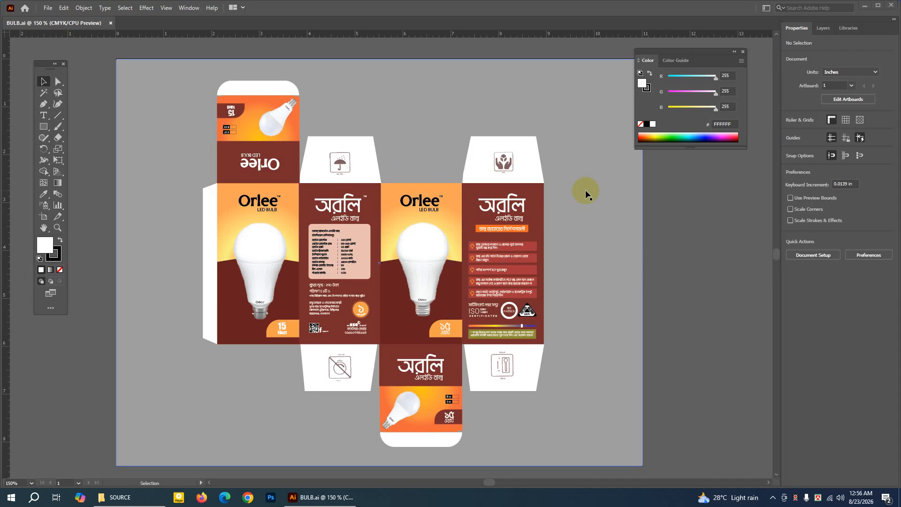
Review the image files in the SOURCE folder, then return to the bulb box document.
click(141, 497)
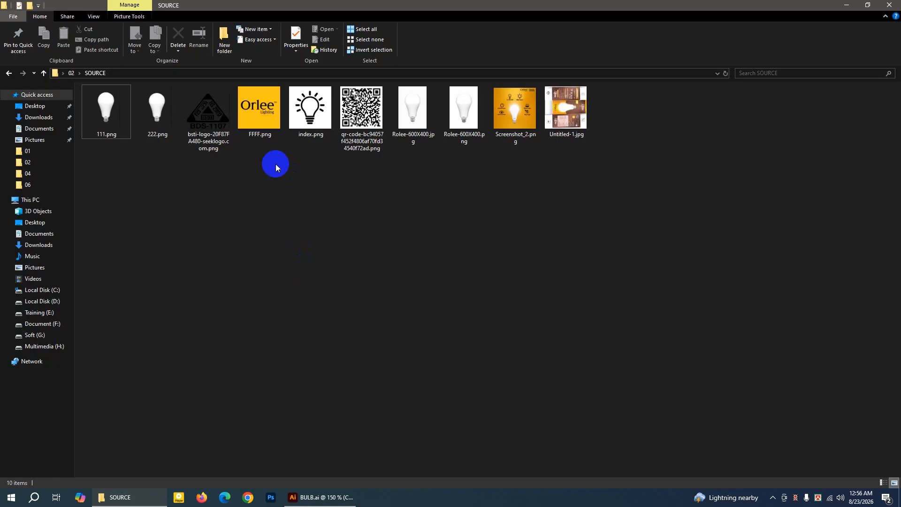
drag(111, 151, 593, 103)
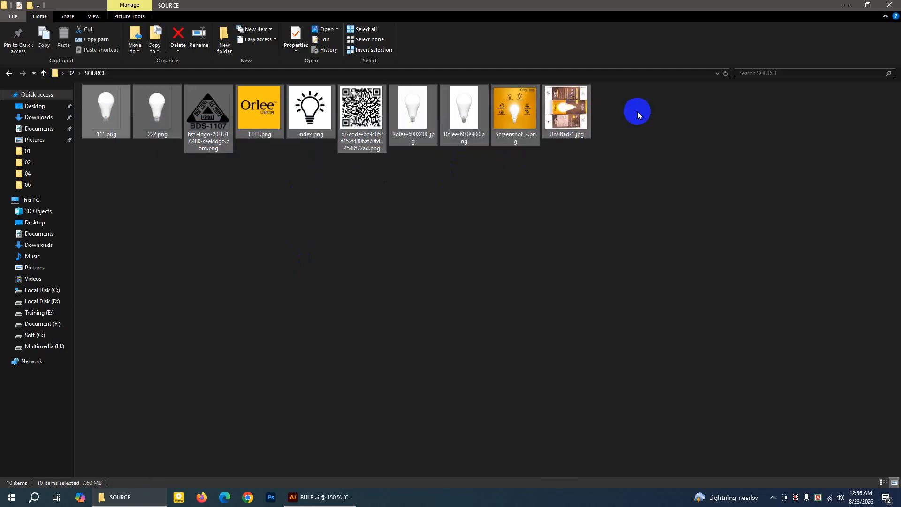
click(641, 112)
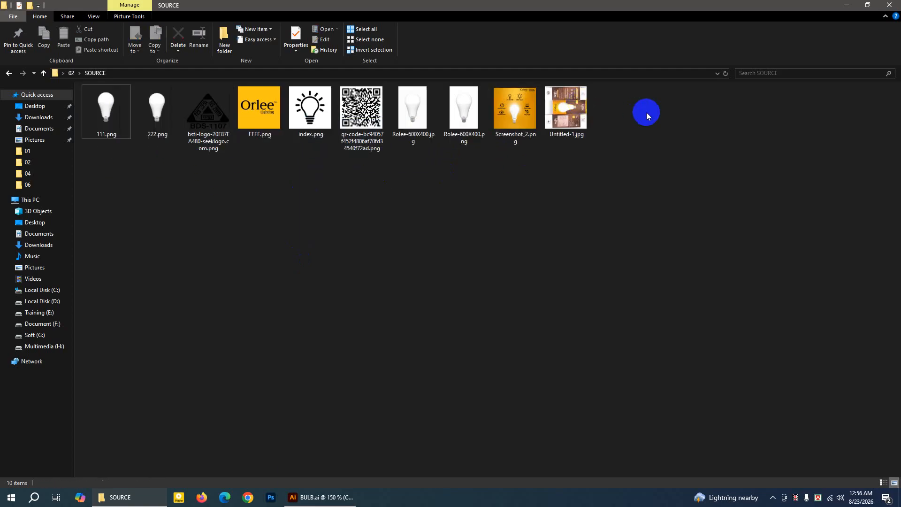
click(845, 5)
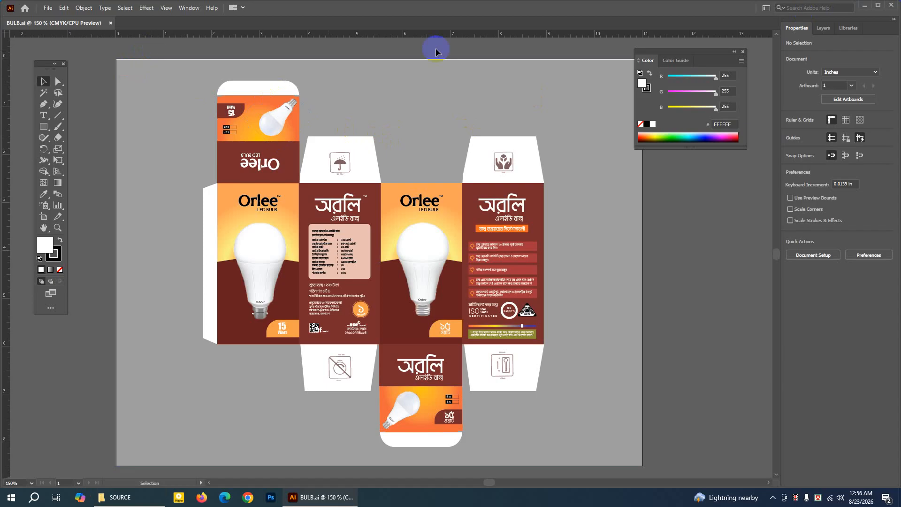
Inspect the grey background rectangle behind the finished bulb box layout, leaving nothing selected.
click(743, 52)
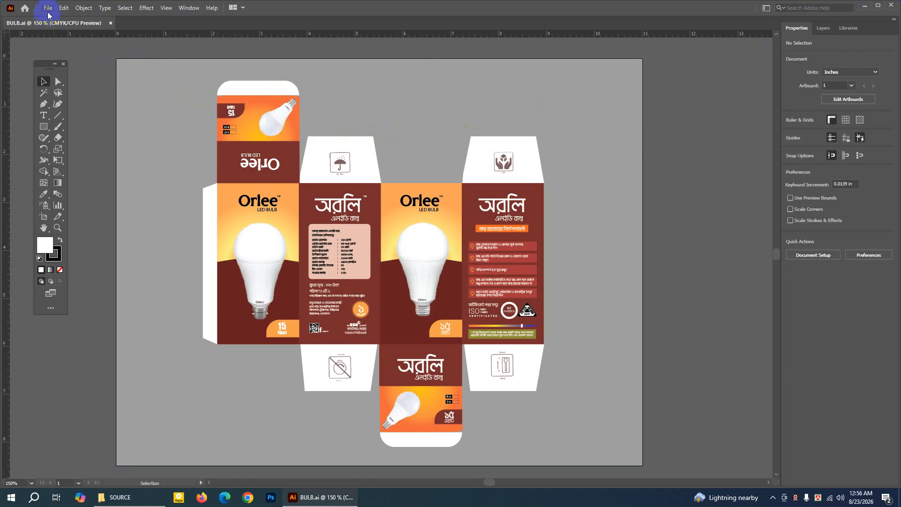
click(130, 72)
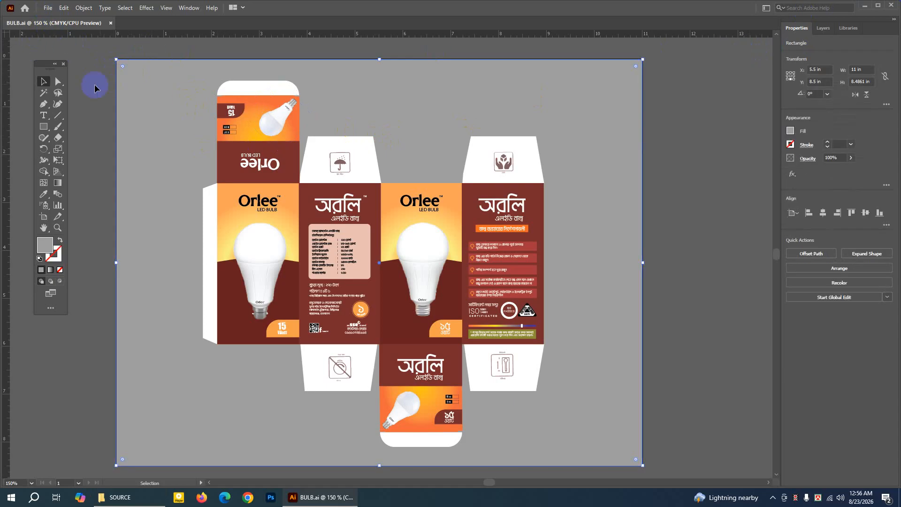
click(88, 85)
click(125, 71)
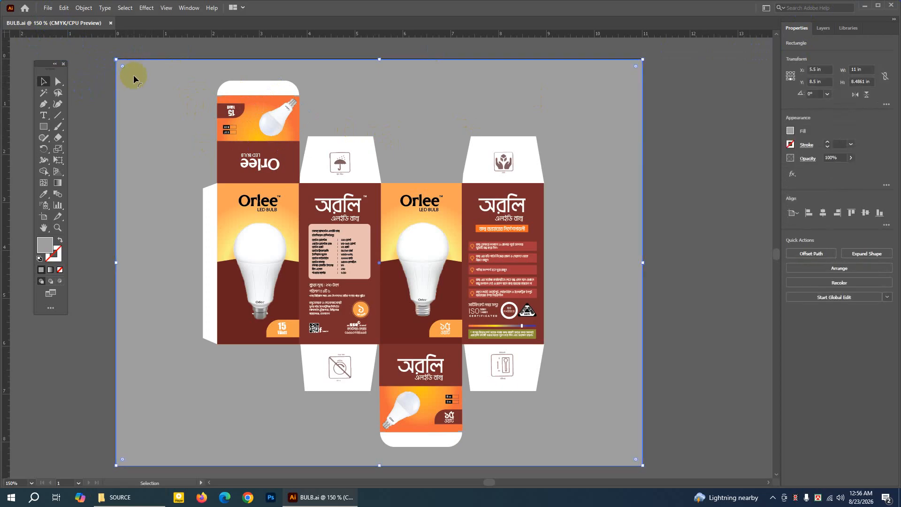
click(102, 77)
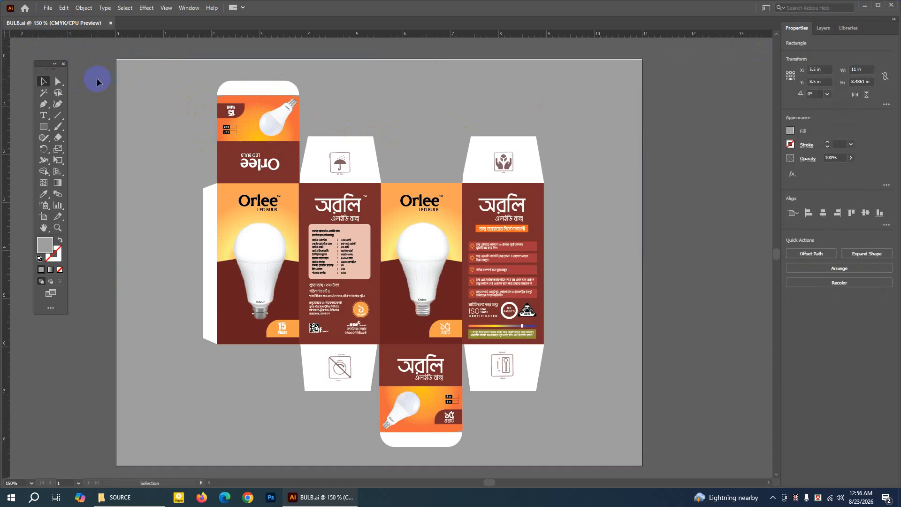
Start a new print document with the Letter preset, using inches and landscape orientation.
click(49, 9)
click(47, 17)
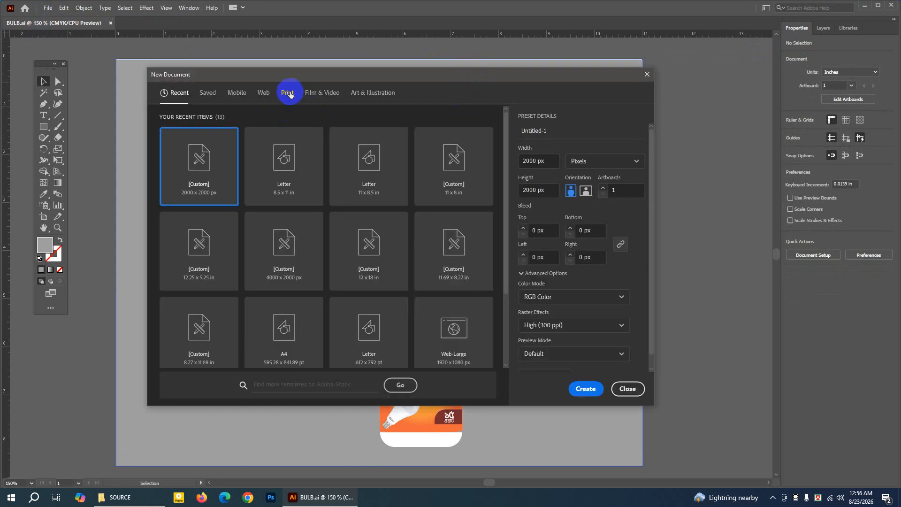
click(288, 93)
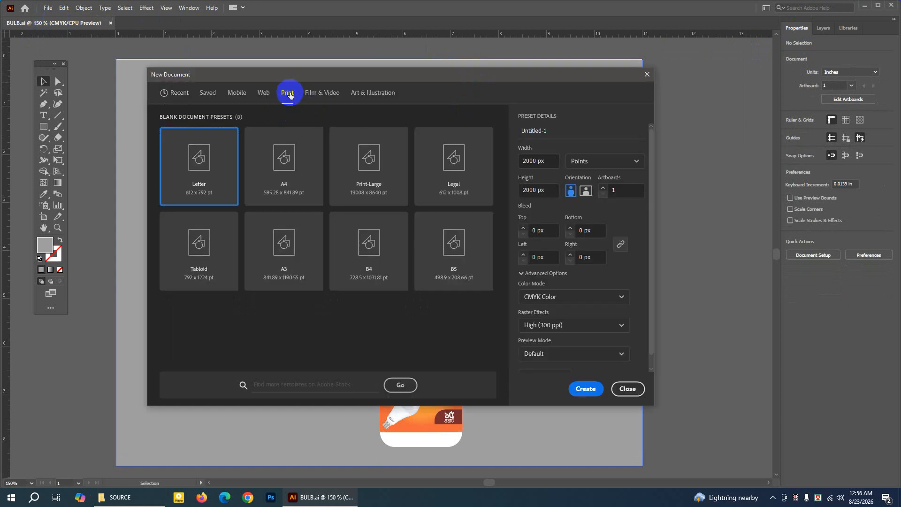
click(593, 161)
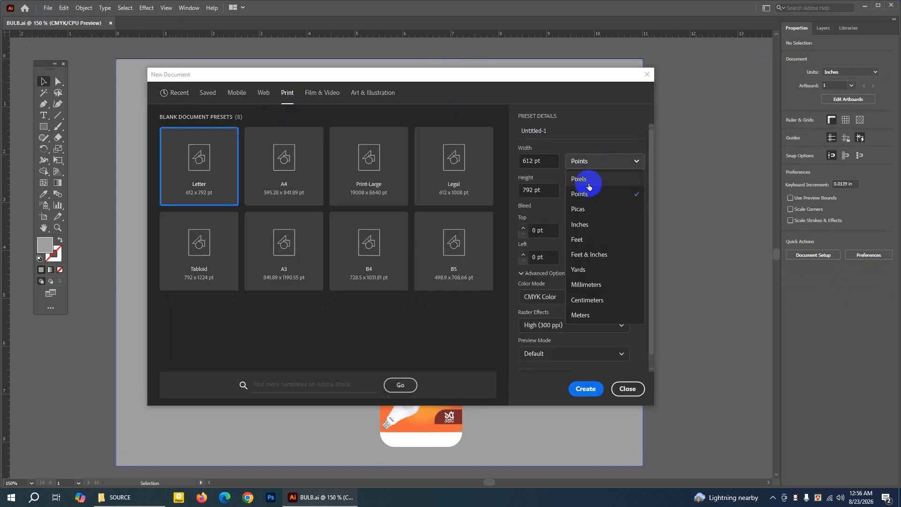
click(584, 224)
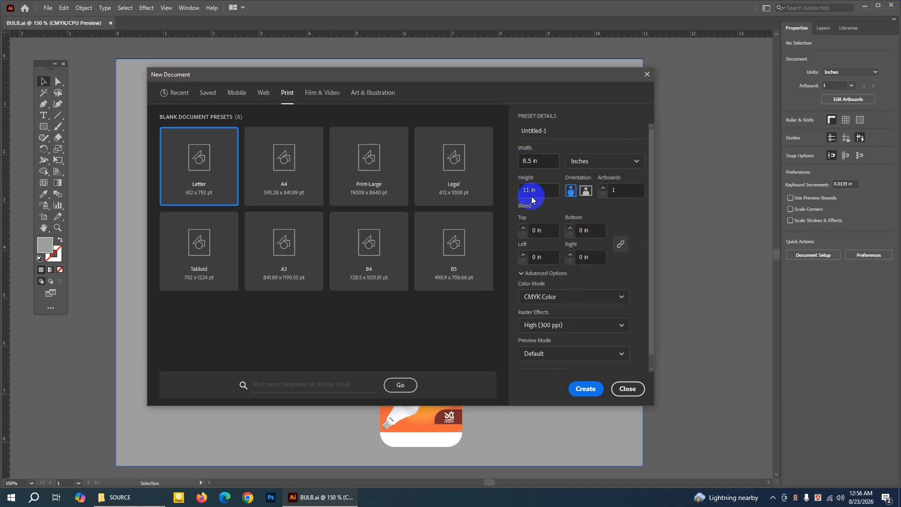
click(587, 192)
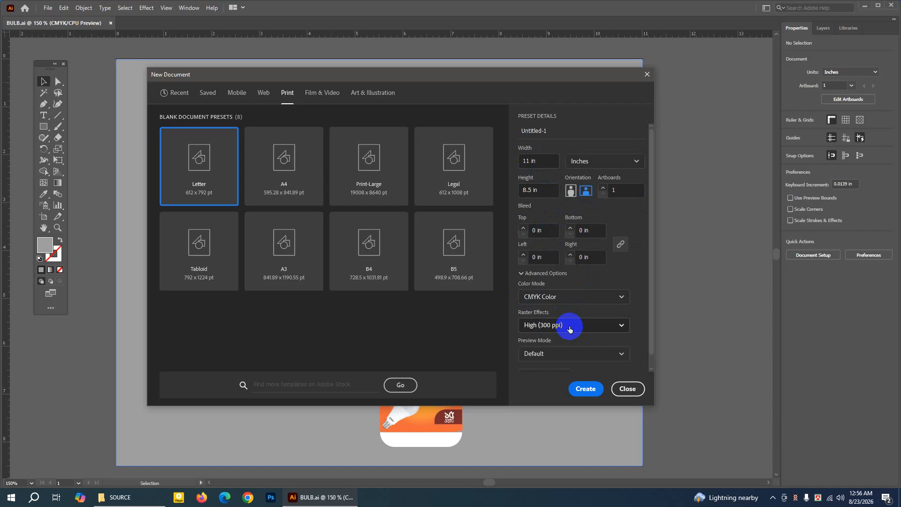
Keep raster effects at High (300 ppi), name the document "Led Buld" and create it.
click(576, 331)
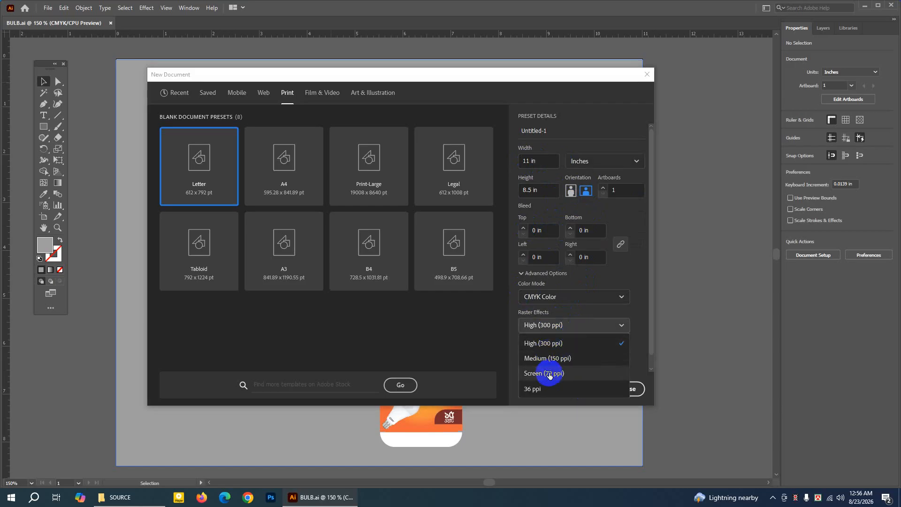
click(555, 343)
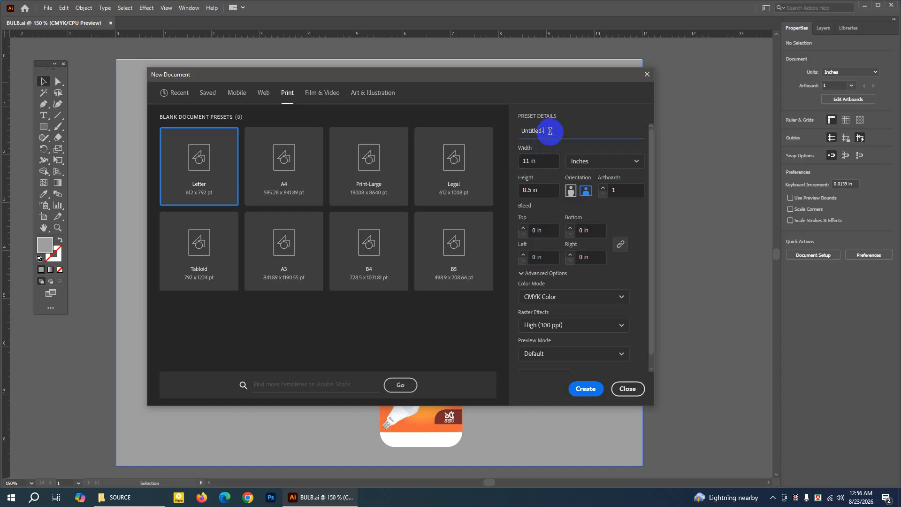
key(BackSpace)
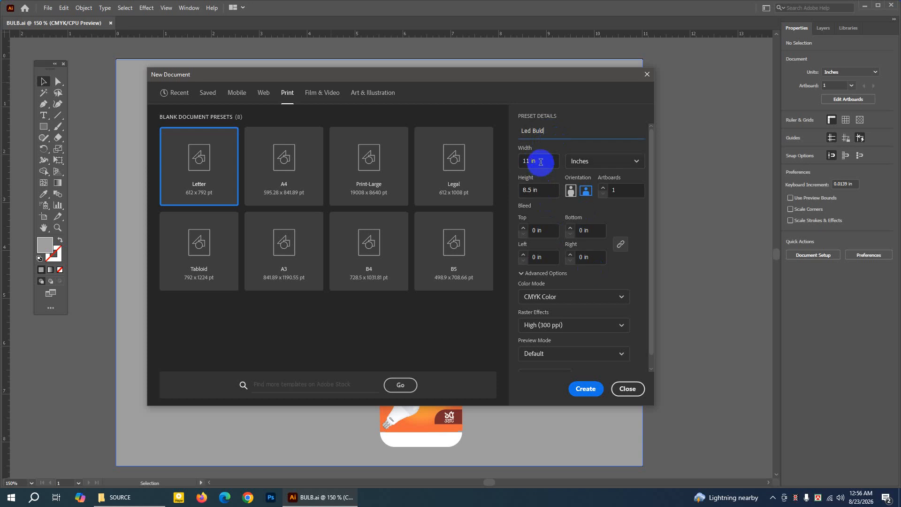
click(593, 388)
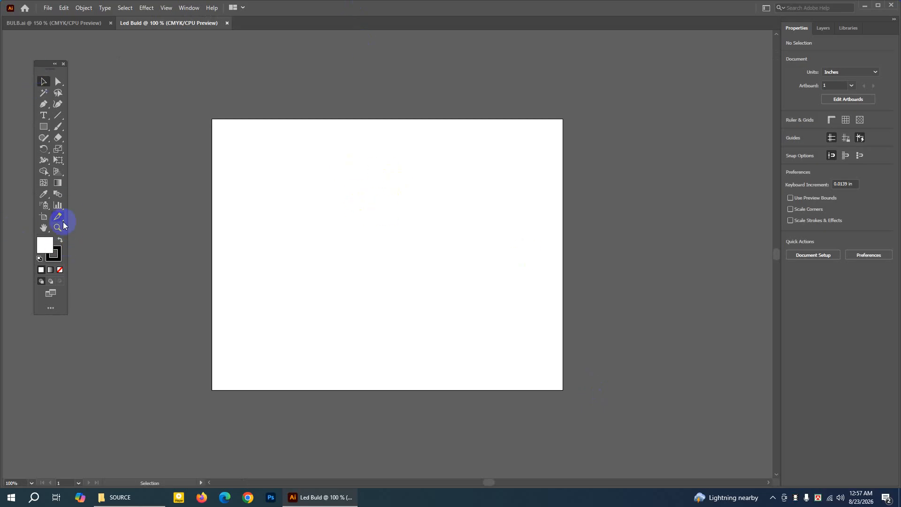
Remove the stroke colour and draw an 11 × 8.5 in white-filled rectangle covering the whole artboard.
click(57, 255)
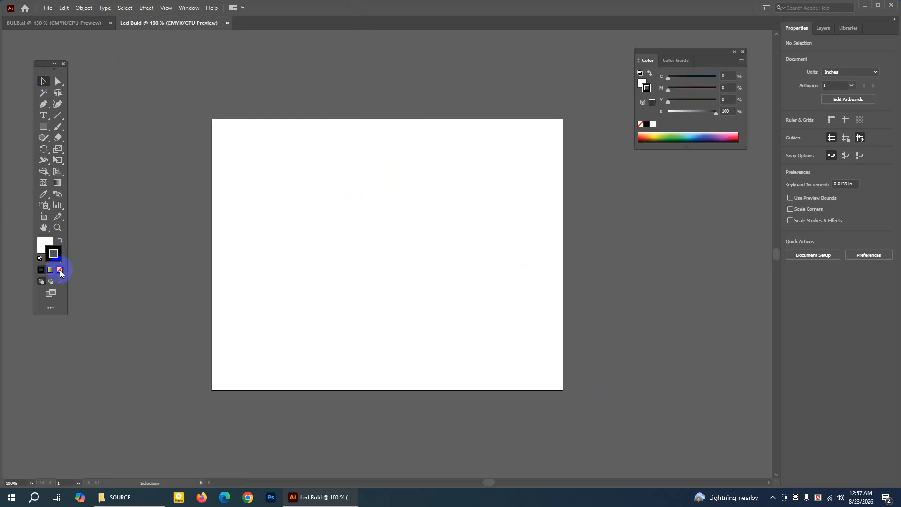
click(60, 271)
click(41, 244)
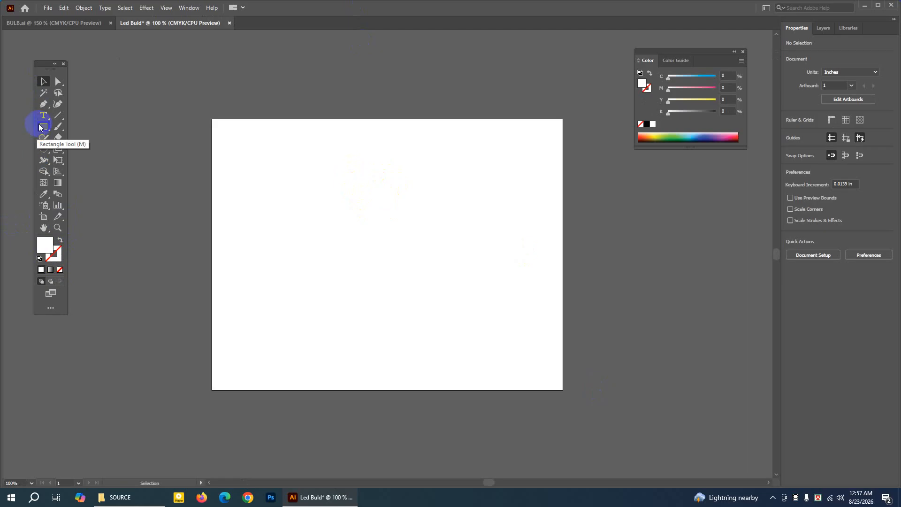
drag(40, 127, 84, 126)
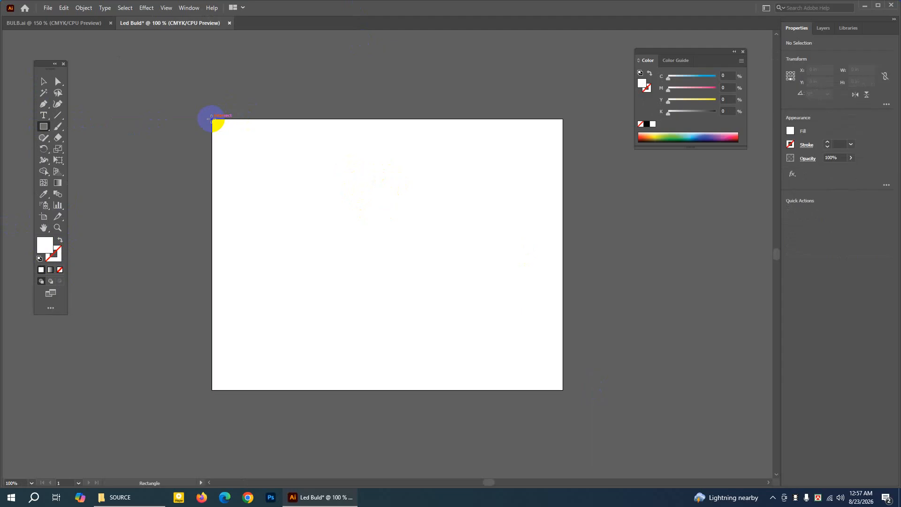
drag(212, 118, 562, 389)
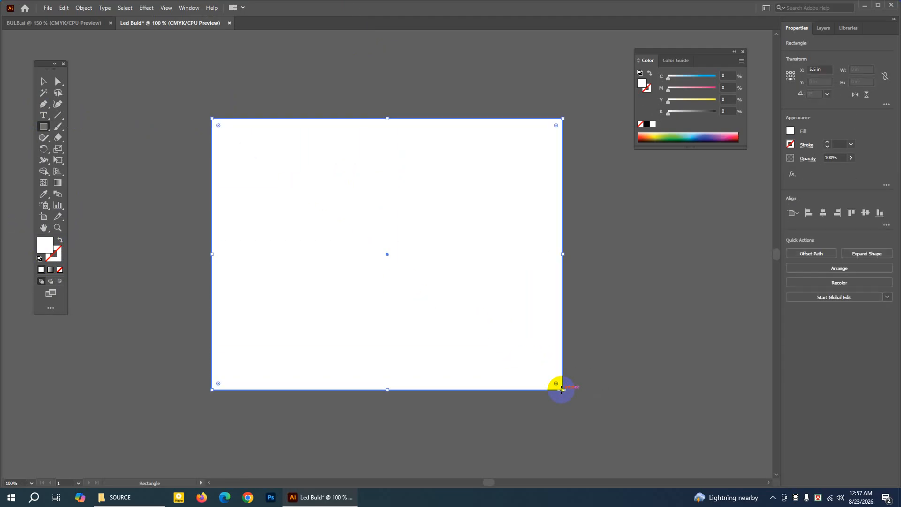
Fill the rectangle with light grey (C 16.96, M 14.12, Y 14, K 0) and deselect it.
double_click(44, 246)
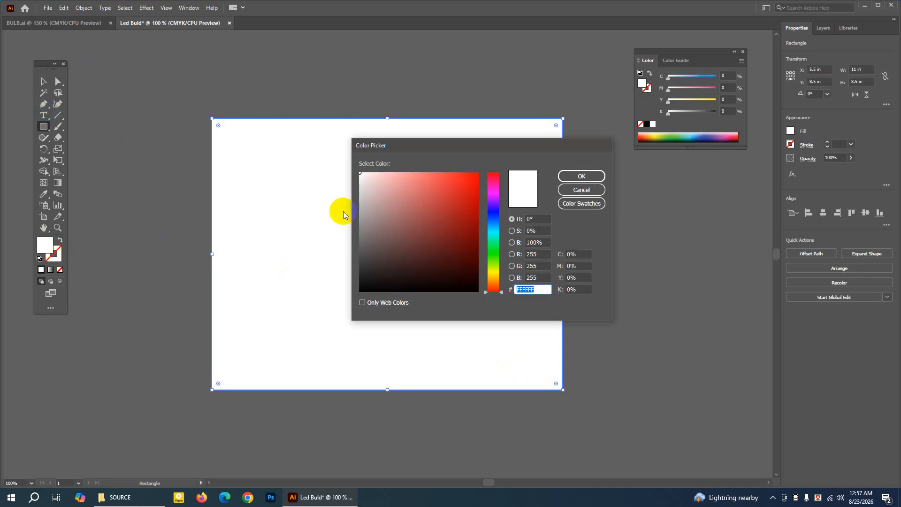
click(362, 186)
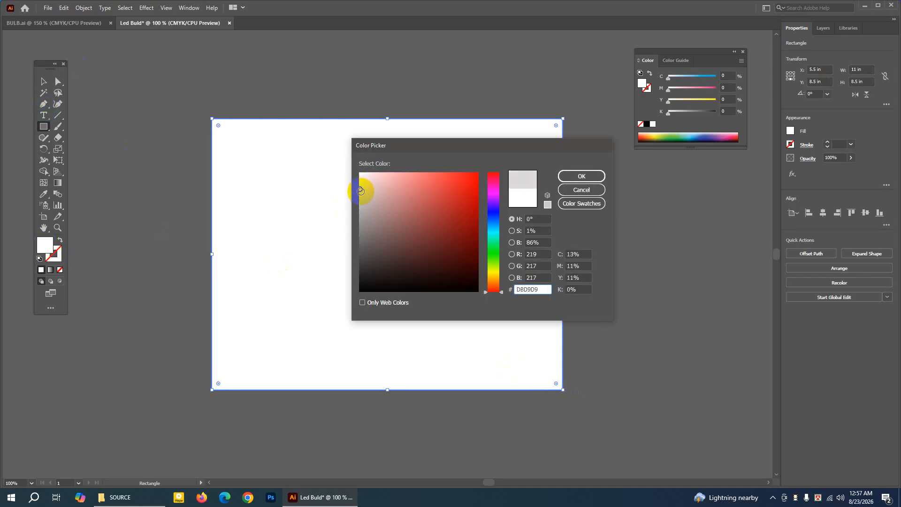
click(361, 193)
click(571, 177)
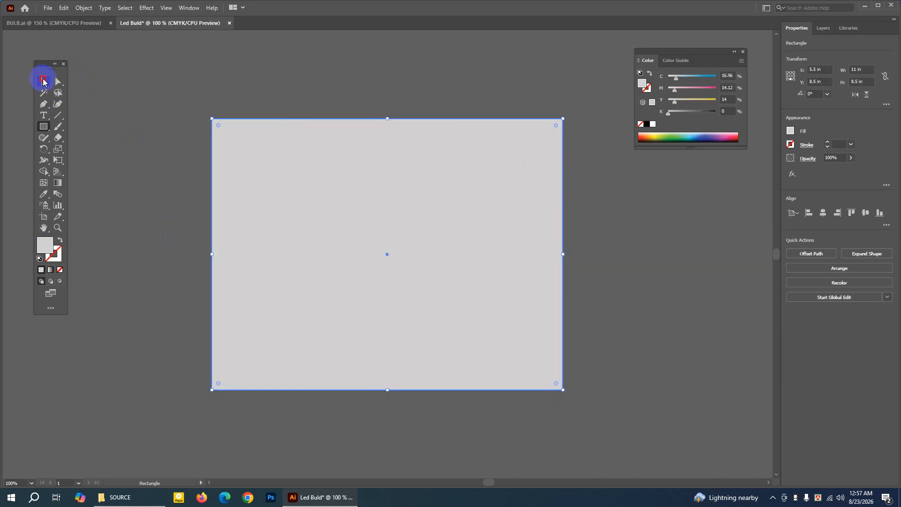
click(43, 80)
click(189, 79)
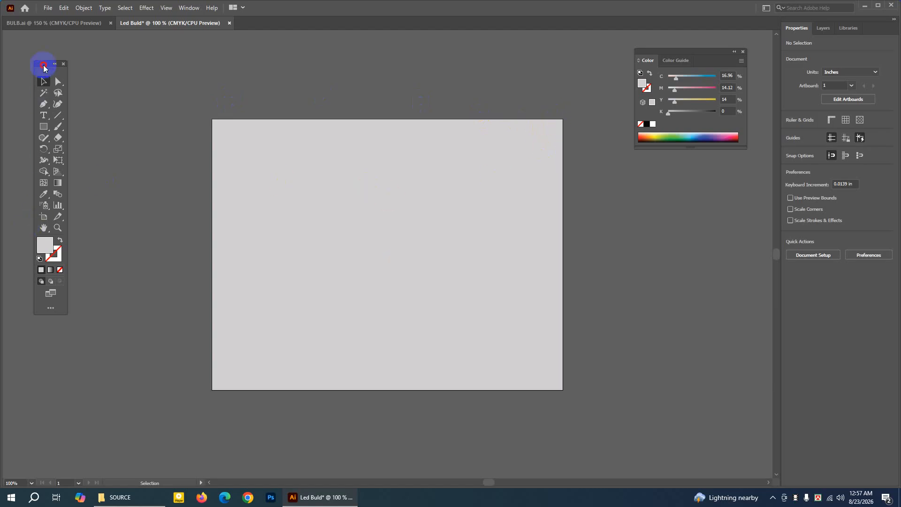
Enlarge the artboard to about 12.93 × 10.13 in by extending its left and upper edges.
drag(43, 68, 46, 61)
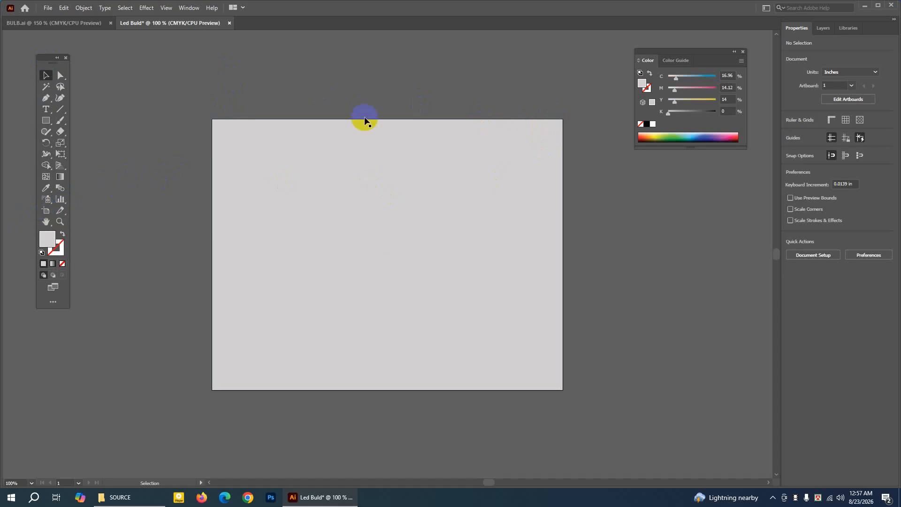
click(364, 135)
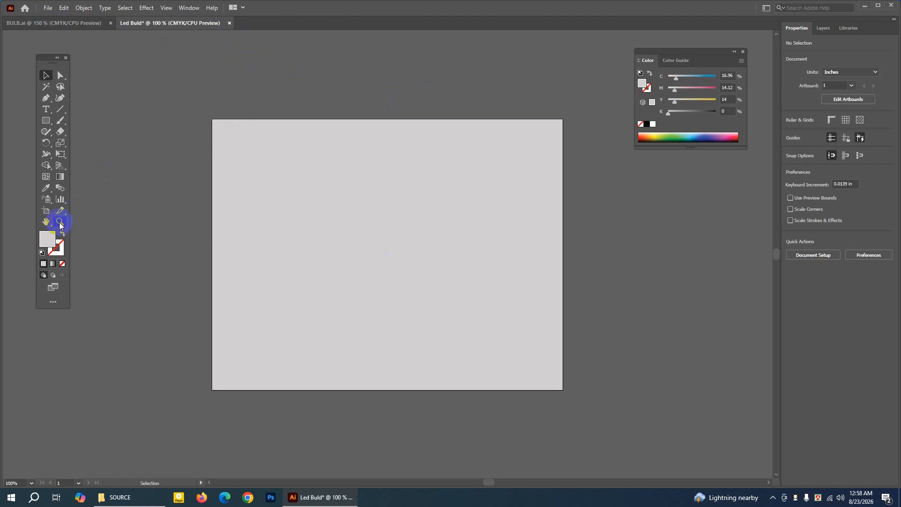
click(45, 210)
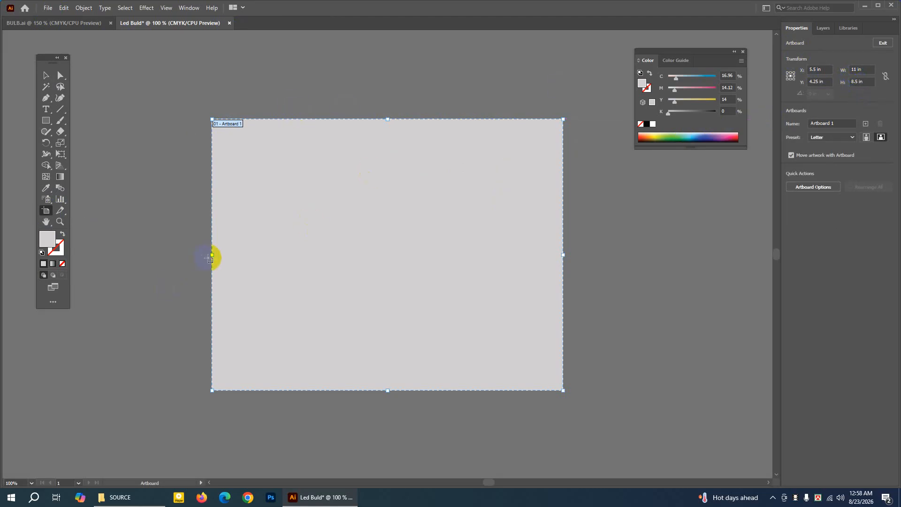
drag(213, 256, 151, 256)
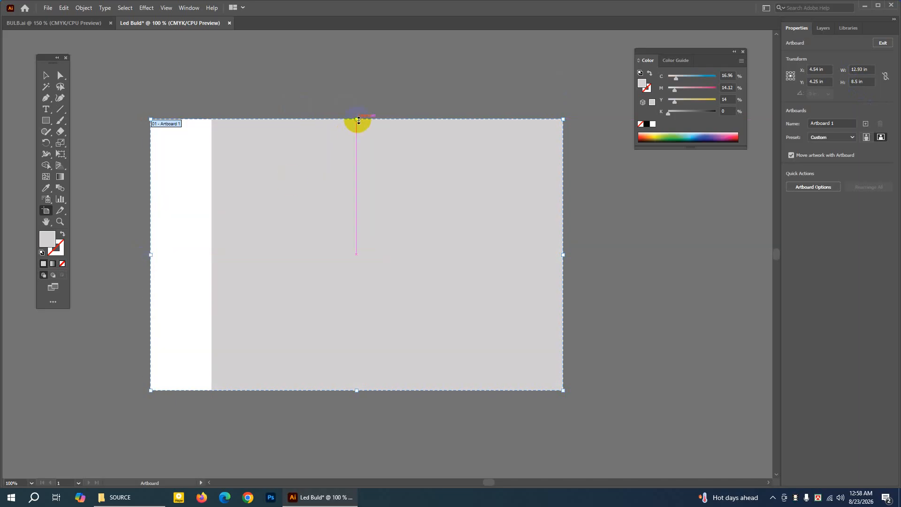
drag(356, 118, 351, 68)
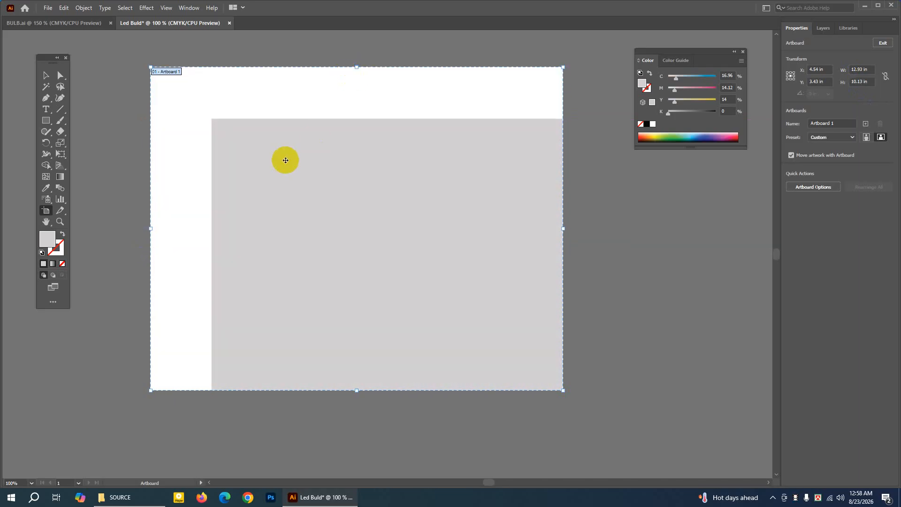
Stretch the grey rectangle from its upper-left corner to cover the enlarged artboard, about 12.93 × 10.13 in.
click(45, 78)
click(276, 157)
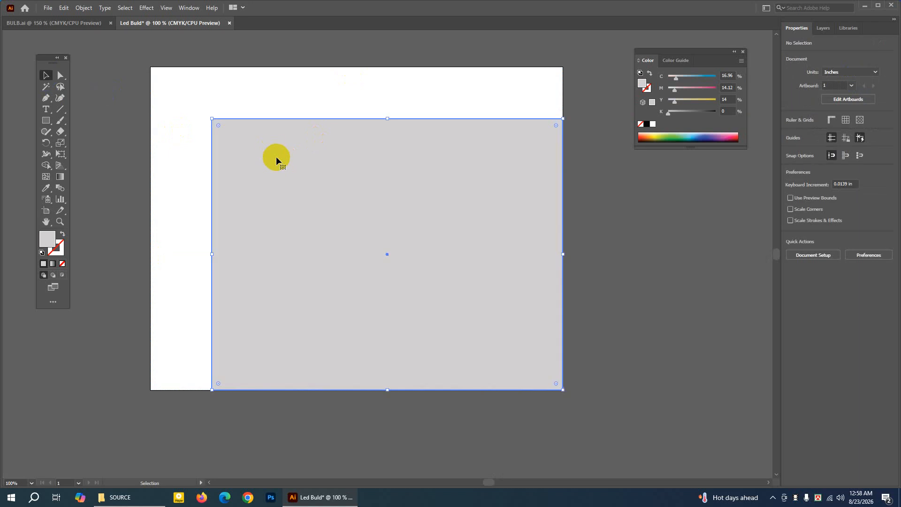
drag(210, 119, 150, 67)
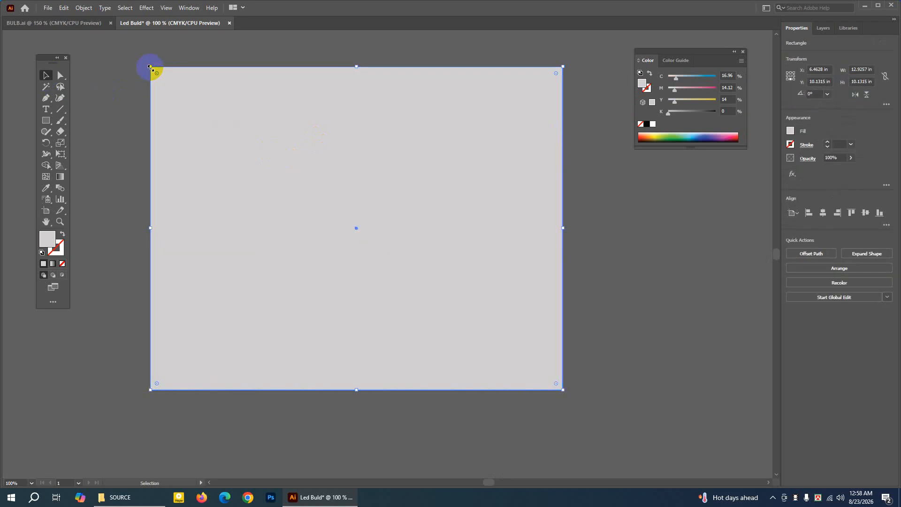
click(581, 205)
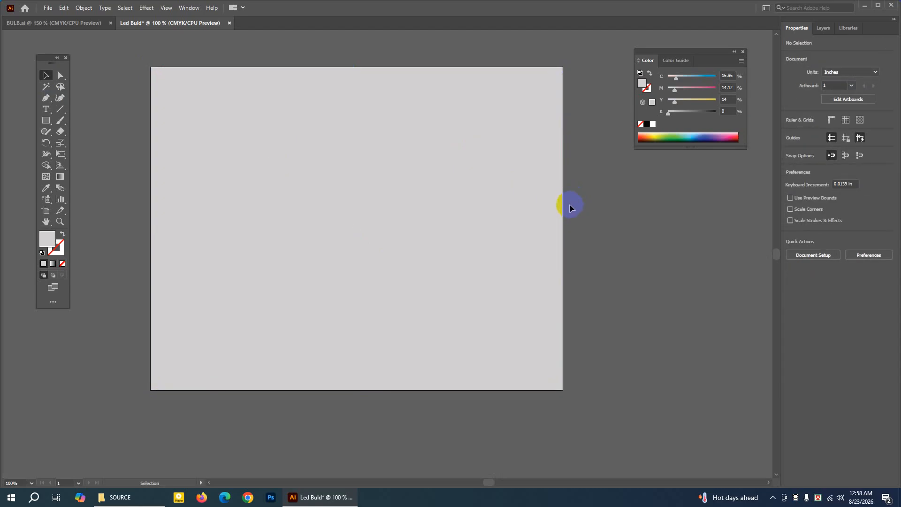
Select the grey background rectangle and lock it.
click(46, 76)
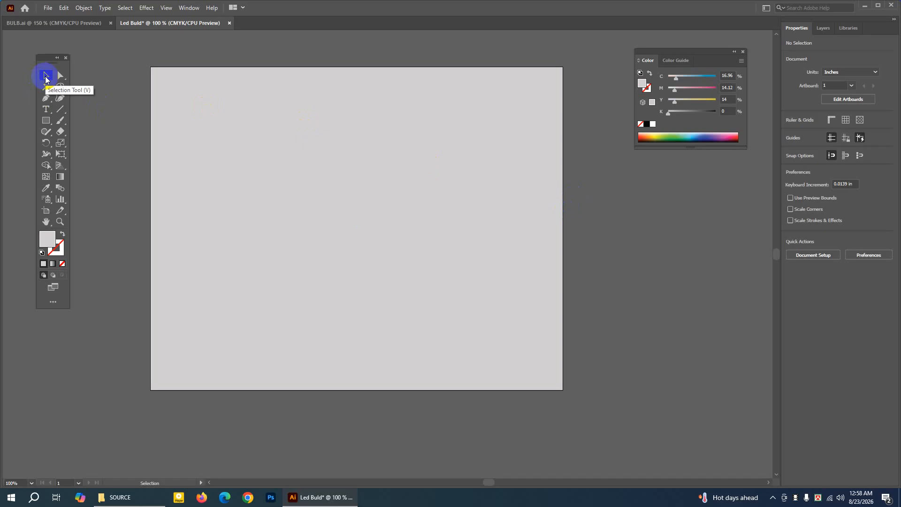
drag(97, 61, 623, 355)
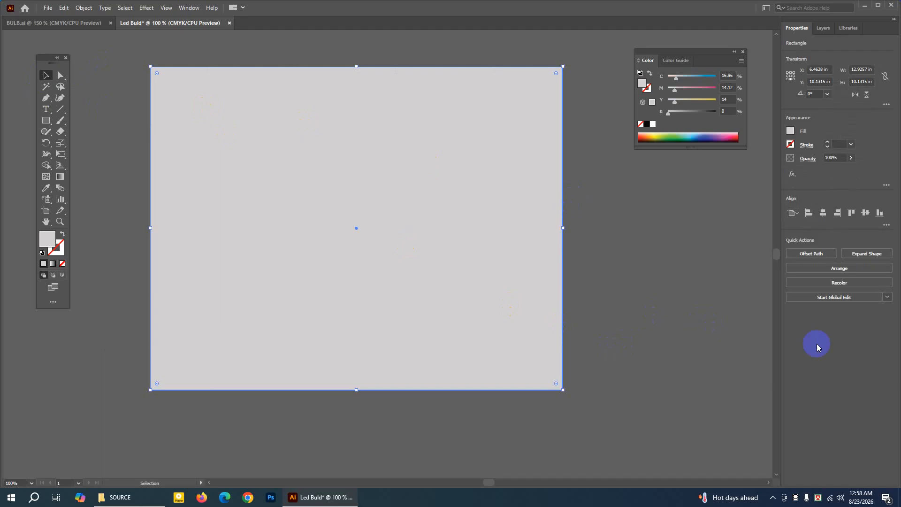
click(83, 7)
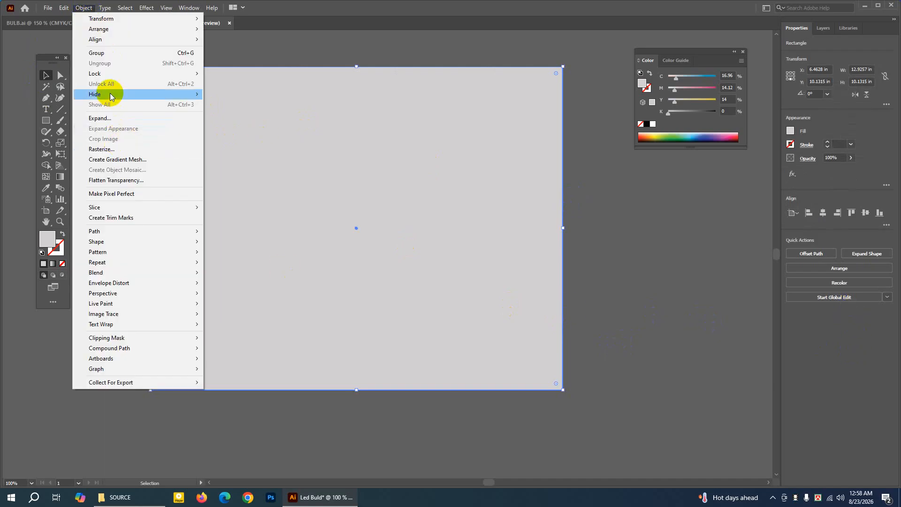
mouse_move(120, 75)
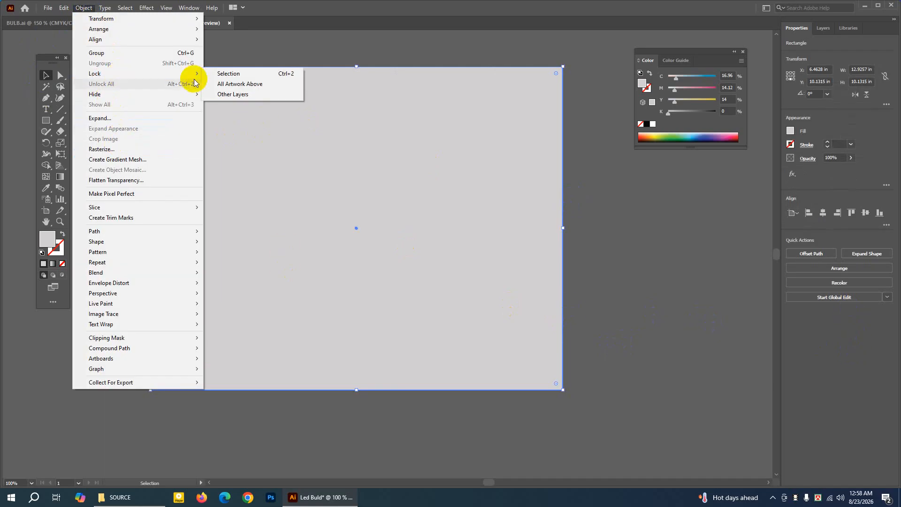
click(213, 74)
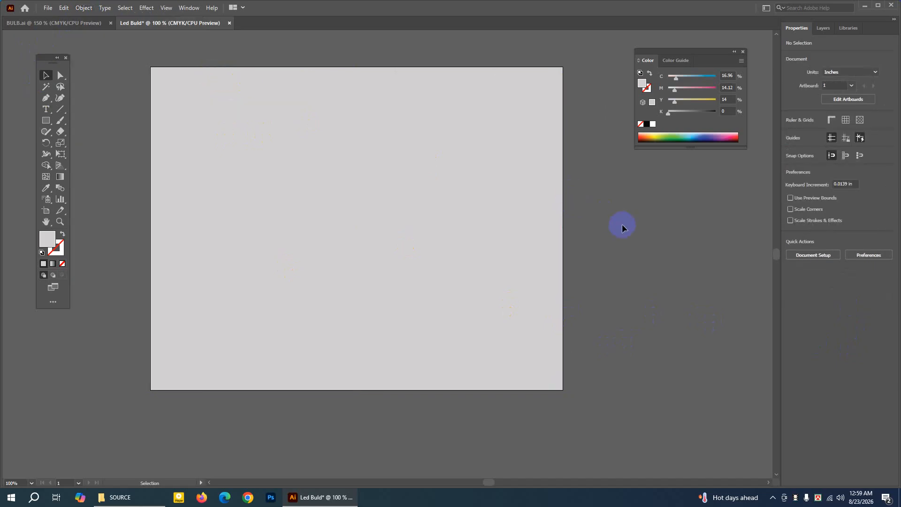
Examine the finished bulb box layout in the BULB.ai document and return to the Led Buld document.
click(43, 226)
drag(358, 167, 360, 184)
click(46, 75)
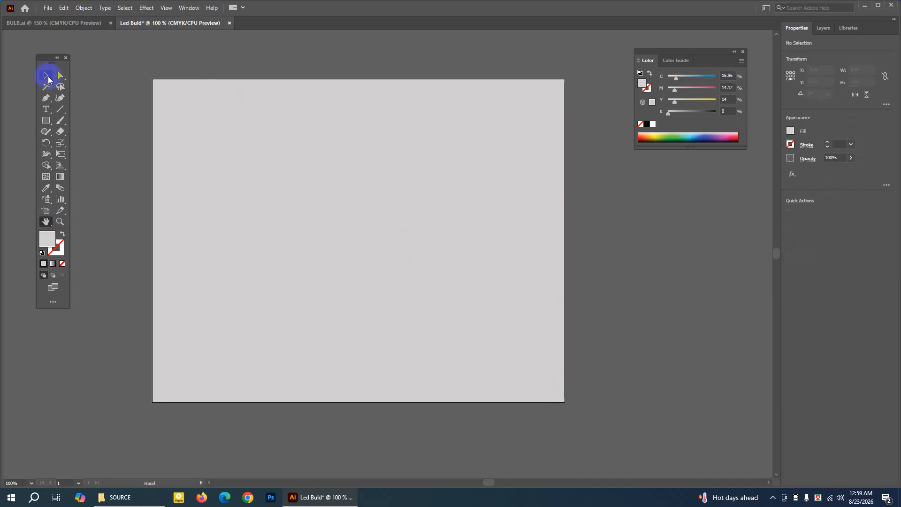
click(68, 24)
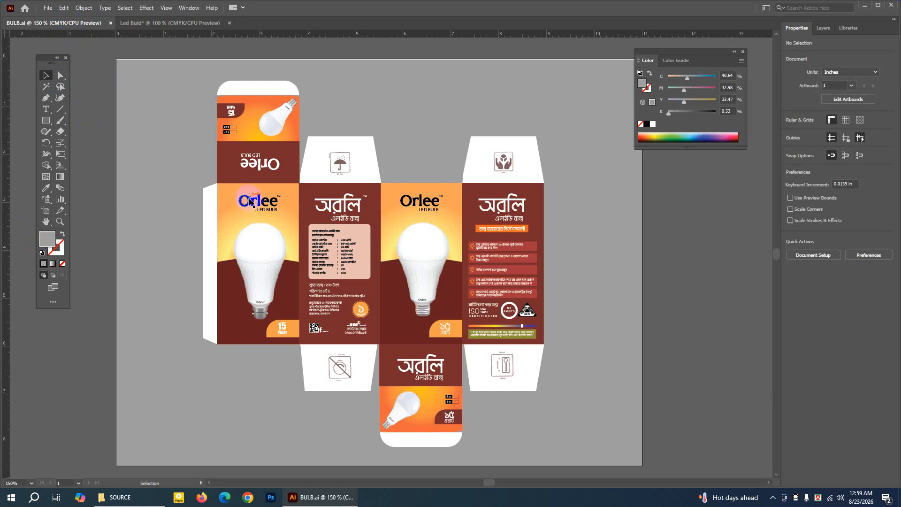
click(130, 22)
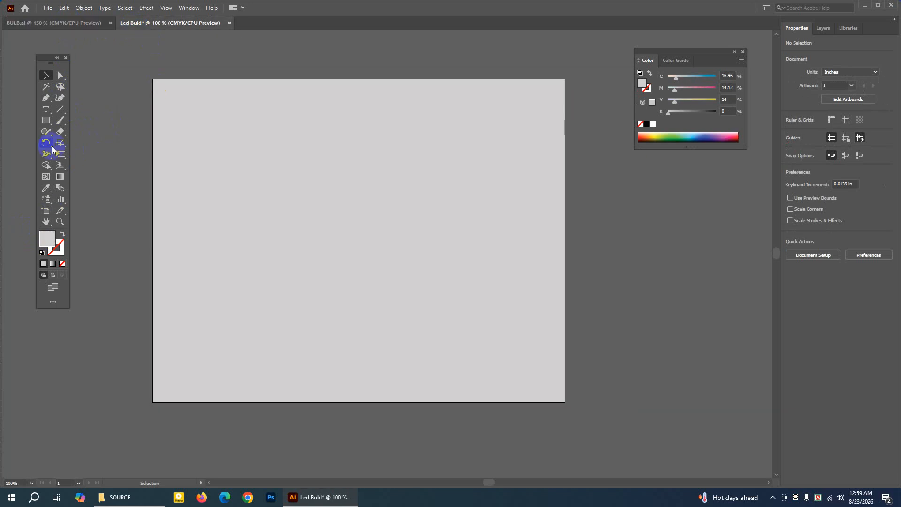
Create a 3.8 × 6.5 in rectangle and move it fully onto the left half of the artboard.
drag(47, 124, 89, 120)
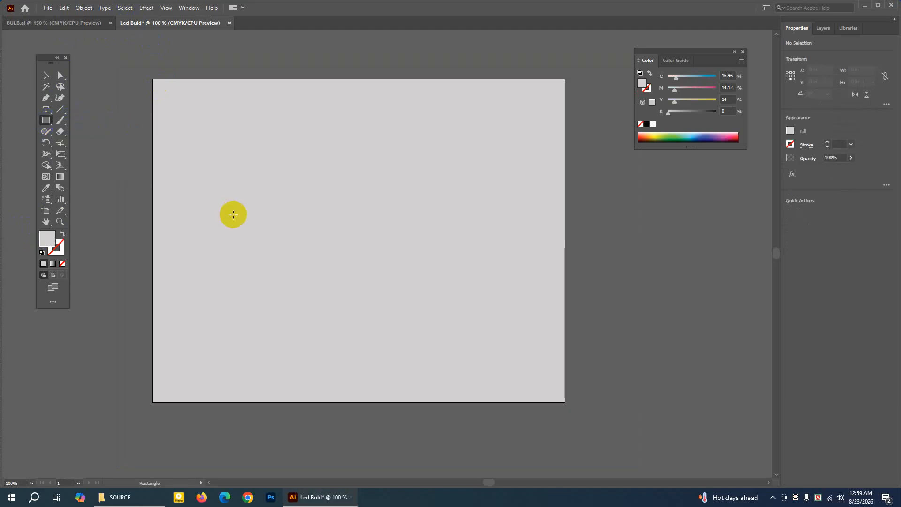
click(332, 227)
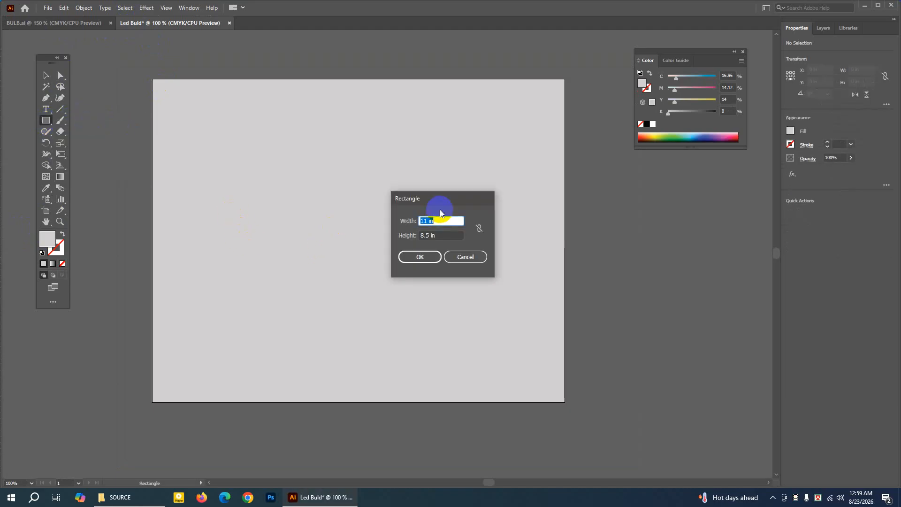
drag(440, 199, 351, 229)
click(360, 231)
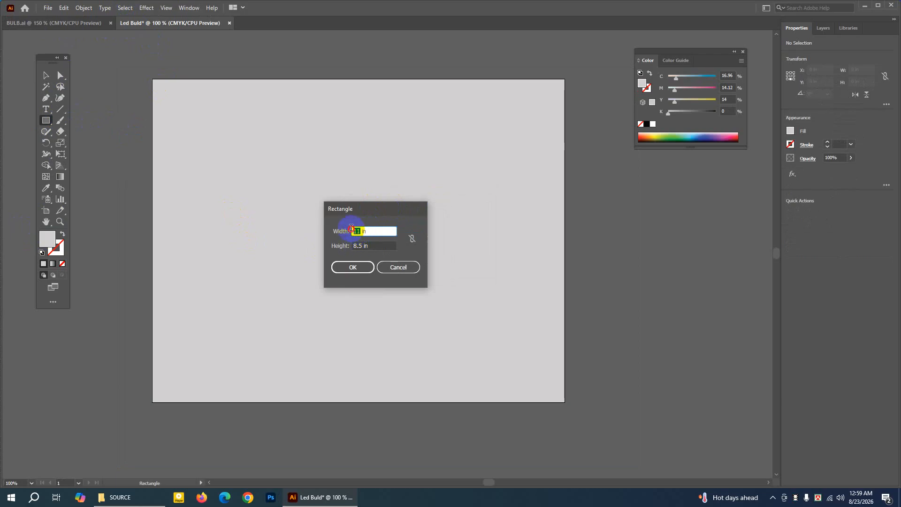
text(3.8)
click(361, 246)
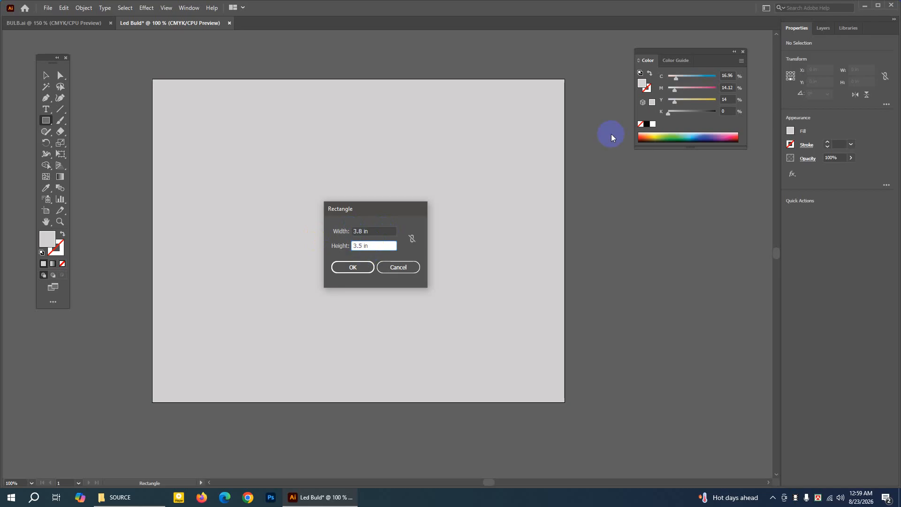
double_click(358, 245)
drag(370, 210, 365, 210)
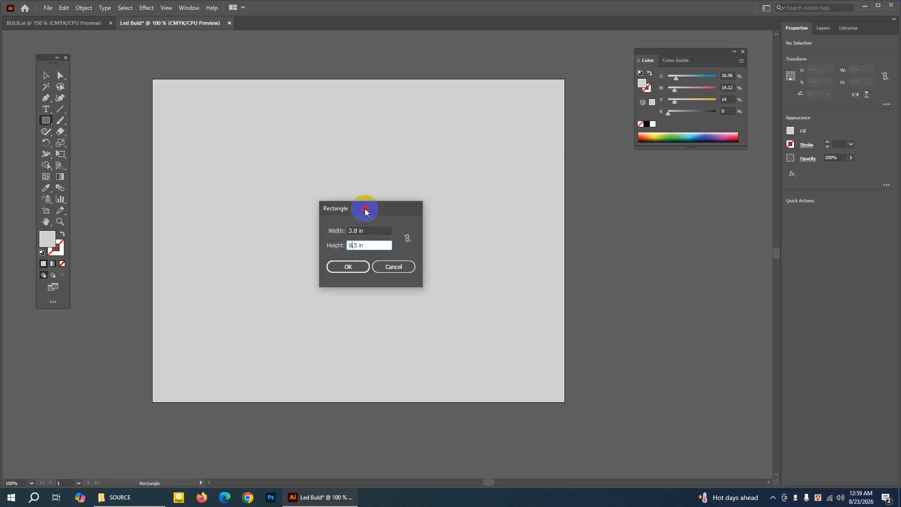
click(356, 267)
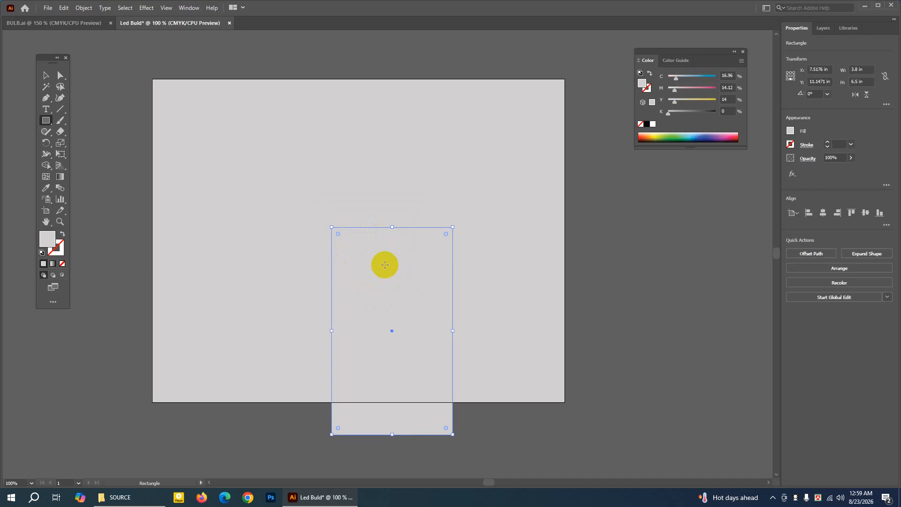
click(41, 79)
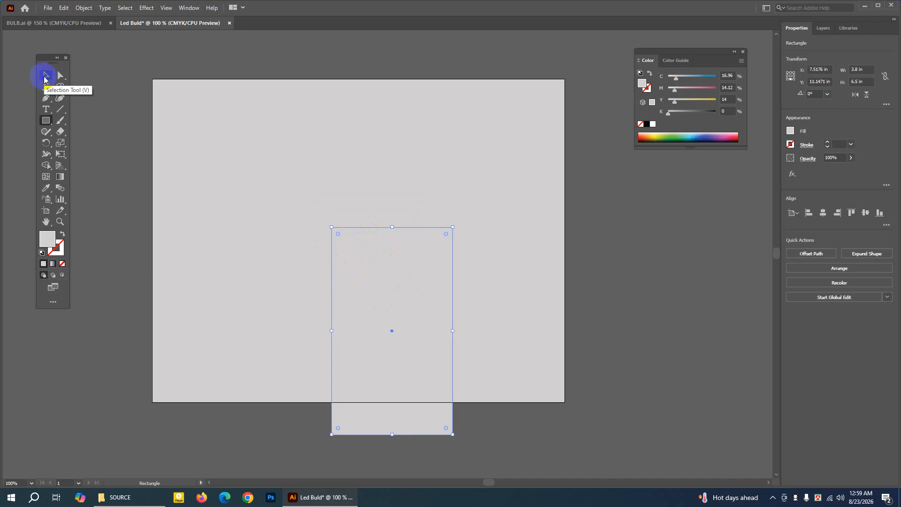
drag(358, 267, 226, 183)
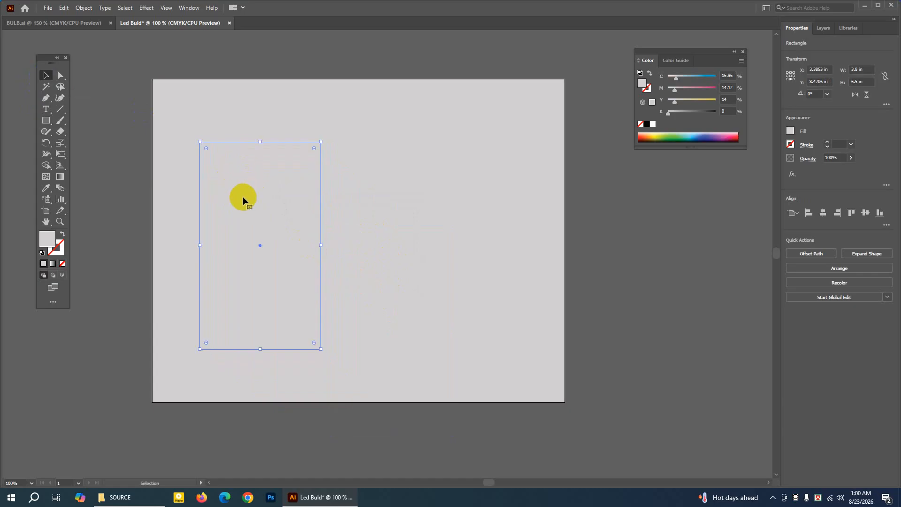
Fill the 3.8 × 6.5 in rectangle with near-white (C 5.86, M 5.53, Y 5.96, K 0) and deselect it.
click(46, 223)
double_click(47, 239)
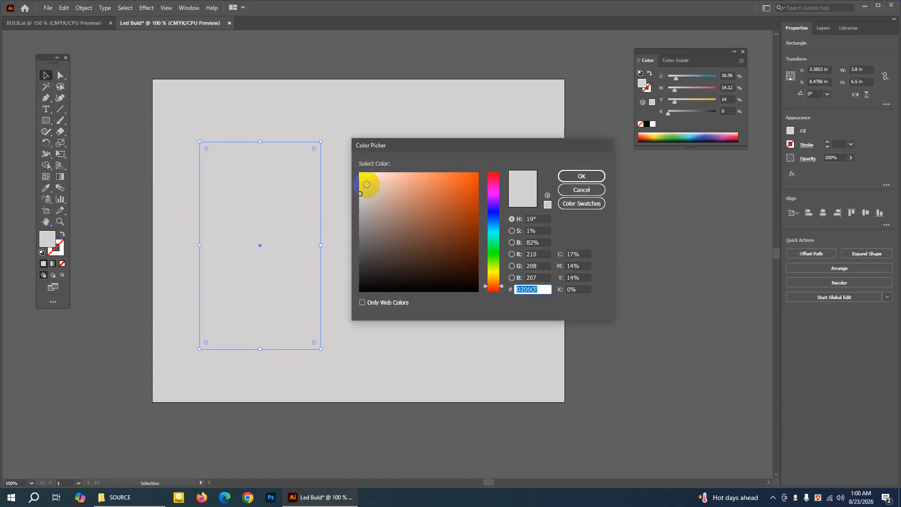
click(362, 182)
click(571, 176)
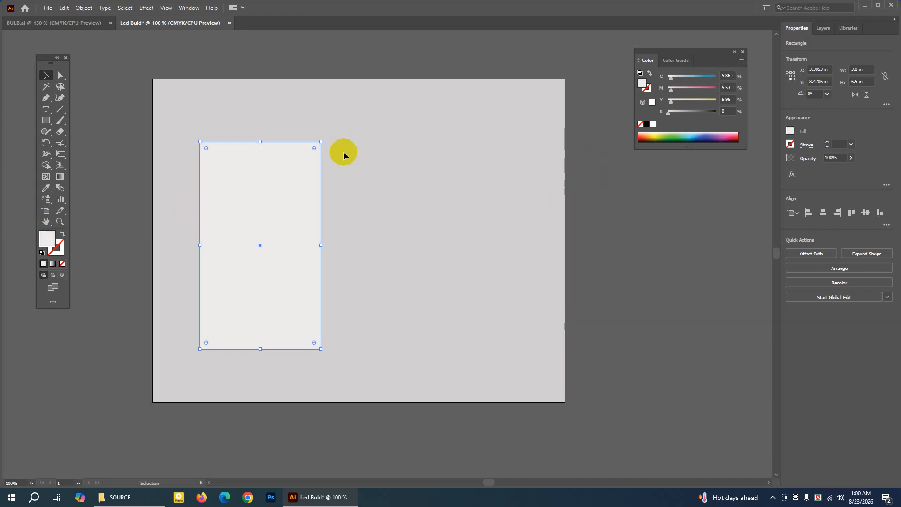
click(83, 75)
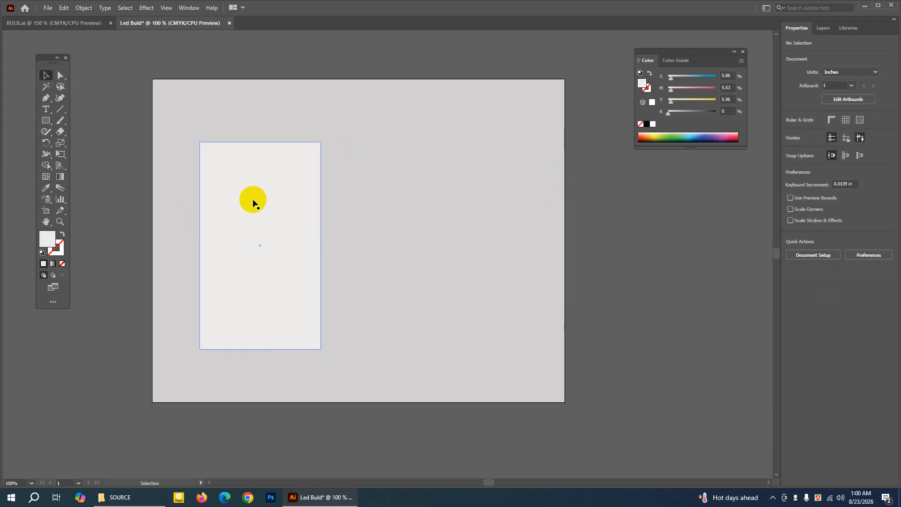
Show the Transform settings for the near-white rectangle, set its width to 3.7 in and deselect it.
click(291, 217)
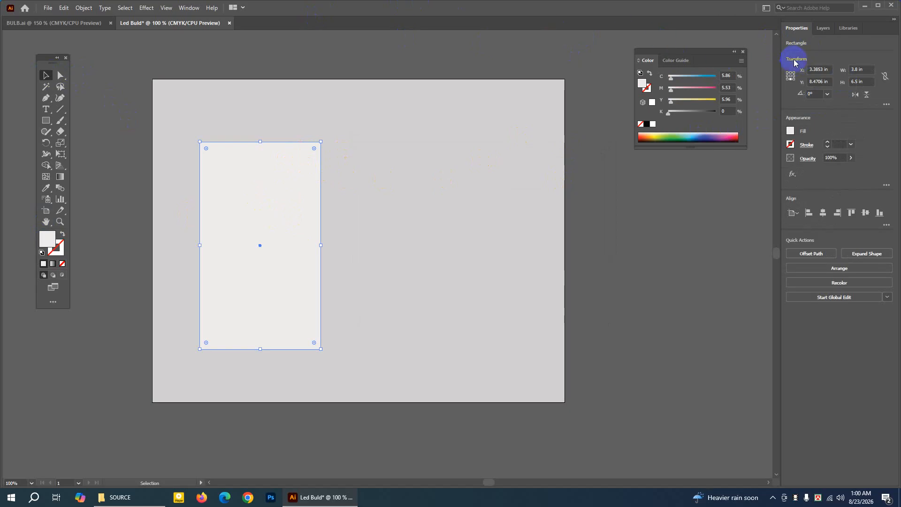
click(189, 8)
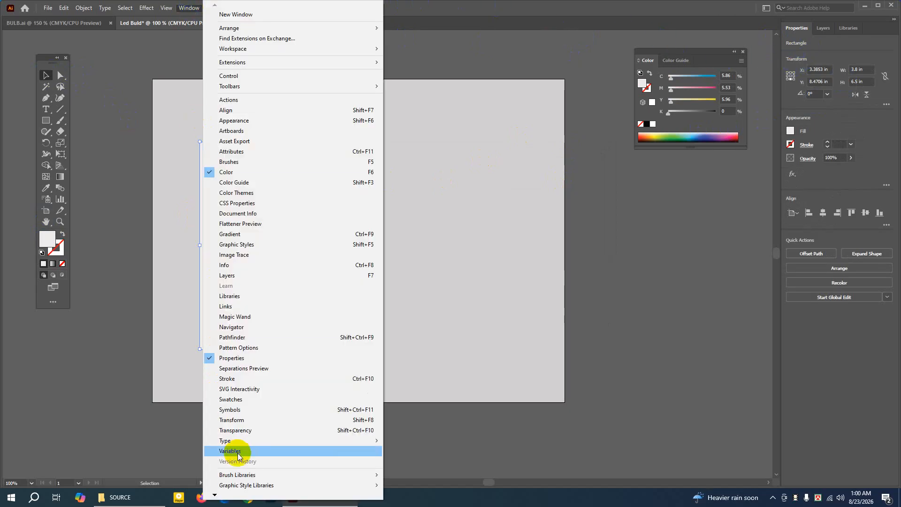
click(237, 424)
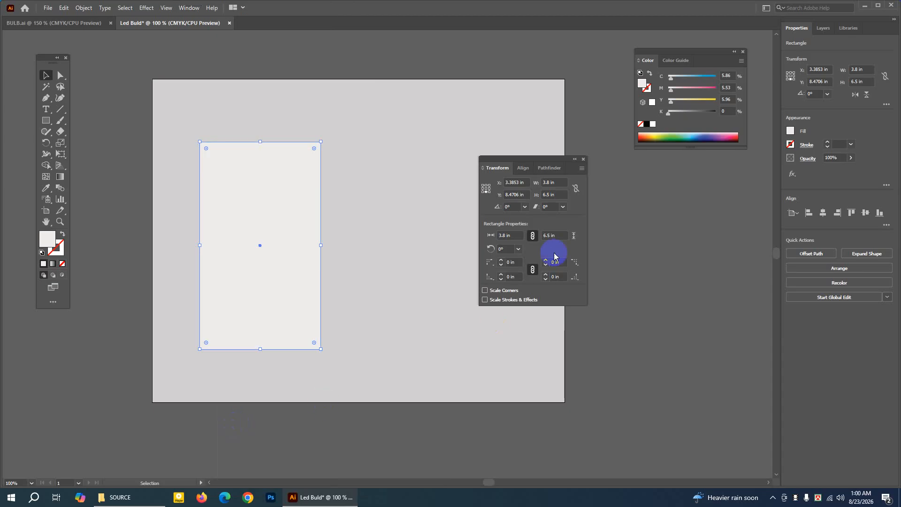
drag(527, 158, 401, 167)
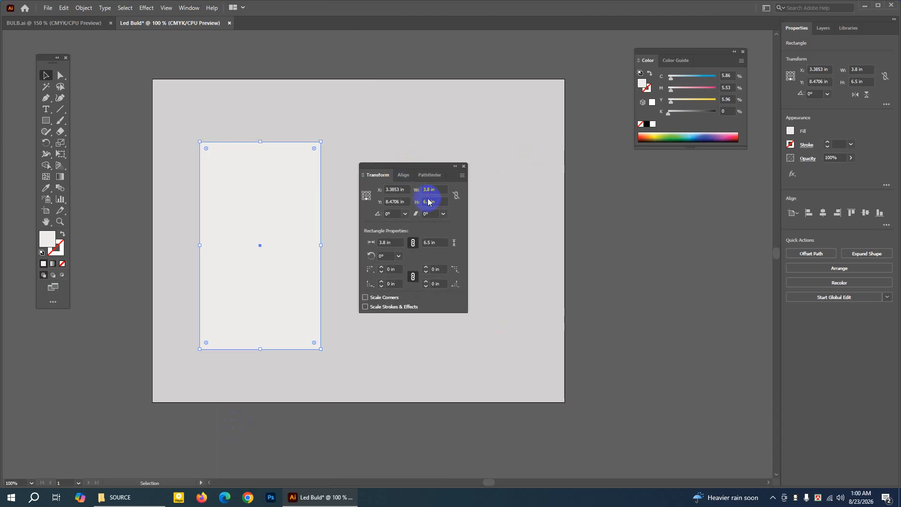
click(428, 190)
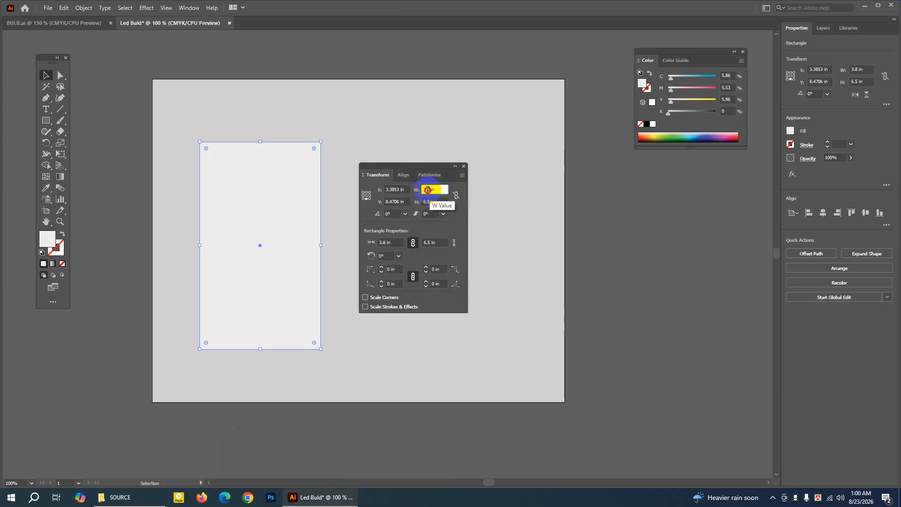
text(7)
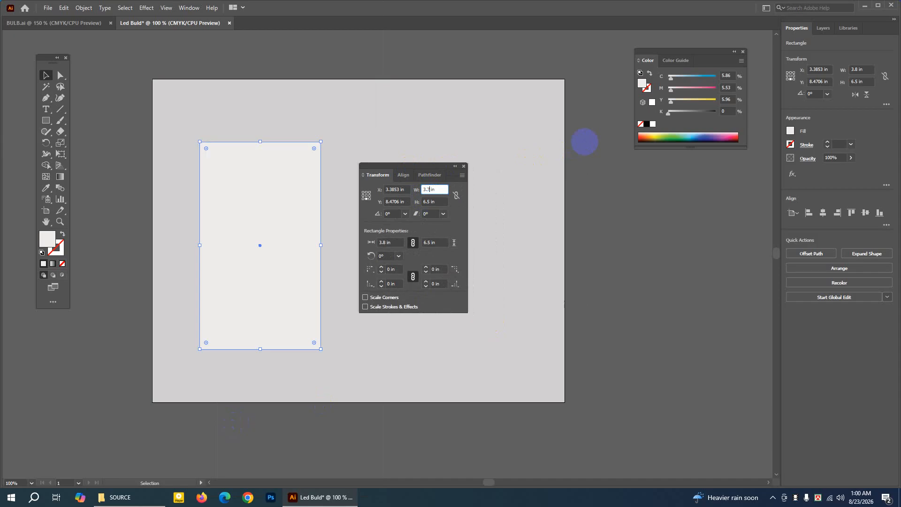
key(Return)
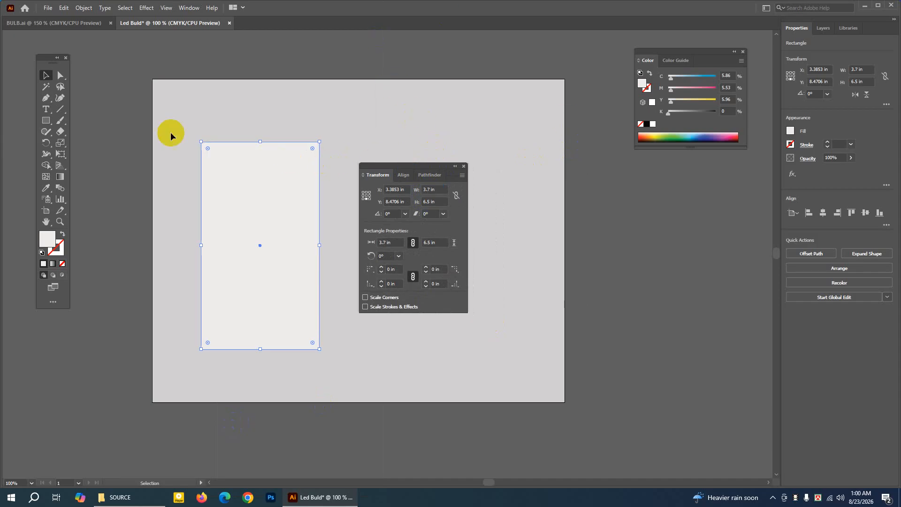
click(50, 73)
click(371, 136)
Reduce the near-white rectangle's width to 3.6 in.
click(284, 177)
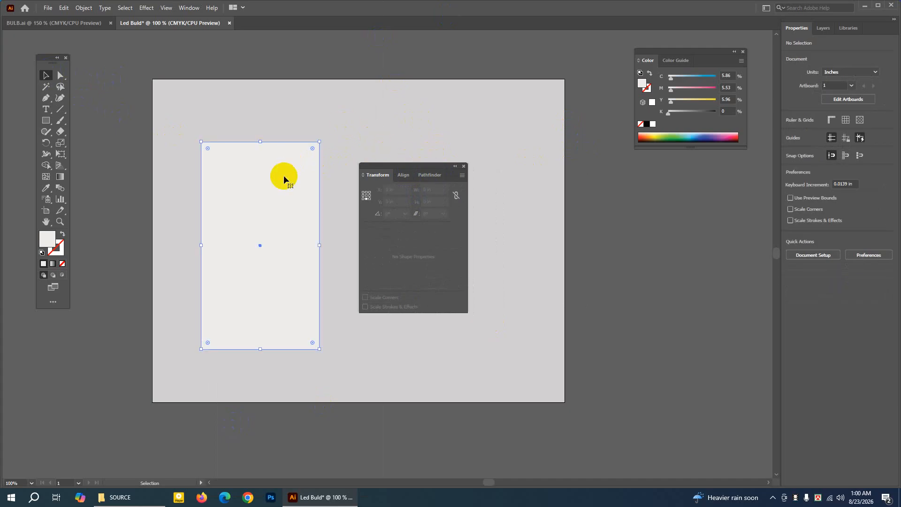
click(430, 189)
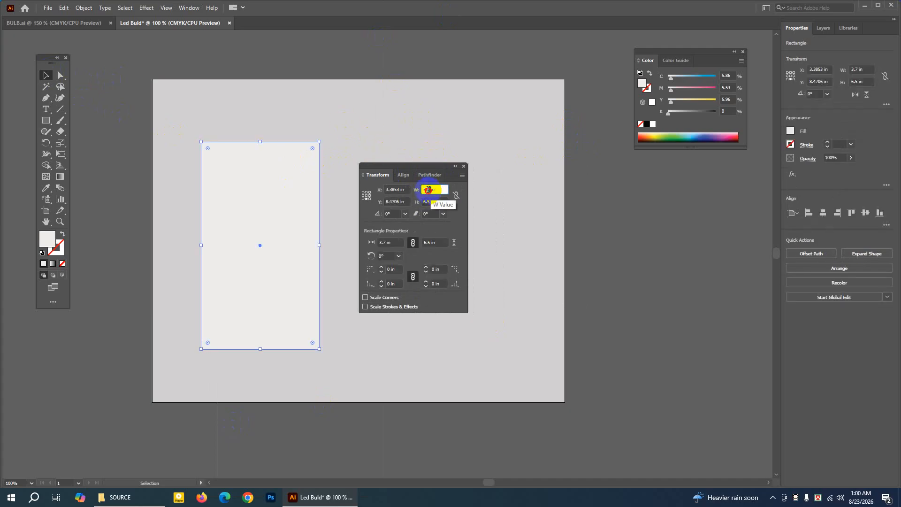
double_click(428, 189)
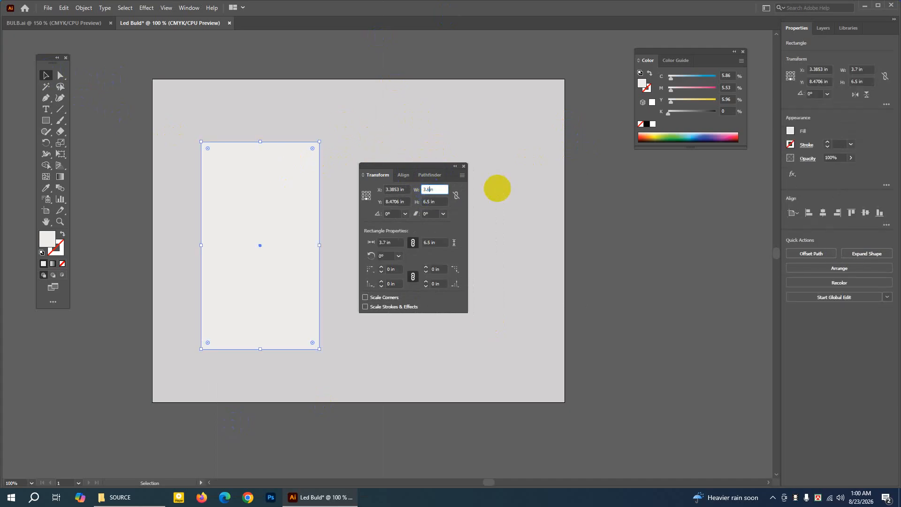
text(6)
key(Return)
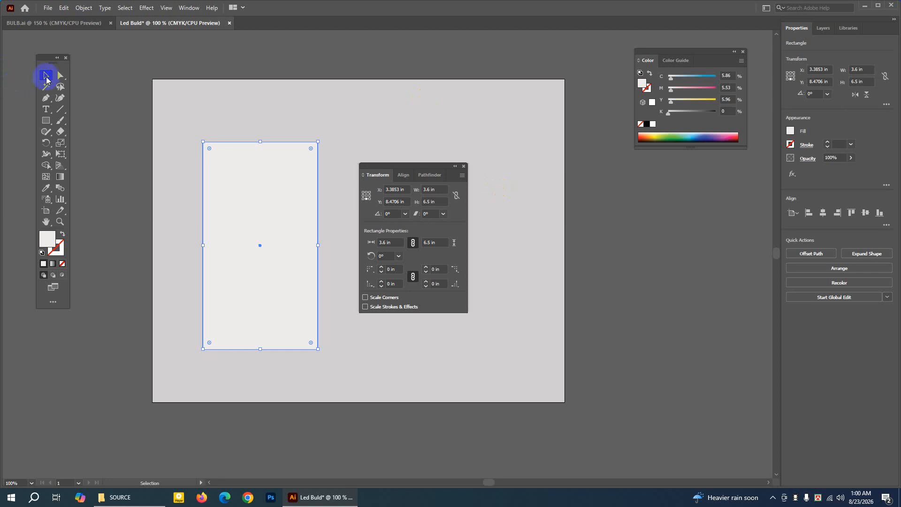
Move the near-white rectangle straight down a little, deselect it and place the Transform settings clear of the artboard.
click(270, 190)
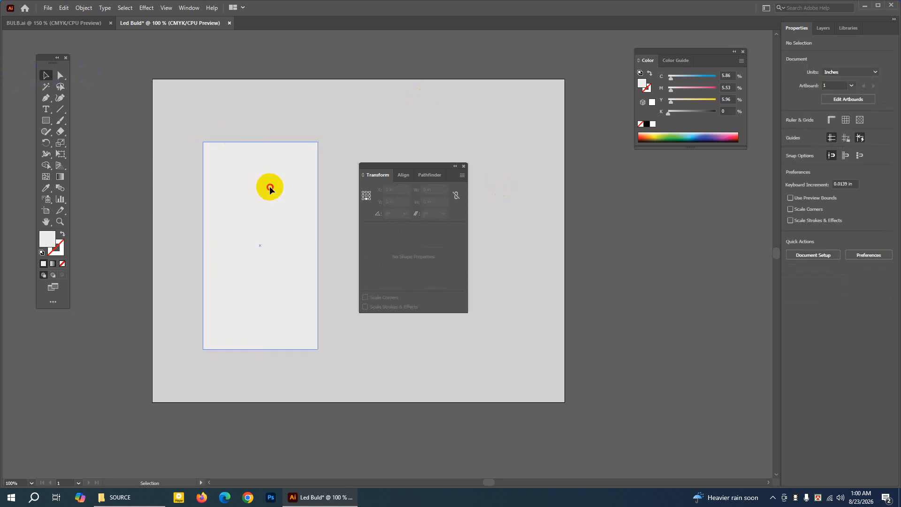
drag(270, 188, 270, 210)
click(281, 106)
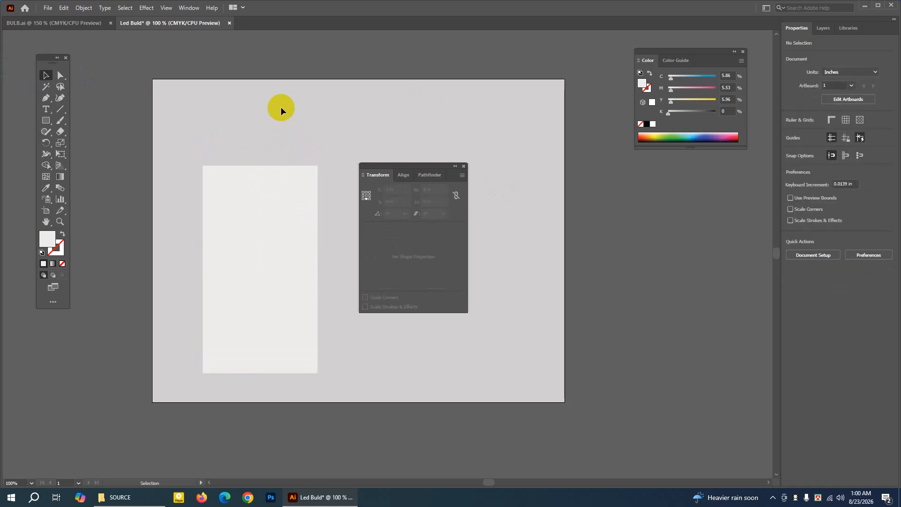
drag(436, 165, 682, 192)
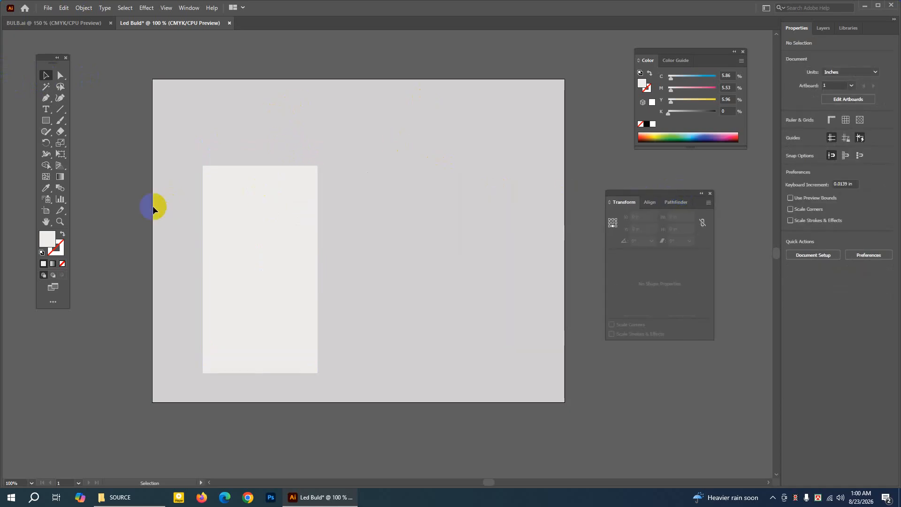
Extend the artboard's upper edge to make it about 12.93 × 11.16 in.
click(46, 211)
drag(358, 79, 361, 47)
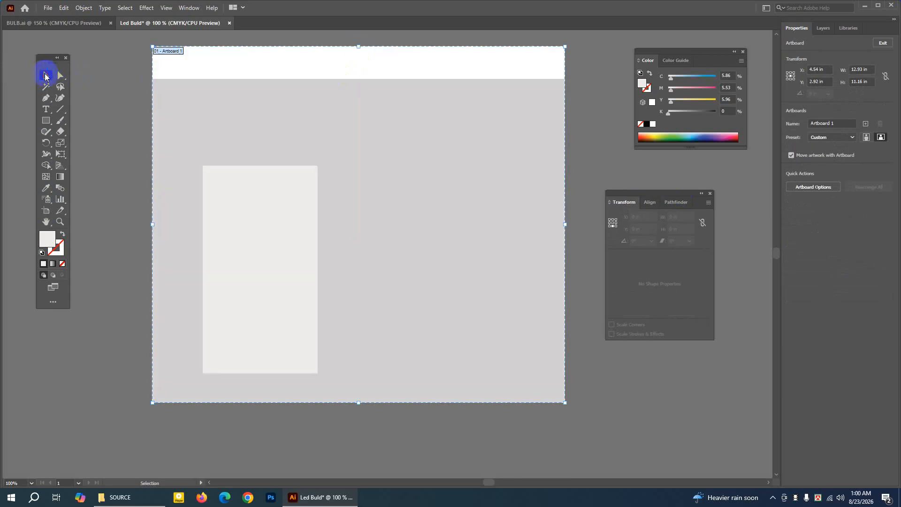
click(46, 75)
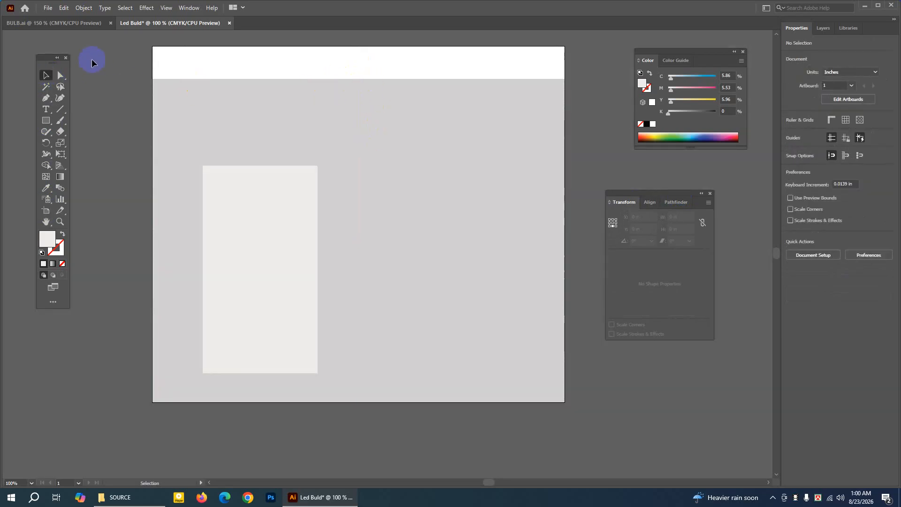
Unlock the grey background rectangle and extend its upper edge to the artboard's upper edge, making it about 12.93 × 11.16 in.
click(83, 7)
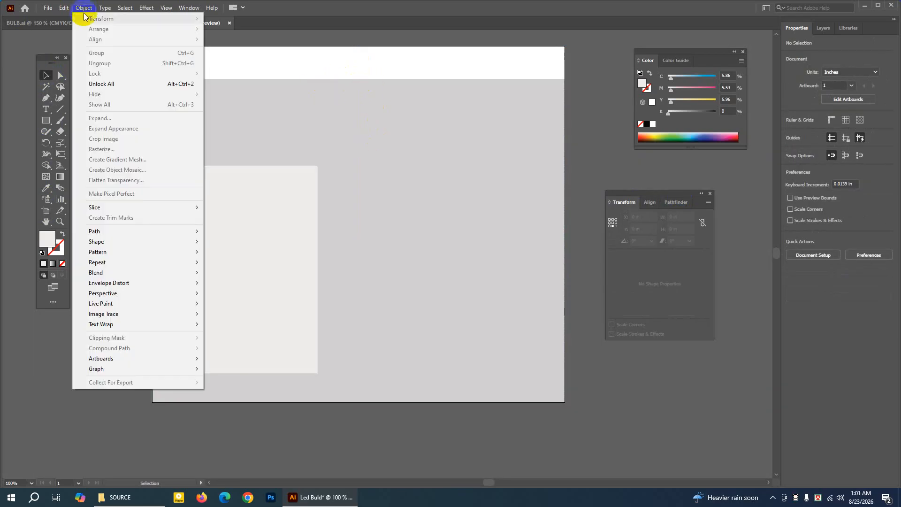
click(99, 83)
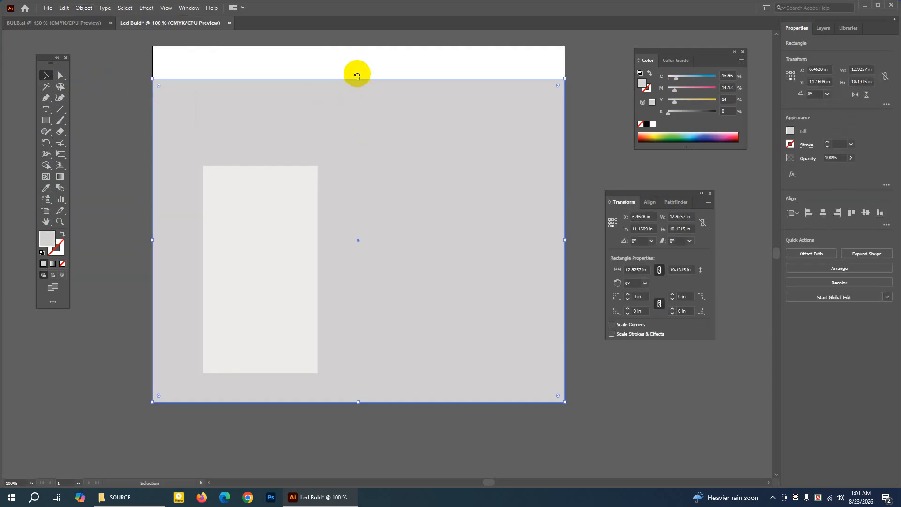
drag(359, 79, 359, 46)
click(45, 77)
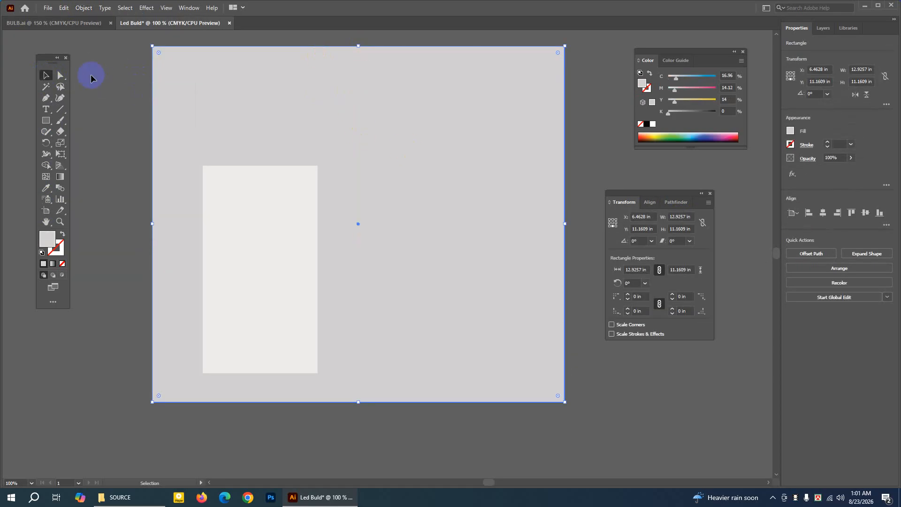
Lock the enlarged grey background rectangle again.
click(140, 41)
click(198, 74)
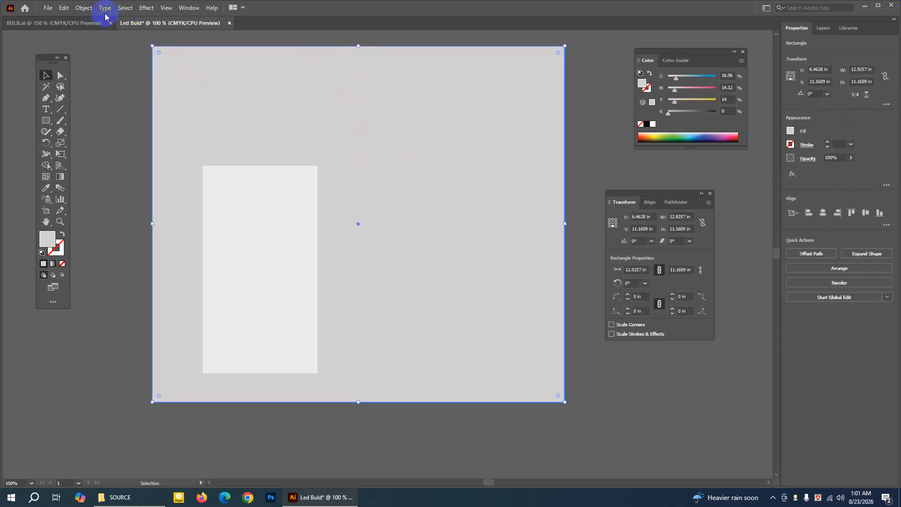
click(83, 8)
mouse_move(107, 74)
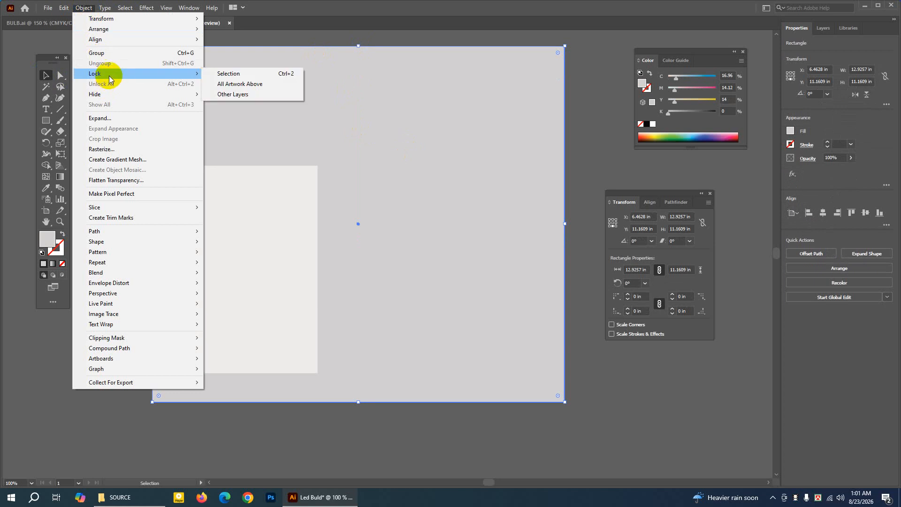
click(226, 74)
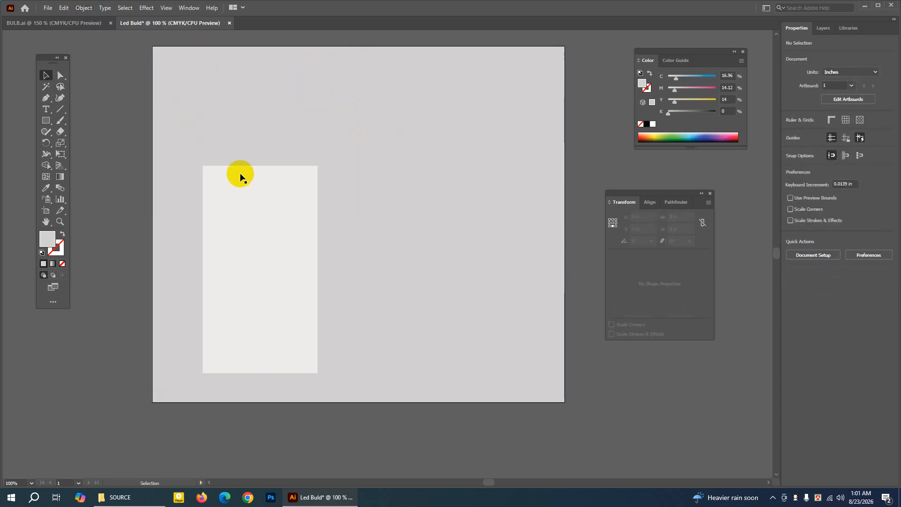
Shift the near-white rectangle slightly on the background, placing its bottom-centre point at about X 3.33 in, Y 10.19 in.
click(261, 220)
drag(259, 237, 259, 232)
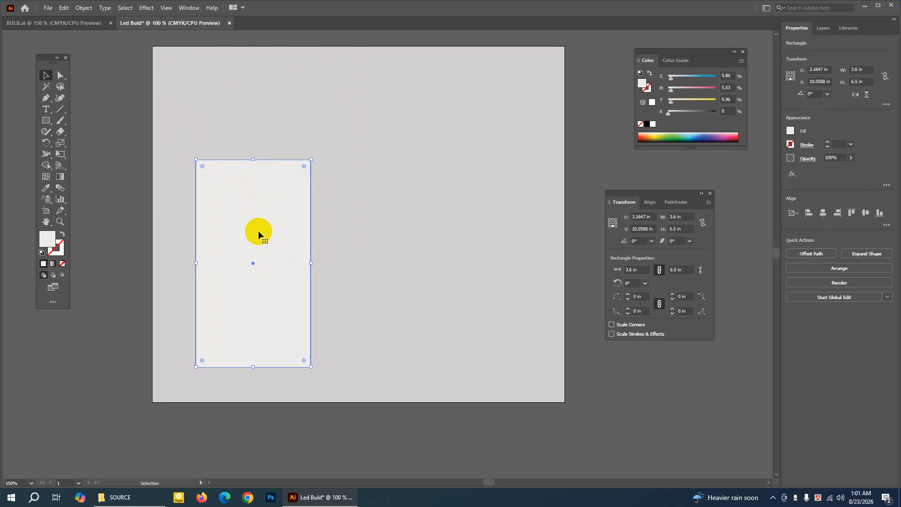
mouse_move(258, 230)
mouse_down()
mouse_move(257, 241)
mouse_move(253, 229)
mouse_move(238, 227)
mouse_move(270, 229)
mouse_up()
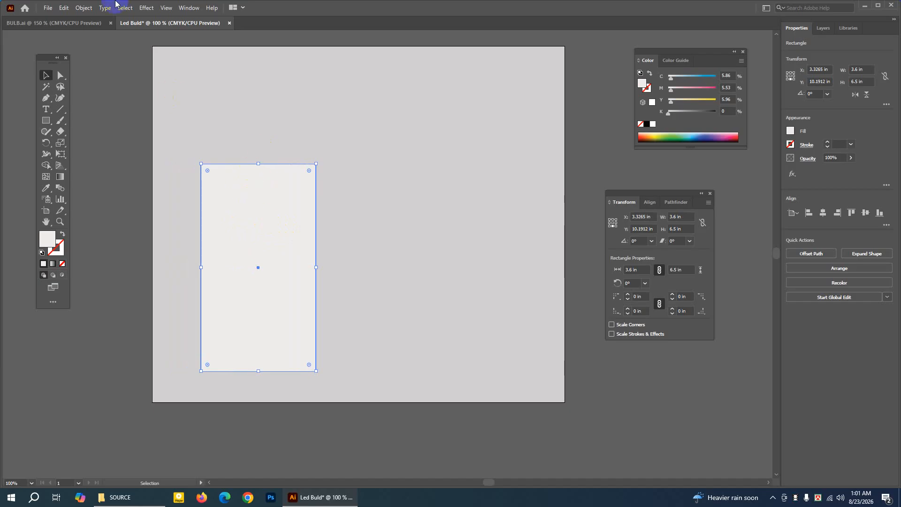
Paste a copy of the near-white rectangle in front and move it straight up 6.5 in, so it sits on the original's upper edge.
click(64, 8)
click(89, 56)
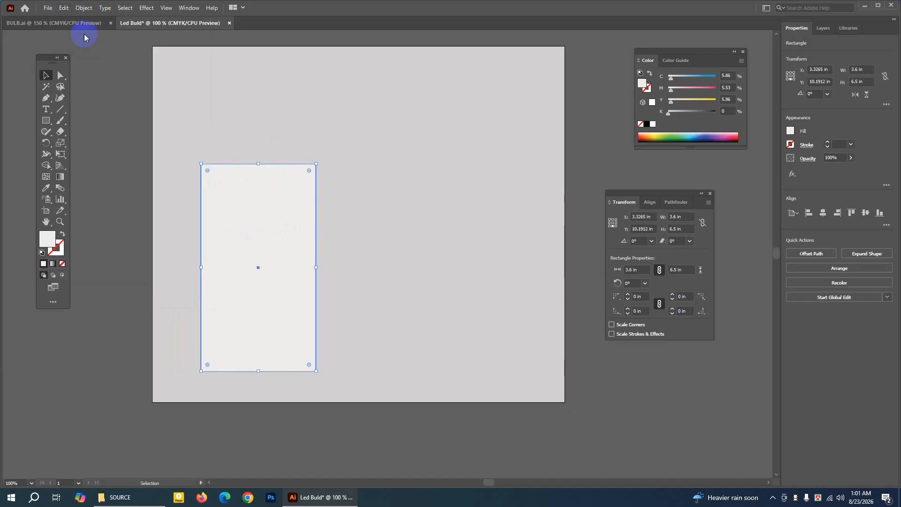
click(64, 8)
click(94, 74)
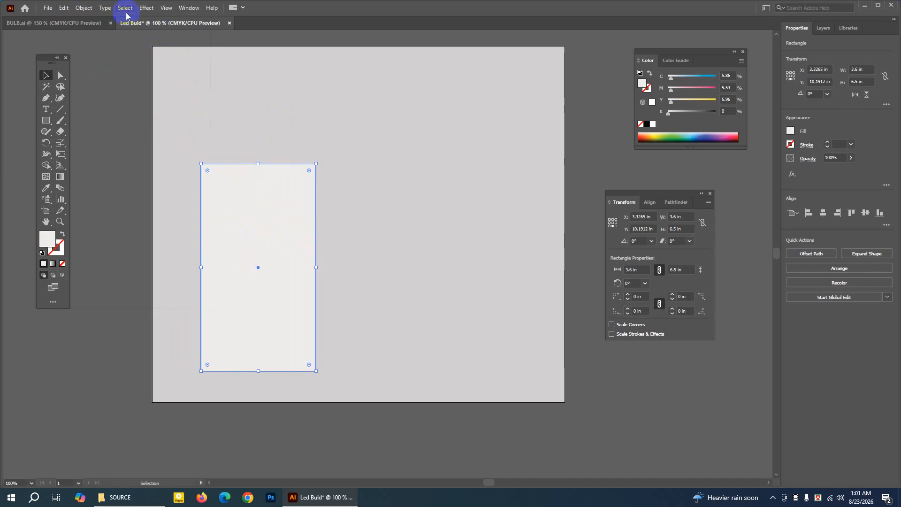
click(166, 8)
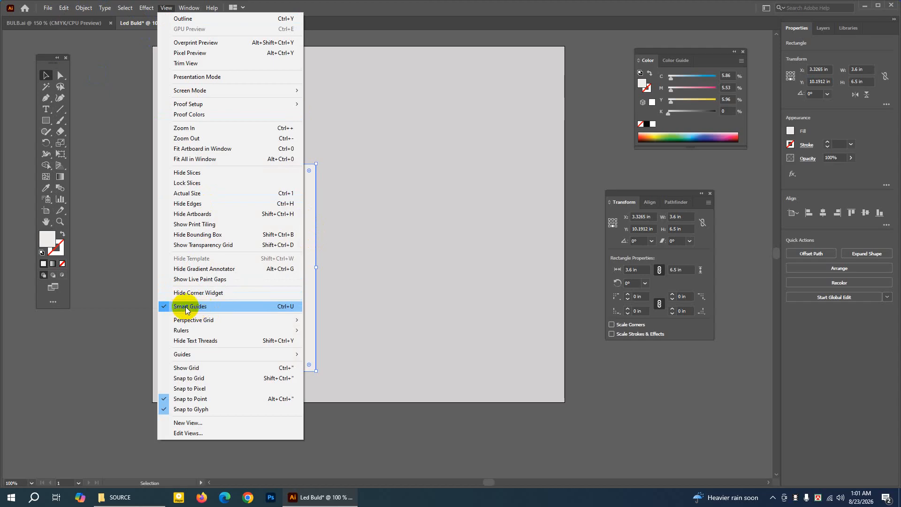
click(45, 77)
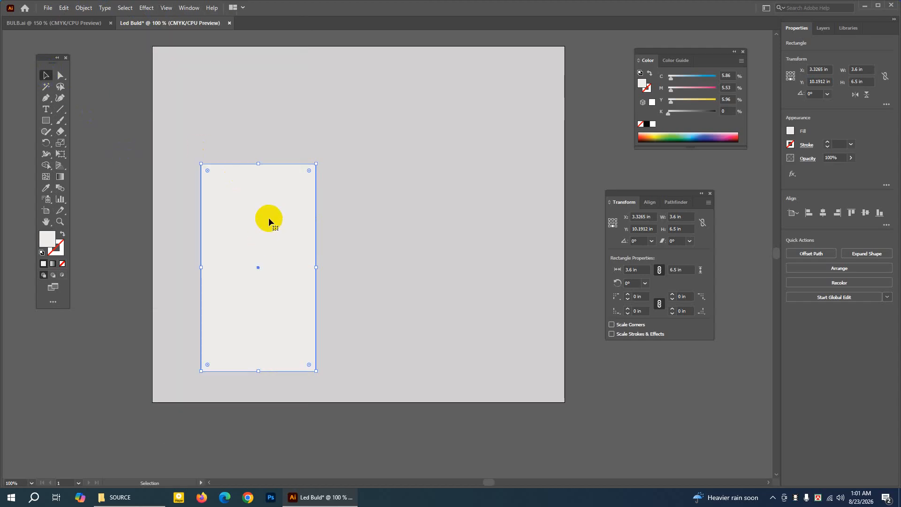
drag(269, 266, 266, 55)
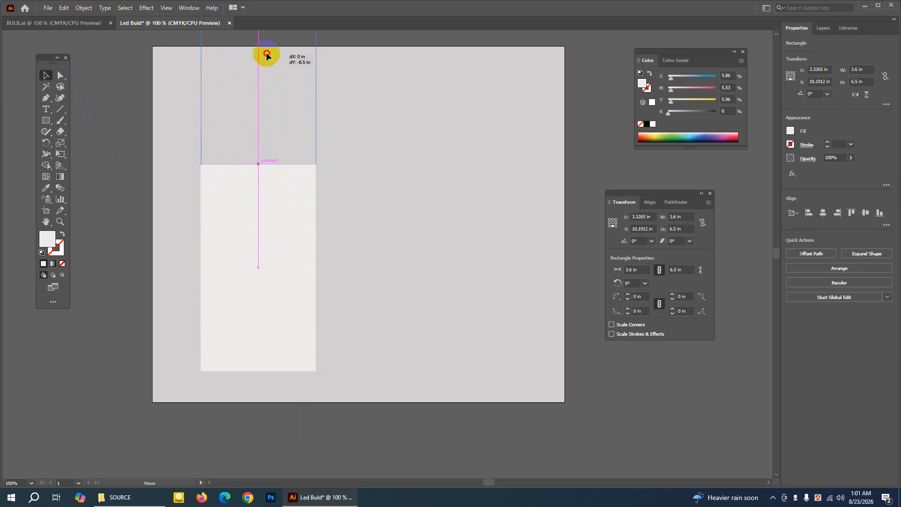
drag(266, 55, 267, 55)
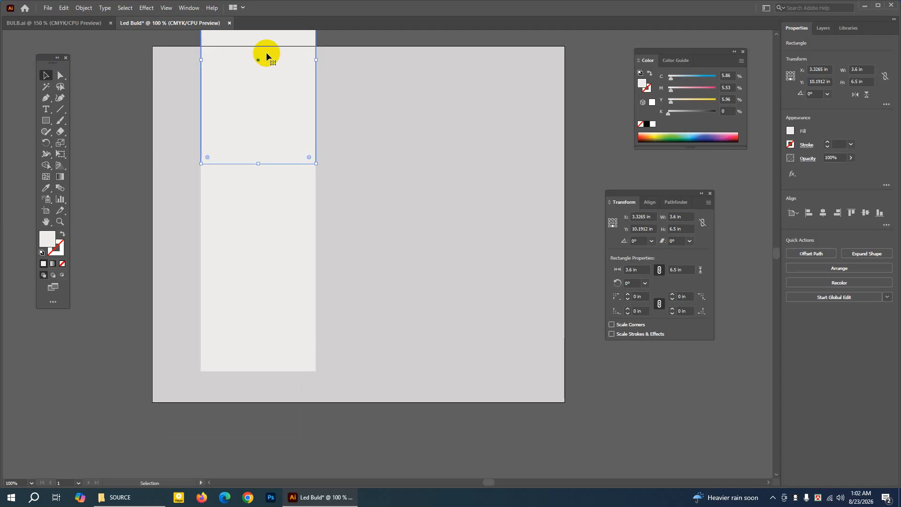
click(167, 8)
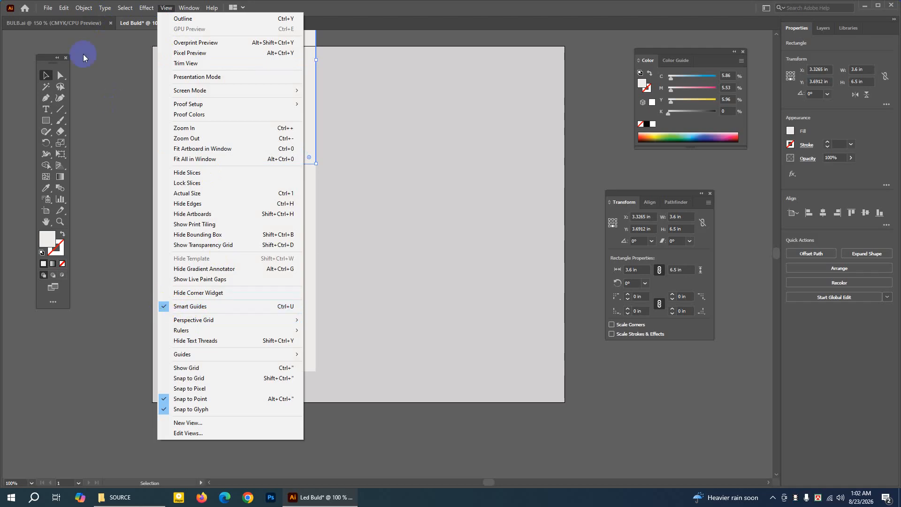
click(111, 66)
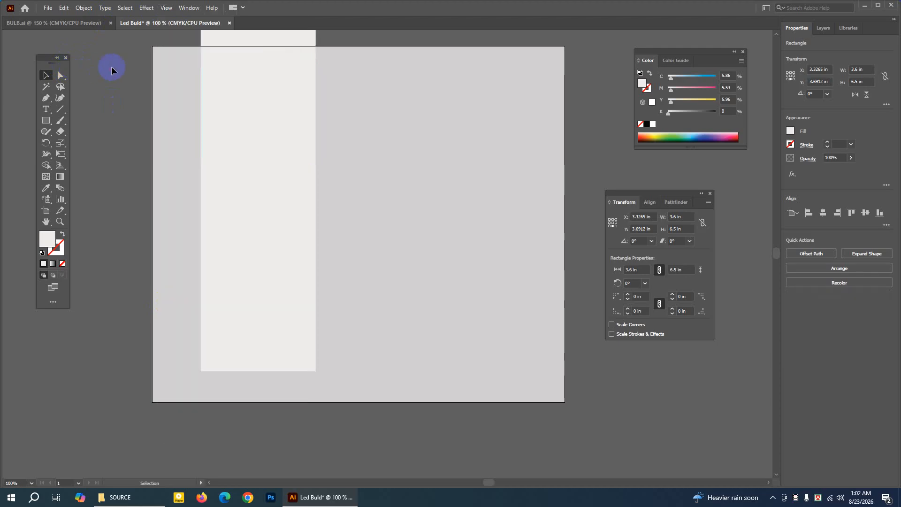
Select the upper rectangle copy, place the Transform settings beside it and use the bottom-centre reference point.
click(45, 222)
drag(268, 106, 265, 194)
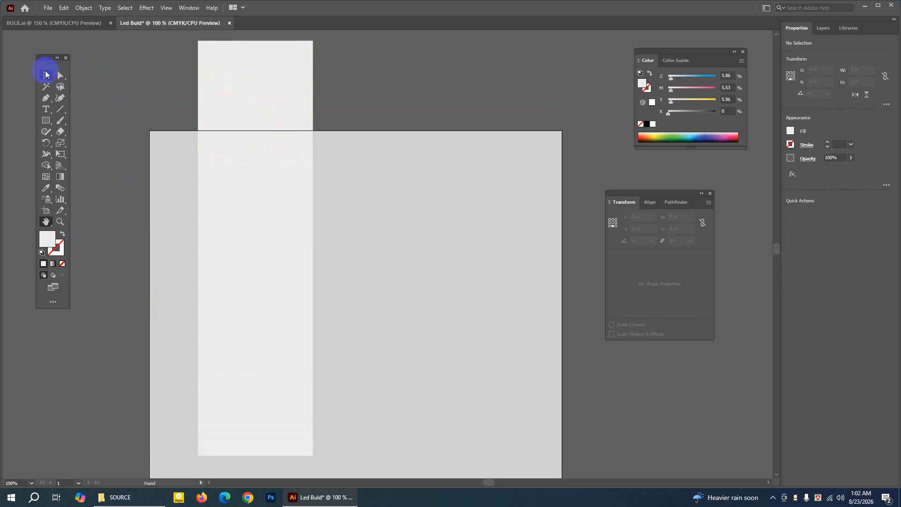
click(46, 75)
click(229, 76)
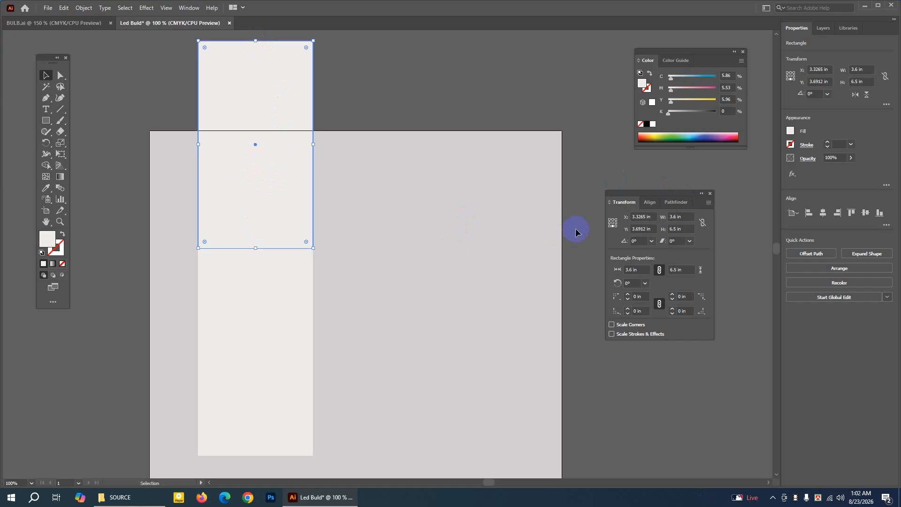
drag(627, 197, 395, 194)
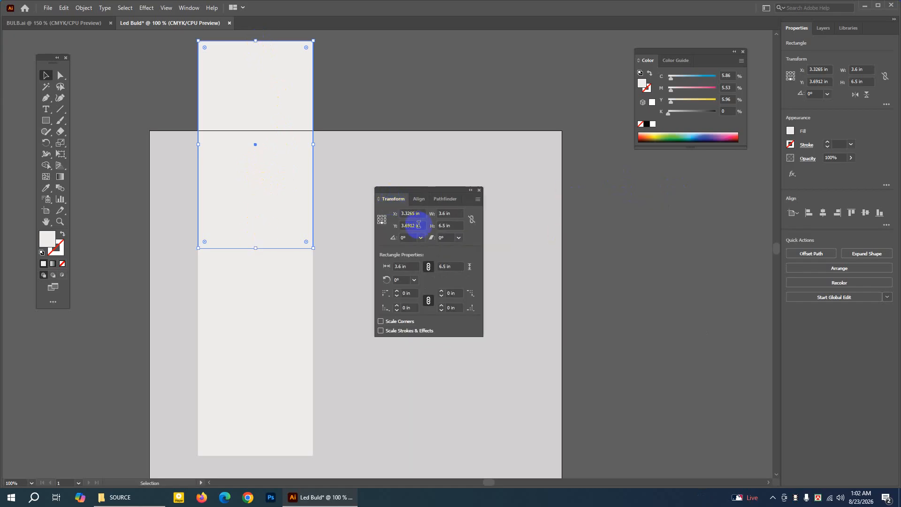
click(382, 217)
click(381, 225)
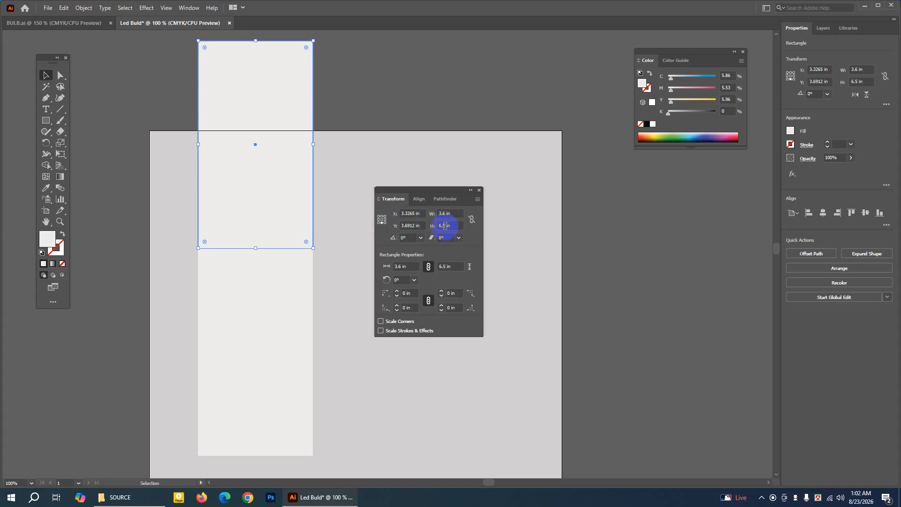
Set the upper rectangle's height to 2.7 in, increase it to 2.8 in and deselect the rectangle.
drag(445, 227, 438, 228)
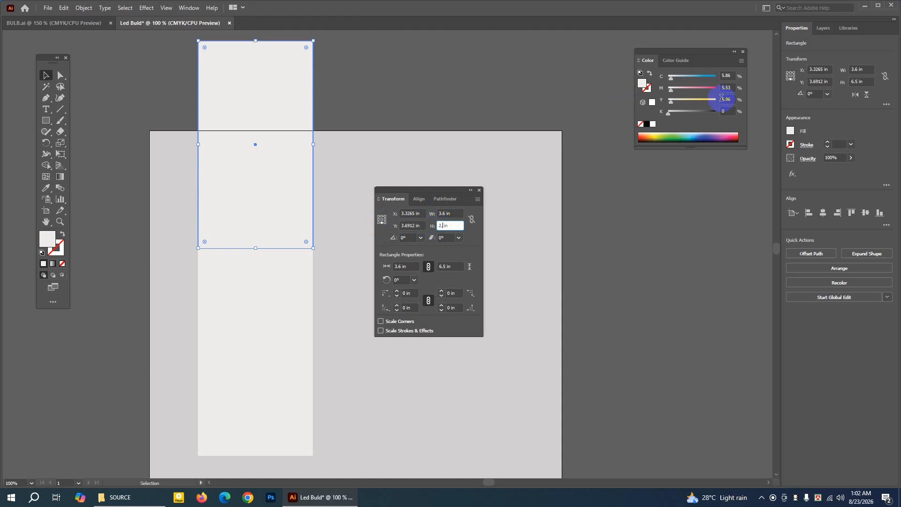
key(Return)
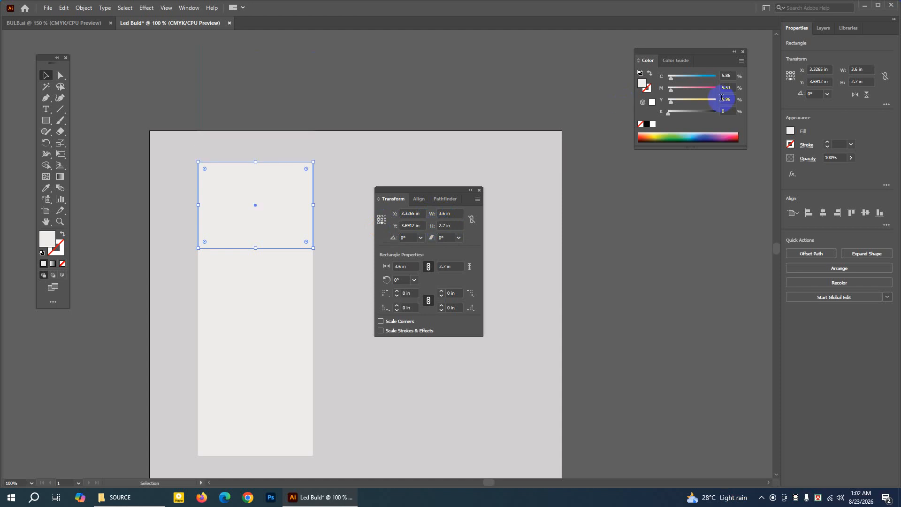
click(446, 225)
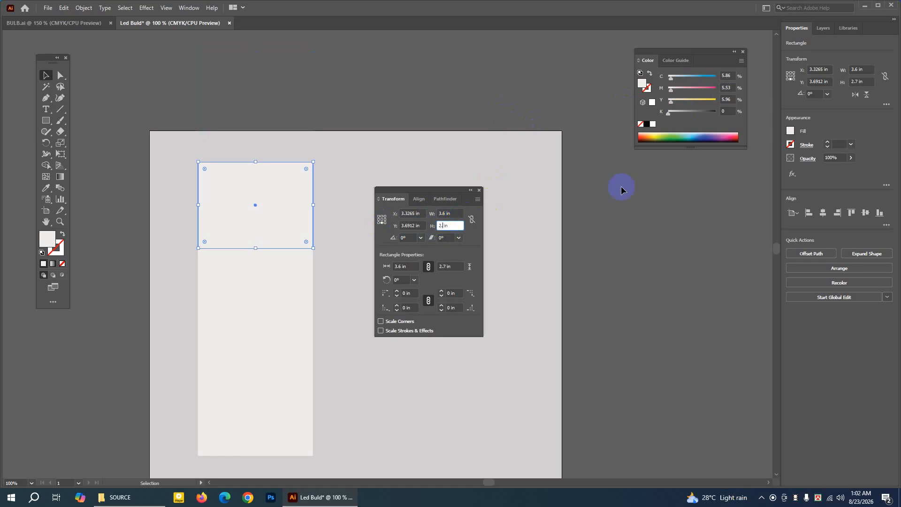
text(2.8 in)
key(Return)
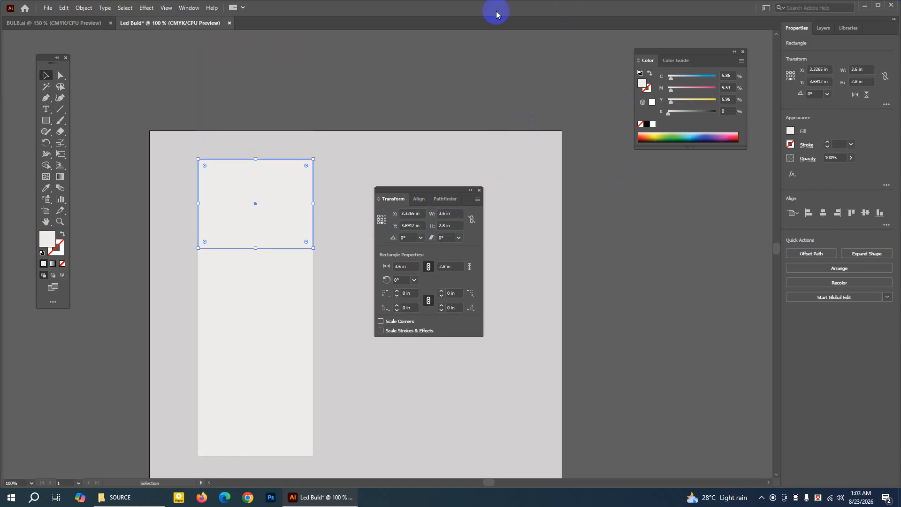
click(161, 71)
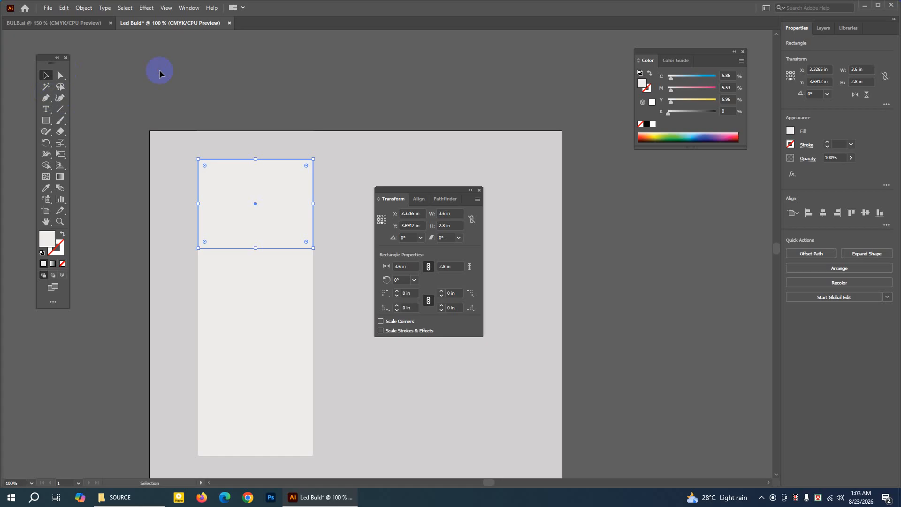
Paste a copy of the 2.8 in high rectangle in front and move it straight up 2.8 in to sit on that rectangle's upper edge.
click(261, 187)
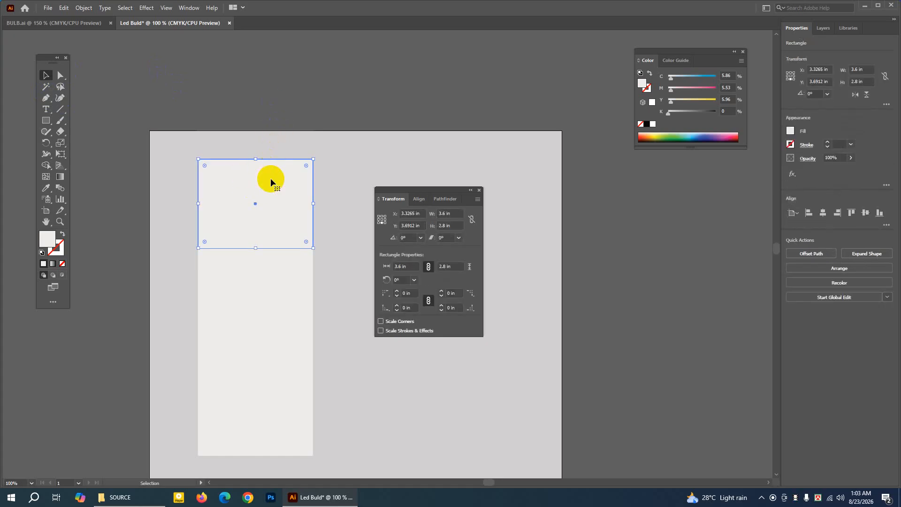
click(63, 8)
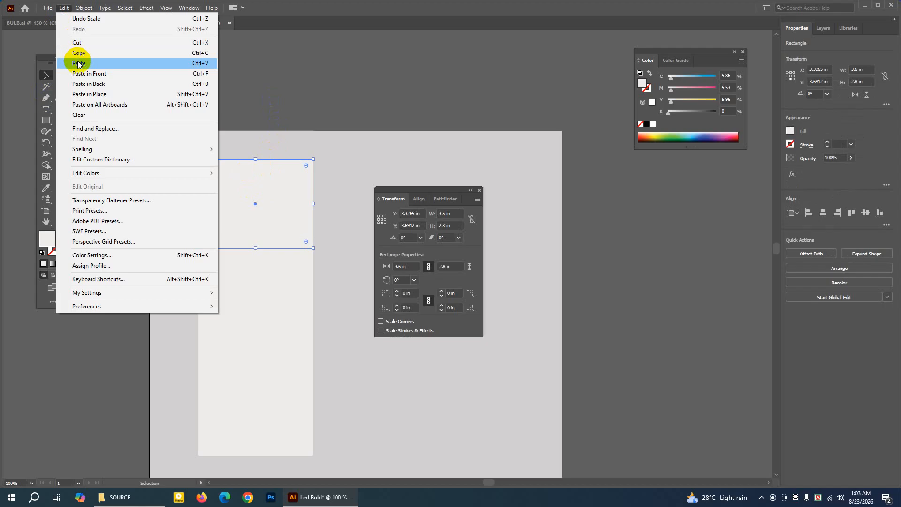
click(80, 55)
click(63, 7)
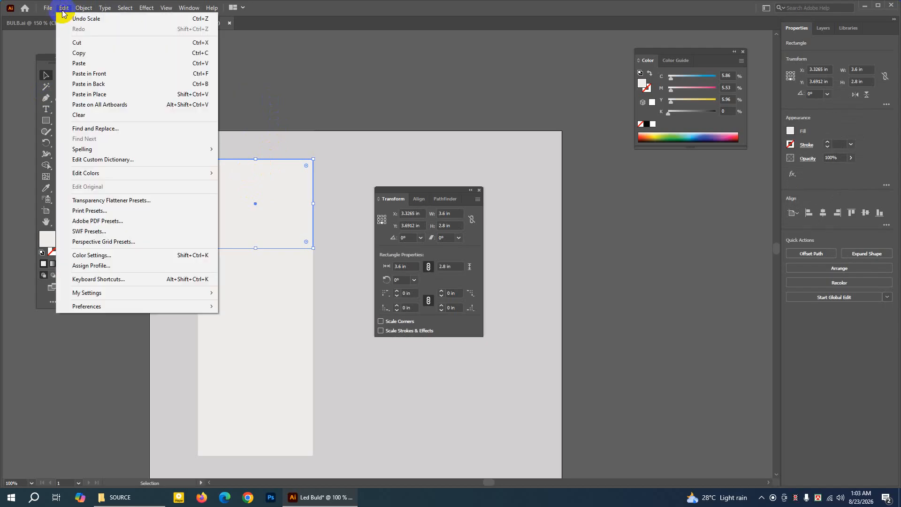
click(90, 74)
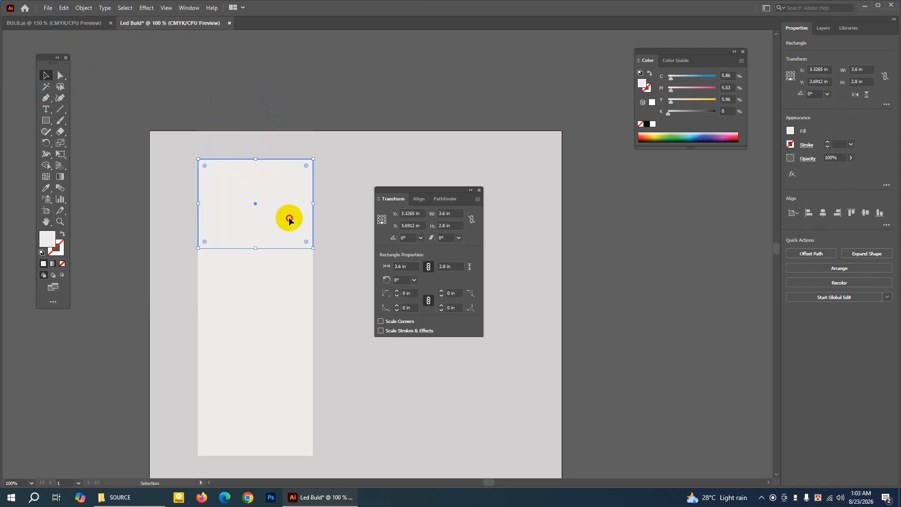
drag(290, 218, 288, 130)
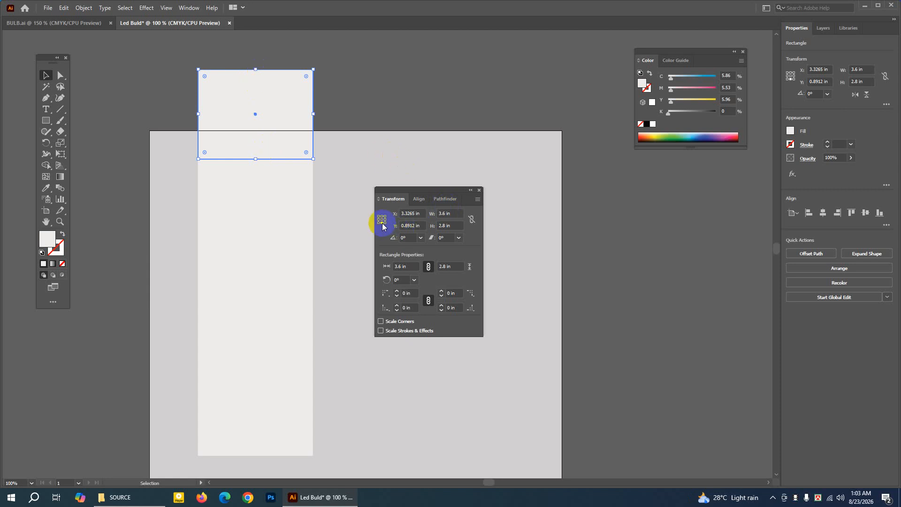
Set the topmost rectangle's height to 1 in, then reduce it to 0.8 in with its lower edge fixed.
click(445, 226)
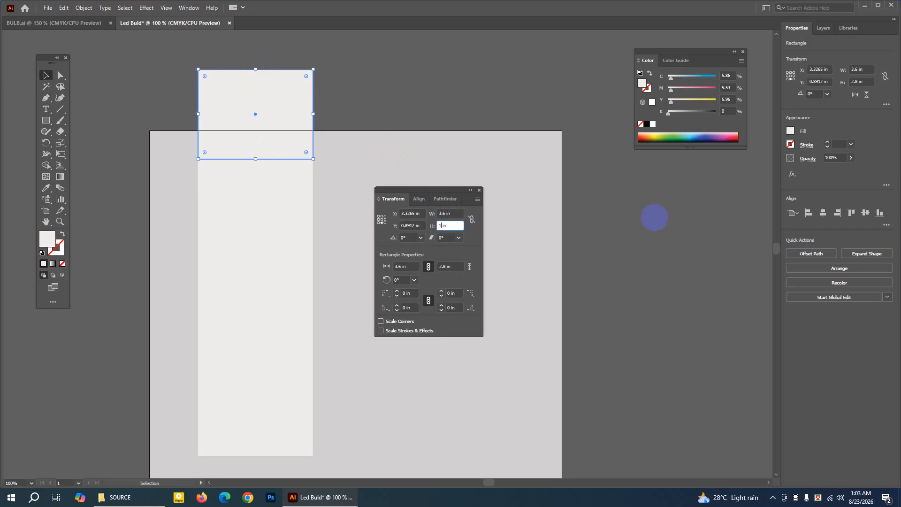
key(Return)
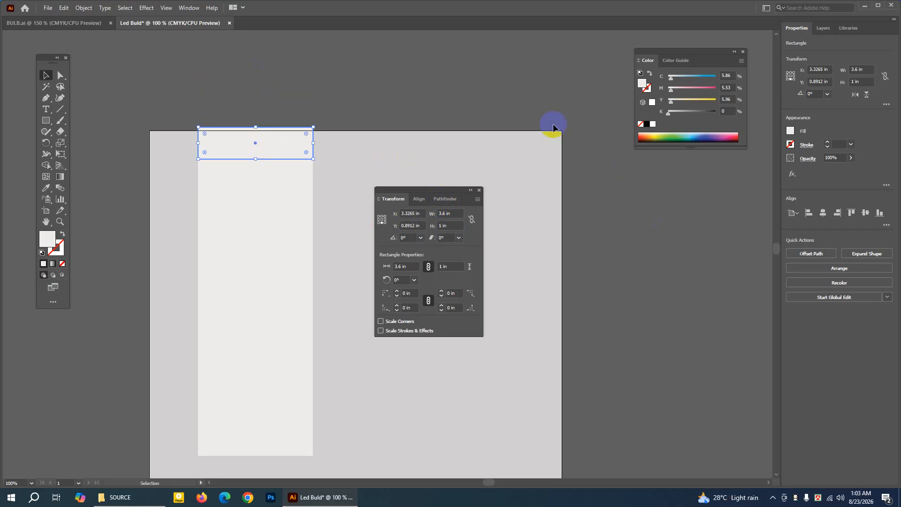
click(293, 142)
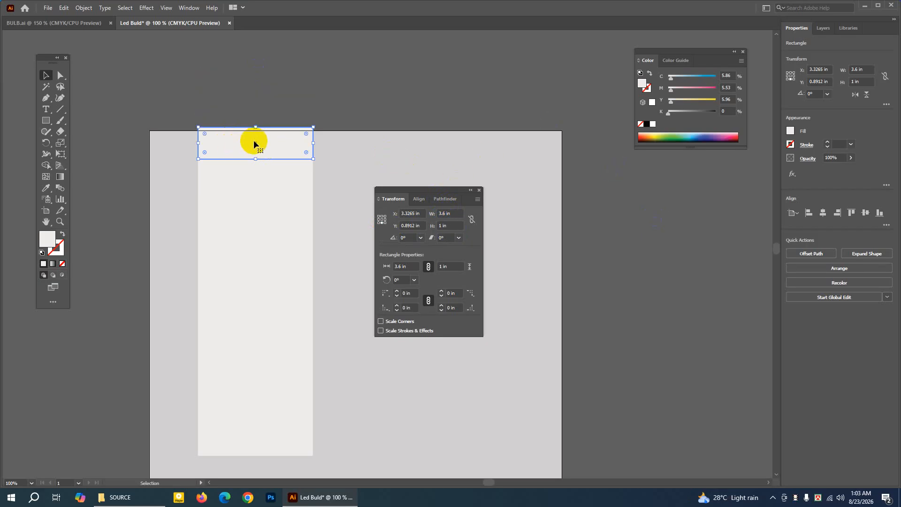
click(443, 224)
click(442, 225)
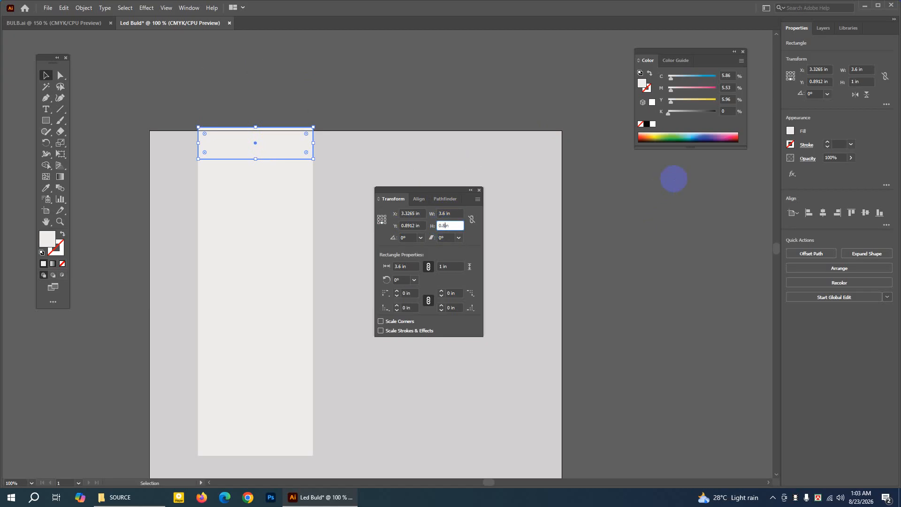
key(Return)
click(255, 147)
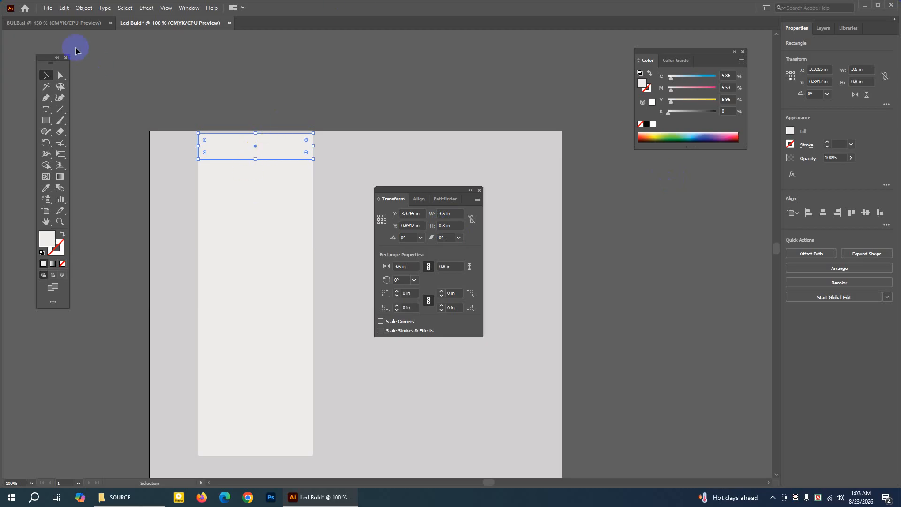
Move the Transform settings clear of the box panels and leave the topmost rectangle deselected.
click(212, 113)
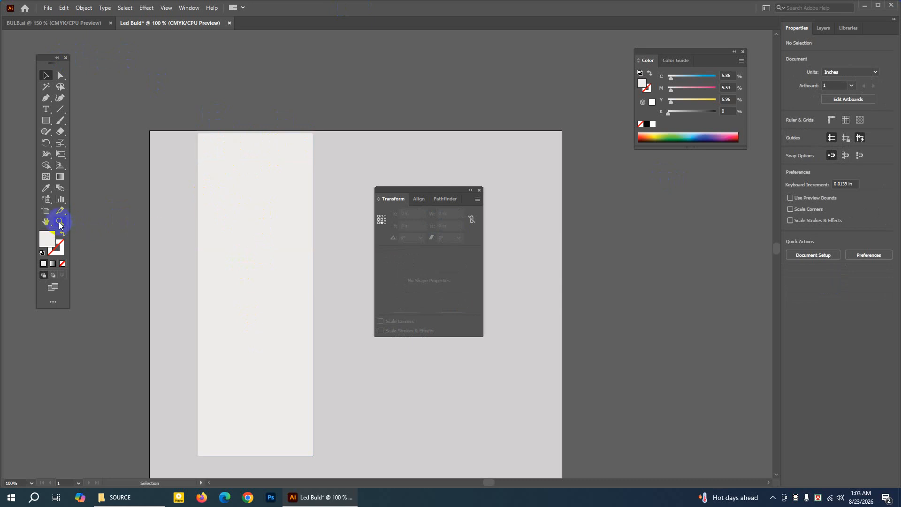
click(238, 147)
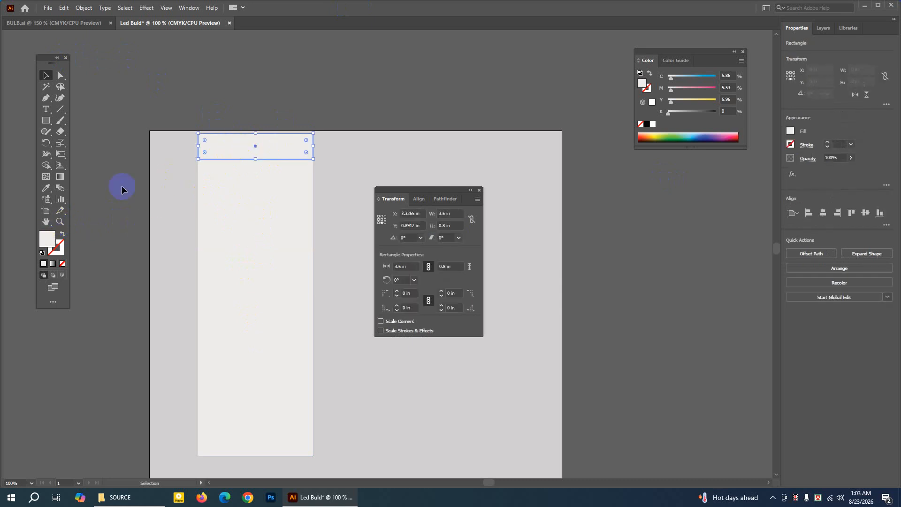
click(60, 221)
click(255, 173)
click(345, 245)
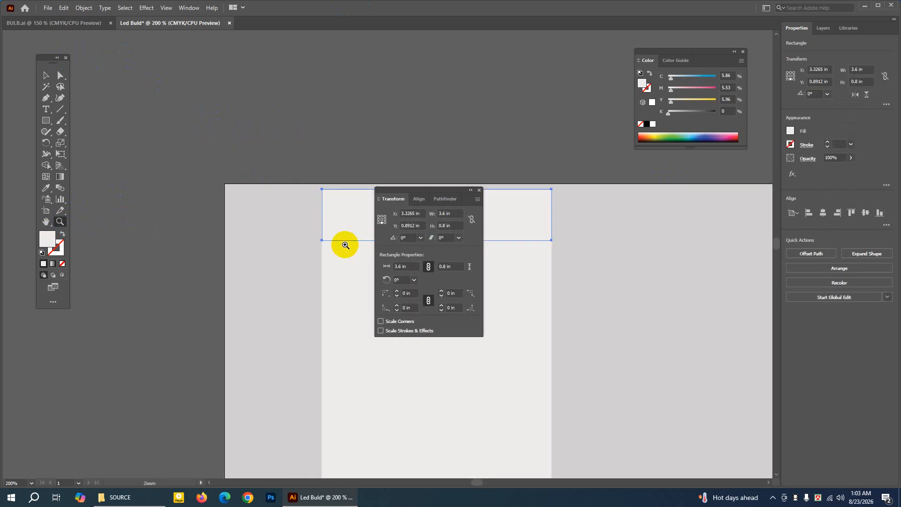
click(46, 222)
drag(225, 217, 121, 137)
click(45, 75)
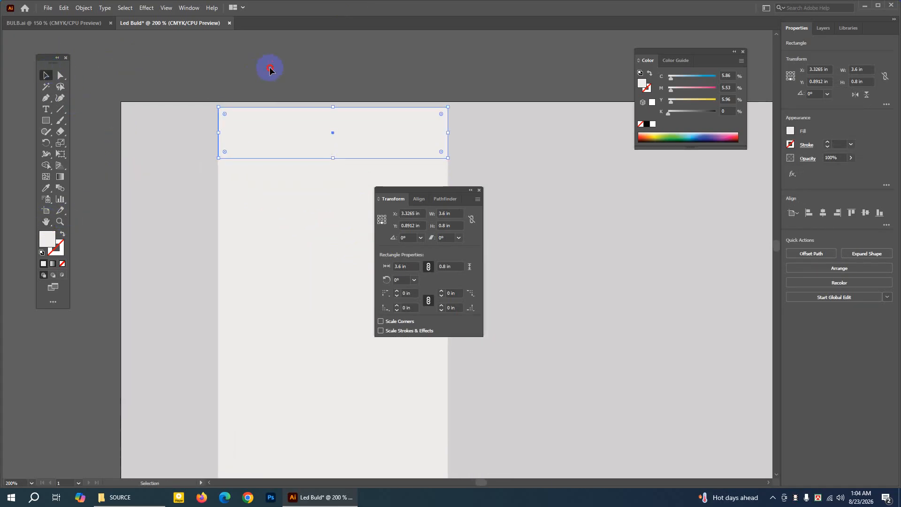
click(270, 70)
click(282, 119)
drag(435, 192, 583, 220)
click(259, 69)
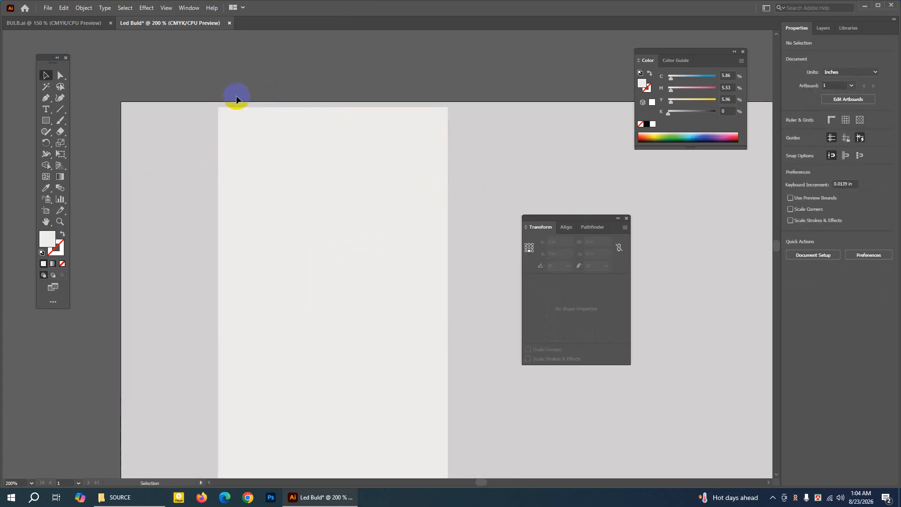
click(257, 123)
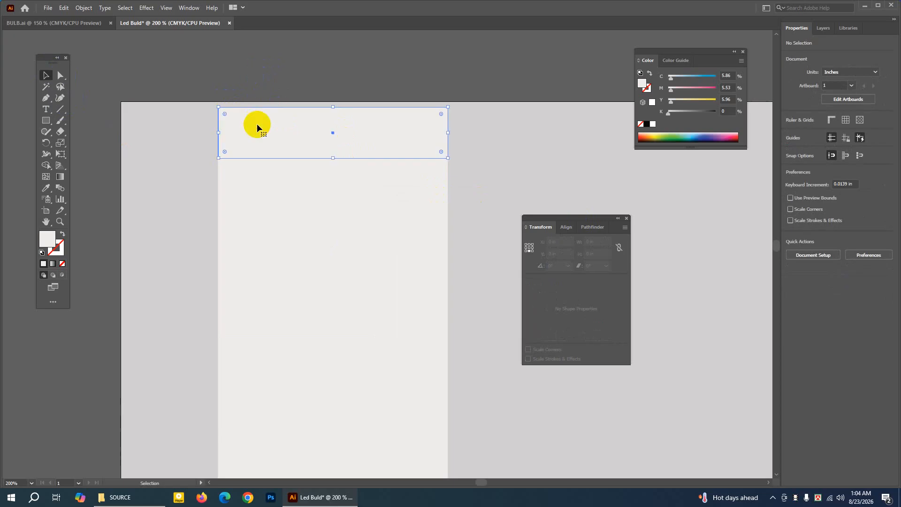
click(268, 71)
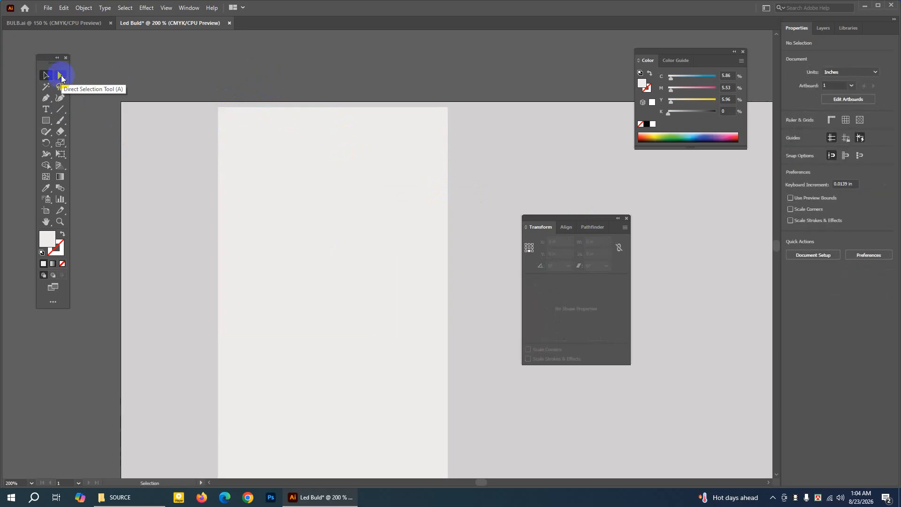
Round the topmost rectangle's two upper corners to a radius of about 0.34 in and deselect it.
click(61, 77)
drag(62, 76, 458, 114)
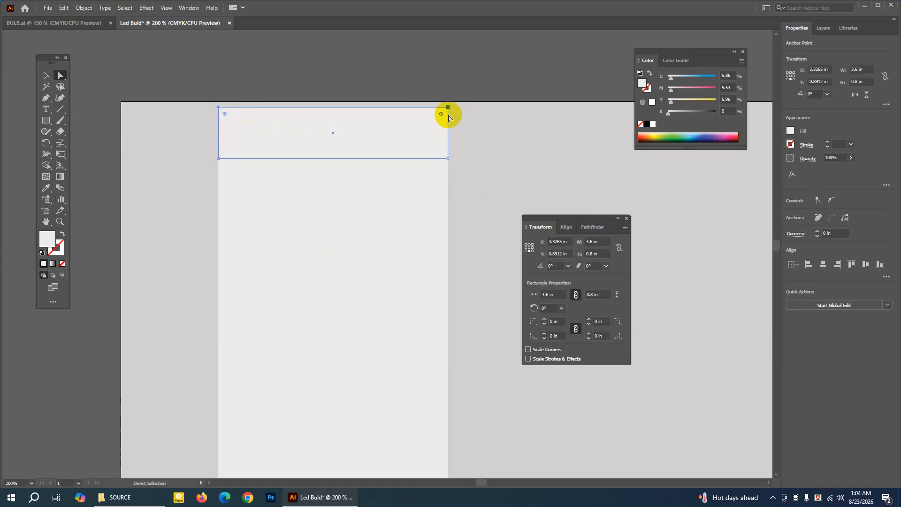
click(448, 108)
drag(226, 116, 238, 132)
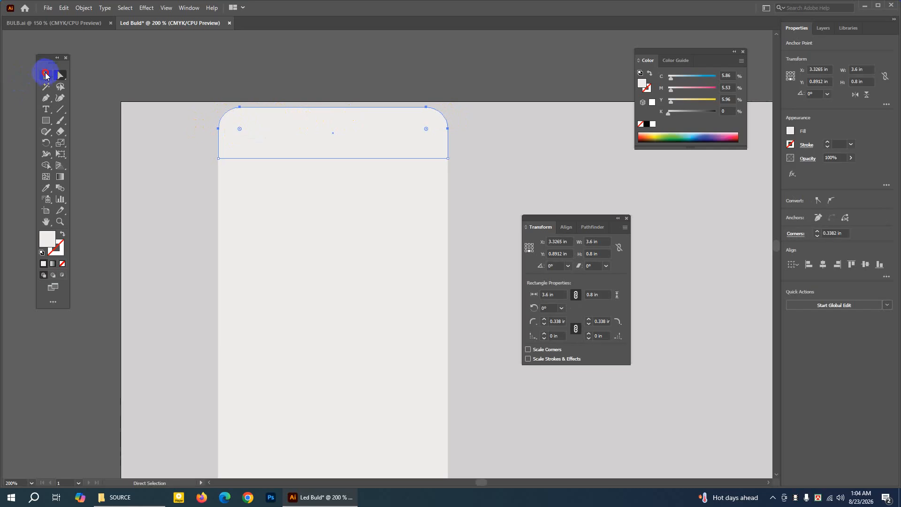
click(45, 75)
click(137, 50)
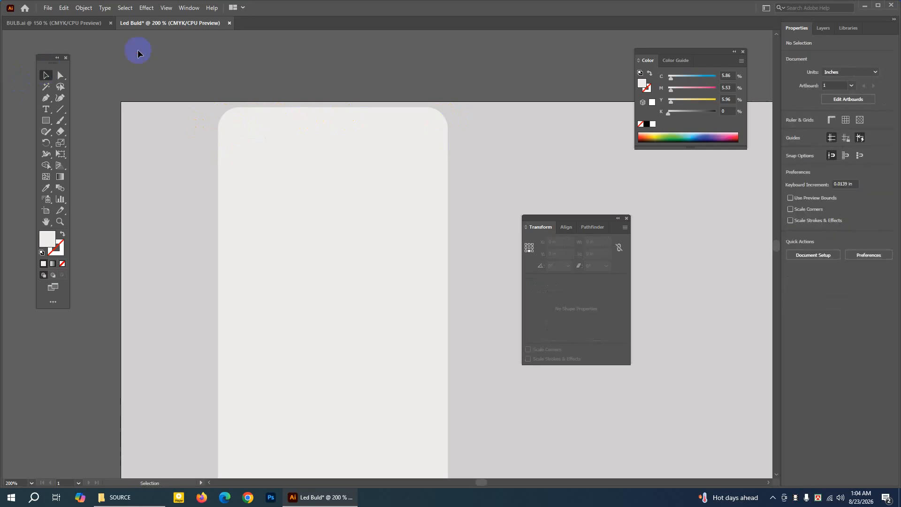
Select the 6.5 in high main panel and place the Gradient and Transform settings beside it.
click(46, 222)
drag(294, 294, 276, 159)
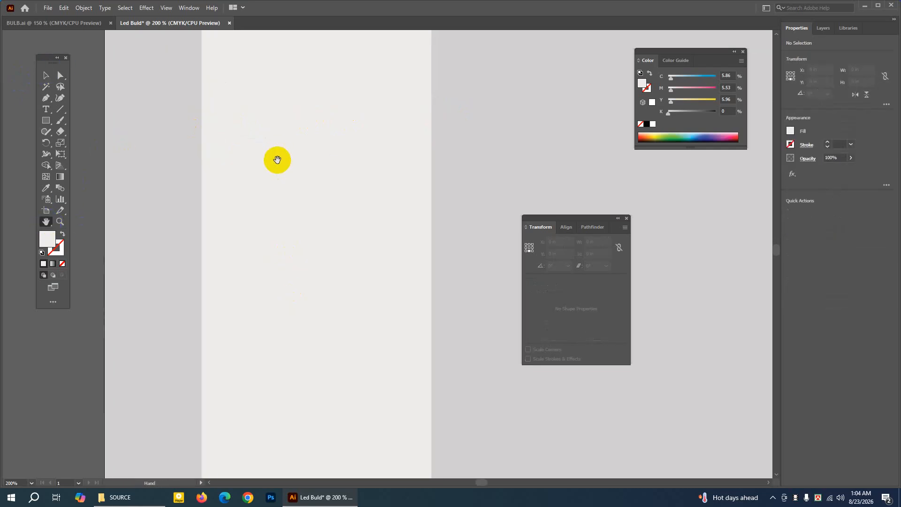
drag(302, 212, 308, 247)
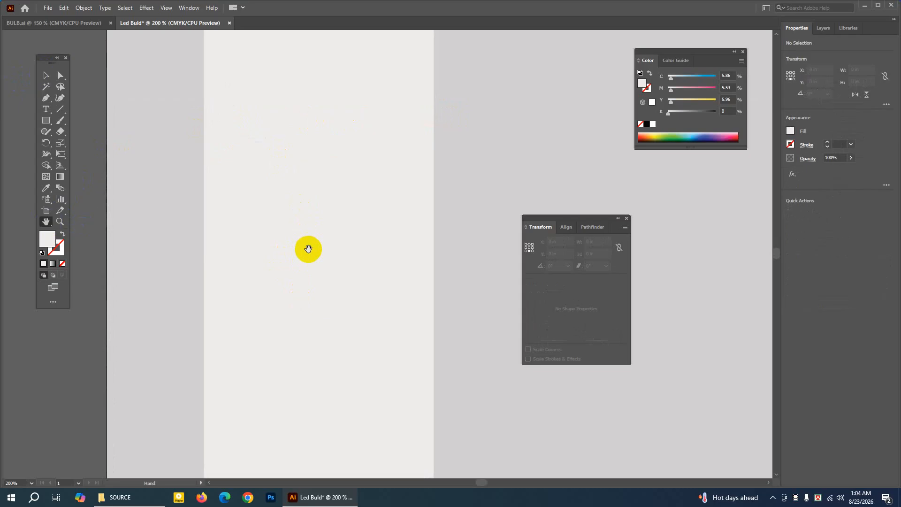
key(ctrl+minus)
key(ctrl+minus)
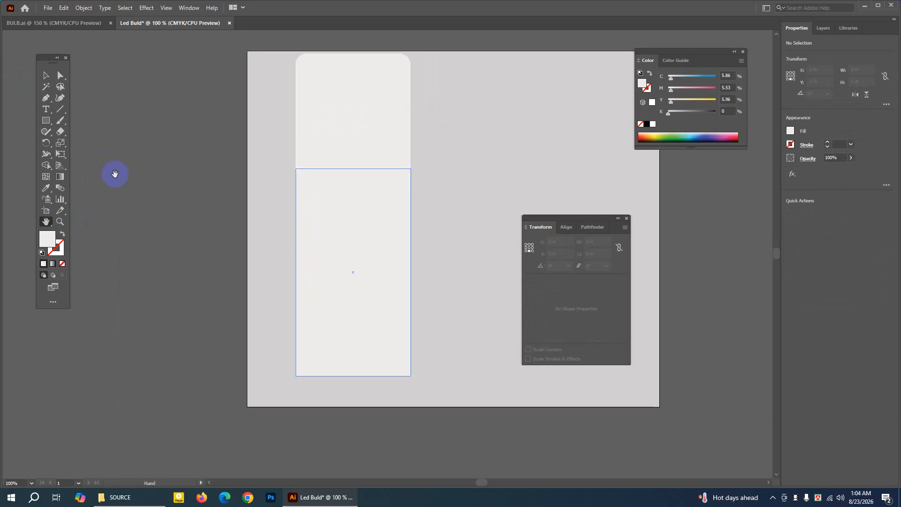
drag(324, 203, 306, 211)
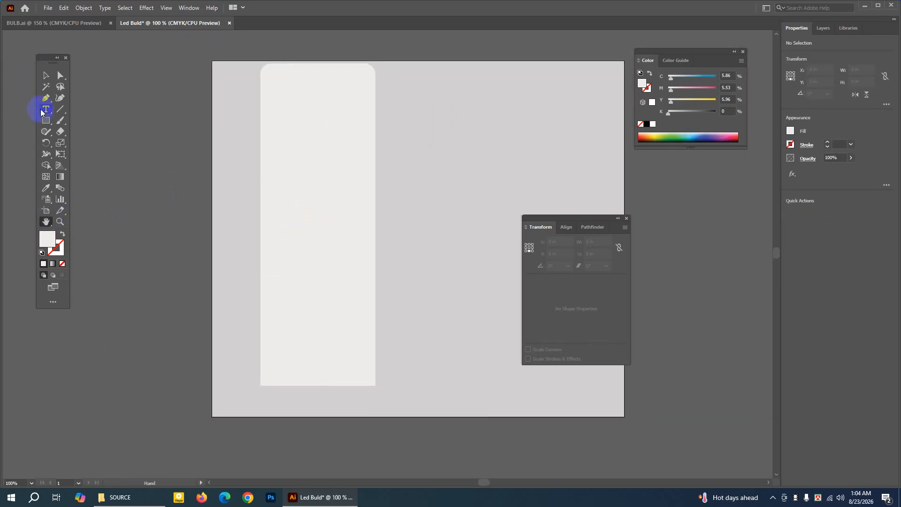
click(44, 76)
click(321, 290)
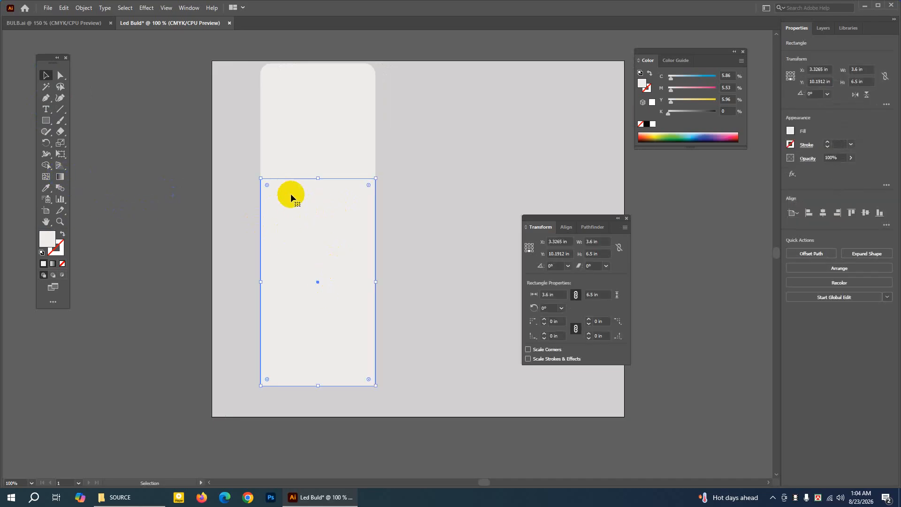
click(60, 177)
drag(627, 146, 427, 130)
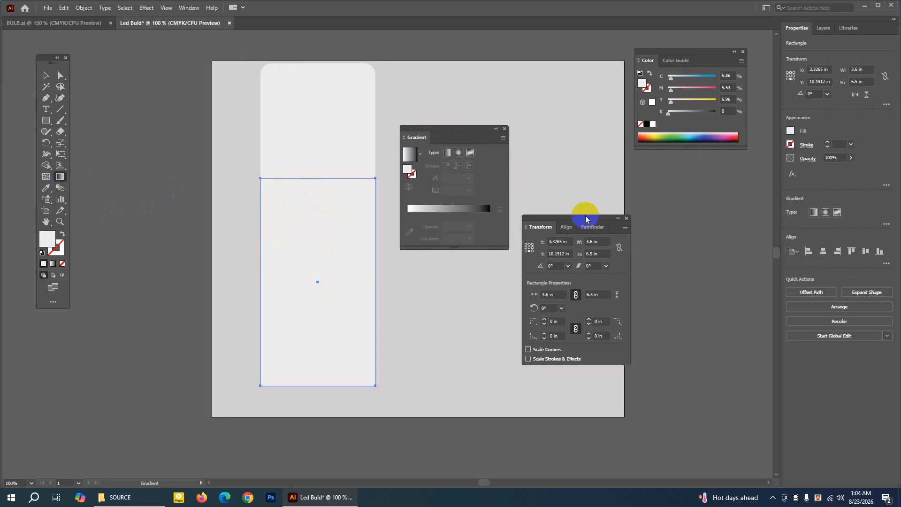
drag(586, 219, 710, 178)
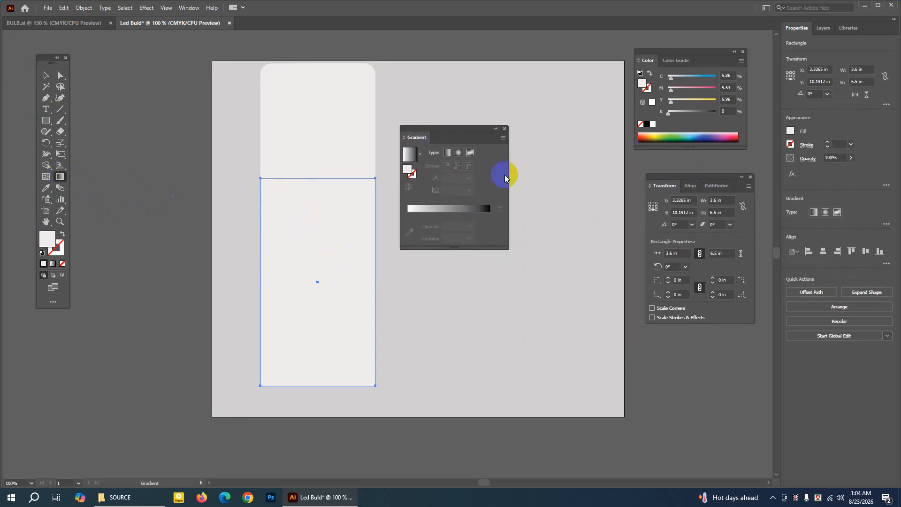
Fill the main panel with a radial gradient from the Orange, Yellow preset and remove its outermost red colour stop.
click(444, 209)
click(420, 155)
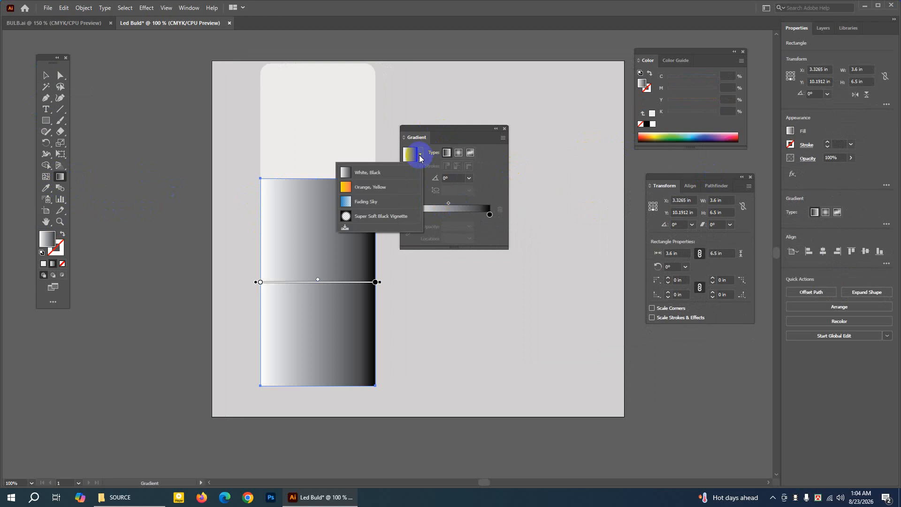
click(359, 188)
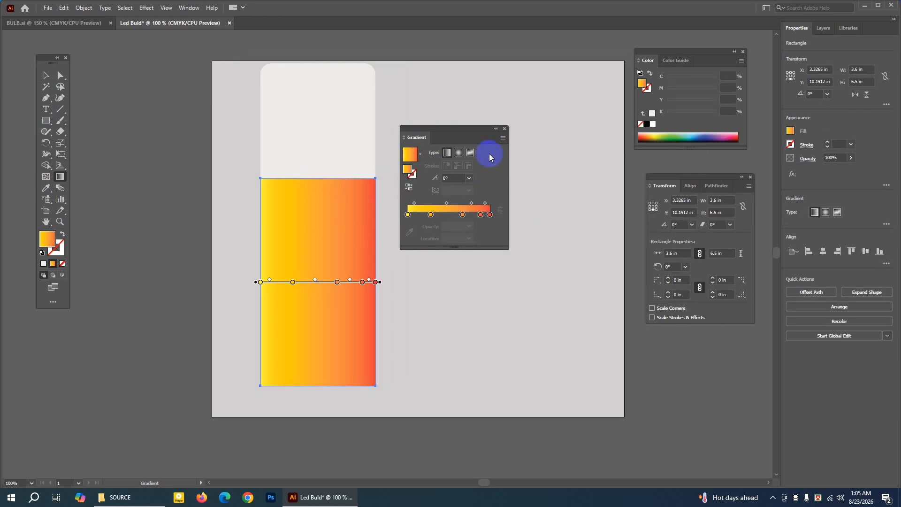
click(459, 152)
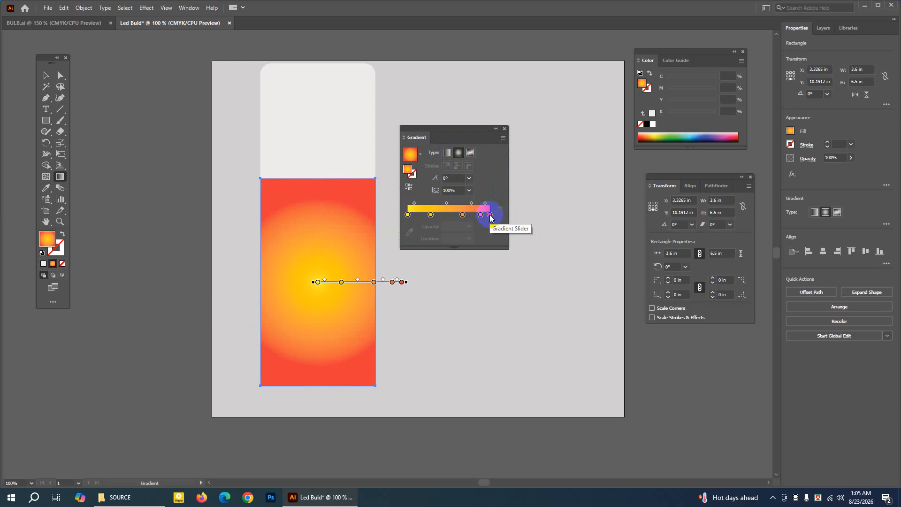
drag(491, 215, 518, 284)
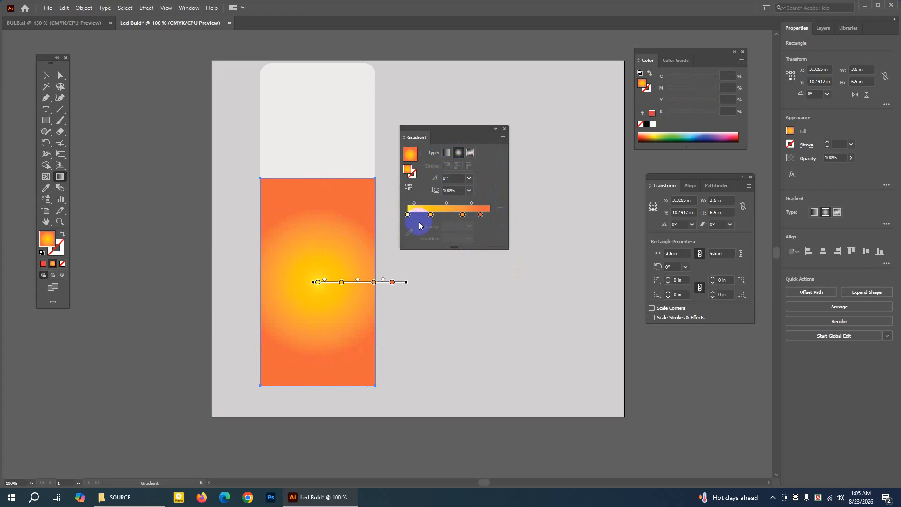
click(46, 76)
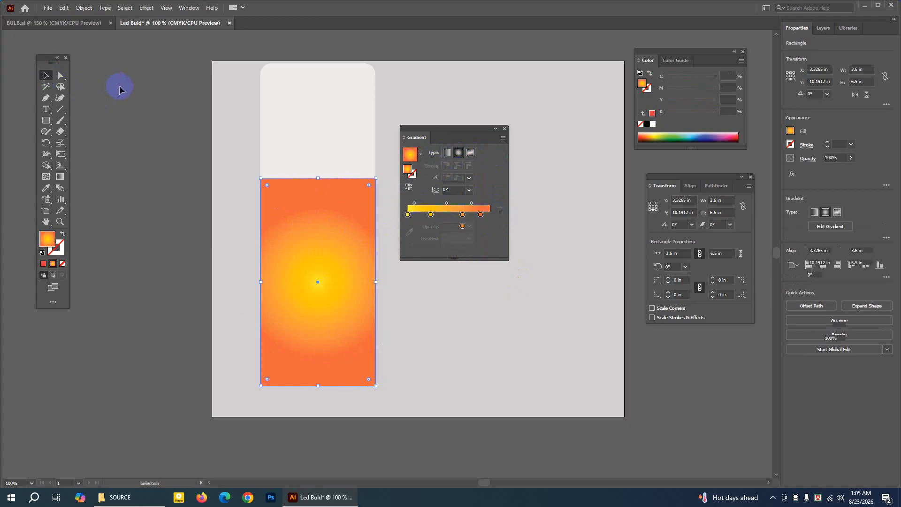
click(119, 89)
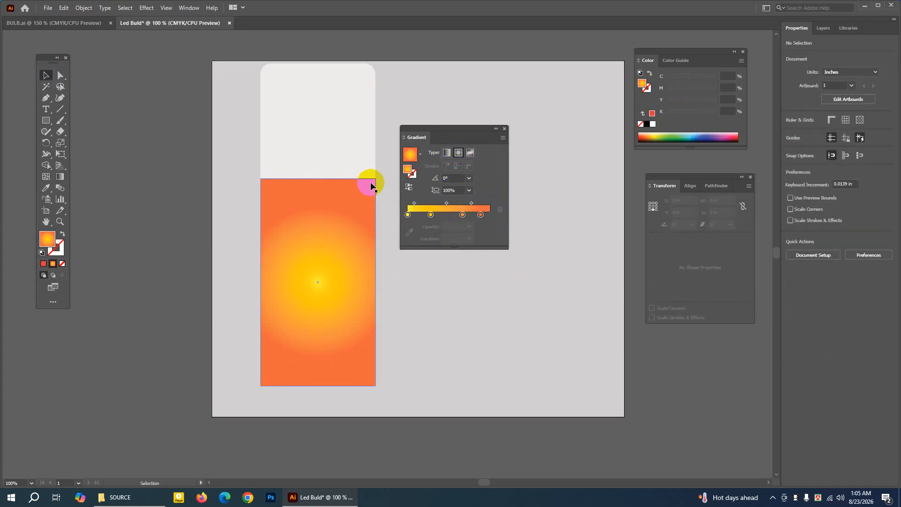
Copy the gradient-filled main panel and paste the copy in front at the same position.
click(46, 222)
drag(250, 171, 249, 185)
drag(295, 214, 294, 188)
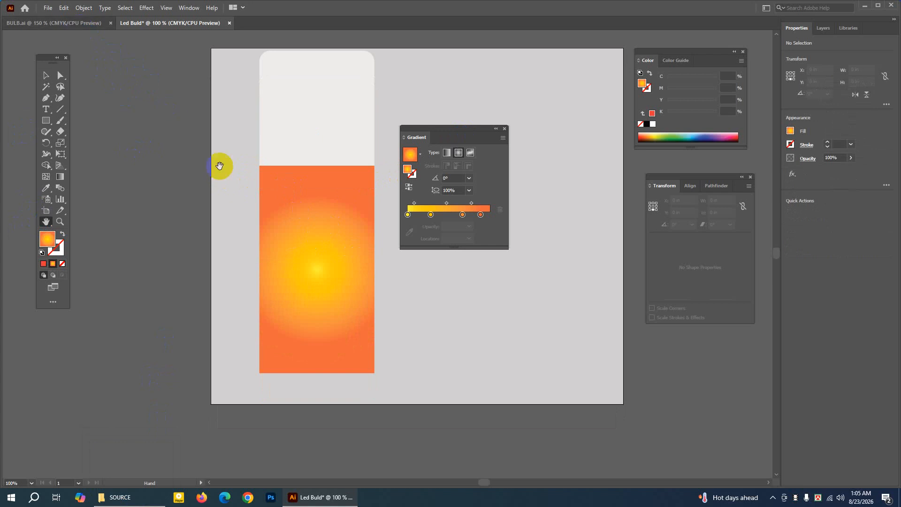
drag(318, 143, 311, 171)
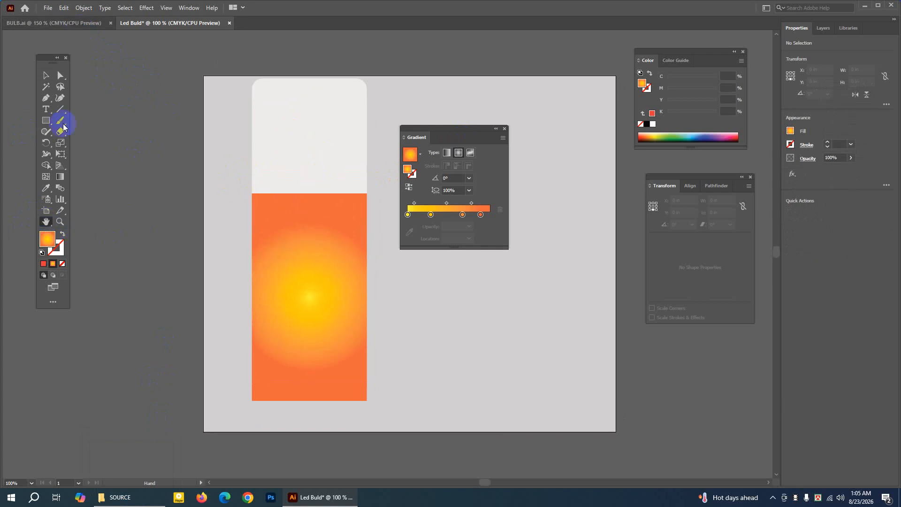
click(311, 218)
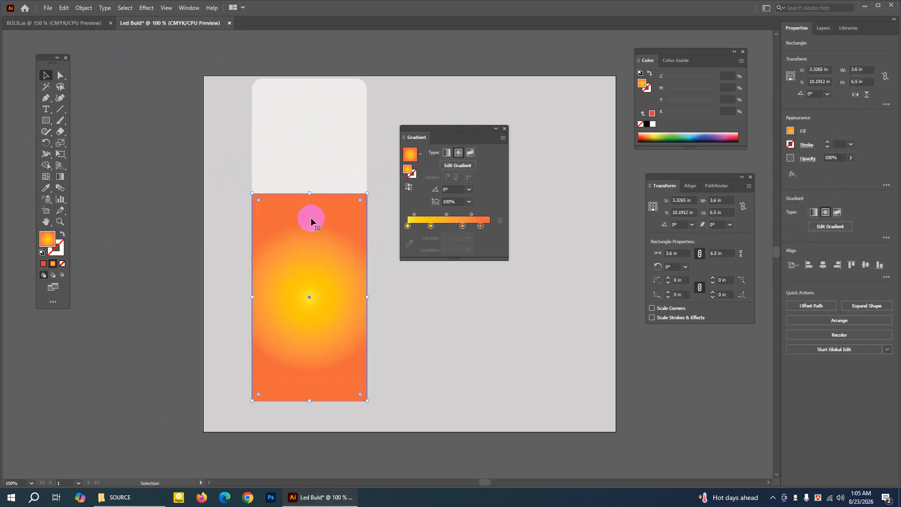
click(64, 8)
click(82, 56)
click(66, 7)
click(90, 75)
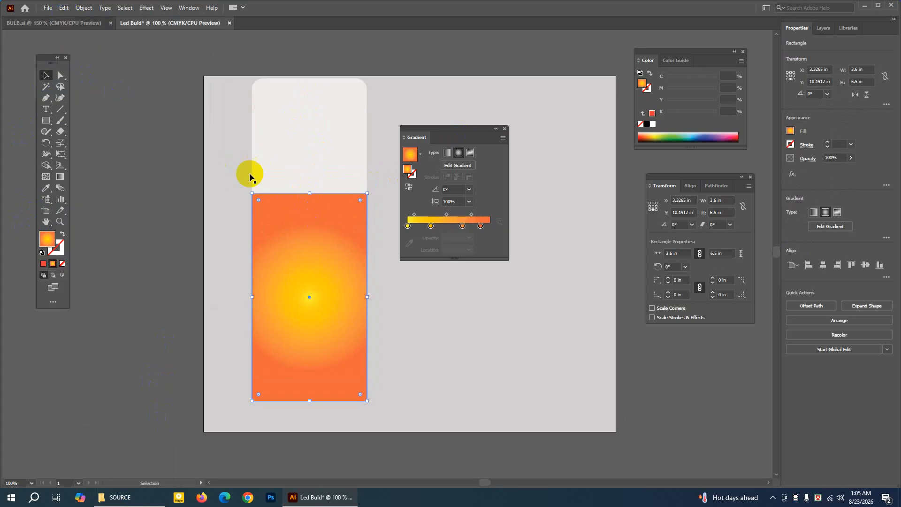
Move the gradient copy straight up 6.5 in onto the main panel's upper edge and bring it to the front.
click(45, 224)
drag(216, 141, 201, 177)
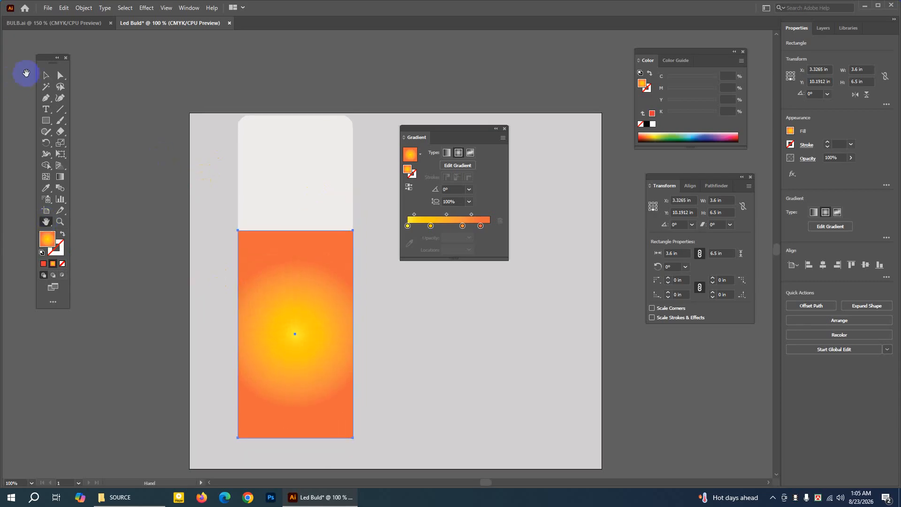
click(45, 78)
drag(296, 314, 296, 111)
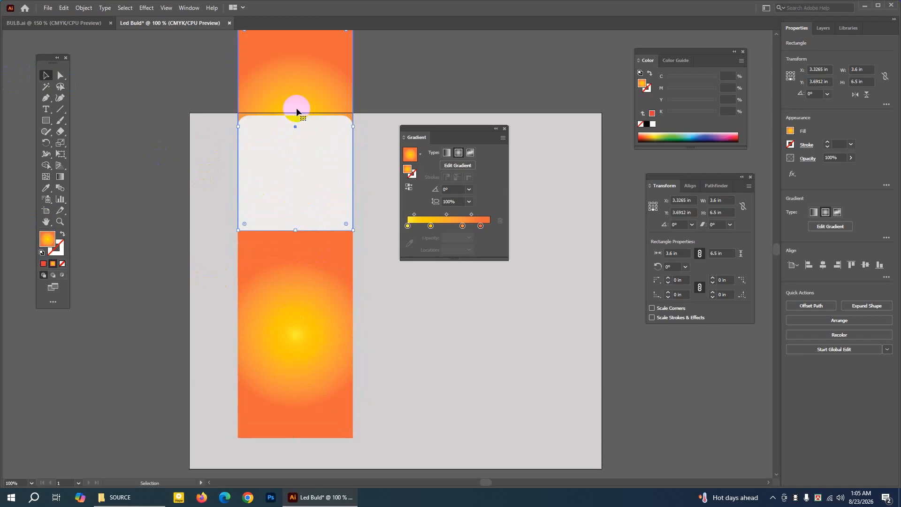
right_click(332, 94)
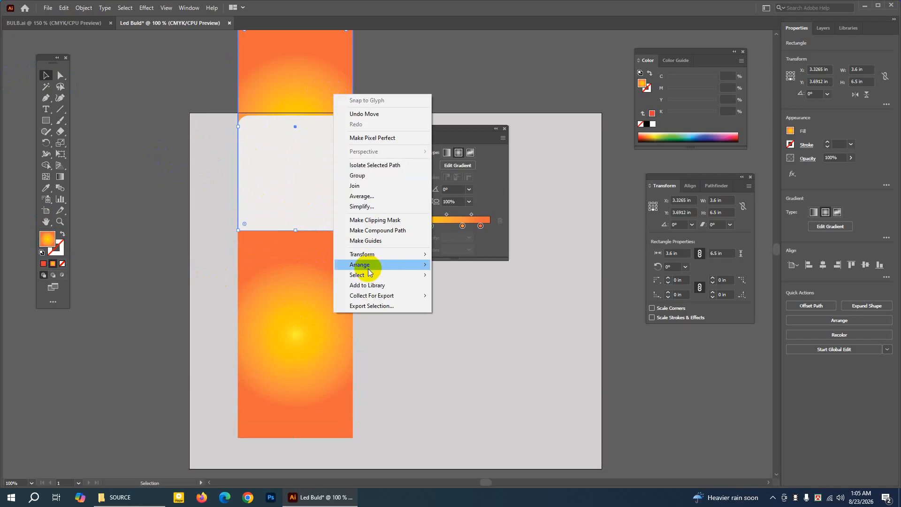
mouse_move(371, 265)
click(475, 264)
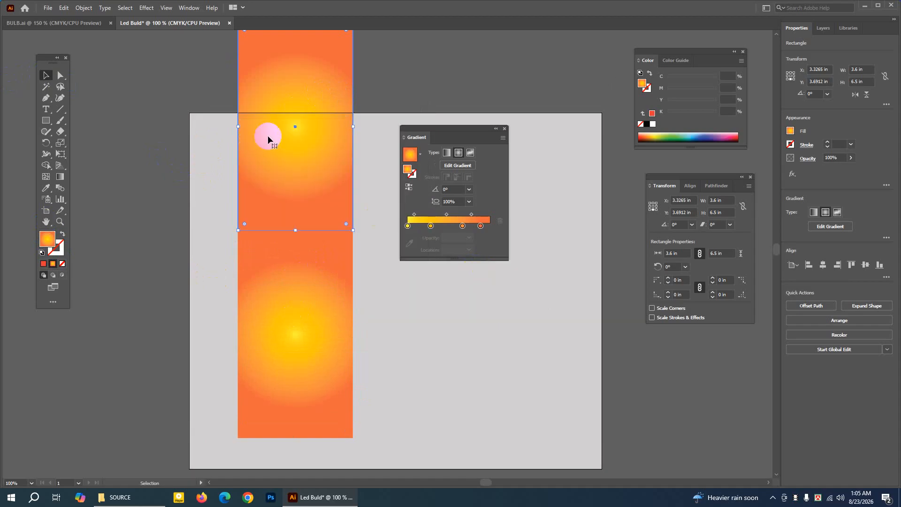
Reduce the gradient copy's height to about 1.76 in by lowering its upper edge, keeping its lower edge fixed.
click(46, 221)
drag(243, 132, 243, 191)
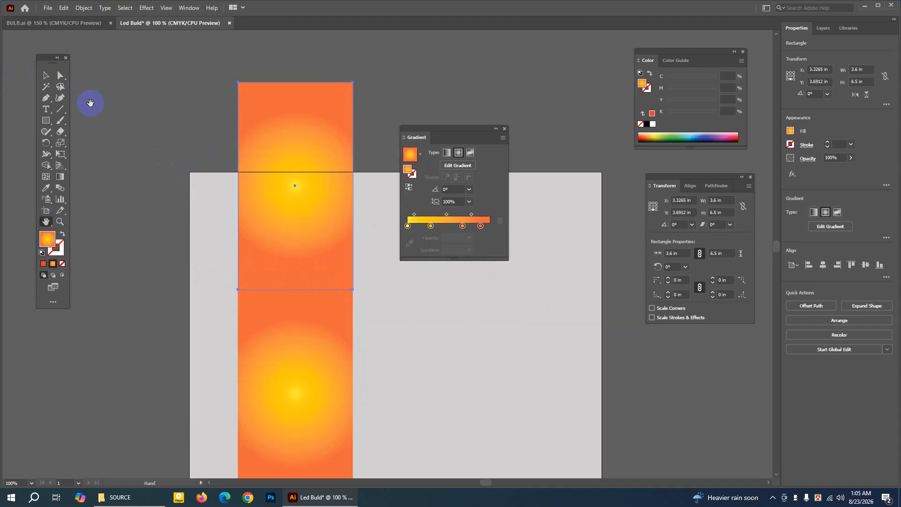
click(45, 75)
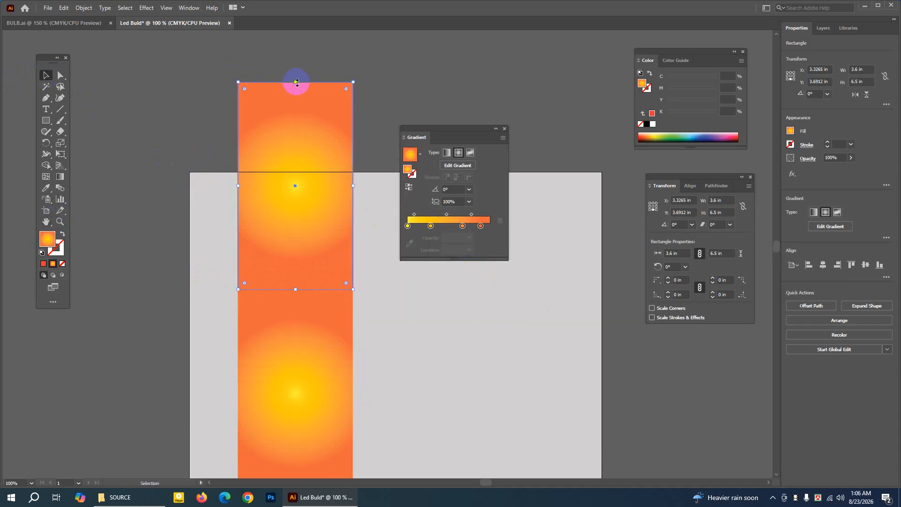
drag(297, 82, 297, 233)
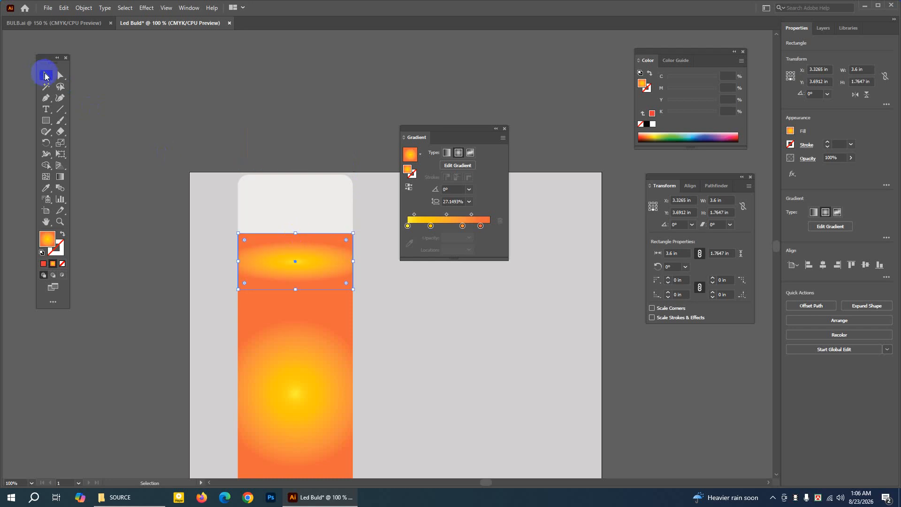
Increase the gradient copy's height to 2.8 in by raising its upper edge, keeping its lower edge on the main panel.
drag(296, 233, 302, 201)
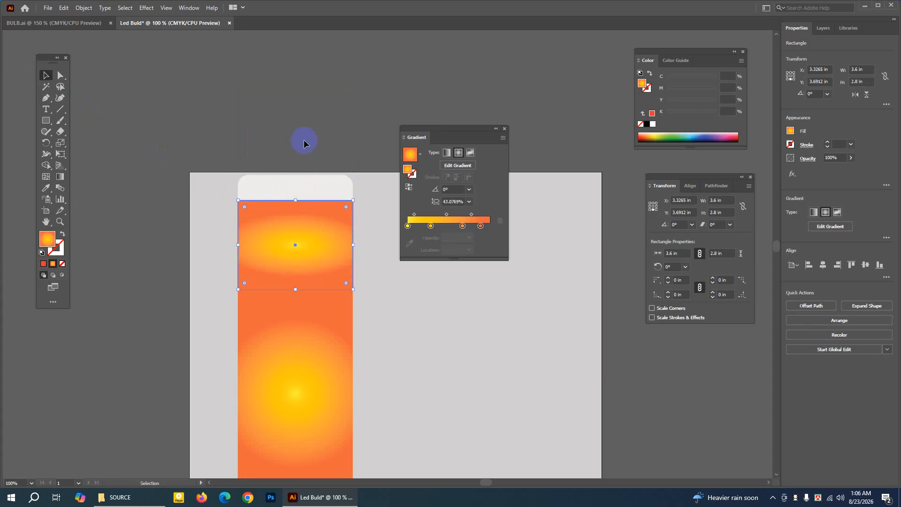
click(46, 222)
drag(312, 211, 281, 118)
click(46, 77)
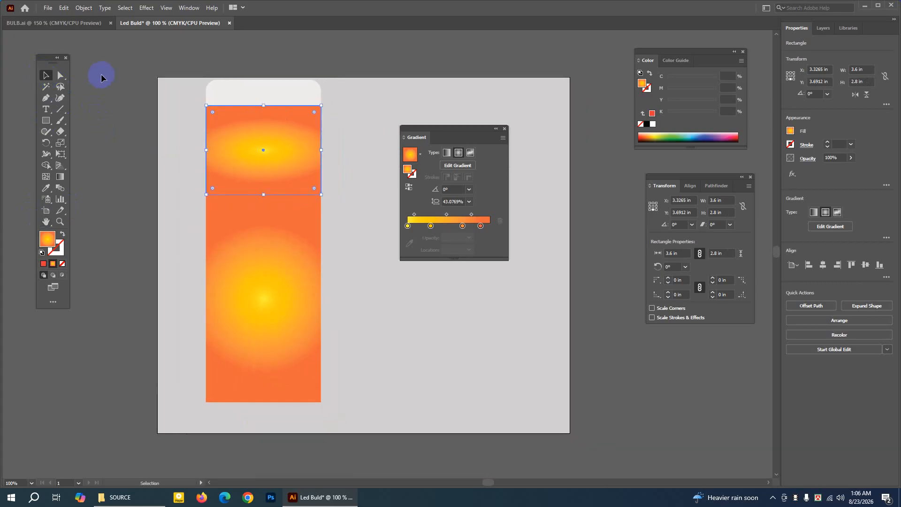
Examine the front panel design in the BULB.ai reference document and return to the Led Buld document.
click(245, 206)
click(229, 246)
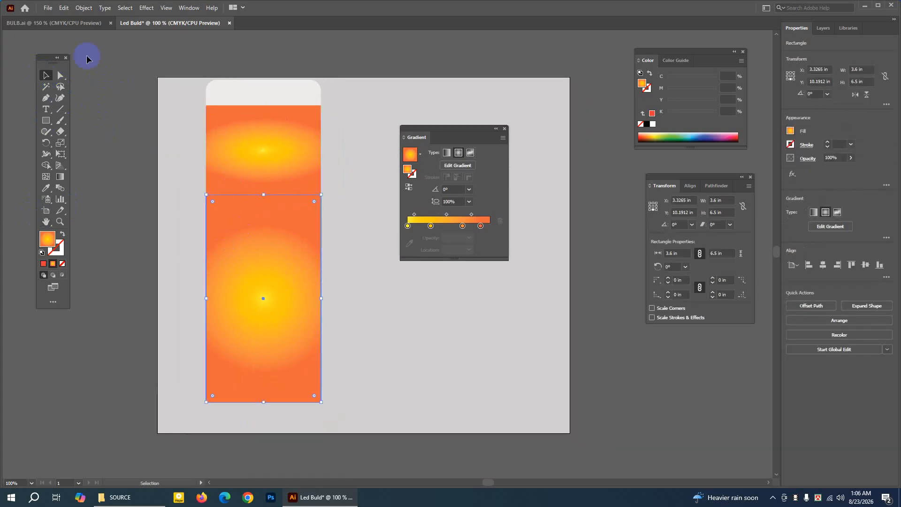
click(78, 10)
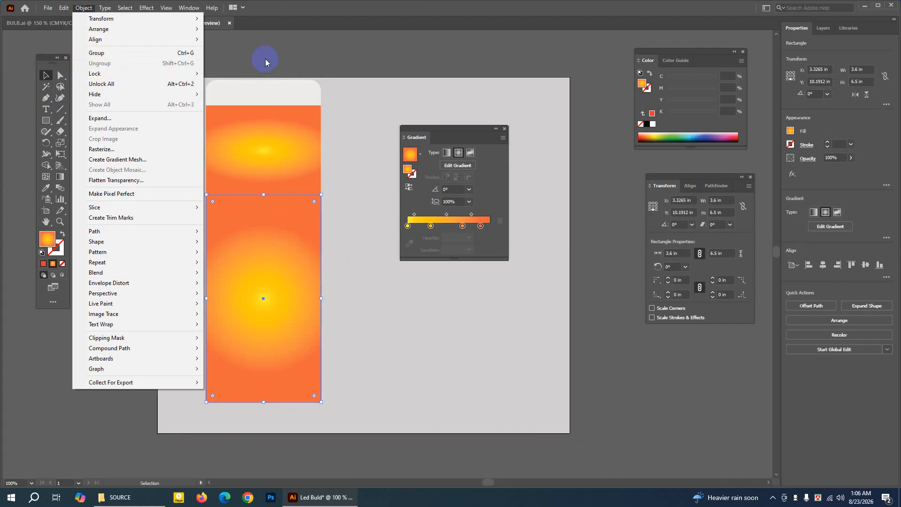
click(45, 75)
click(244, 63)
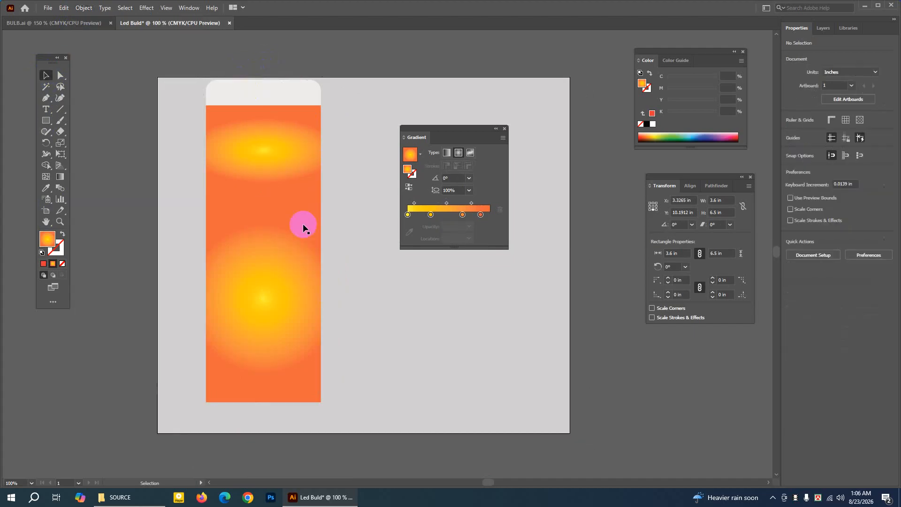
click(109, 23)
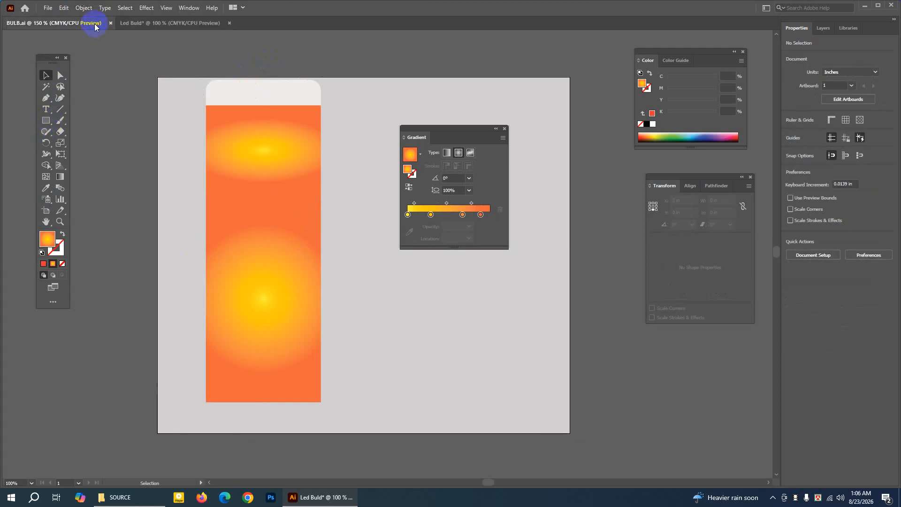
click(198, 24)
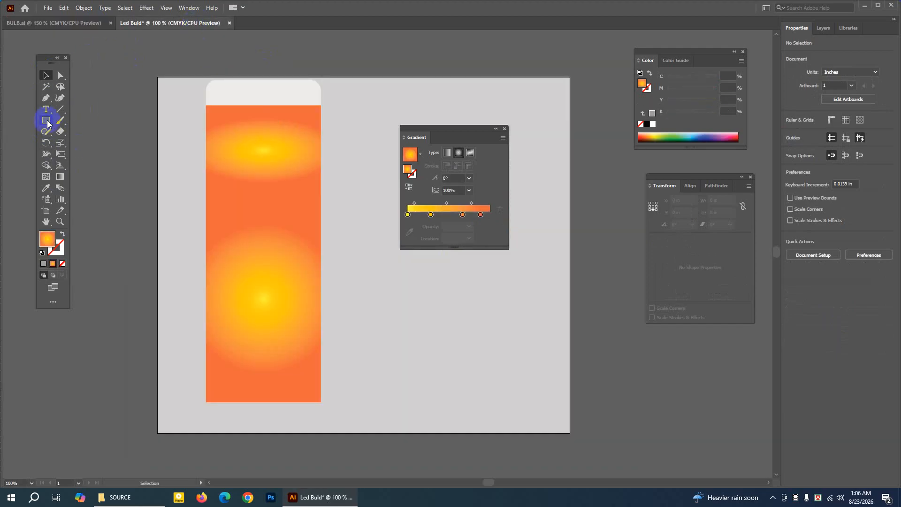
Draw a 3.6 × 3.25 in rectangle over the main panel's lower half and fill it with dark red #930512, without a stroke.
drag(47, 123, 77, 120)
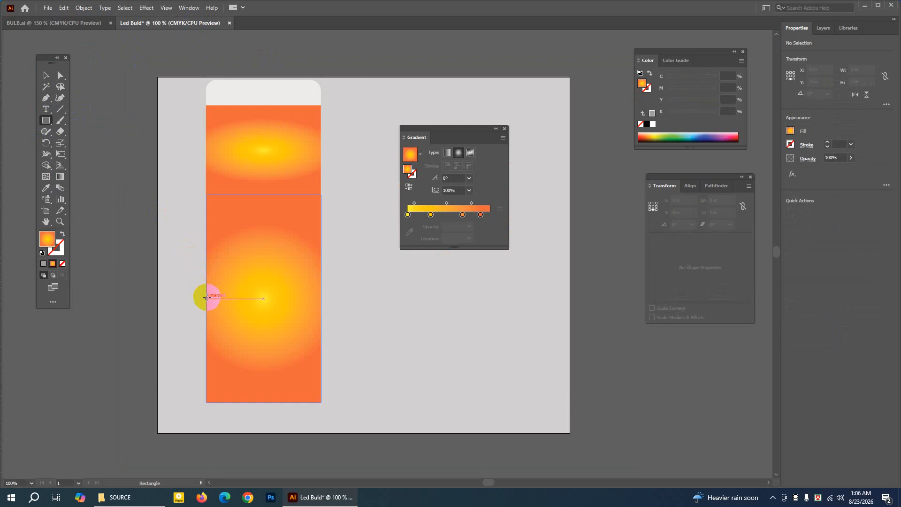
mouse_move(207, 298)
mouse_down()
mouse_move(241, 348)
mouse_move(322, 403)
mouse_up()
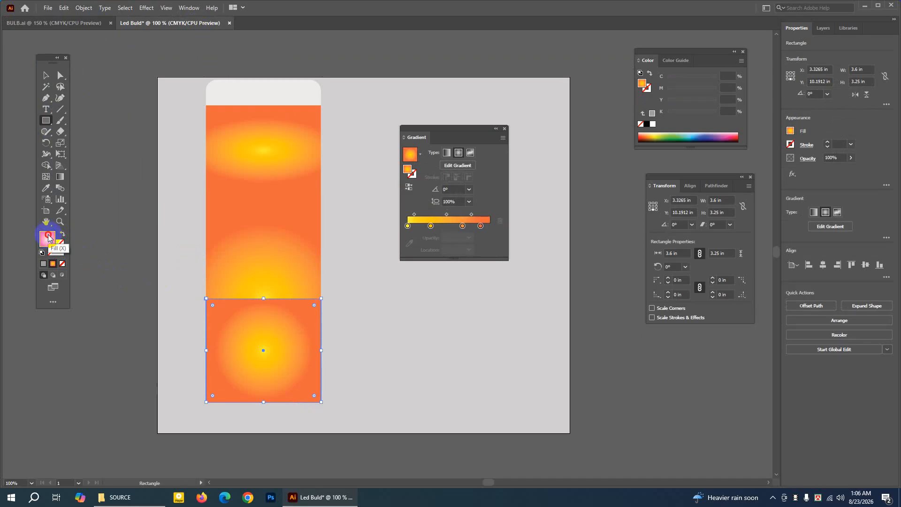
click(63, 265)
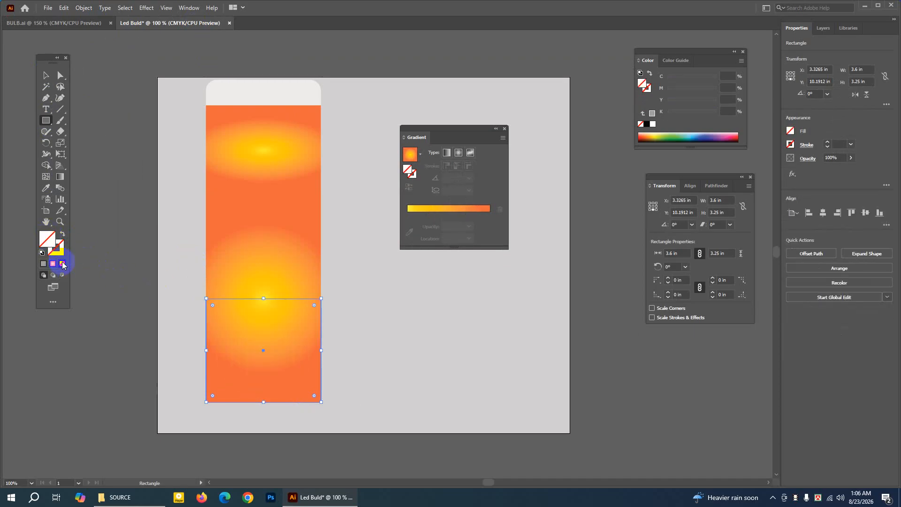
click(61, 234)
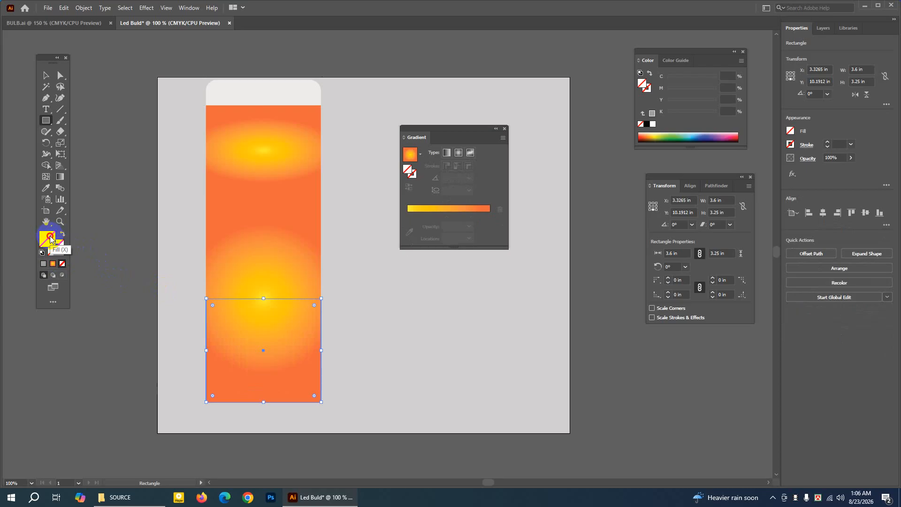
double_click(50, 240)
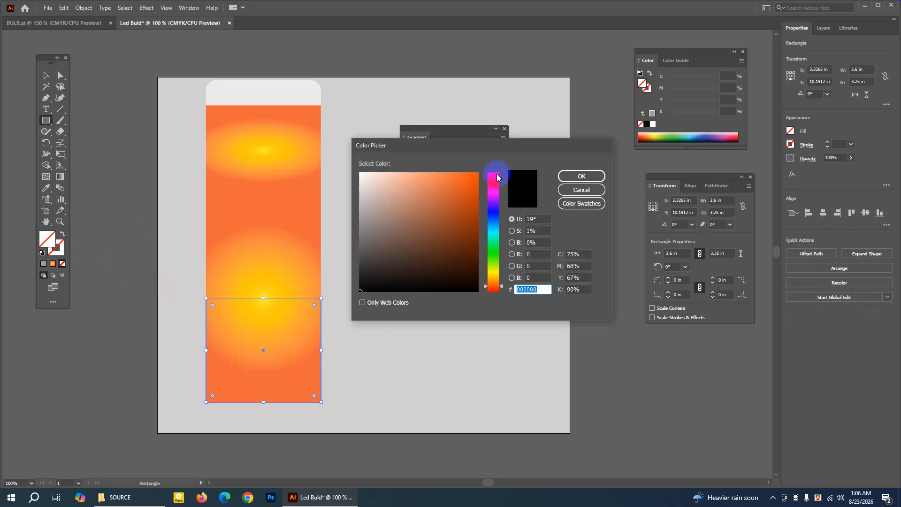
click(497, 178)
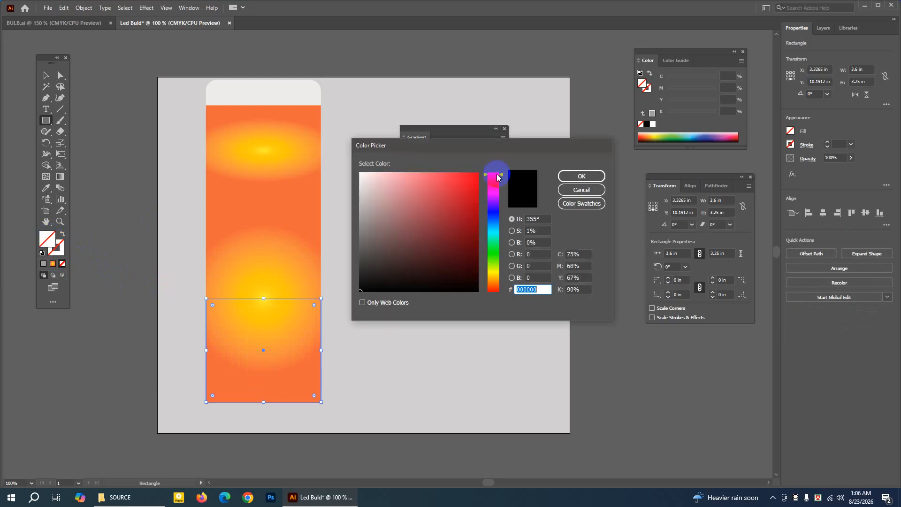
click(475, 223)
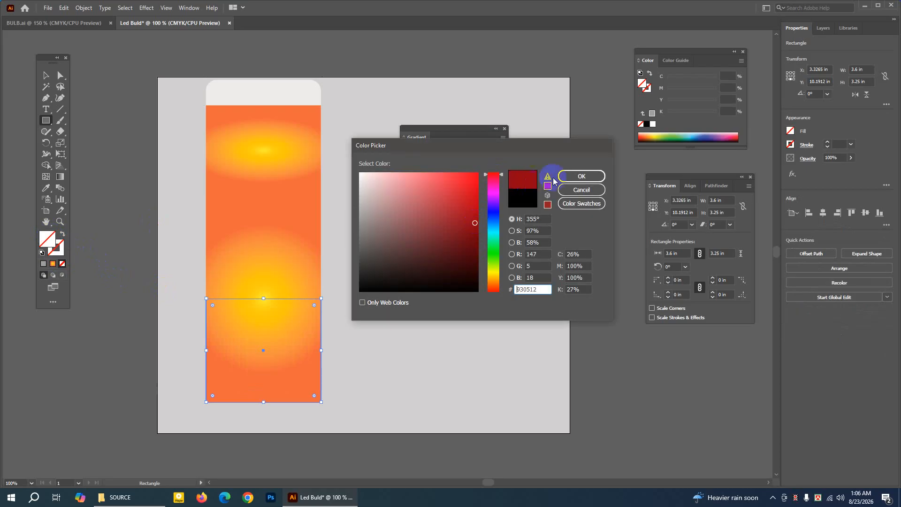
click(581, 176)
click(46, 75)
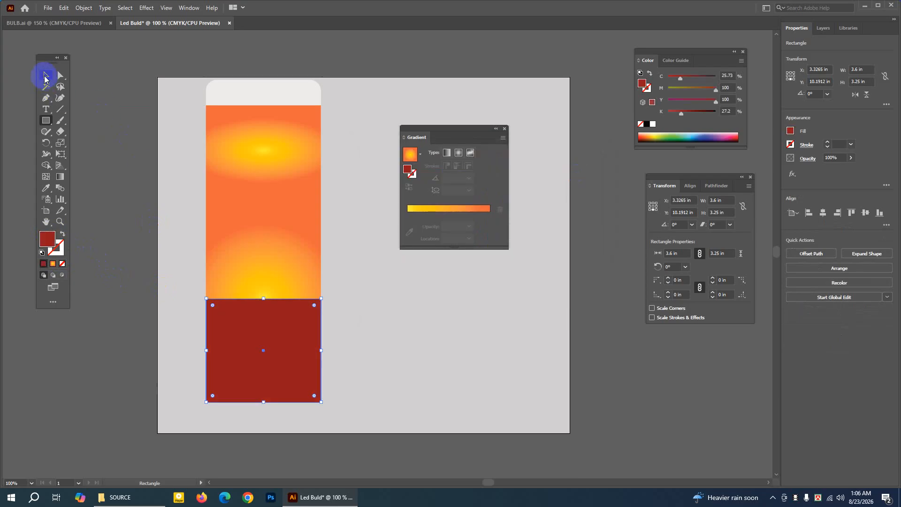
click(93, 117)
click(225, 206)
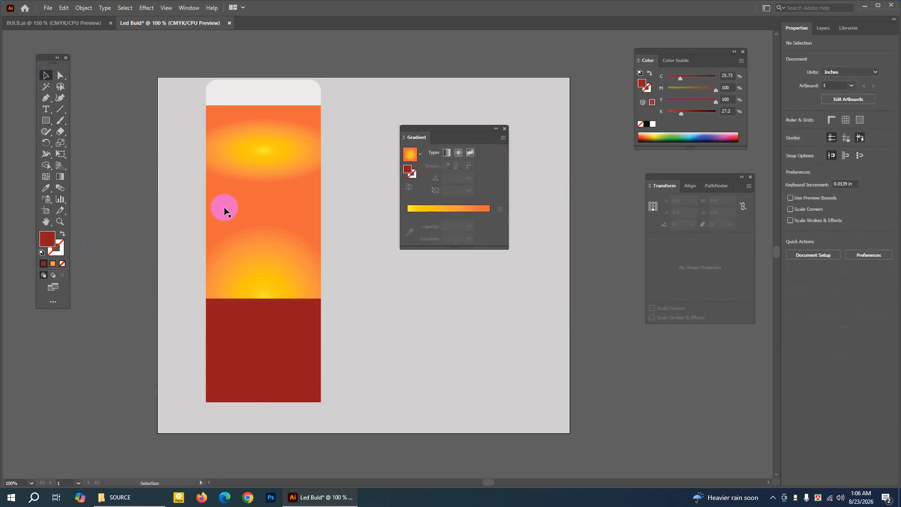
click(262, 227)
click(86, 138)
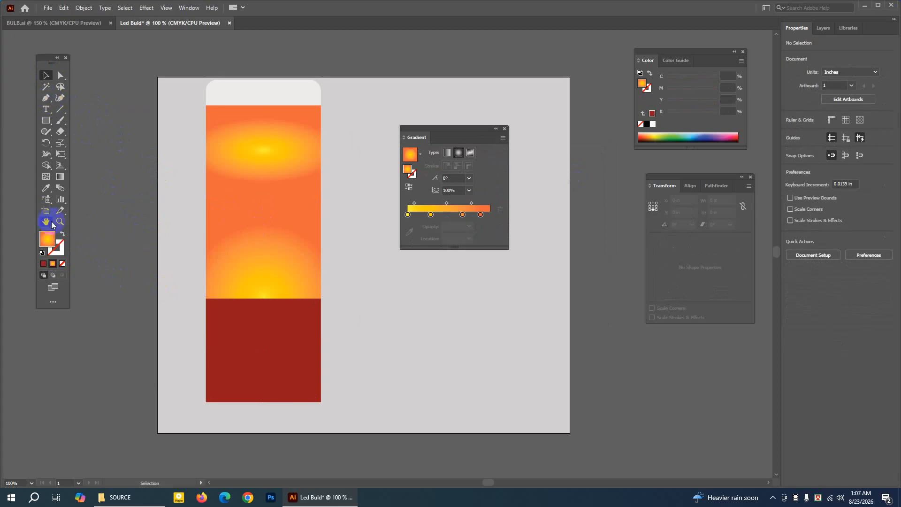
Add an anchor point at the midpoint of the dark red rectangle's upper edge.
click(257, 307)
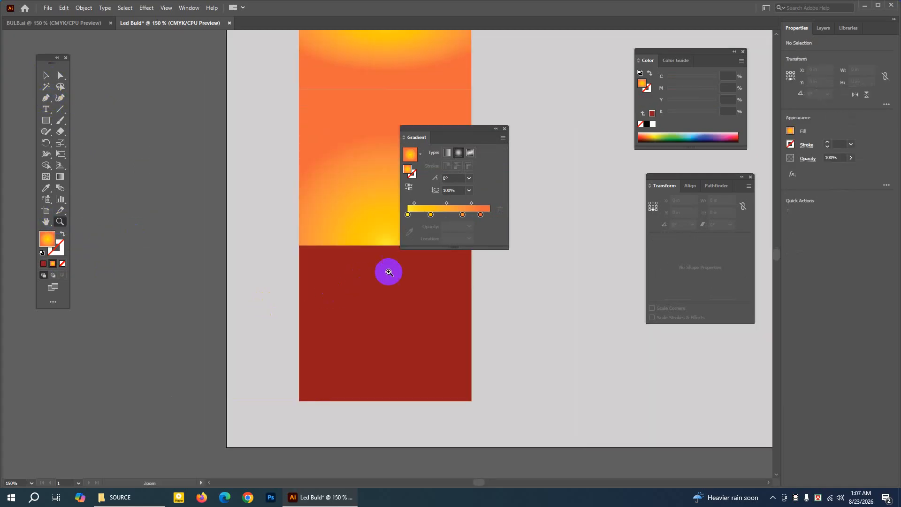
drag(342, 255, 197, 210)
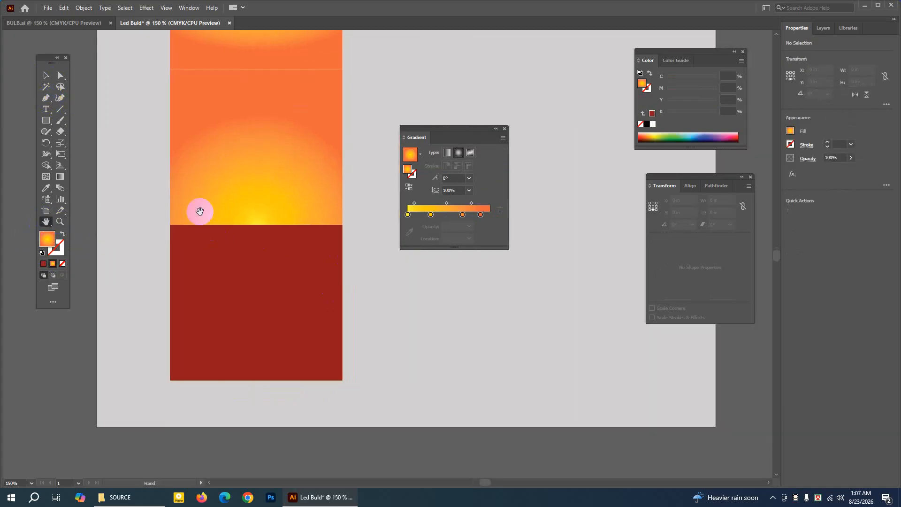
click(47, 76)
click(238, 252)
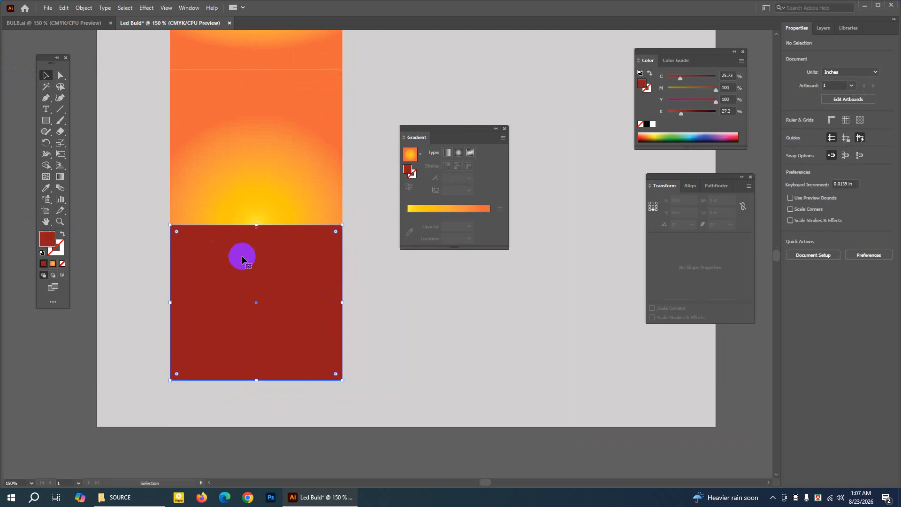
click(48, 100)
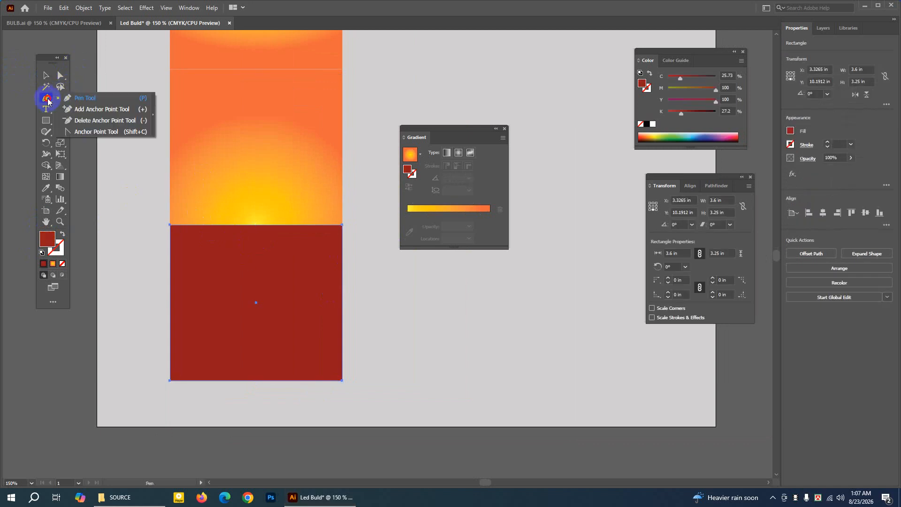
click(90, 110)
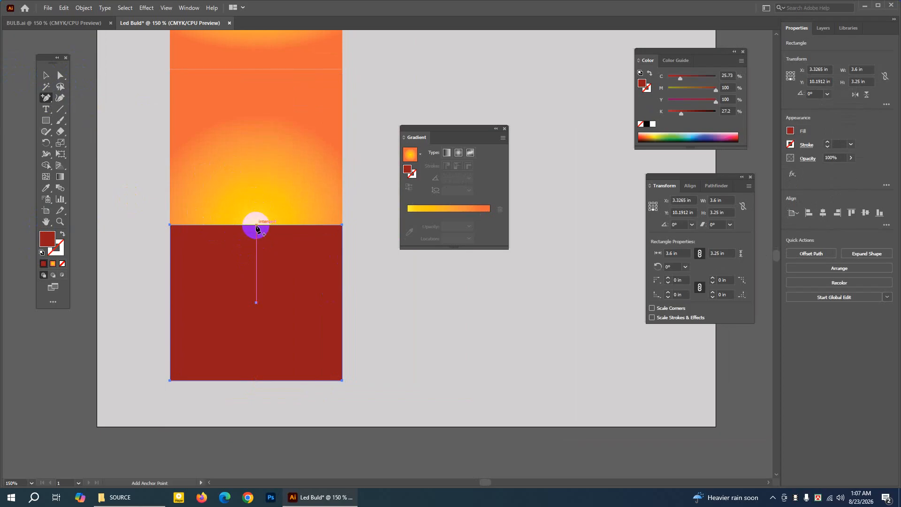
click(256, 226)
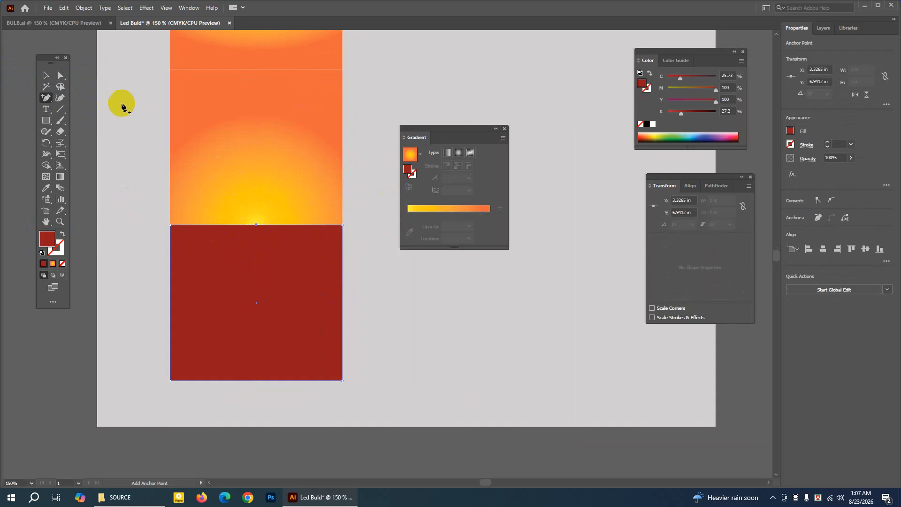
Move the new midpoint anchor straight up 0.5 in to give the dark red shape a peaked upper edge.
click(61, 77)
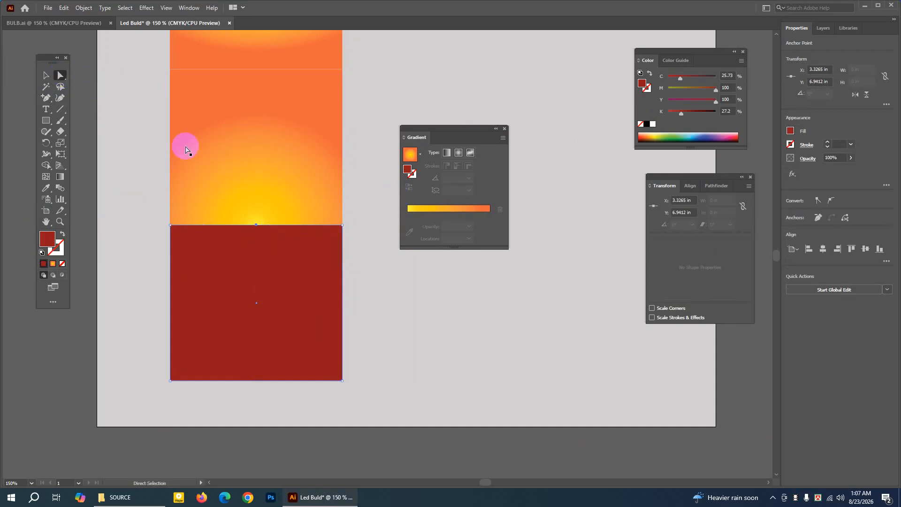
click(256, 225)
drag(256, 226, 257, 203)
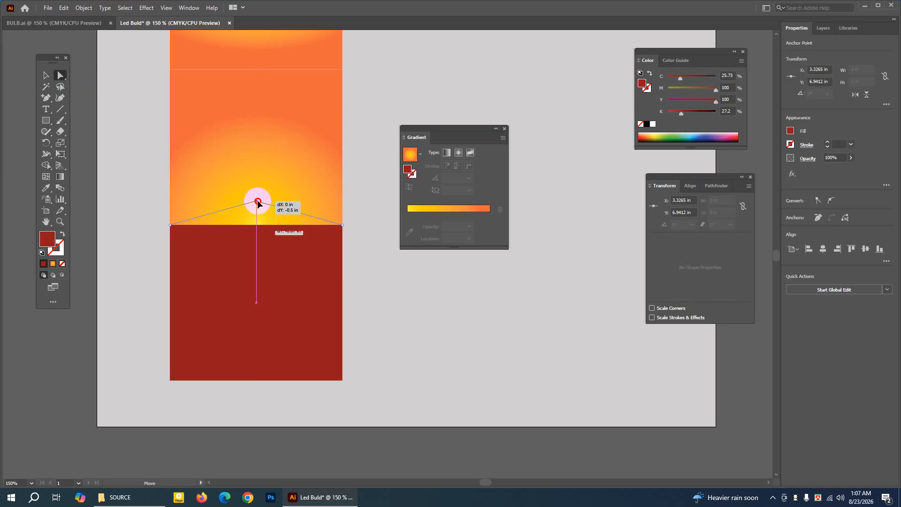
drag(258, 203, 258, 202)
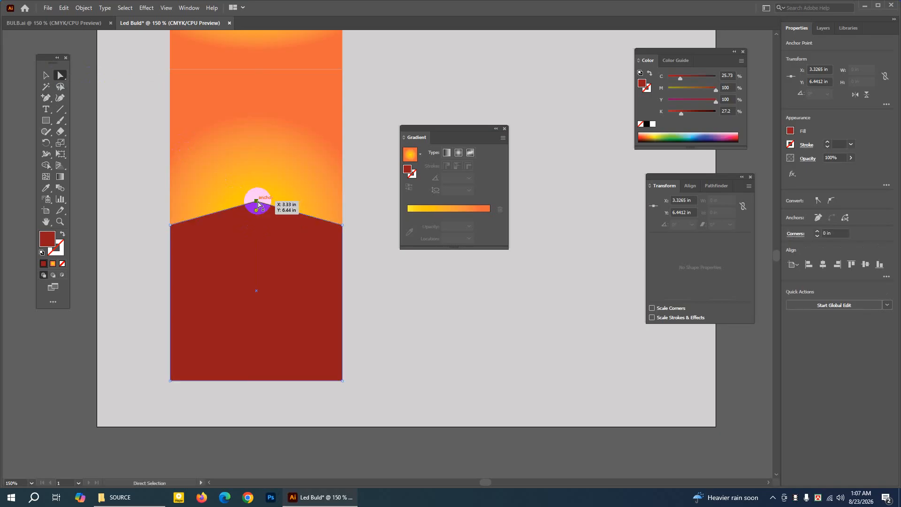
click(45, 76)
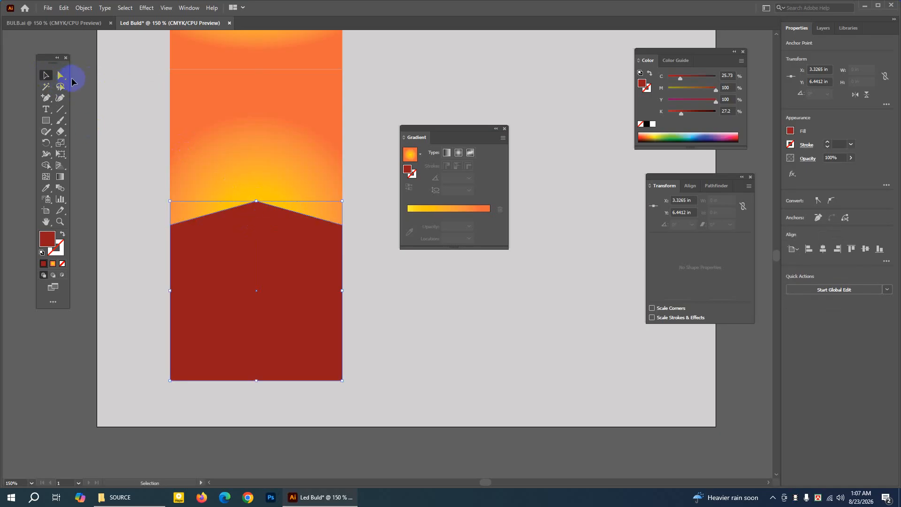
click(85, 80)
Draw a dark red rectangle about 3.6 × 1.52 in over the lower part of the upper gradient panel.
click(45, 222)
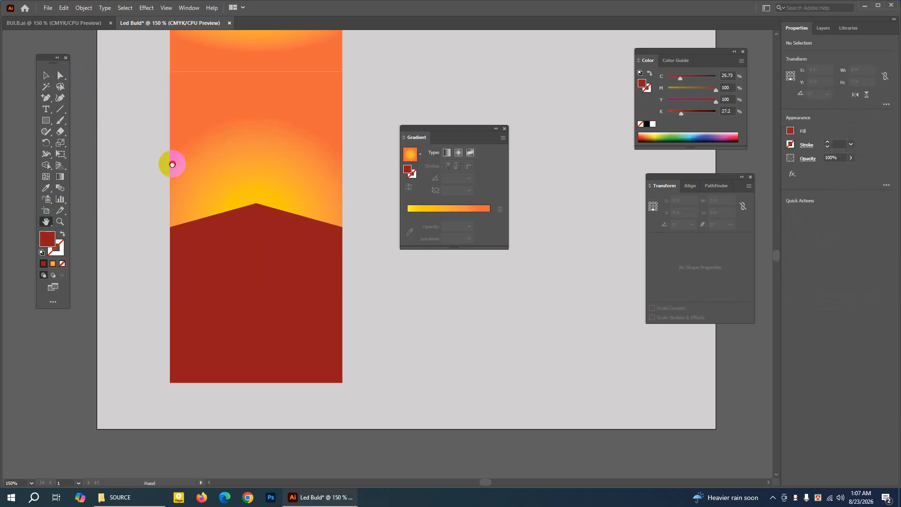
scroll(194, 122, up, 5)
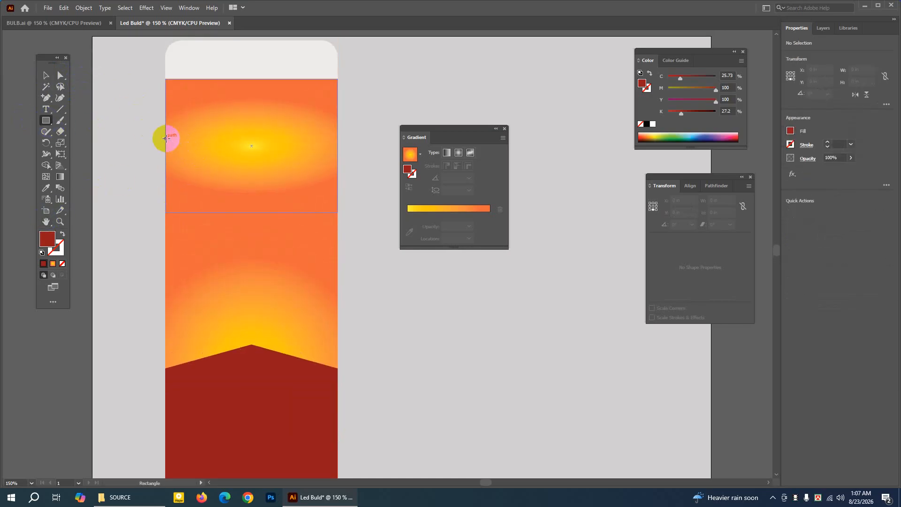
drag(166, 139, 338, 214)
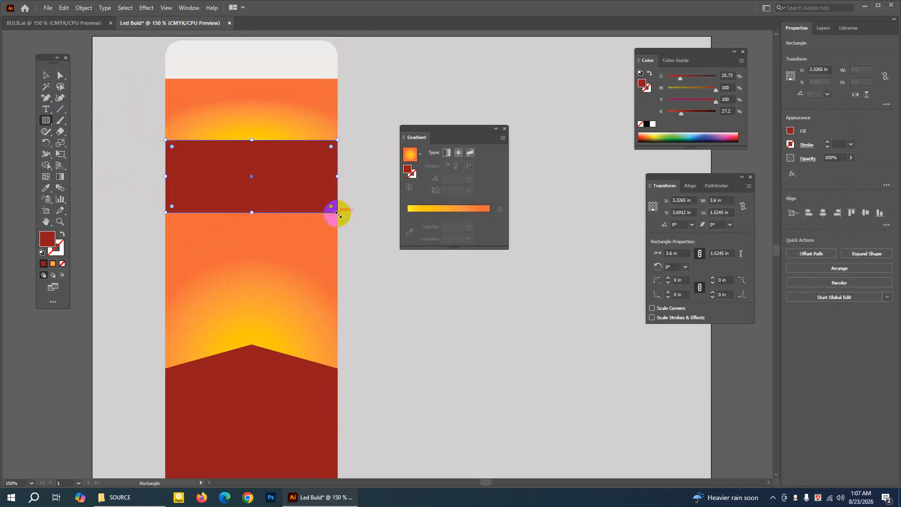
click(45, 75)
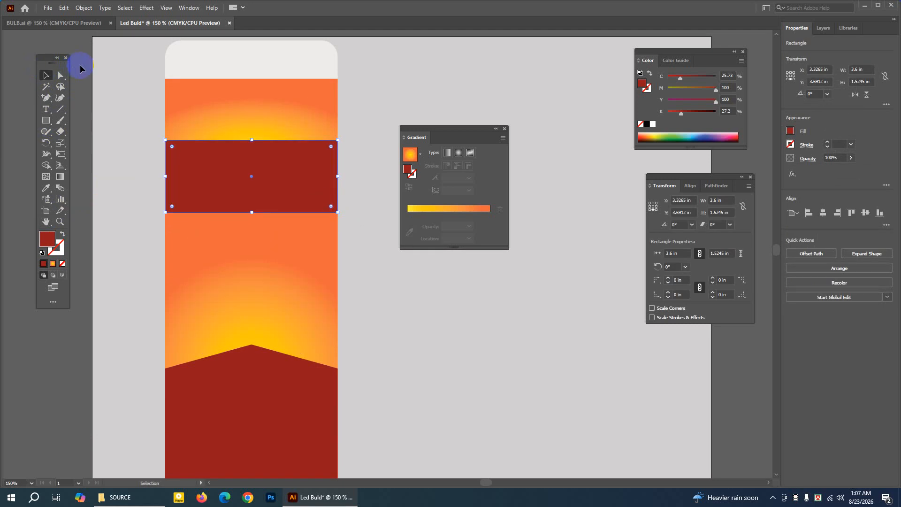
click(128, 71)
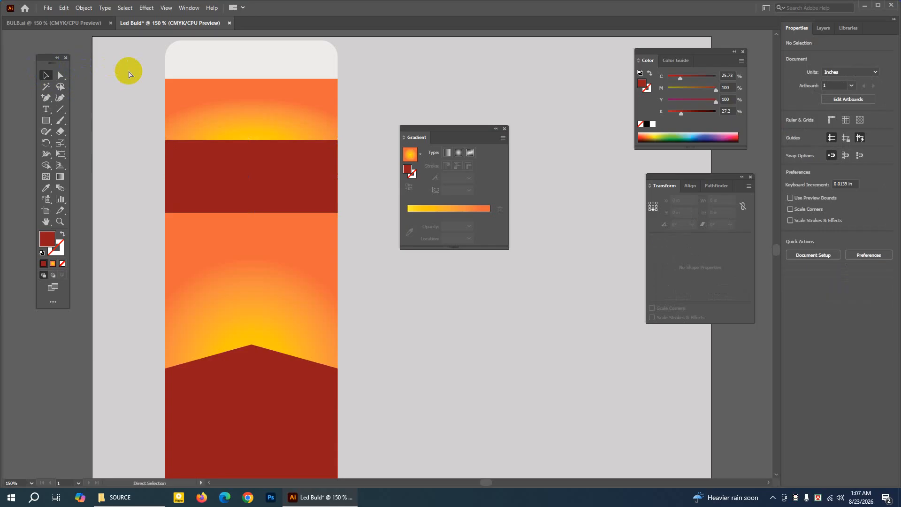
Switch to the BULB.ai document and ungroup the complete box artwork, including its nested group.
key(ctrl+minus)
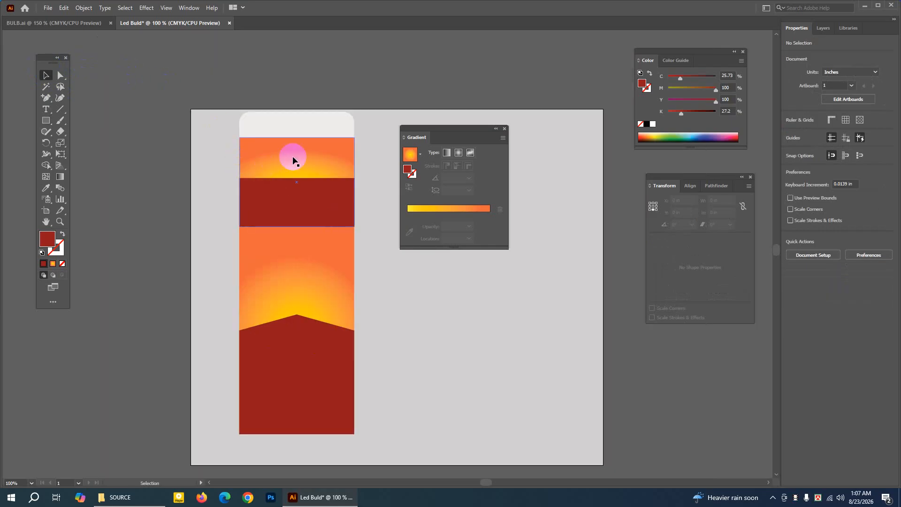
click(67, 22)
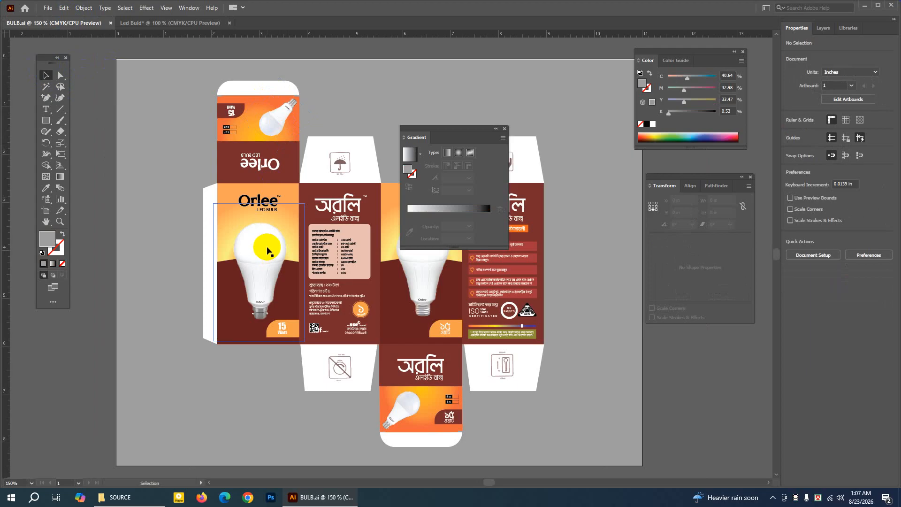
click(149, 189)
click(95, 189)
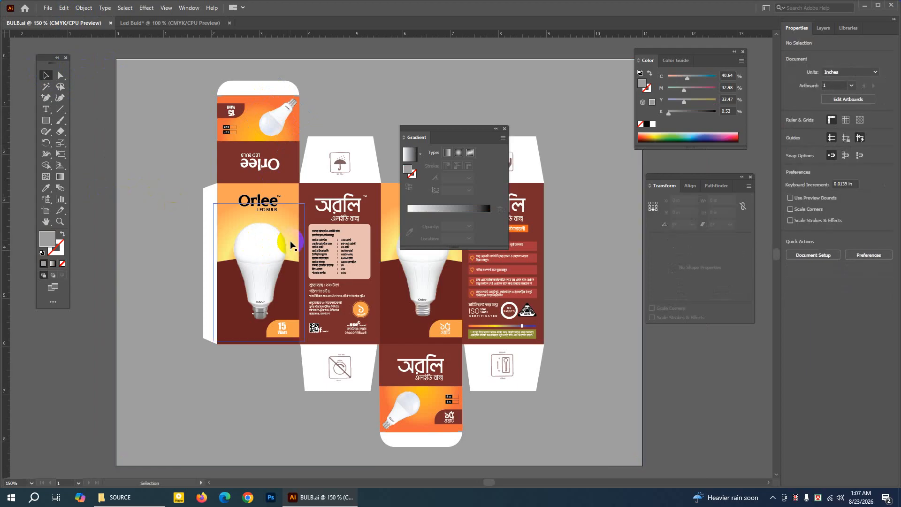
click(265, 251)
right_click(266, 252)
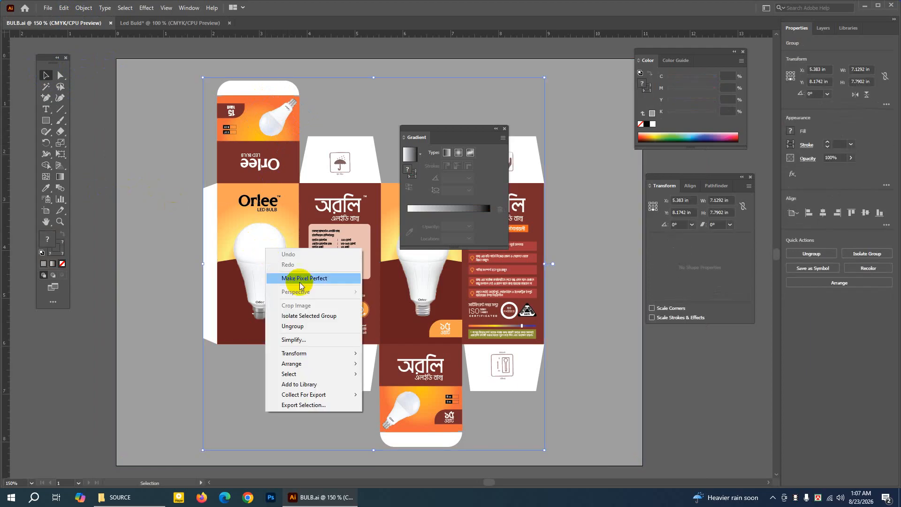
click(302, 329)
right_click(254, 235)
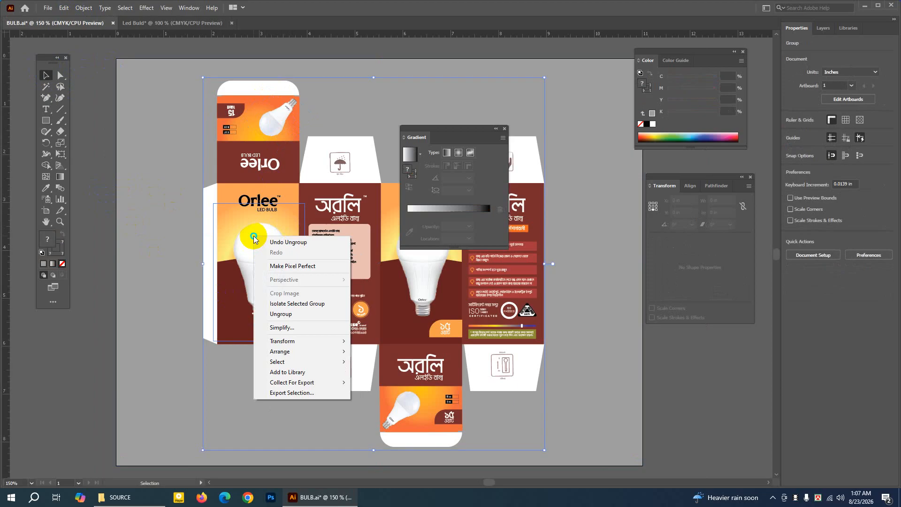
click(287, 314)
Copy the bulb image from the front panel in BULB.ai and paste it into the Led Buld document.
click(95, 195)
click(258, 256)
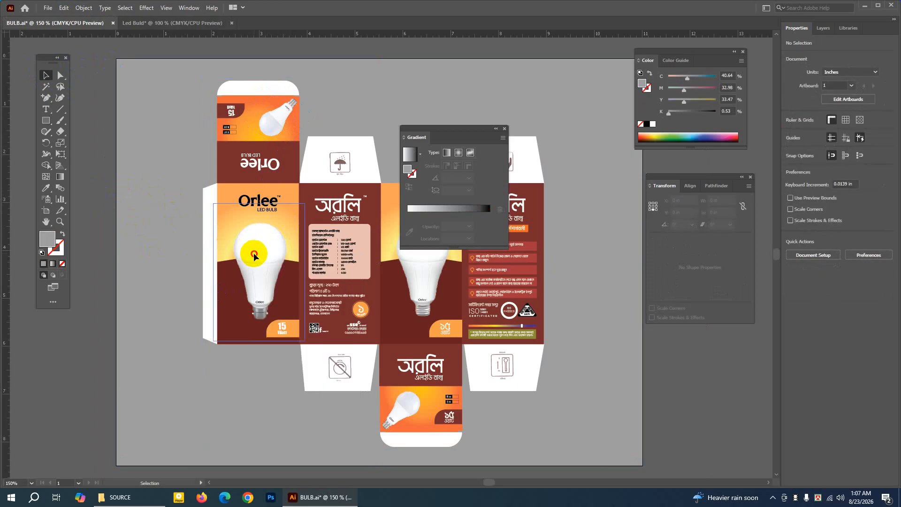
click(62, 7)
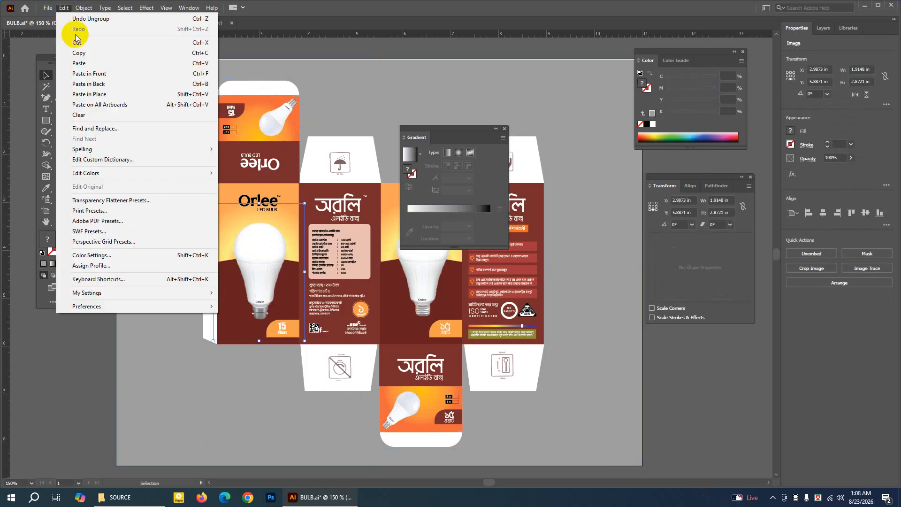
click(76, 52)
click(126, 23)
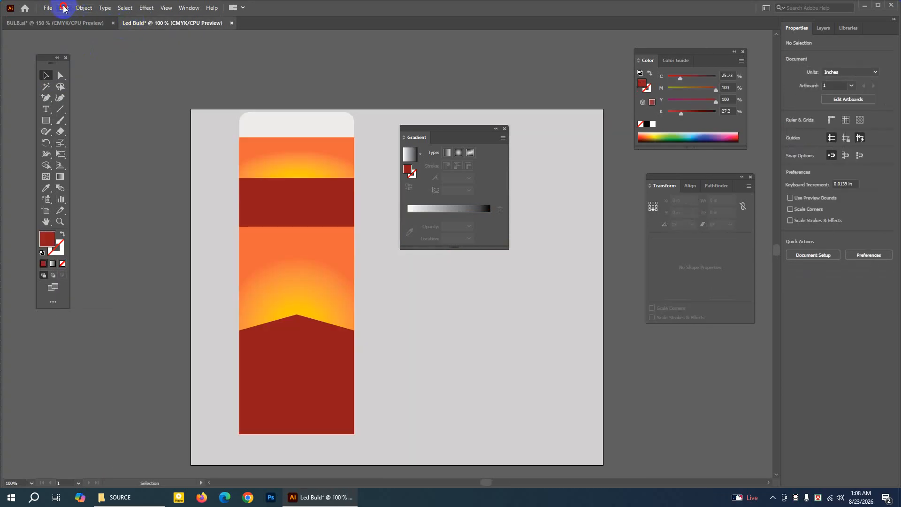
click(63, 8)
click(80, 61)
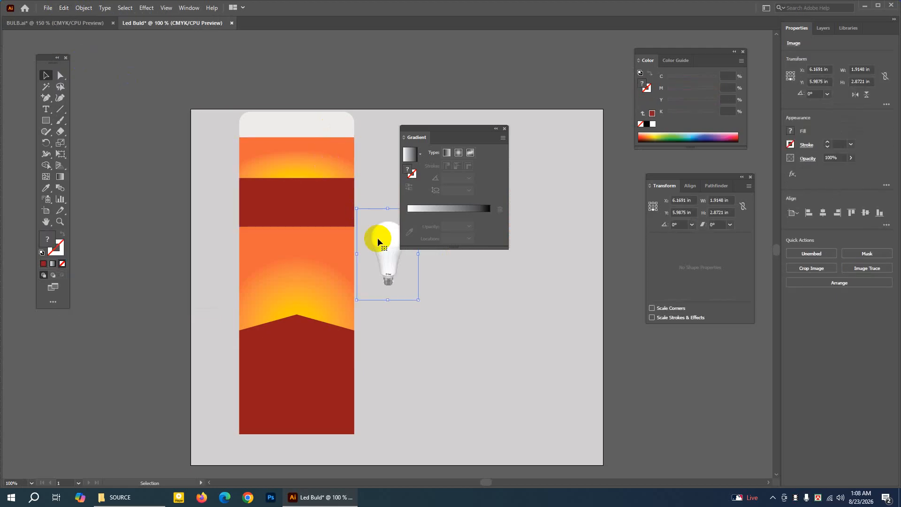
Place the bulb image over the main panel's dark red peak and enlarge it to about 3.95 × 5.925 in.
drag(378, 237, 289, 313)
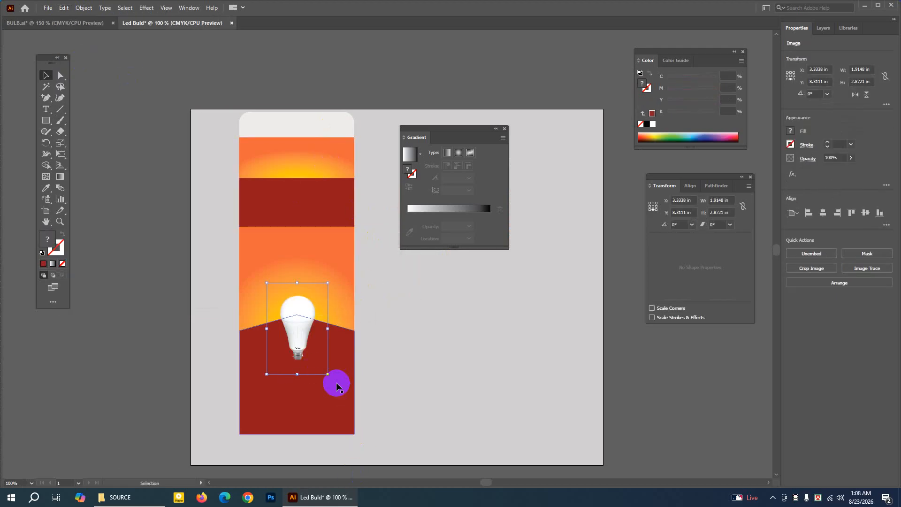
drag(327, 375, 354, 450)
drag(354, 415, 360, 423)
drag(308, 305, 306, 307)
click(151, 251)
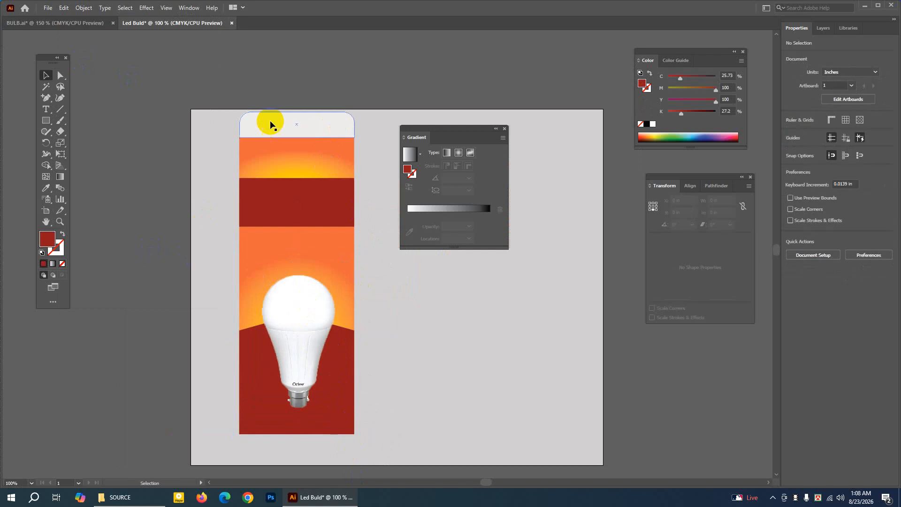
In BULB.ai, move the front panel's bulb image off the box to the empty area beside the artboard.
click(72, 24)
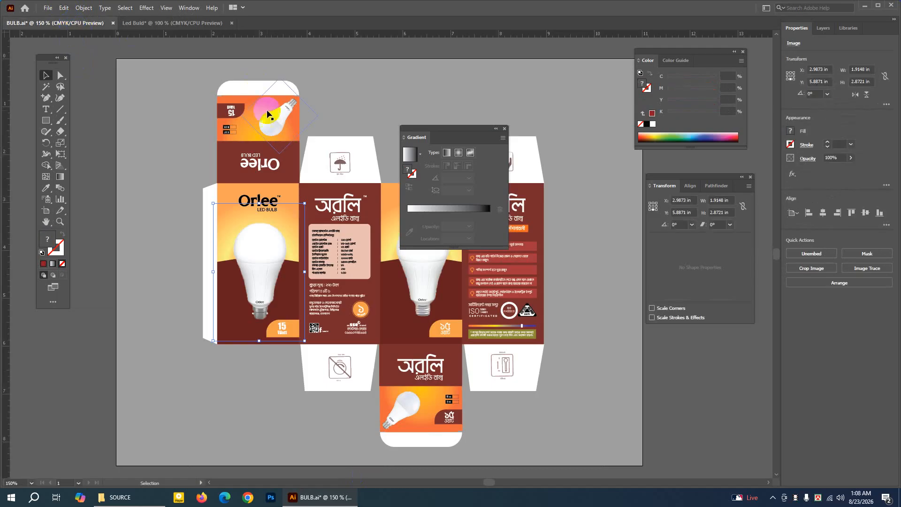
drag(246, 237, 103, 137)
click(246, 203)
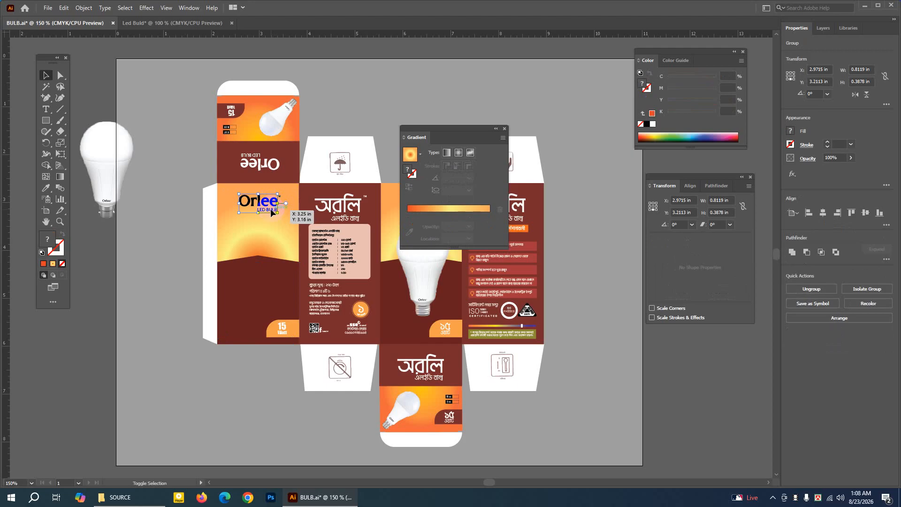
Copy the Orlee LED BULB logo from BULB.ai into Led Buld and place it above the bulb at about 1.58 × 0.76 in.
click(271, 210)
click(270, 210)
click(64, 8)
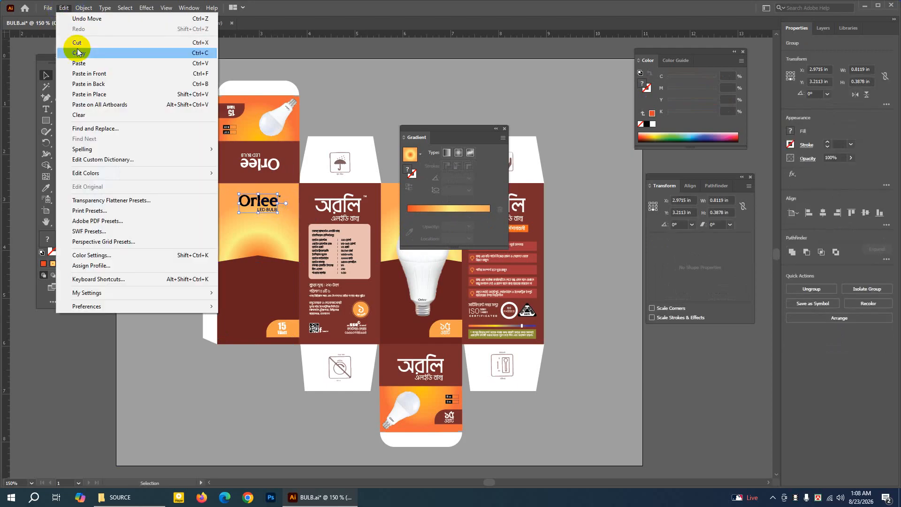
click(76, 50)
click(147, 23)
click(64, 8)
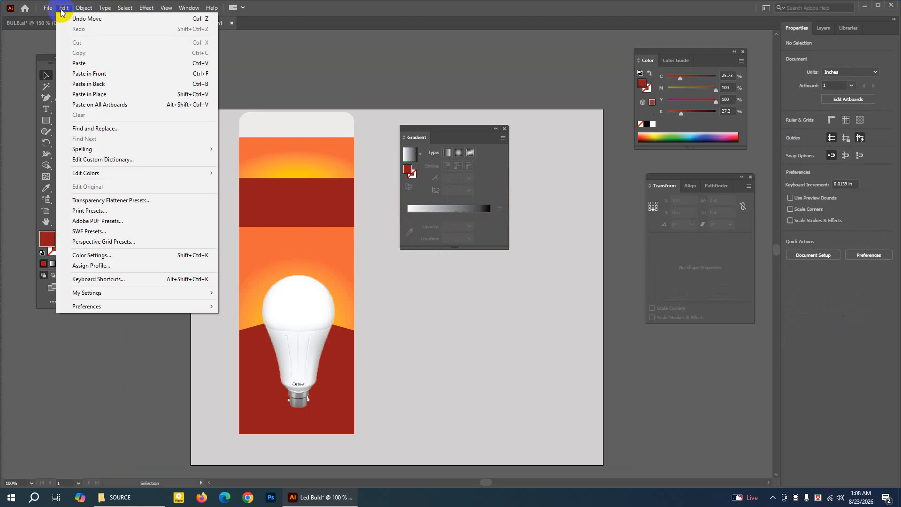
click(84, 59)
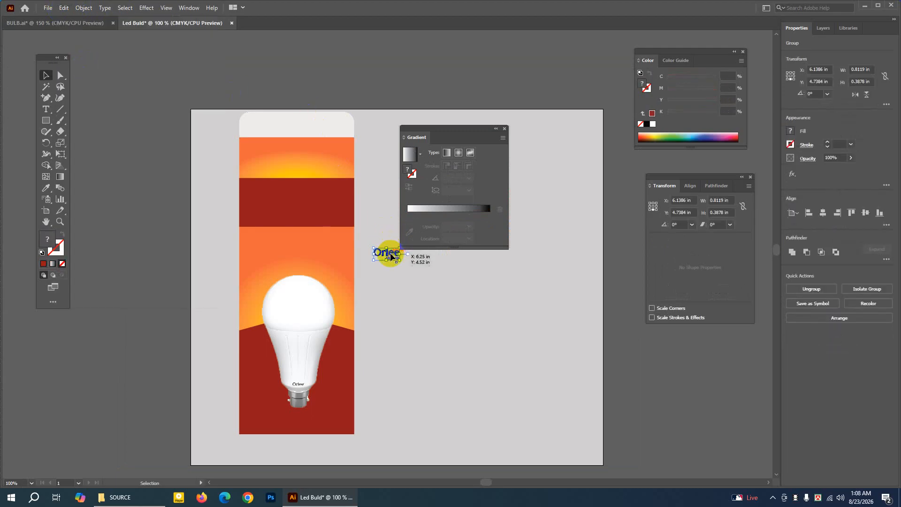
drag(391, 256, 324, 278)
click(145, 232)
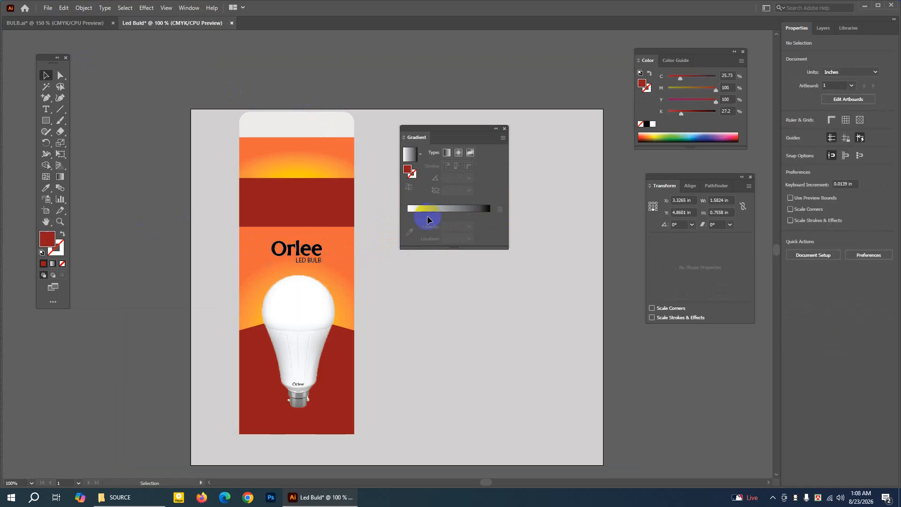
Move the bulb image about 0.2 in lower on the main panel and nudge it to the panel's horizontal centre.
click(305, 300)
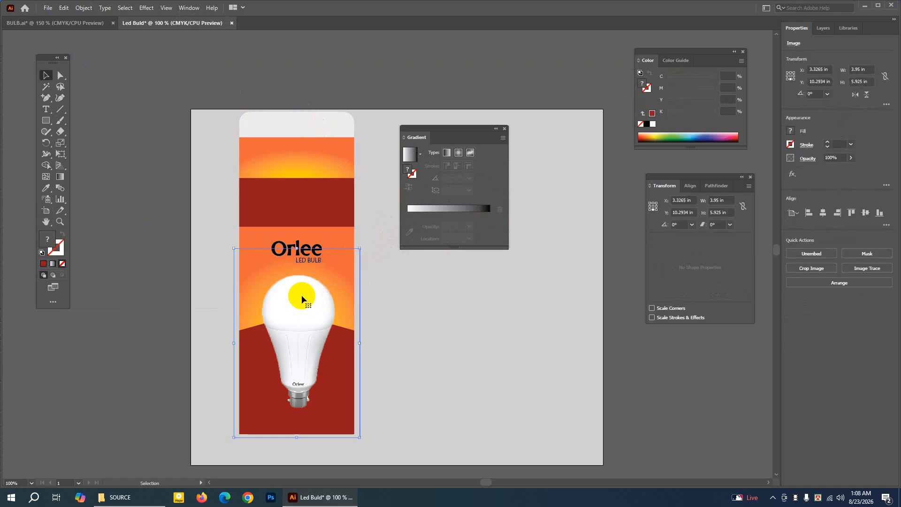
drag(302, 298, 301, 307)
key(Up)
key(Up)
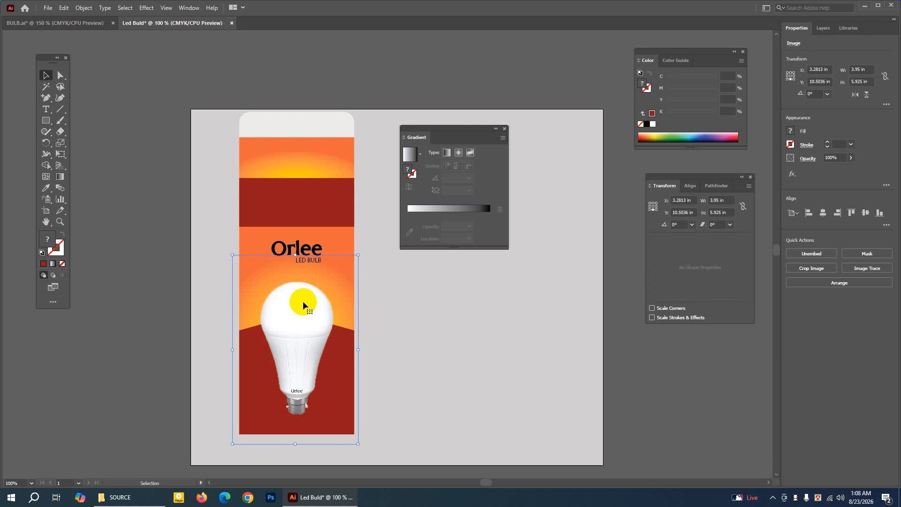
key(Down)
key(Right)
key(Right)
key(Up)
key(Up)
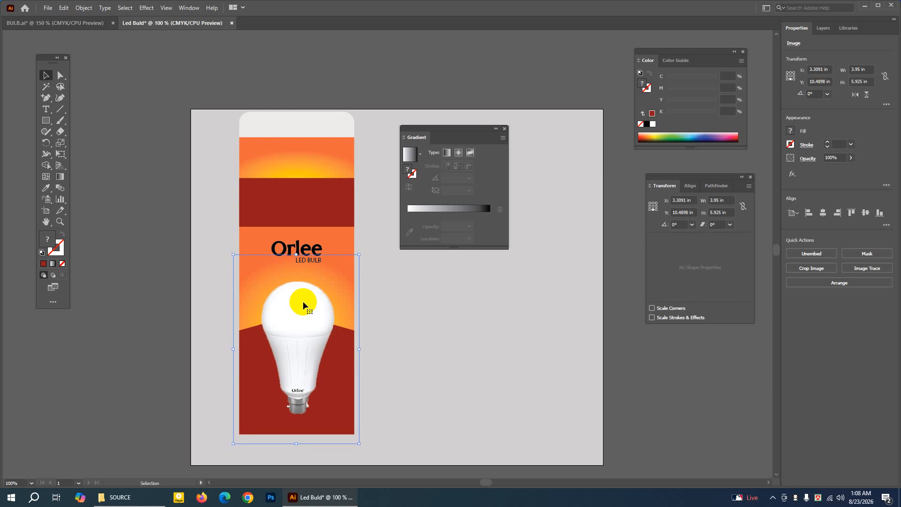
Move the Orlee logo about 0.26 in straight down, closer to the bulb image.
click(306, 247)
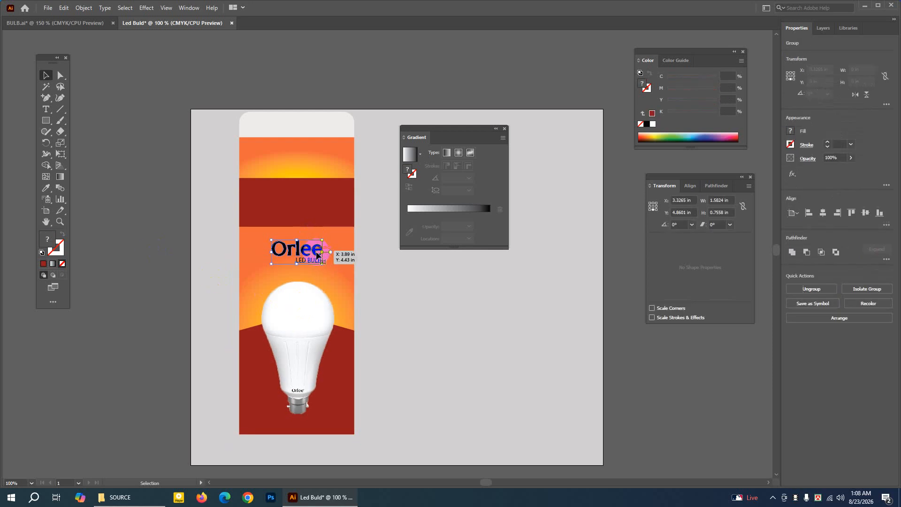
click(316, 259)
click(316, 261)
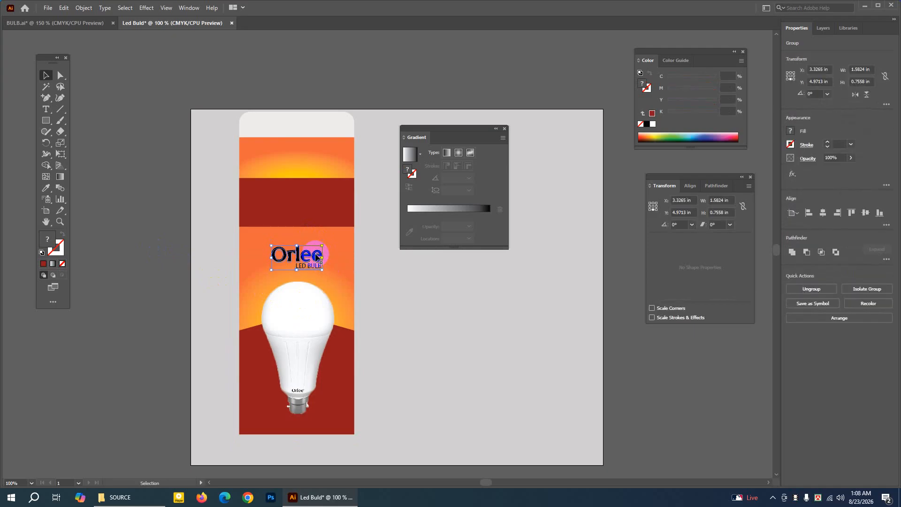
drag(317, 256, 317, 259)
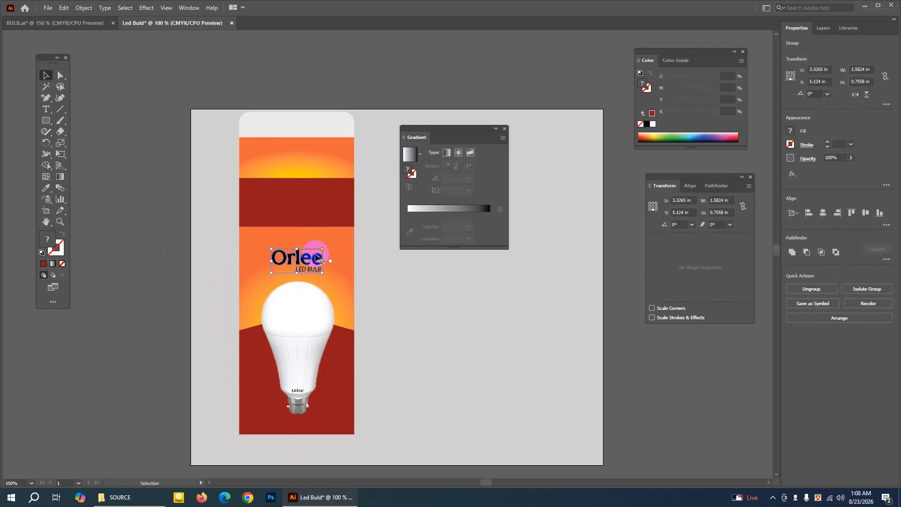
click(130, 87)
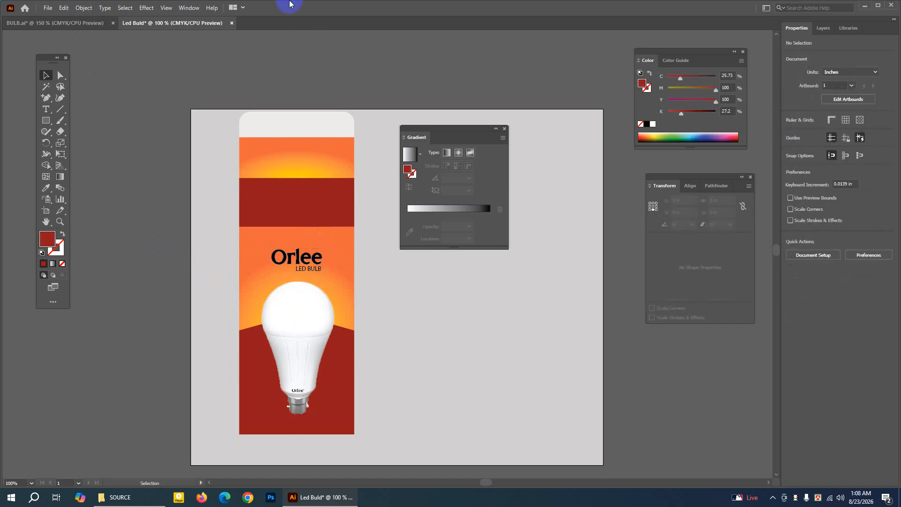
Switch back to the BULB.ai reference and collapse the Gradient panel to uncover the box artwork.
click(46, 222)
drag(237, 195, 218, 195)
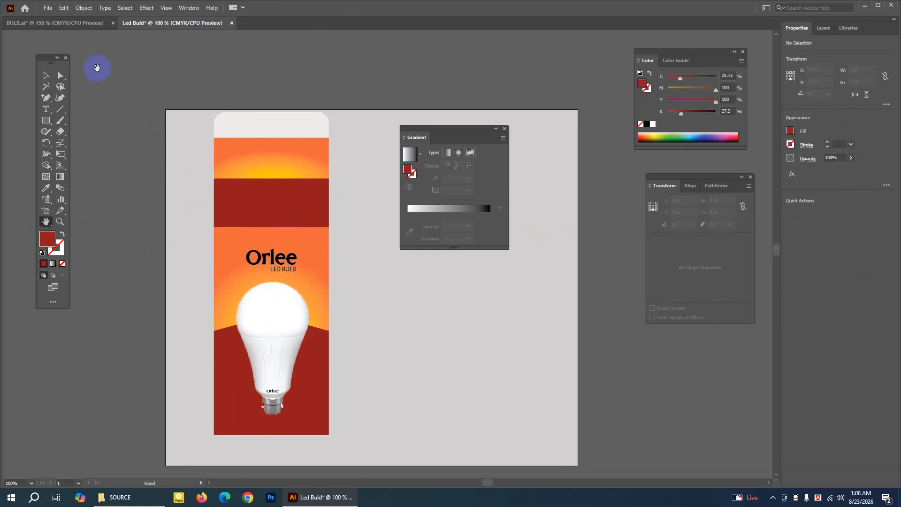
click(90, 22)
click(495, 130)
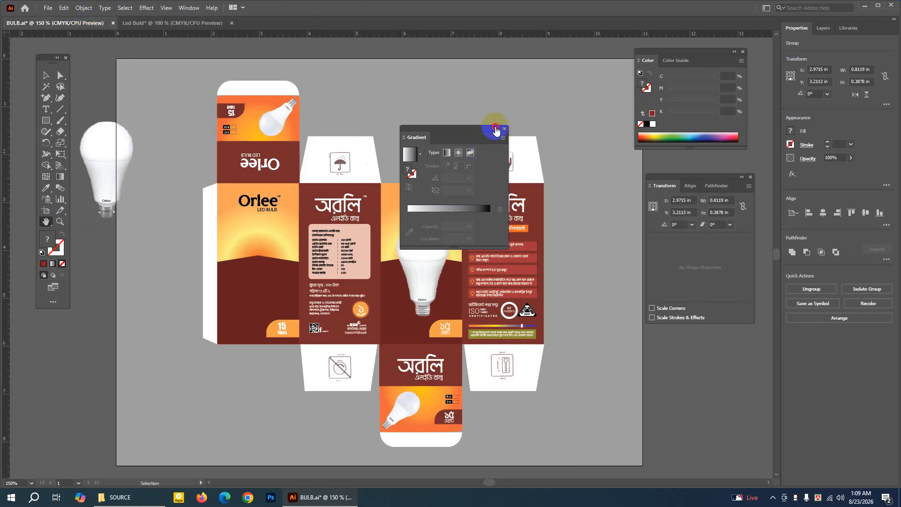
click(241, 146)
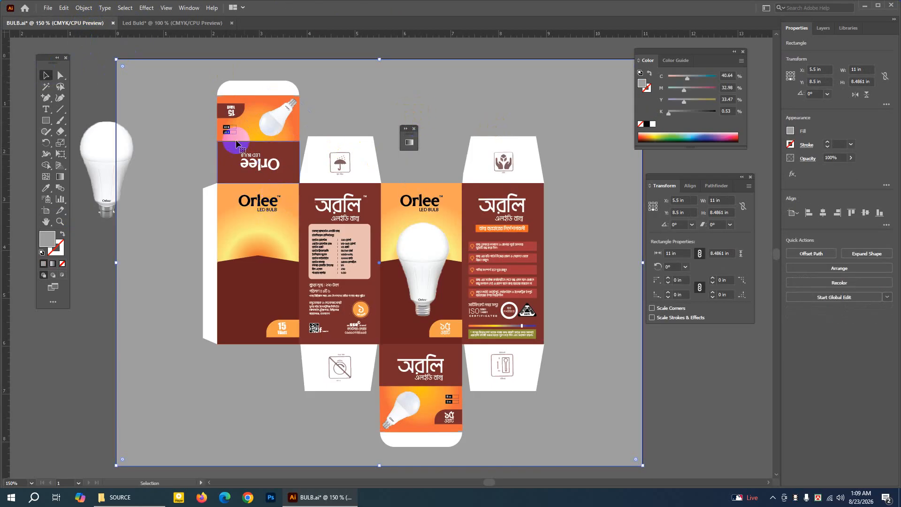
click(142, 21)
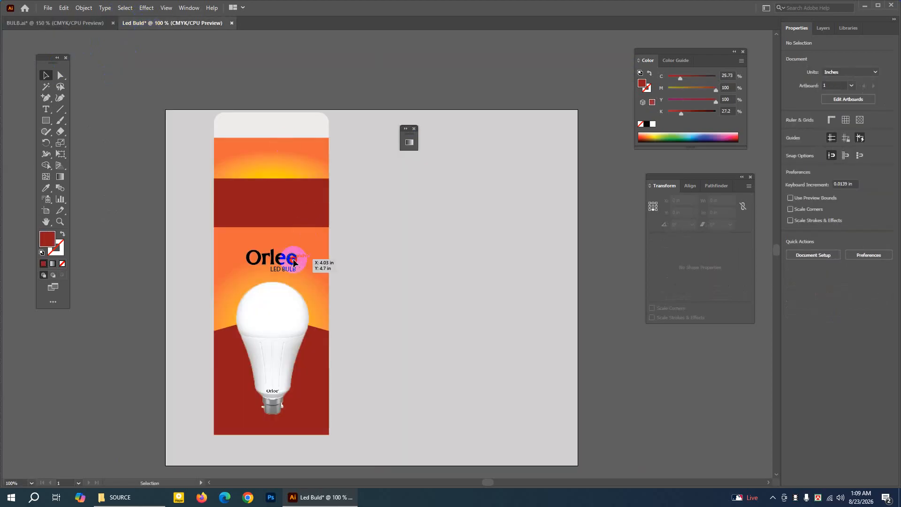
click(293, 259)
double_click(291, 271)
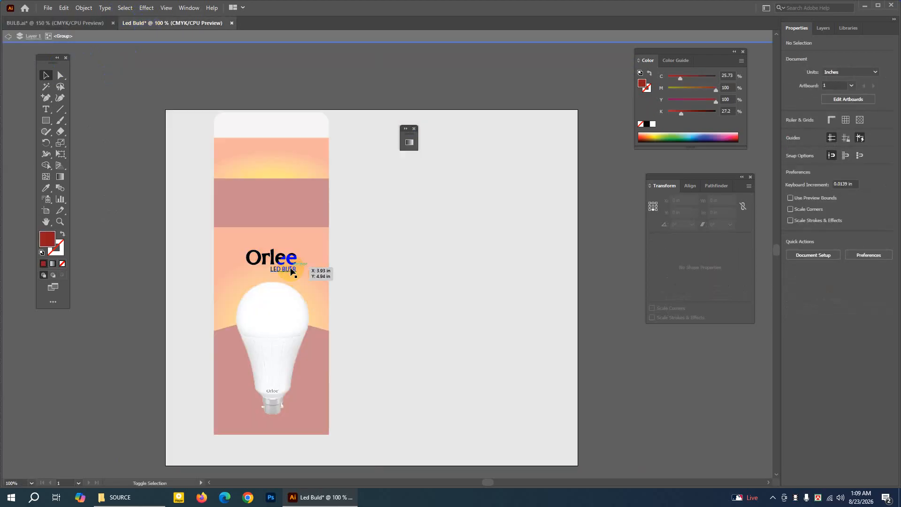
double_click(611, 261)
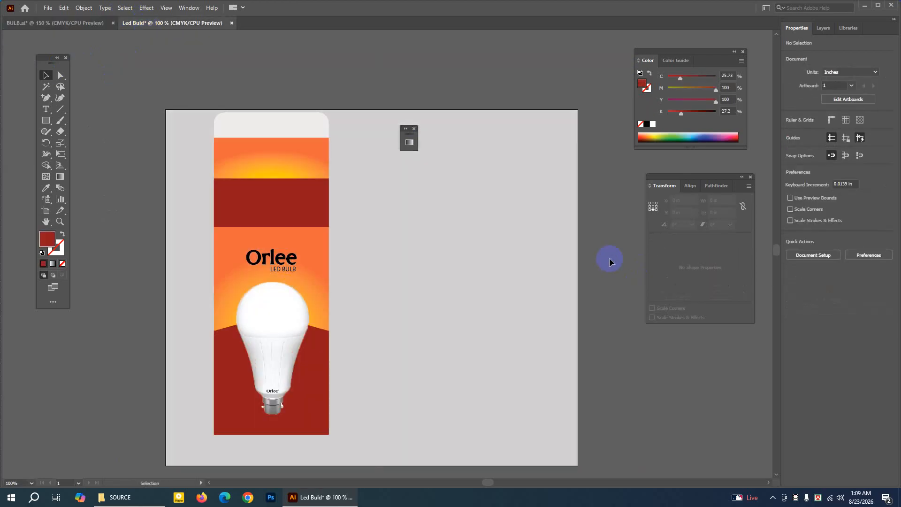
Duplicate the Orlee logo in Led Buld in front, move the copy onto the dark red band above, and rotate it 180°.
click(287, 272)
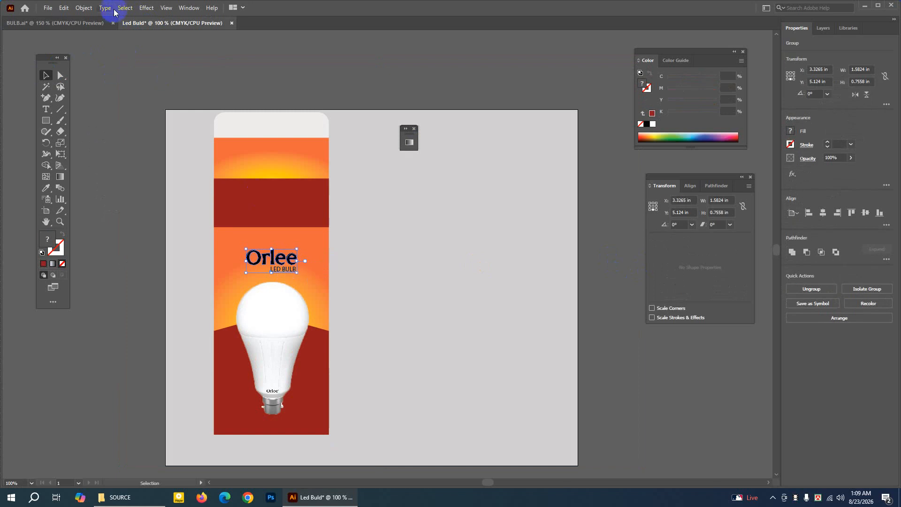
click(66, 10)
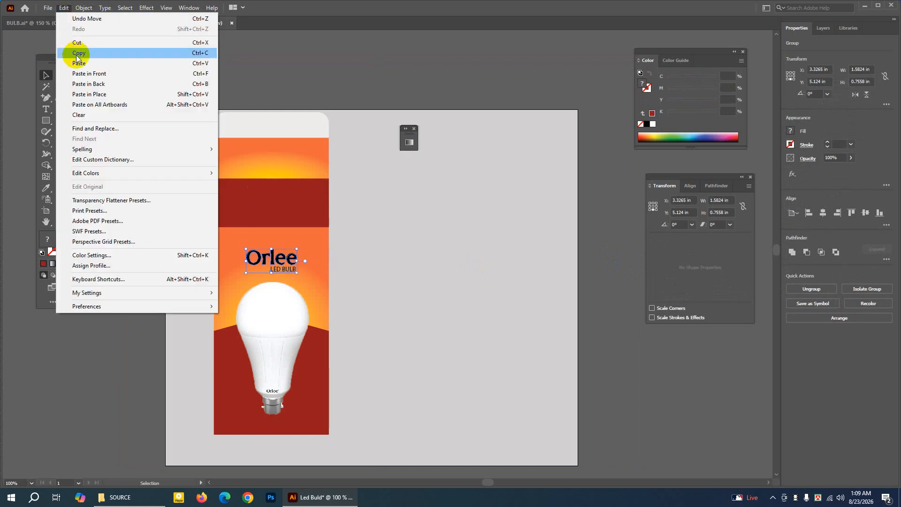
click(65, 11)
click(64, 10)
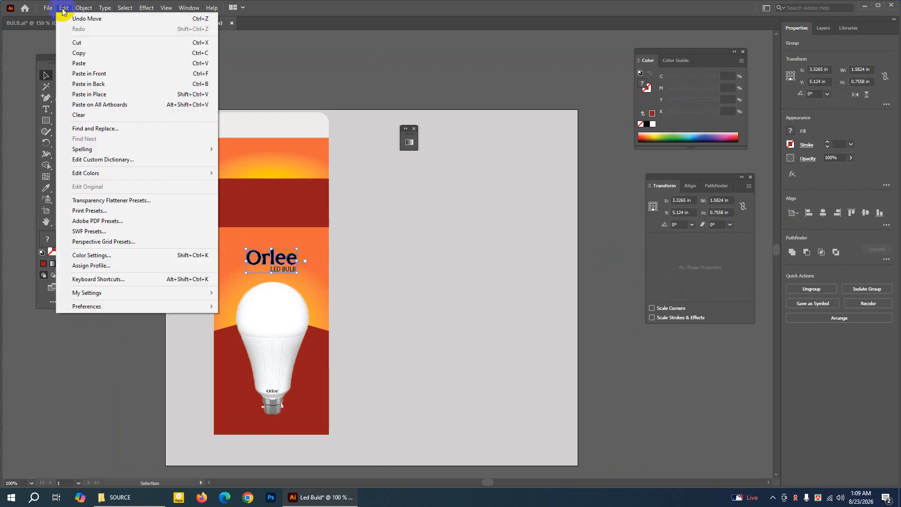
click(85, 75)
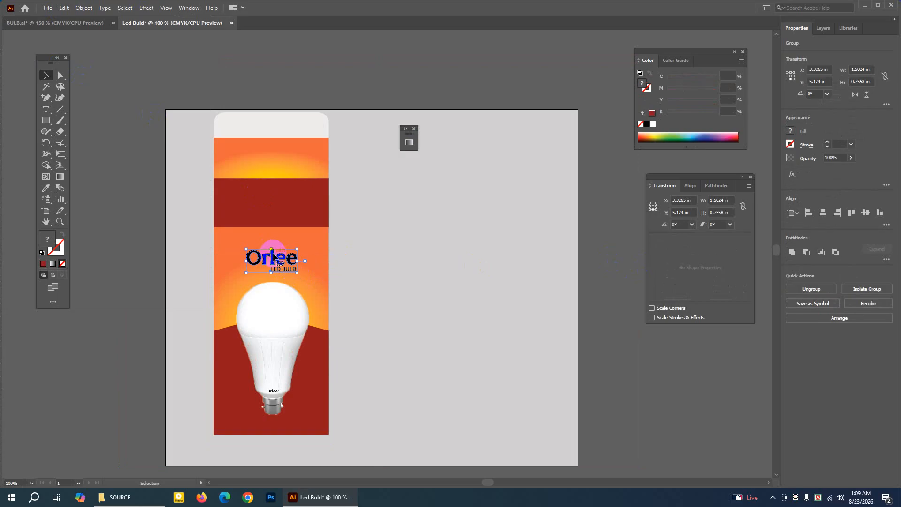
drag(274, 258, 290, 216)
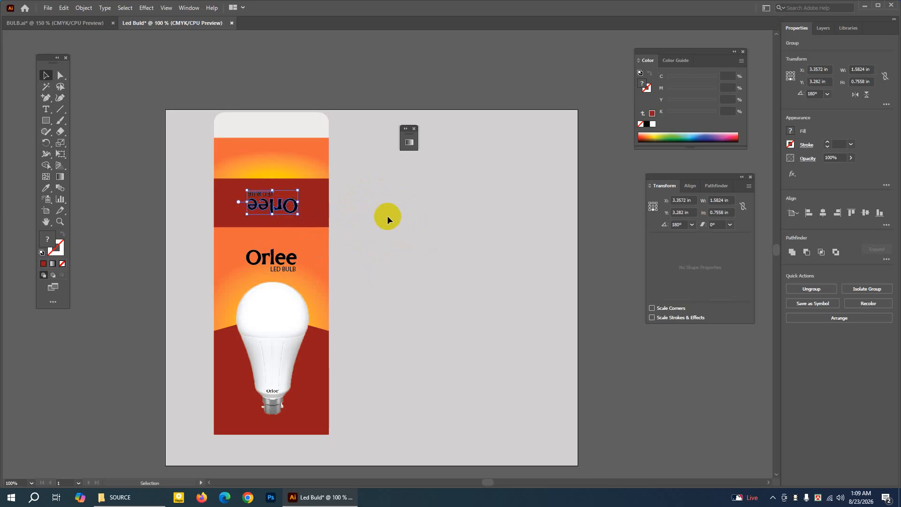
Nudge the rotated Orlee logo about 0.01 in down on the dark red band, compare with the BULB.ai reference, and fill it white.
key(Down)
click(106, 60)
click(86, 22)
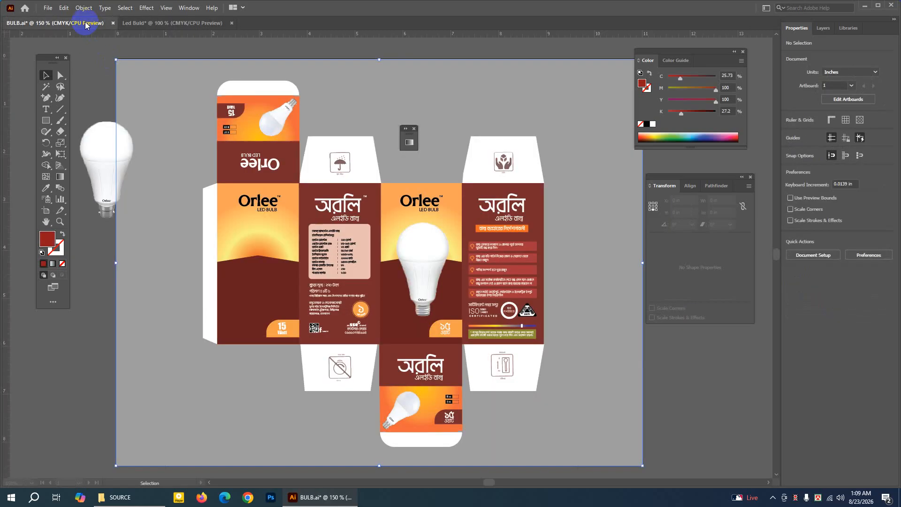
click(169, 24)
click(273, 204)
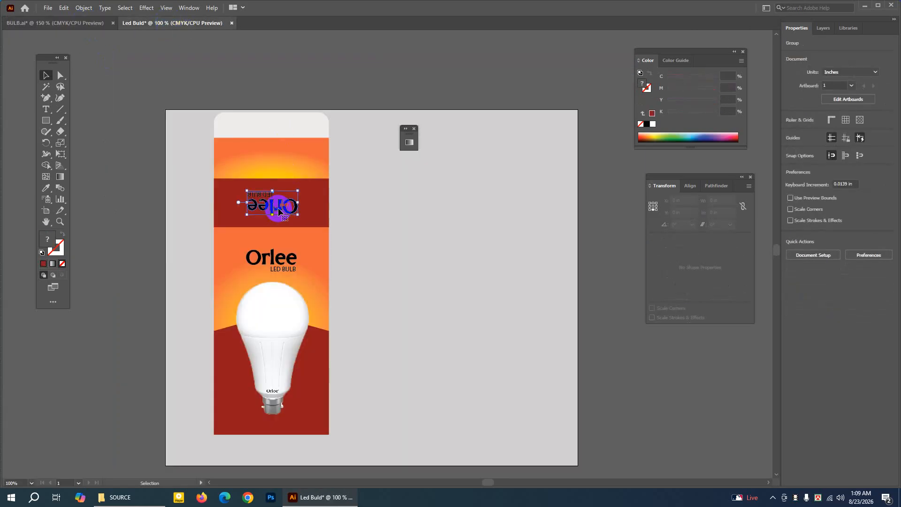
click(653, 124)
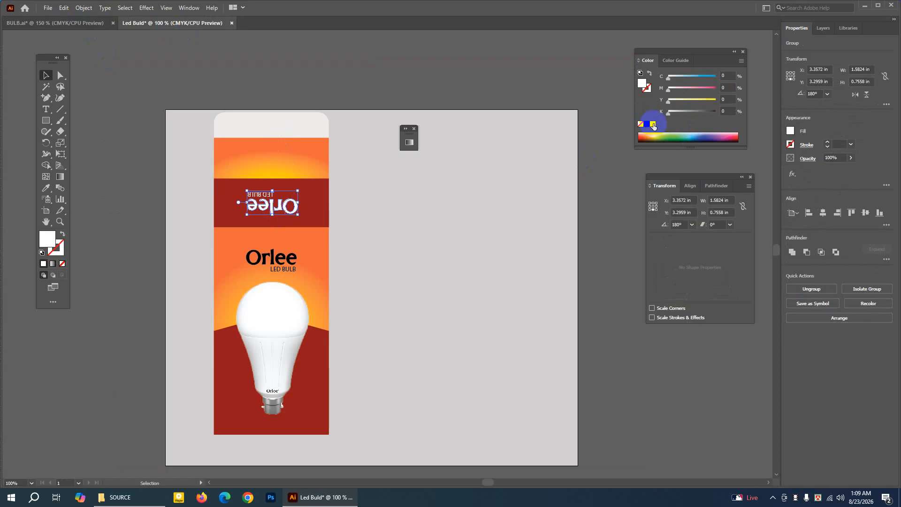
Close and reopen the Color panel, place it above the Transform panel, and deselect the logo.
drag(676, 52, 556, 52)
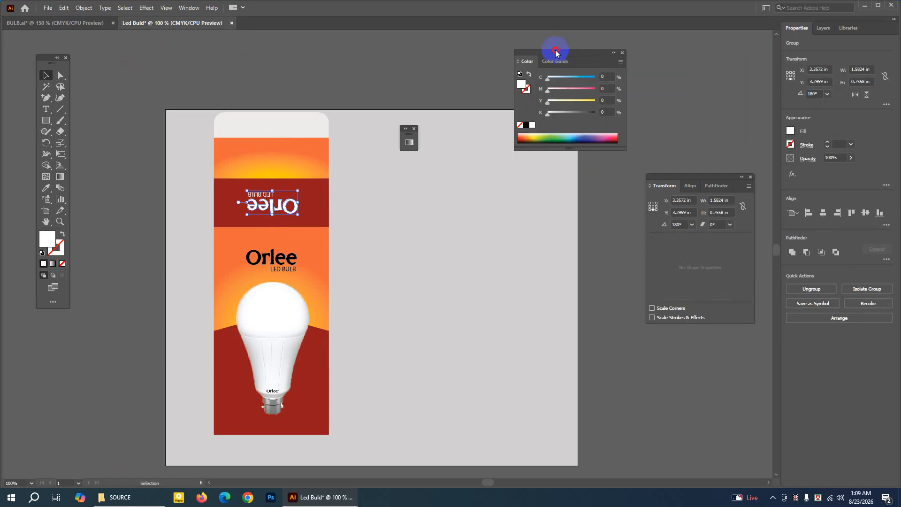
click(622, 52)
click(190, 8)
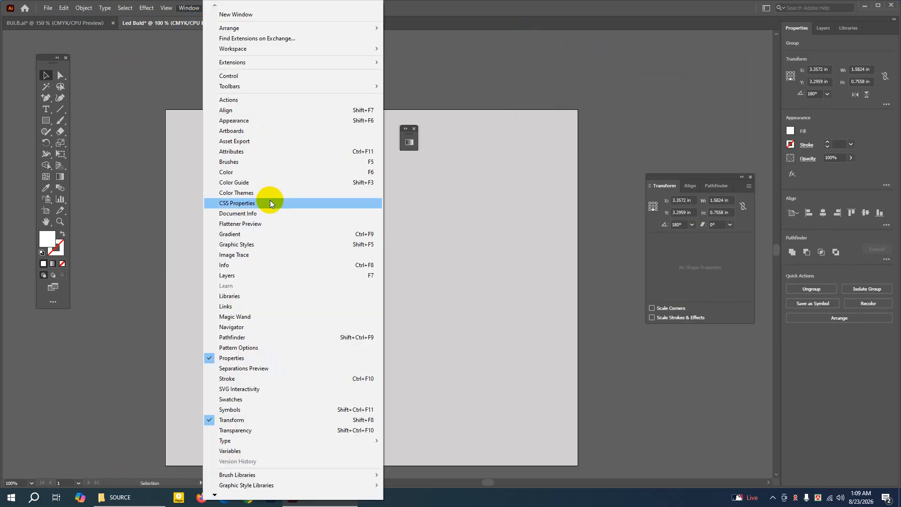
click(255, 172)
drag(585, 54, 675, 48)
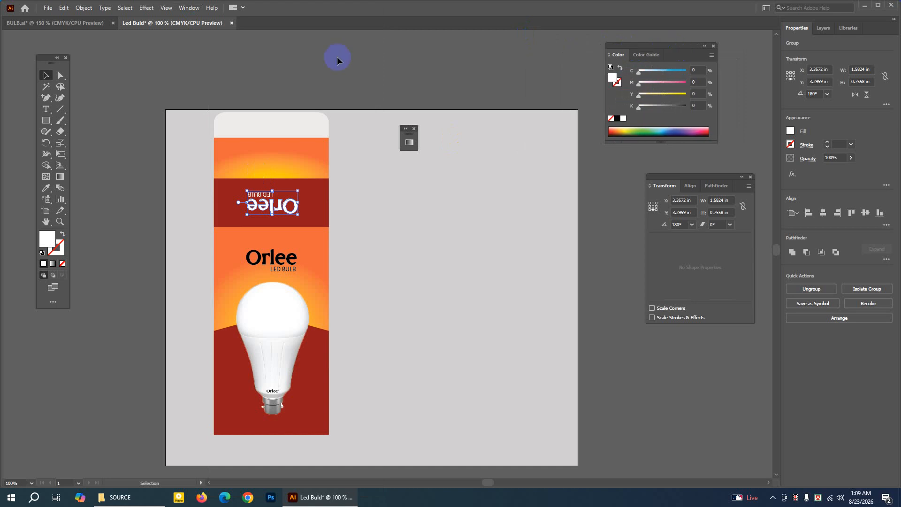
click(149, 67)
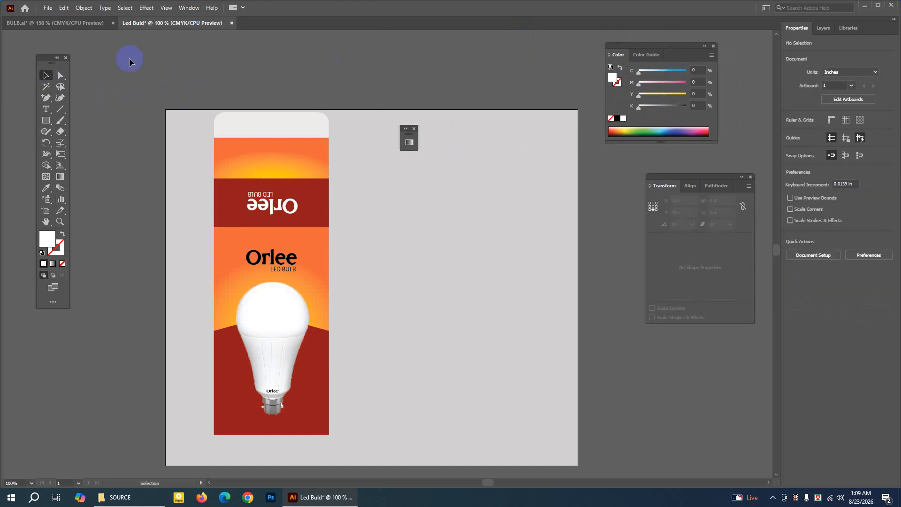
Copy the upside-down 15 Watt badge from the top flap of the BULB.ai reference artwork.
click(60, 22)
click(212, 122)
click(59, 225)
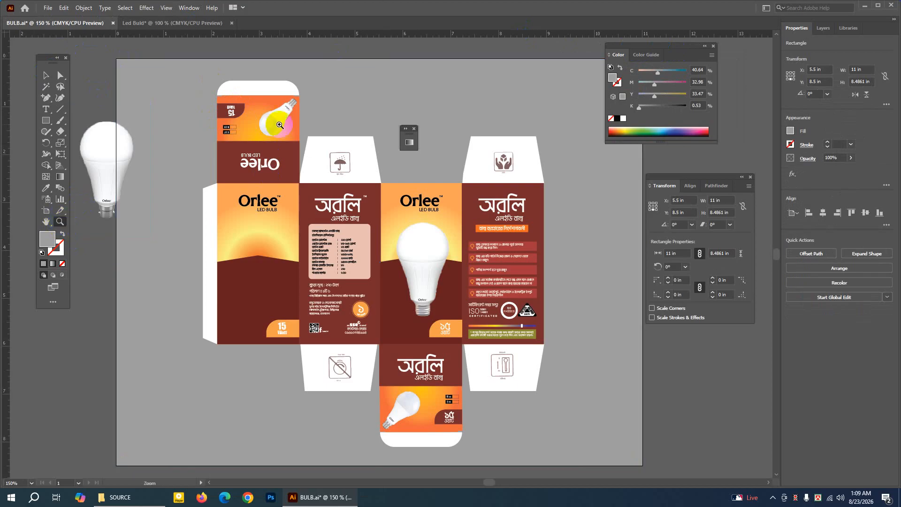
click(292, 106)
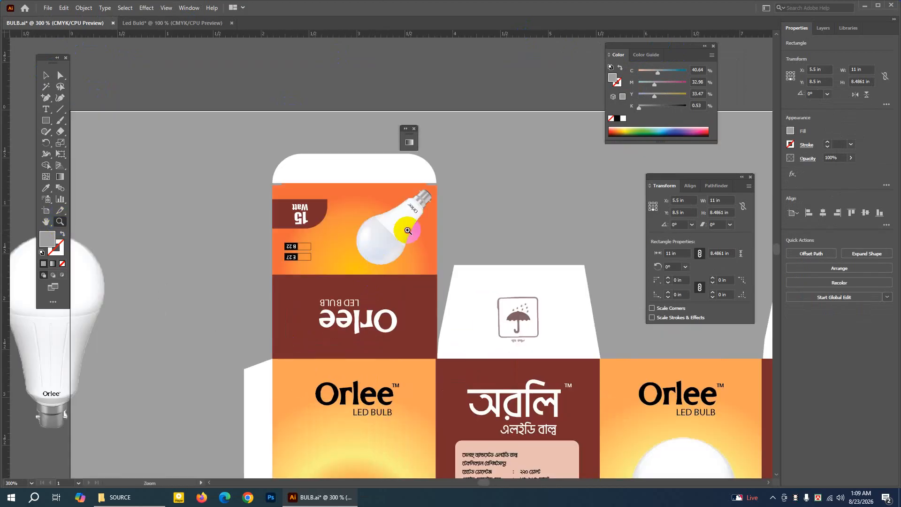
click(375, 289)
click(45, 75)
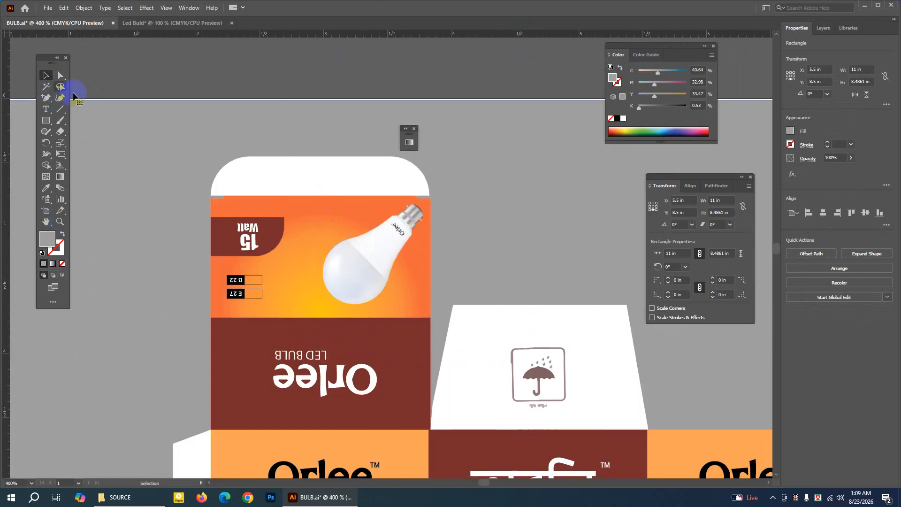
click(257, 242)
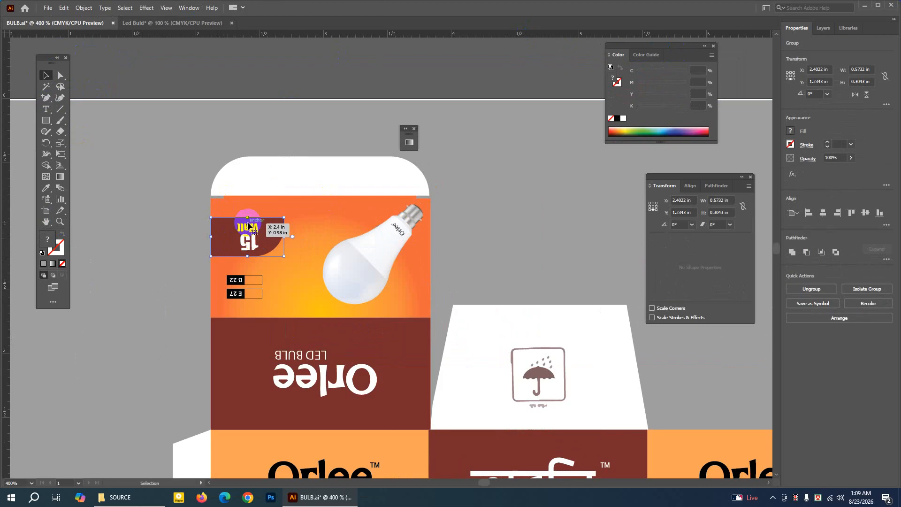
click(64, 8)
click(31, 52)
Paste the 15 Watt badge into Led Buld, enlarge it to about 1.13 × 0.60 in, and place it at the upper gradient panel's left edge.
click(141, 22)
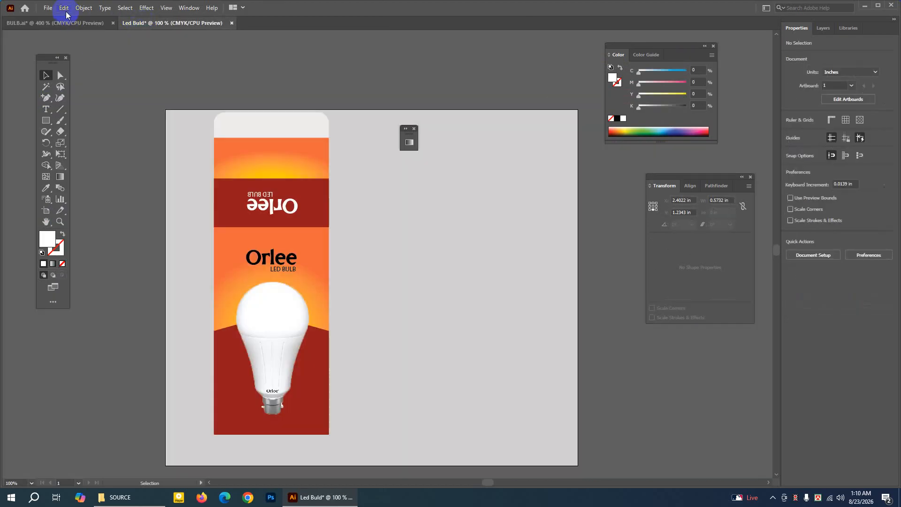
click(64, 8)
click(85, 60)
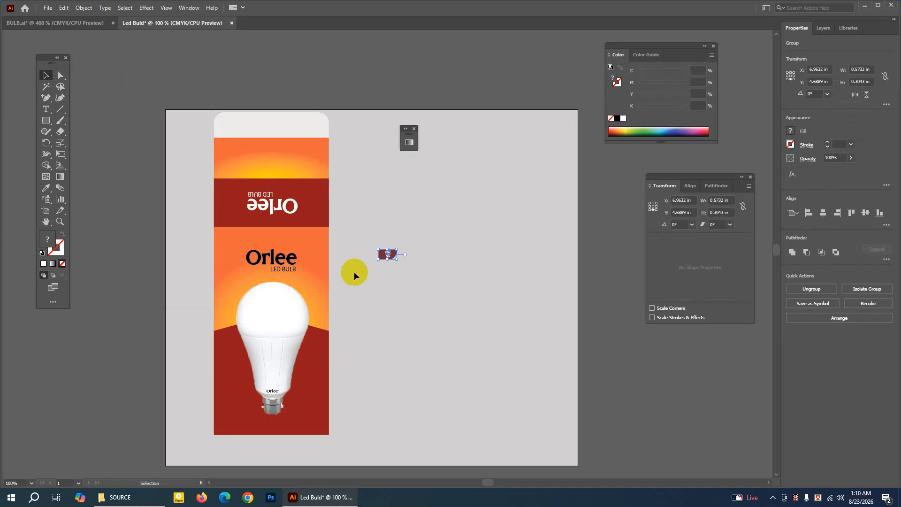
drag(398, 259, 235, 157)
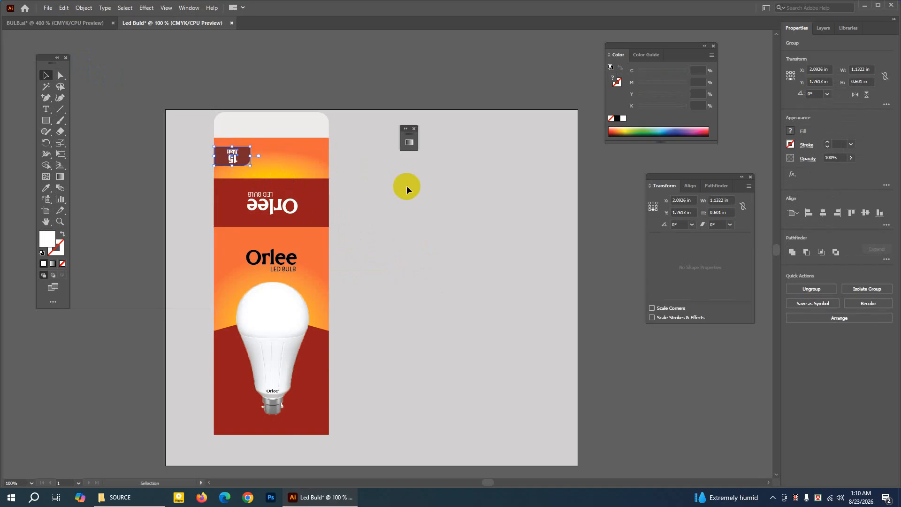
click(407, 187)
Lower the top edge of the dark red band behind the rotated logo, reducing its height to about 1.25 in.
click(60, 224)
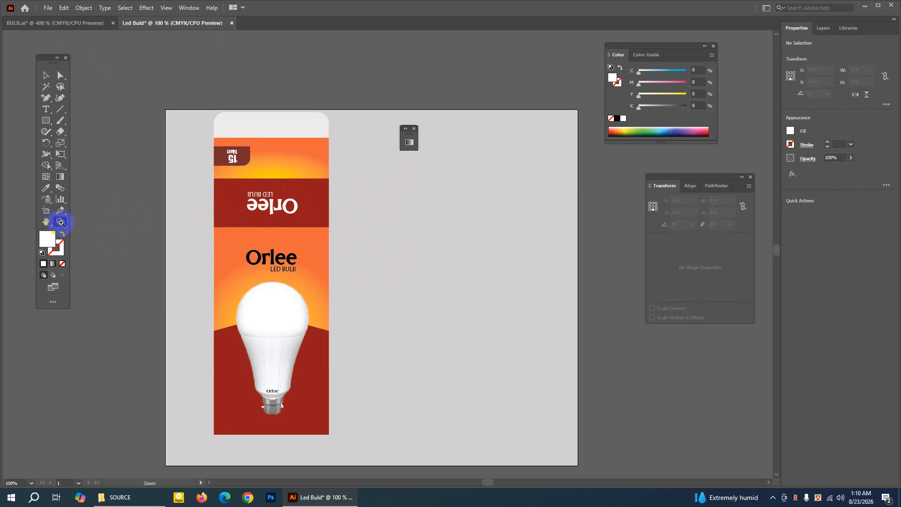
click(278, 188)
click(398, 257)
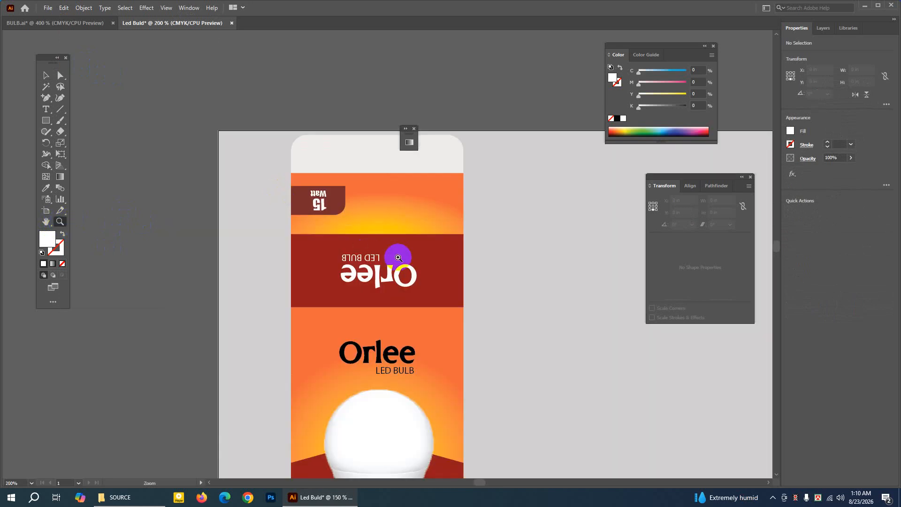
click(45, 75)
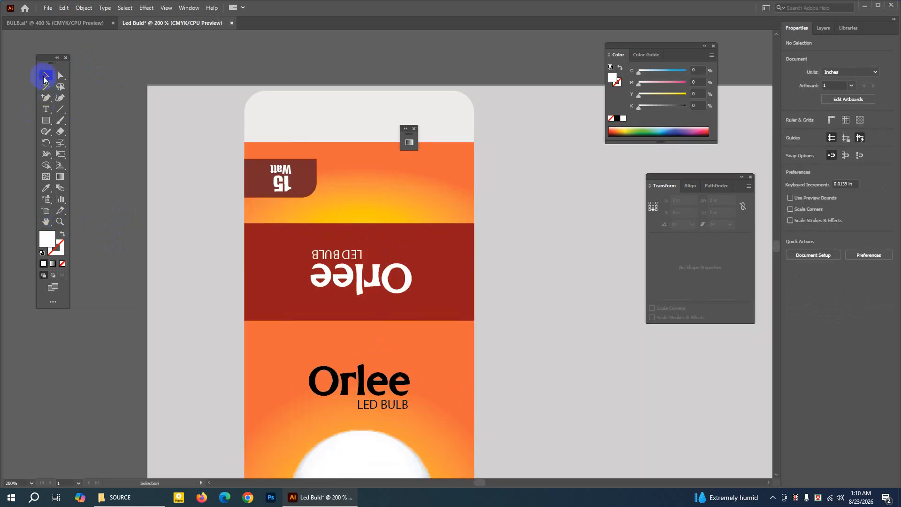
click(324, 232)
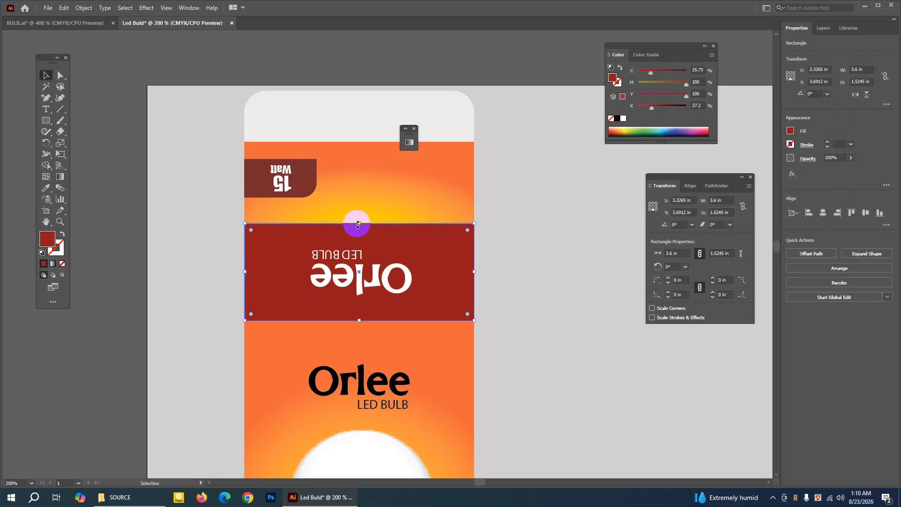
drag(360, 224, 359, 241)
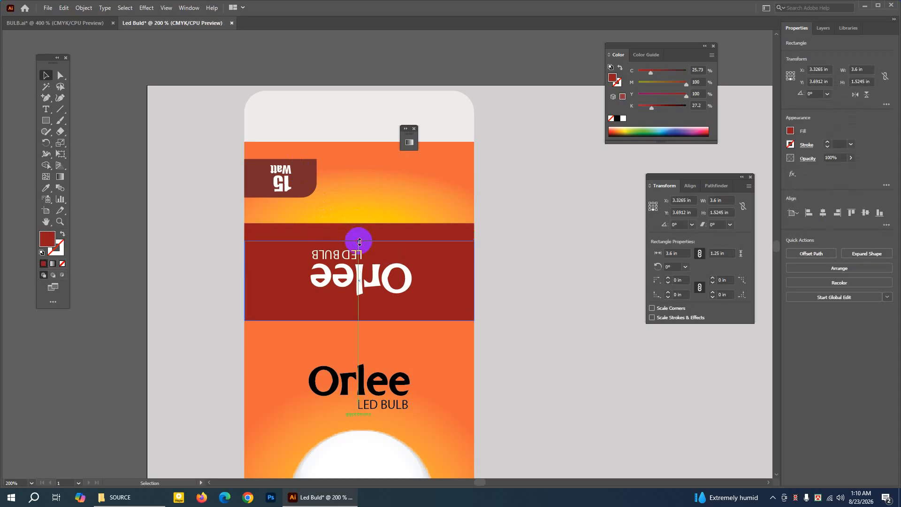
Move the white rotated Orlee logo about 0.08 in down to centre it vertically in the shortened dark red band.
click(358, 278)
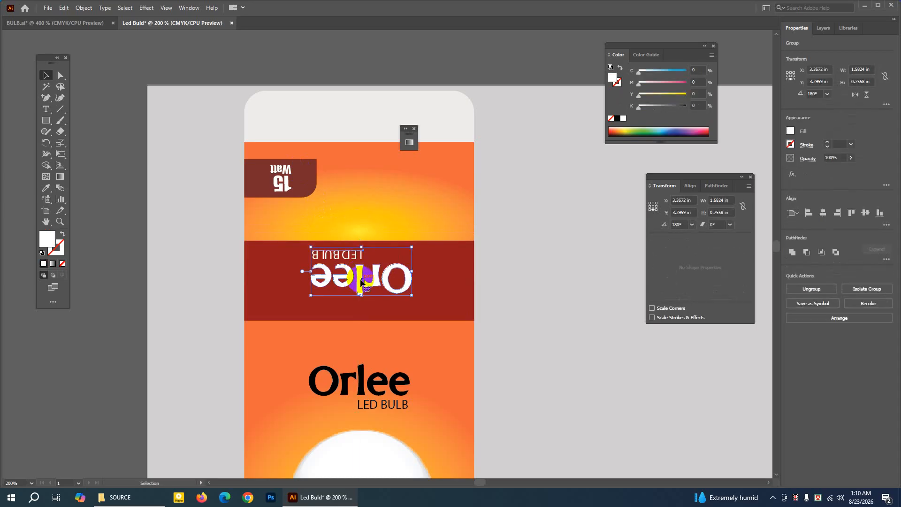
key(Down)
key(Down)
key(Down)
key(Down)
key(Down)
key(Down)
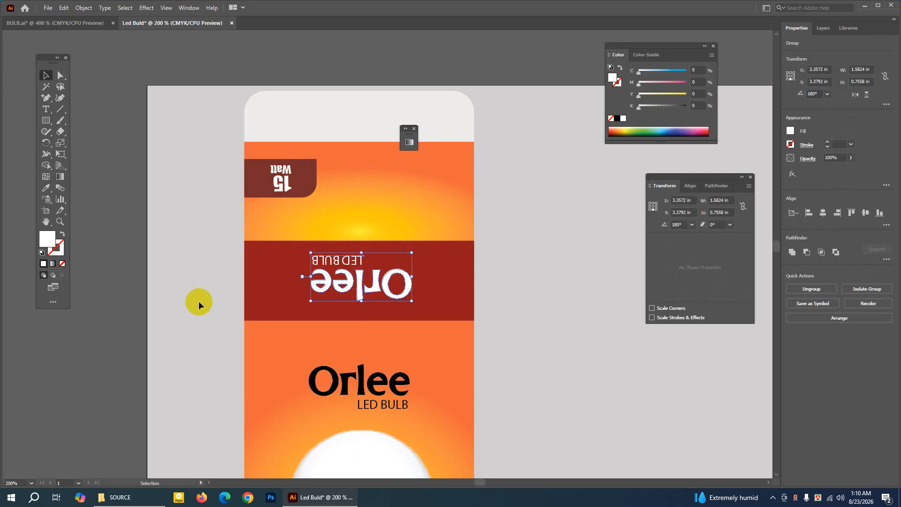
click(199, 300)
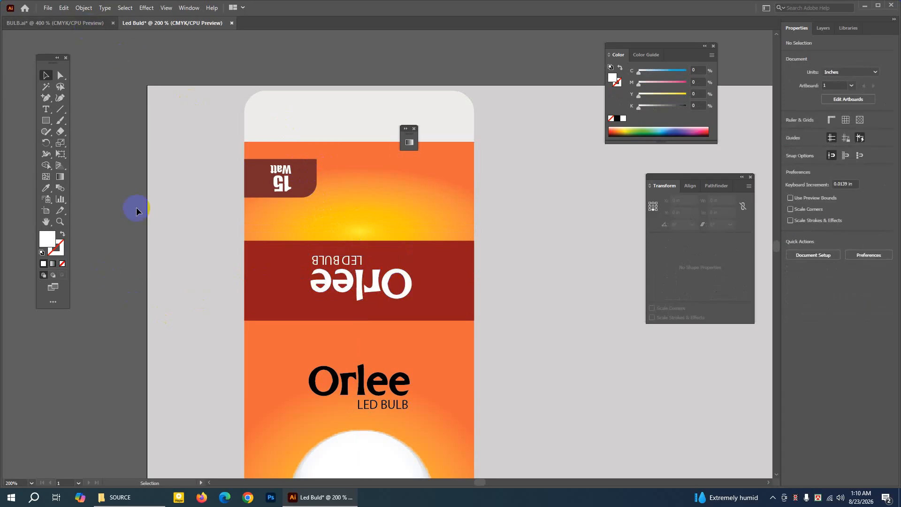
Draw a white rectangle about 1.15 × 0.57 in on the empty artboard area right of the box's upper gradient panel.
click(46, 221)
drag(343, 207, 237, 228)
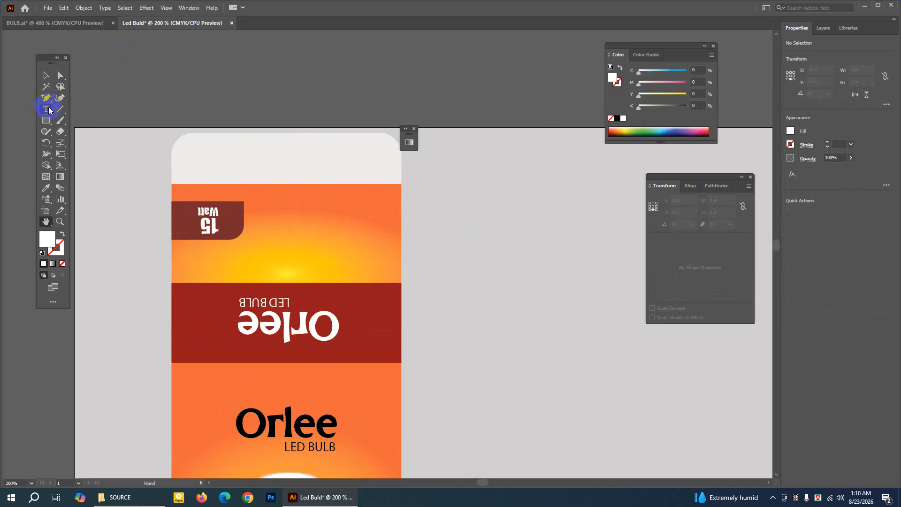
drag(47, 123, 86, 118)
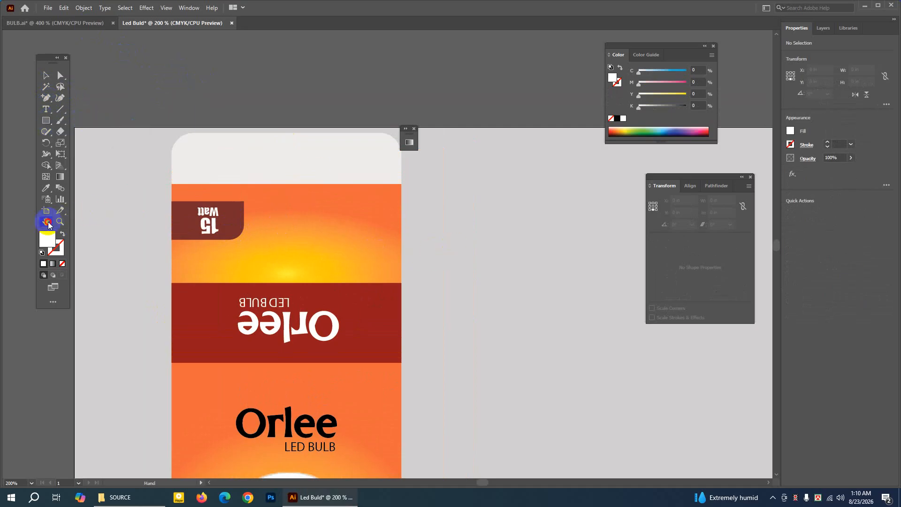
drag(394, 249, 322, 246)
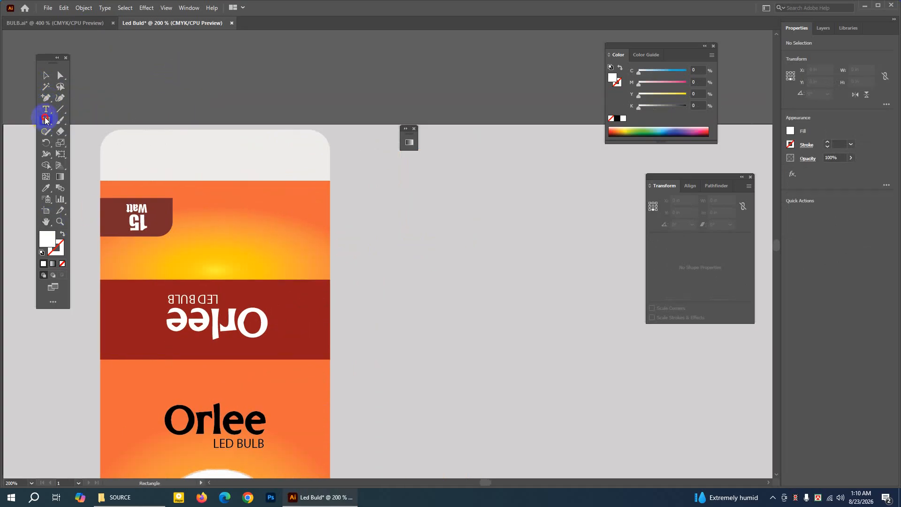
drag(46, 120, 80, 120)
drag(371, 228, 446, 264)
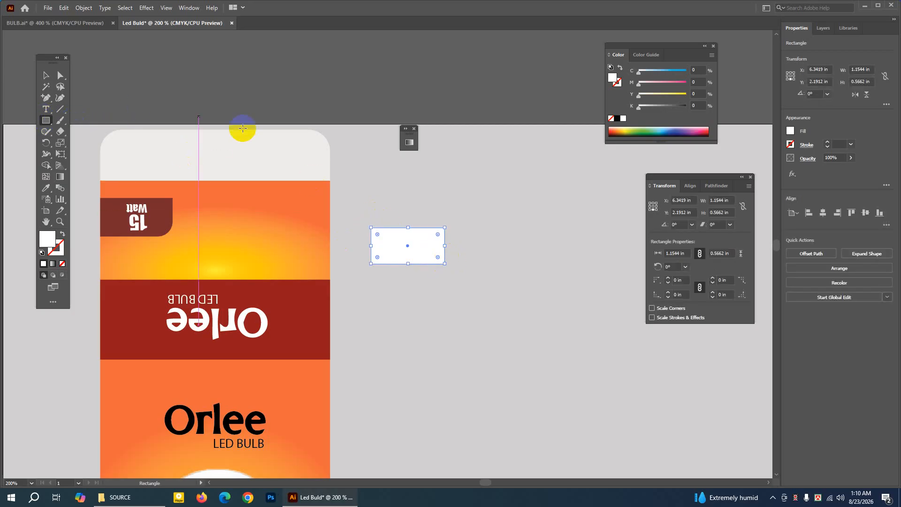
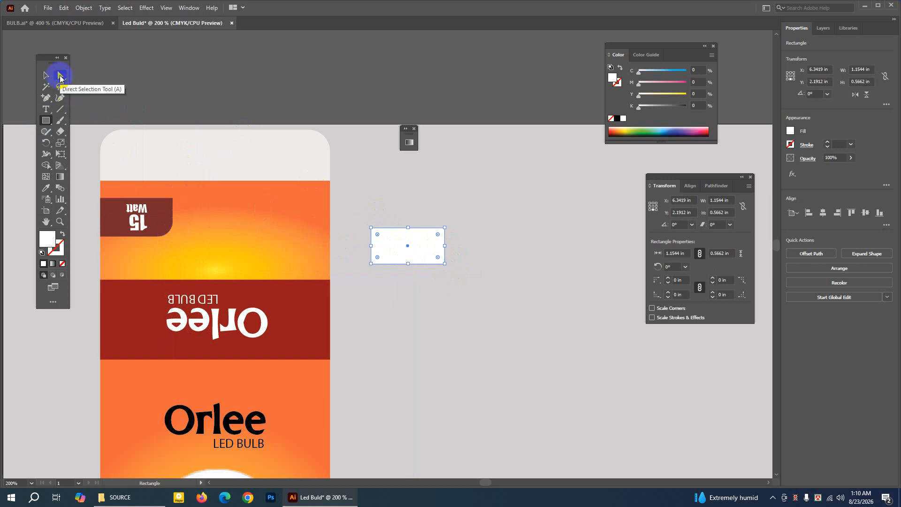
Round the white rectangle's lower-right corner to about 0.33 in and fill the shape with the 15 Watt badge's brownish red.
click(60, 76)
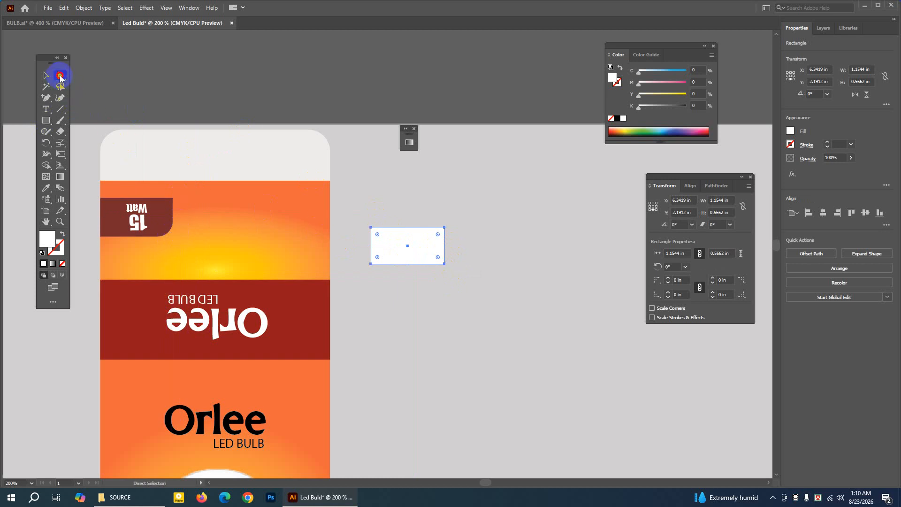
click(445, 265)
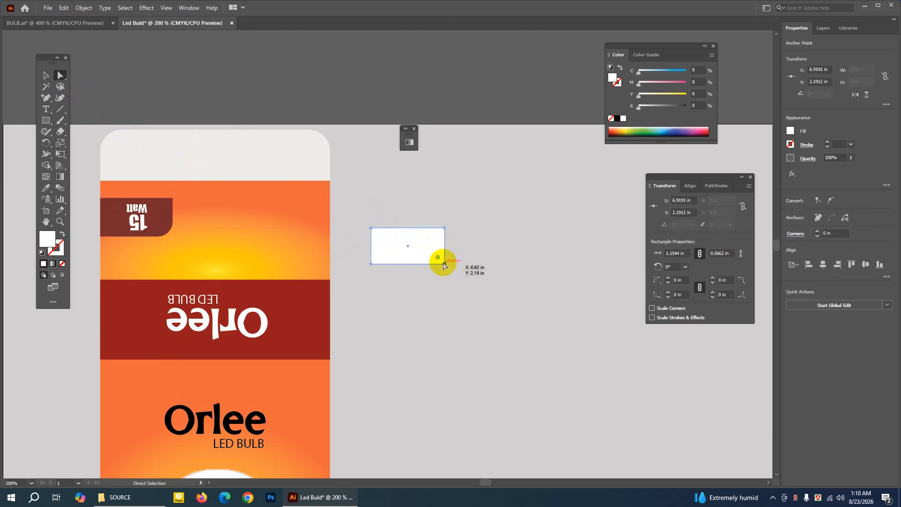
drag(438, 258, 421, 242)
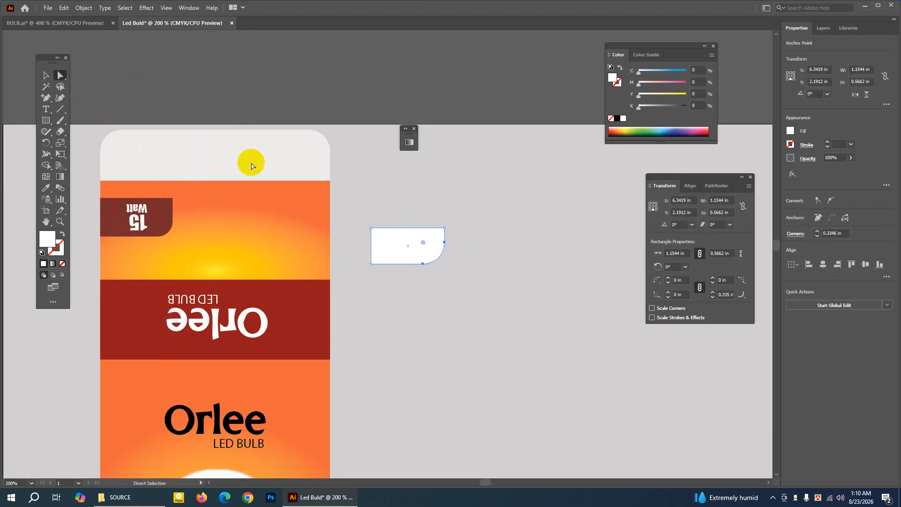
click(47, 189)
click(169, 207)
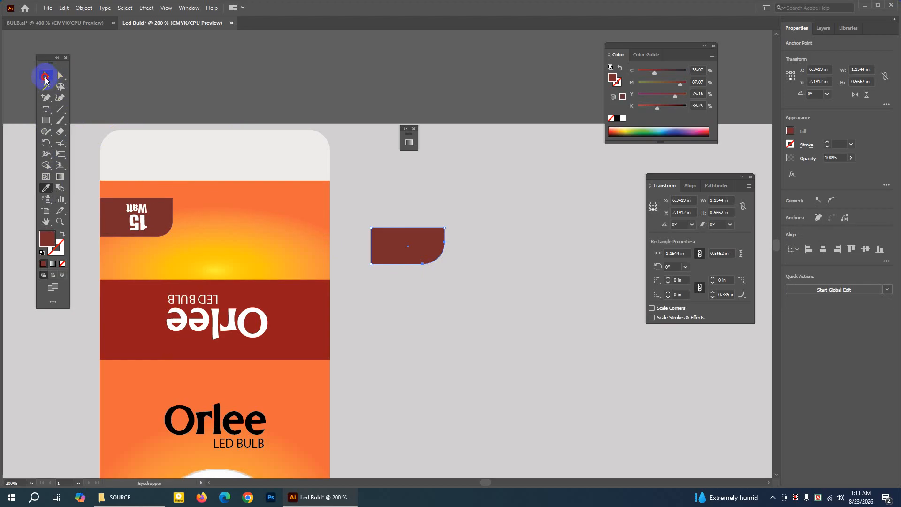
Delete the round-cornered brownish-red shape from the empty area right of the box.
click(45, 79)
click(179, 109)
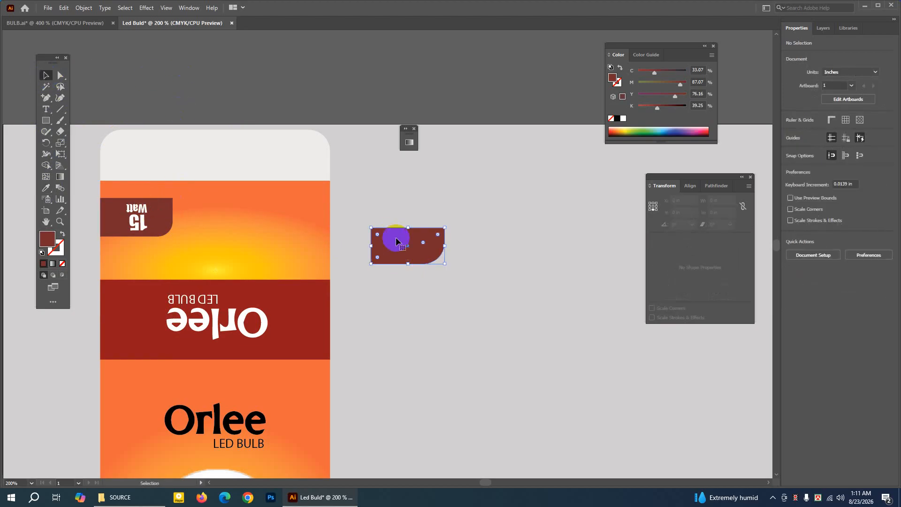
key(Delete)
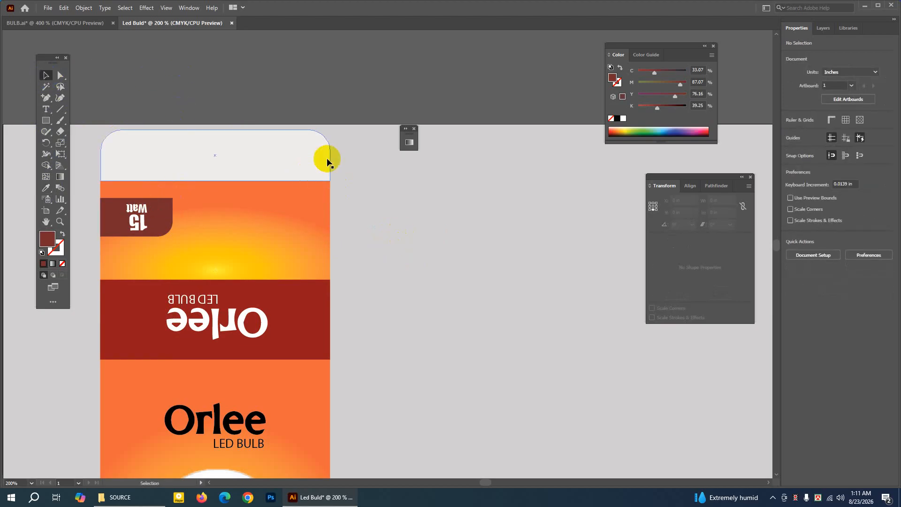
Copy the tilted bulb image from the upper gradient panel in BULB.ai.
click(75, 23)
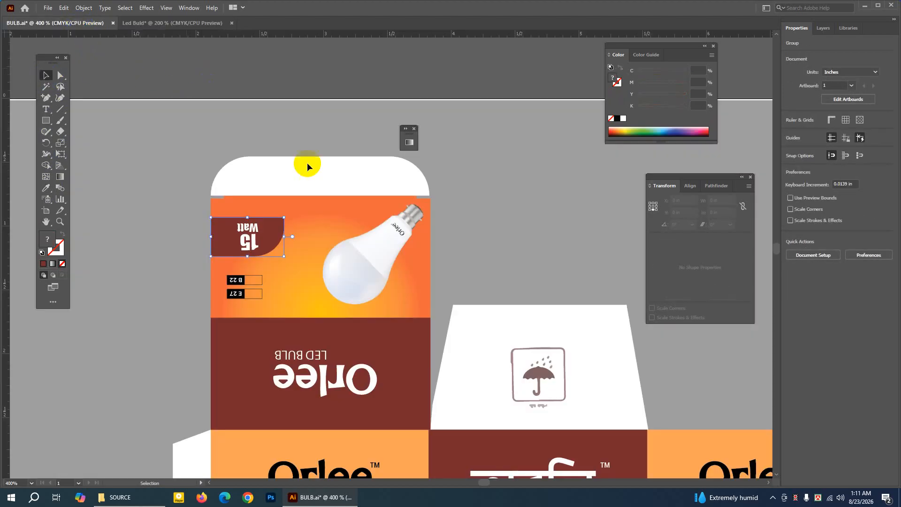
click(392, 256)
click(55, 7)
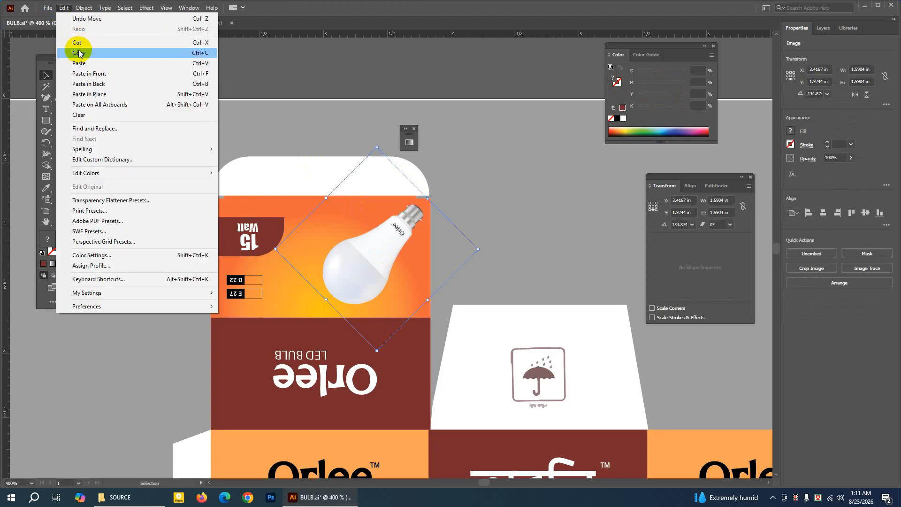
click(74, 52)
Paste the bulb image into Led Buld, enlarge it to about 2.44 × 2.44 in, and place it on the upper gradient panel's right side.
click(123, 23)
click(64, 7)
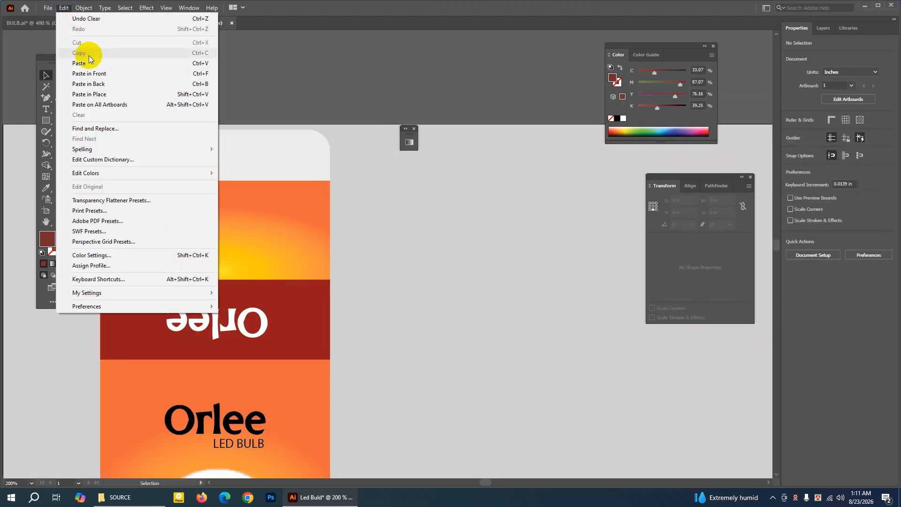
click(74, 62)
drag(398, 255, 308, 276)
drag(276, 237, 281, 227)
click(276, 60)
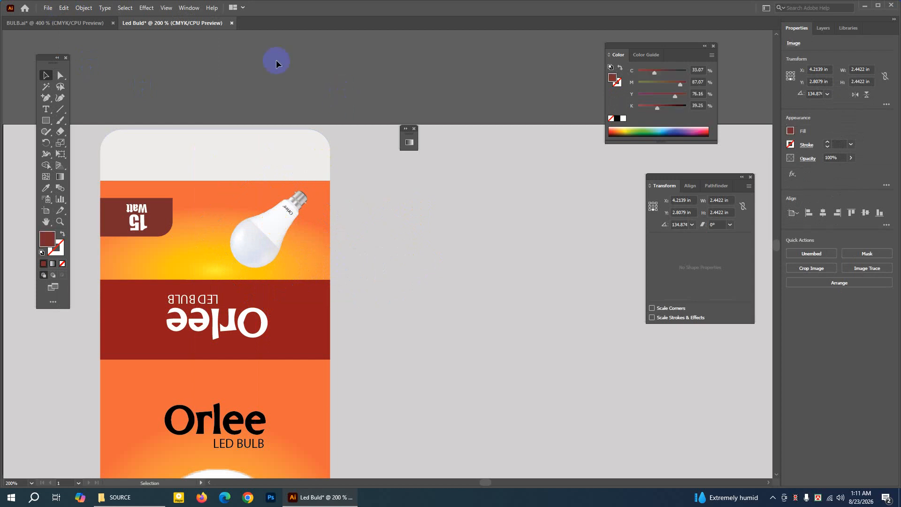
In BULB.ai, move the orange gradient panel away from behind the B 22 and E 27 labels and lock the grey background rectangle.
click(73, 22)
click(231, 267)
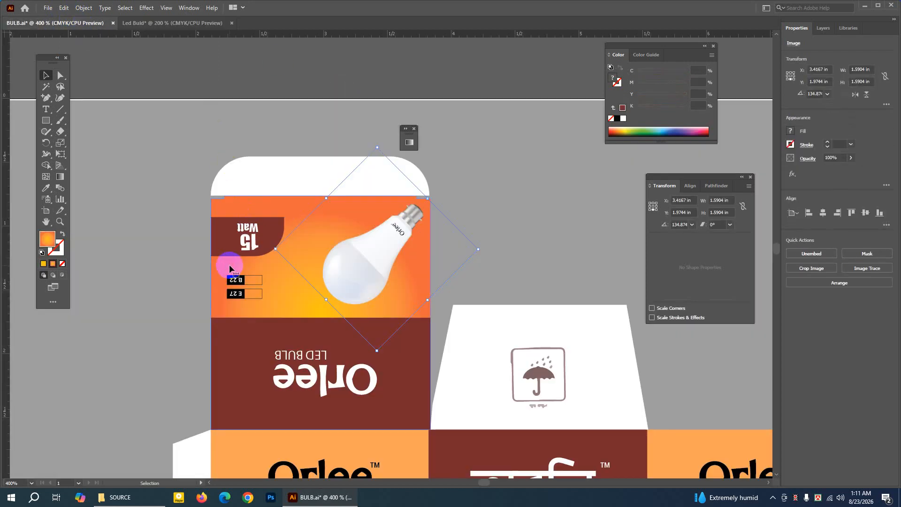
drag(224, 269, 525, 197)
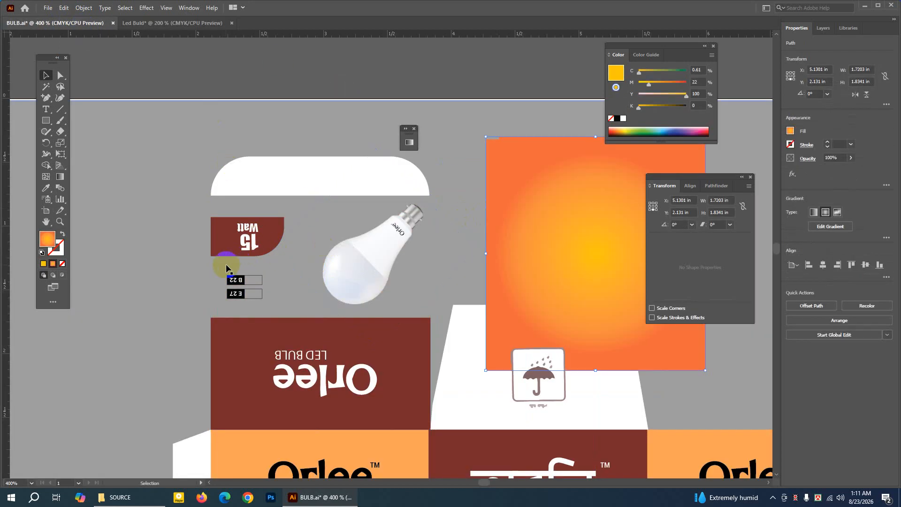
drag(222, 266, 184, 123)
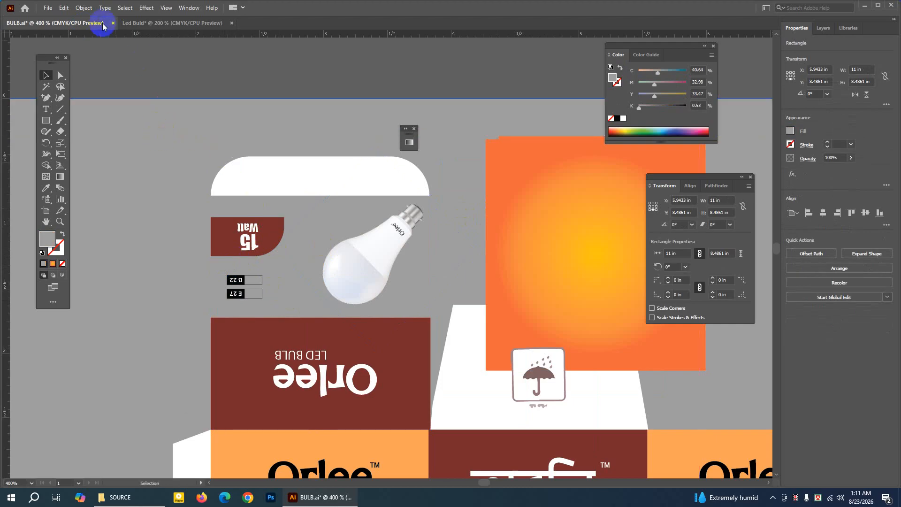
click(83, 8)
mouse_move(97, 93)
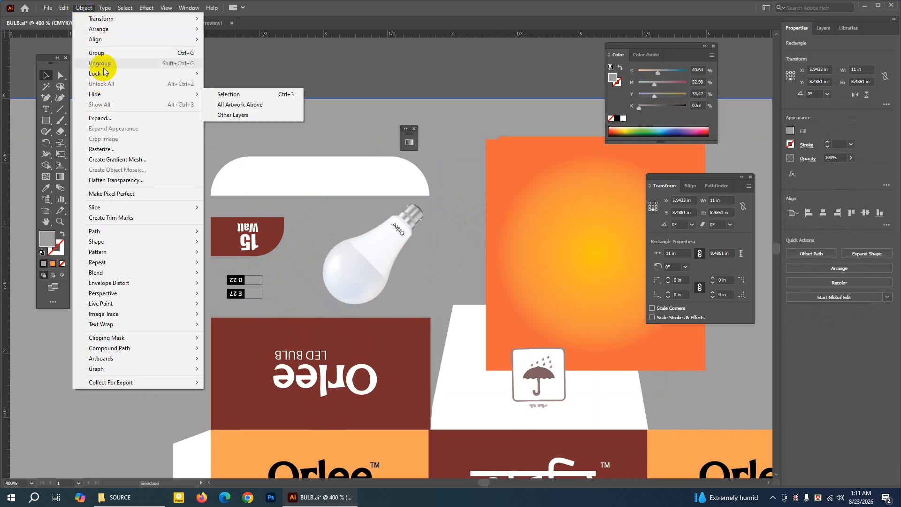
click(217, 74)
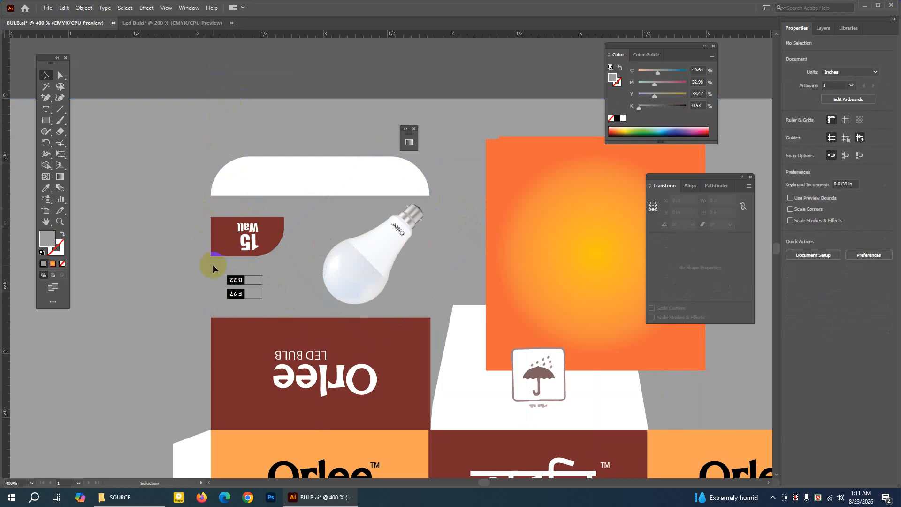
Copy the grouped B 22 and E 27 labels below the 15 Watt badge.
drag(214, 269, 282, 299)
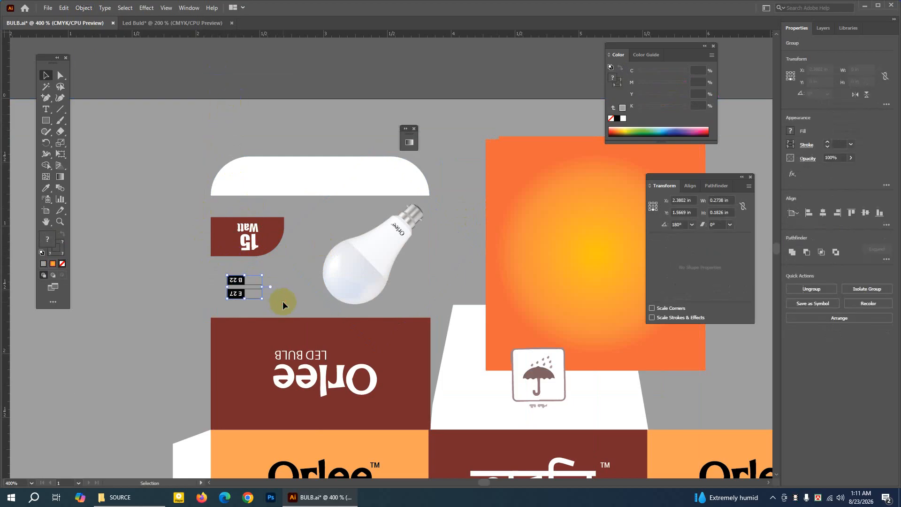
click(64, 8)
click(85, 52)
Paste the B 22 and E 27 label group into Led Buld, enlarge it, and place it below the 15 Watt badge.
click(157, 23)
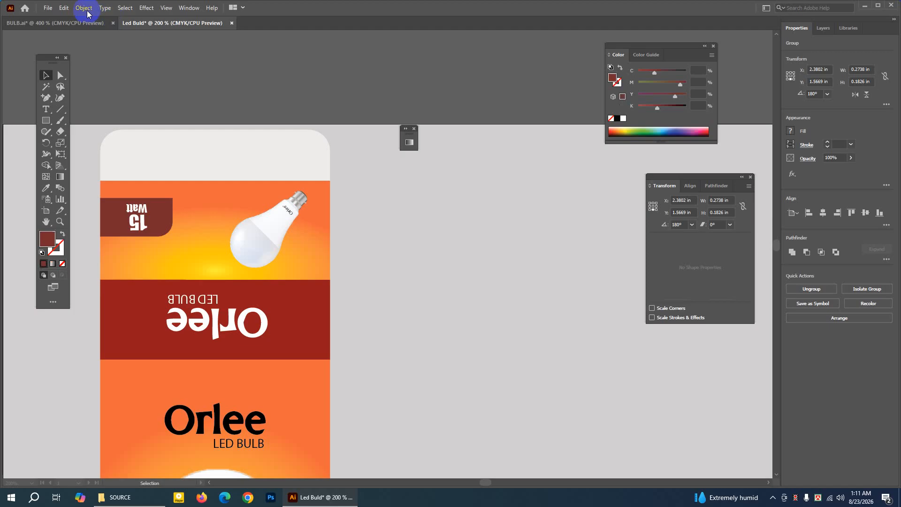
click(64, 8)
click(87, 62)
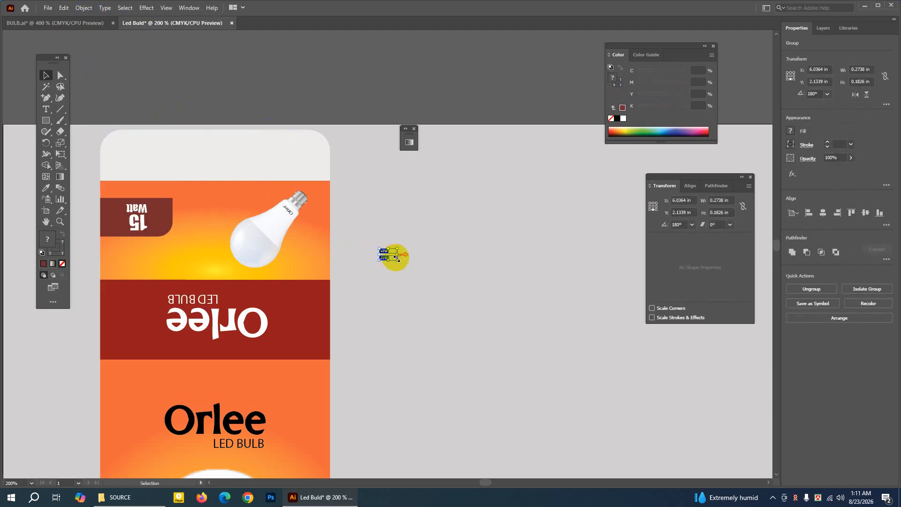
drag(397, 259, 127, 254)
click(235, 86)
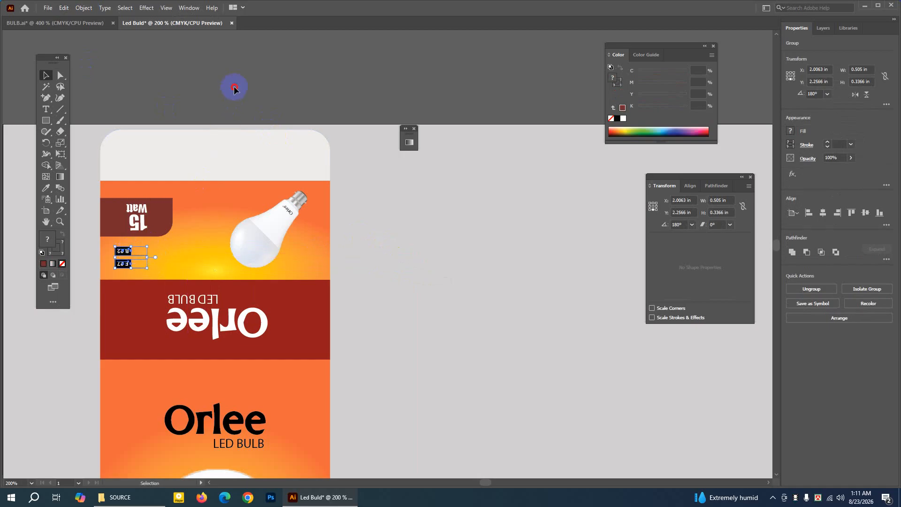
Draw a rectangle about 0.55 × 0.18 in on the empty artboard area left of the box's upper gradient panel.
click(60, 222)
click(185, 247)
click(346, 262)
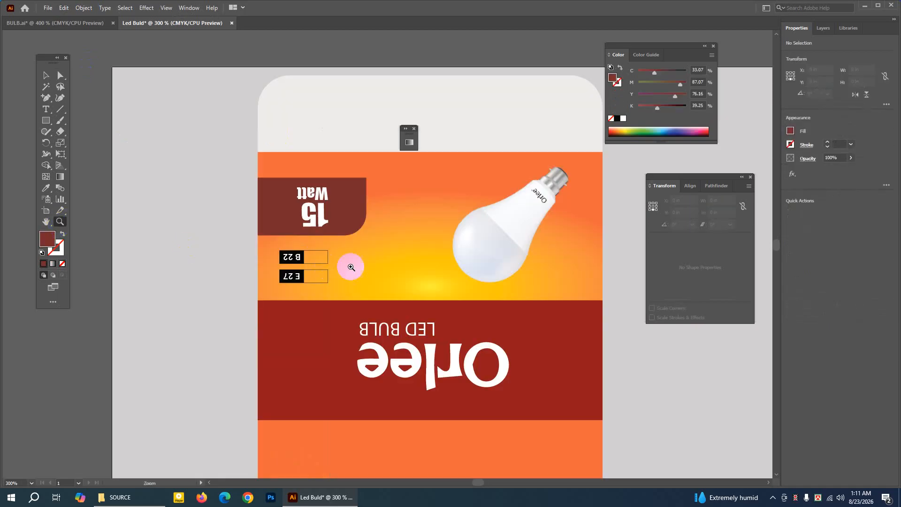
click(45, 221)
drag(301, 207, 203, 197)
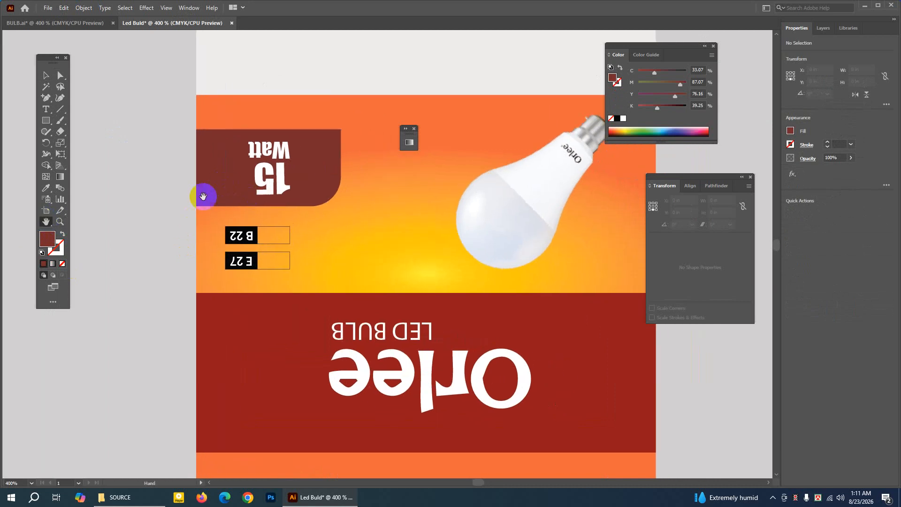
drag(146, 143, 221, 133)
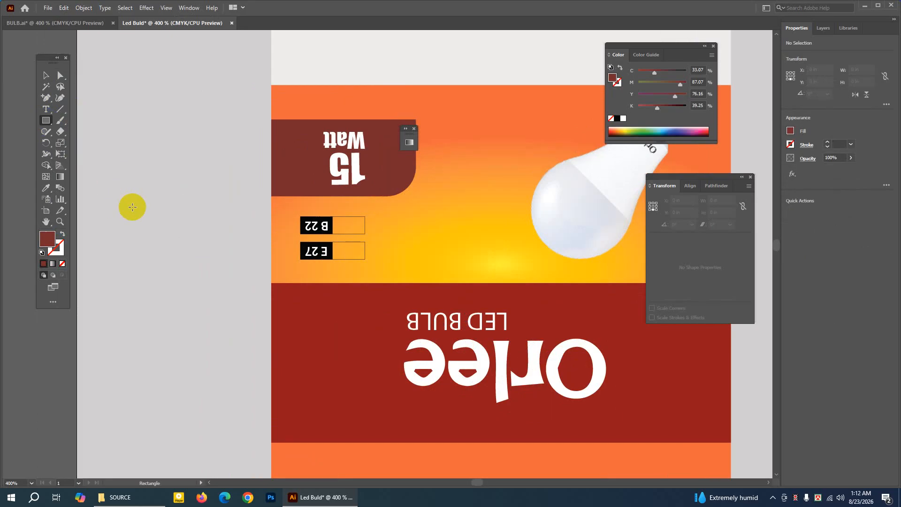
drag(133, 207, 201, 231)
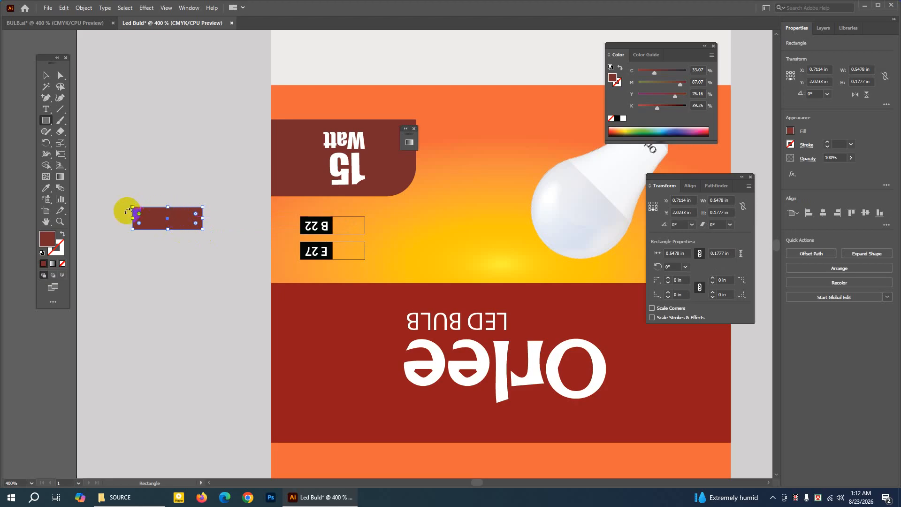
Remove the small rectangle's fill and give it a 0.25 pt near-black outline.
click(63, 234)
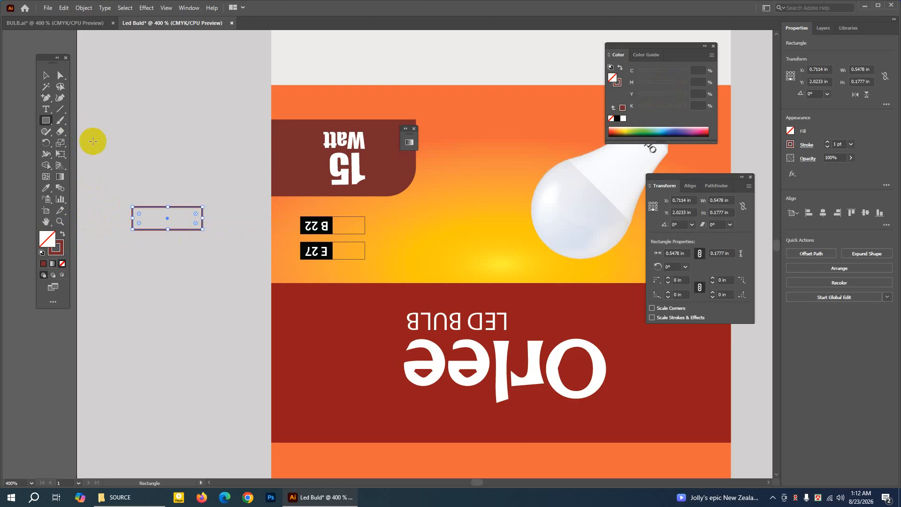
click(827, 146)
click(828, 146)
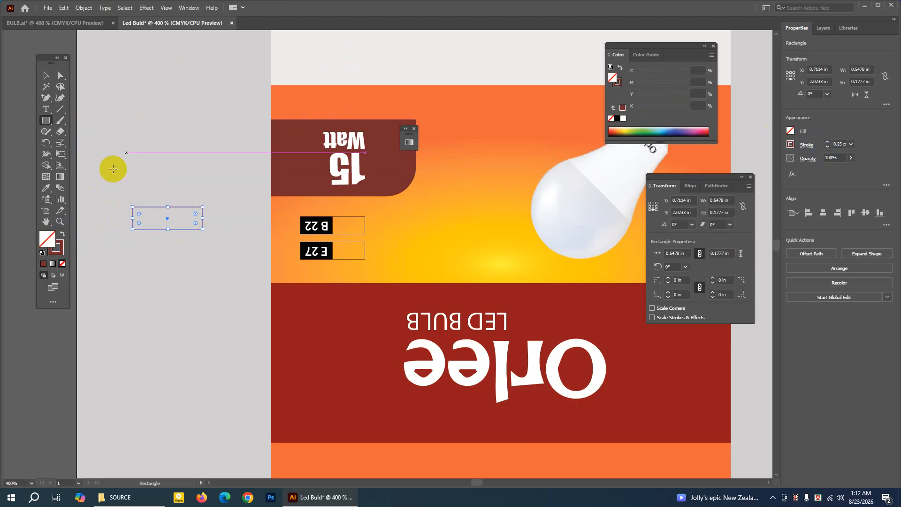
double_click(56, 249)
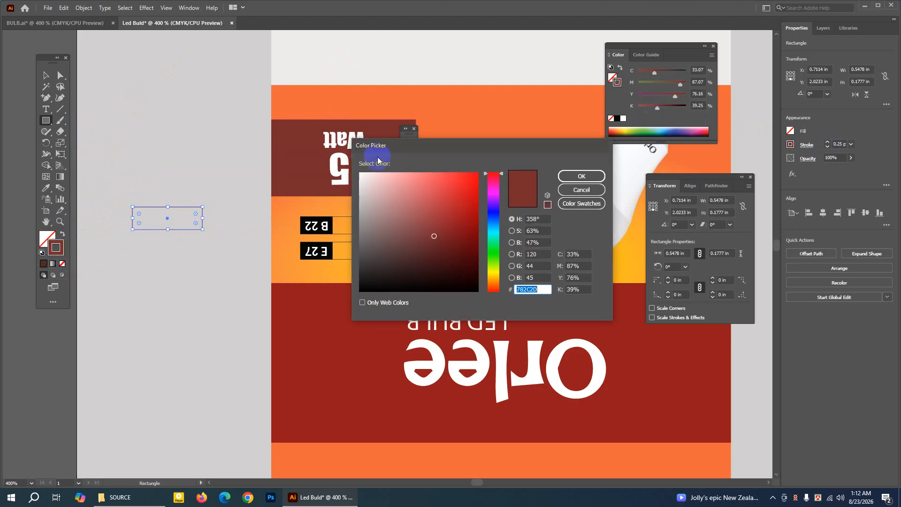
click(372, 287)
click(582, 177)
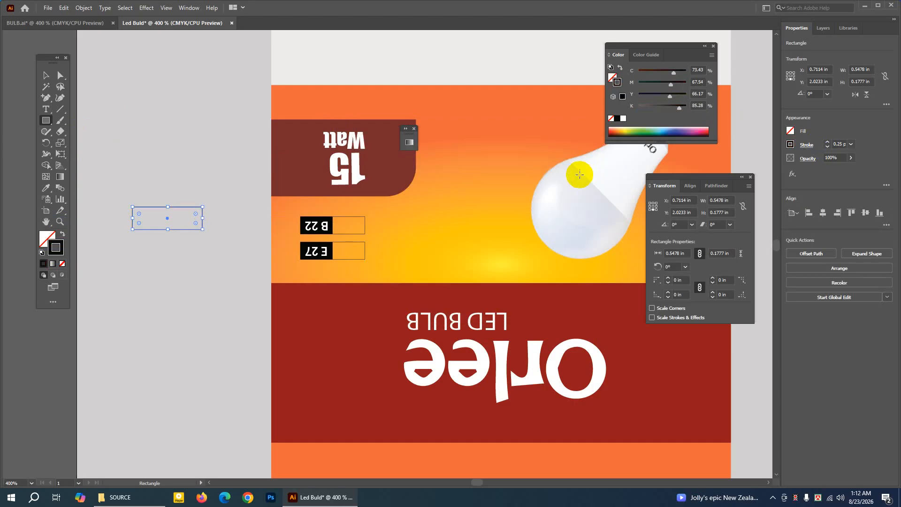
click(171, 120)
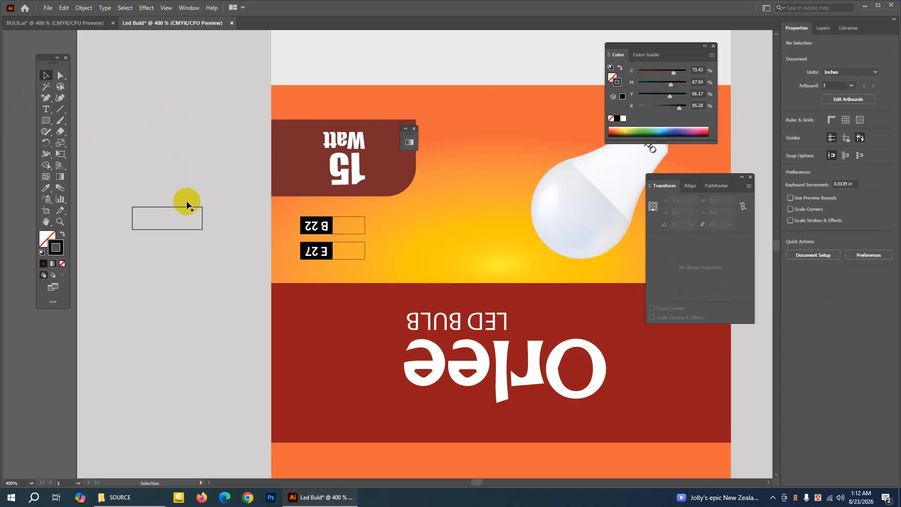
Duplicate the outlined rectangle directly in front of the original.
click(186, 207)
click(66, 9)
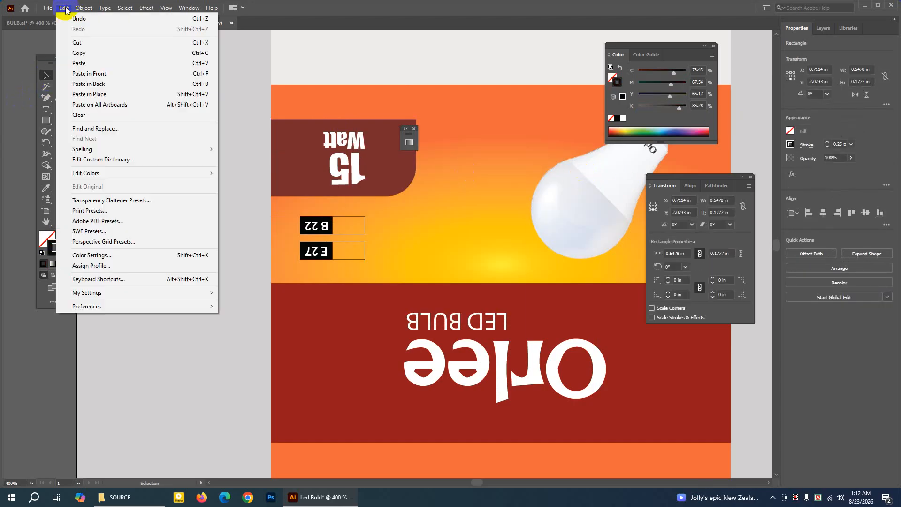
click(86, 49)
click(64, 9)
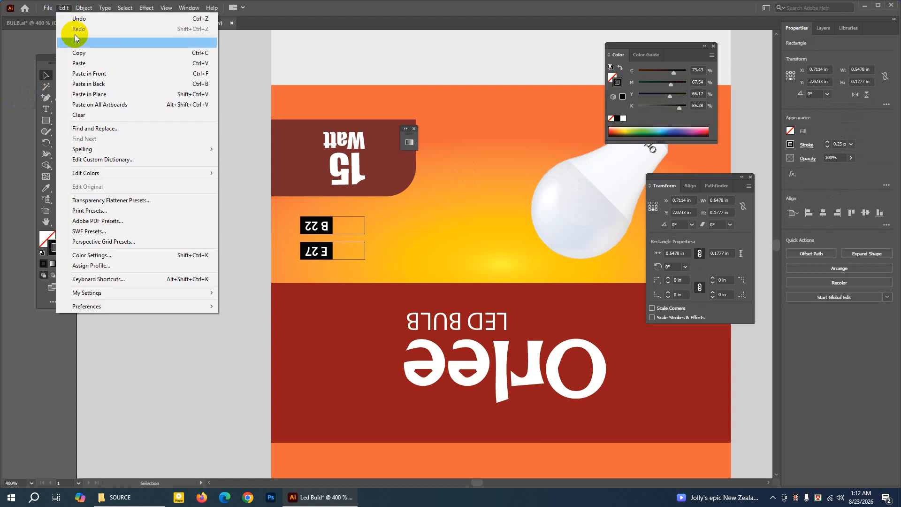
click(89, 74)
Turn the duplicate's outline colour into a solid fill and narrow it to about 0.27 in over the rectangle's left half.
click(61, 248)
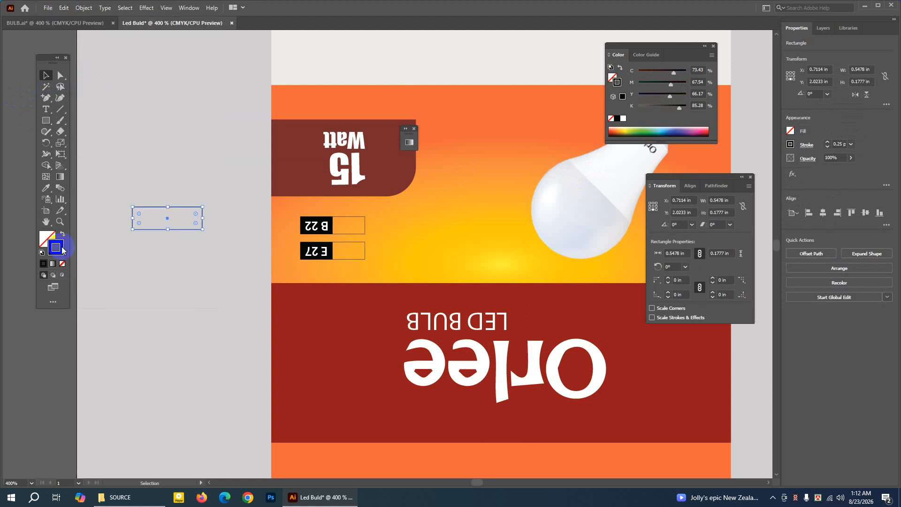
click(62, 234)
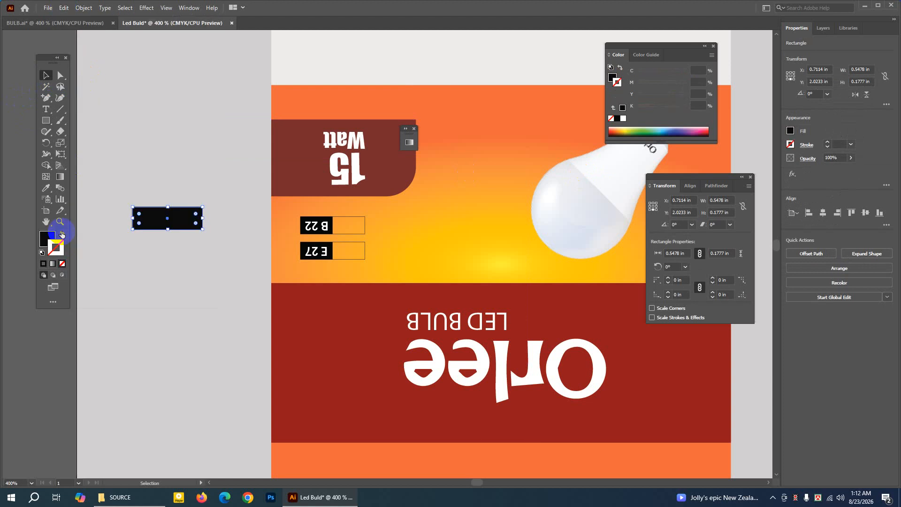
drag(202, 219, 167, 218)
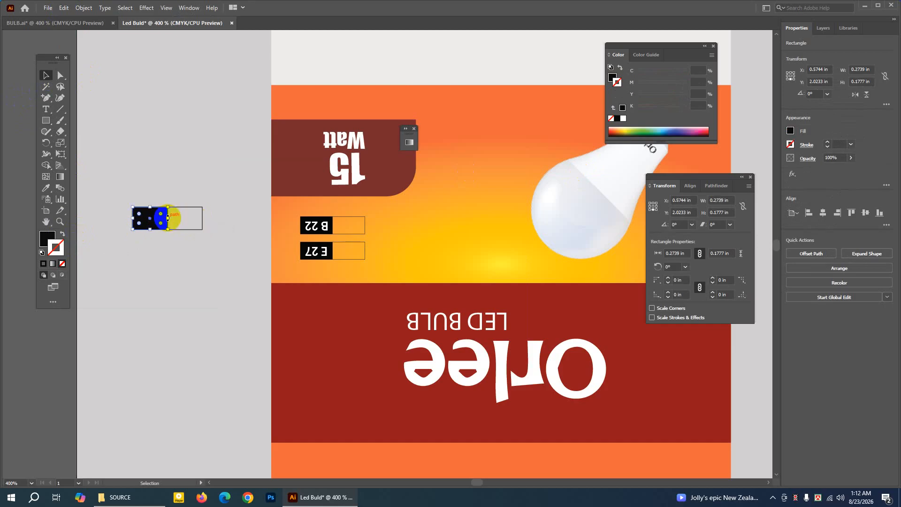
Delete the outlined rectangle and its black half on the empty area left of the box's upper gradient panel.
click(43, 75)
click(193, 209)
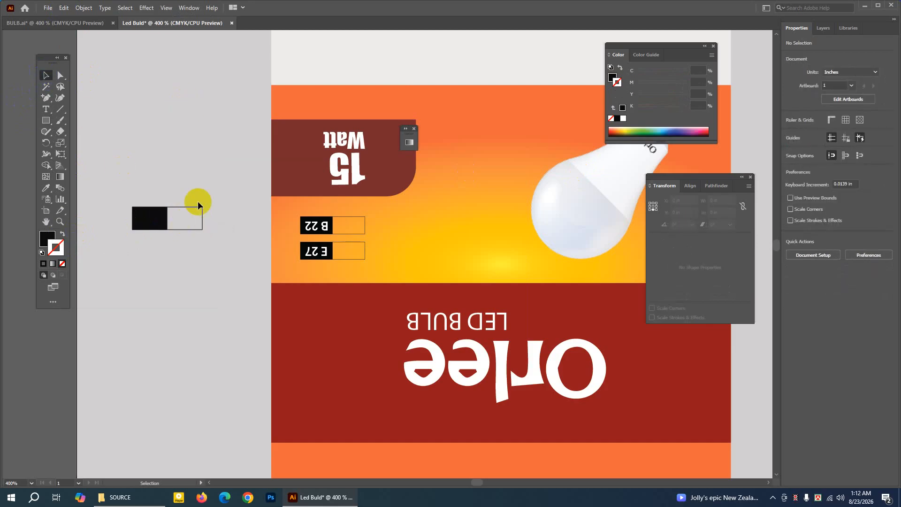
click(153, 215)
drag(115, 171, 215, 252)
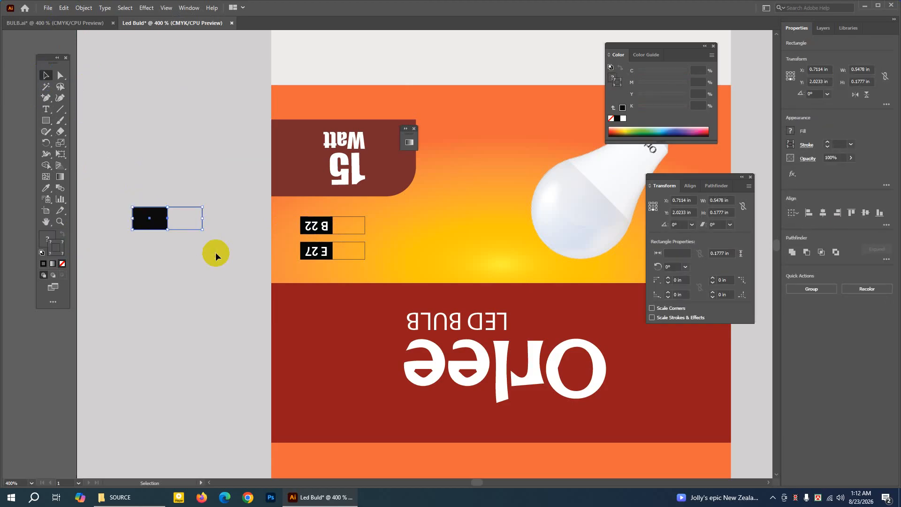
key(Delete)
Extend the artboard's upper edge upward to make it about 12.6 in tall.
click(46, 222)
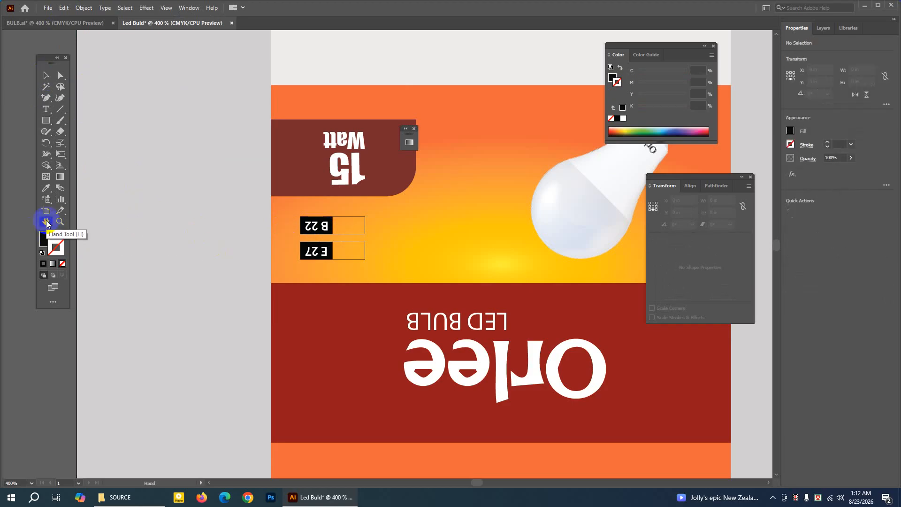
key(ctrl+1)
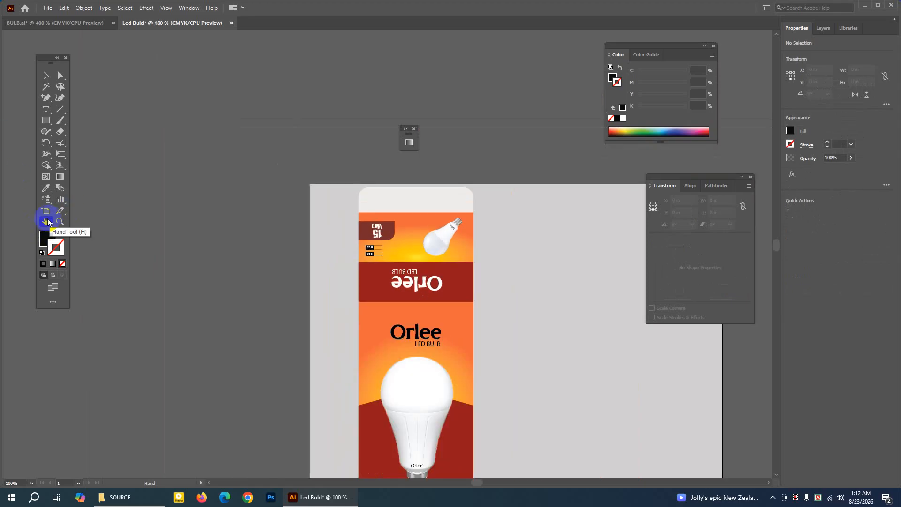
drag(357, 282, 241, 193)
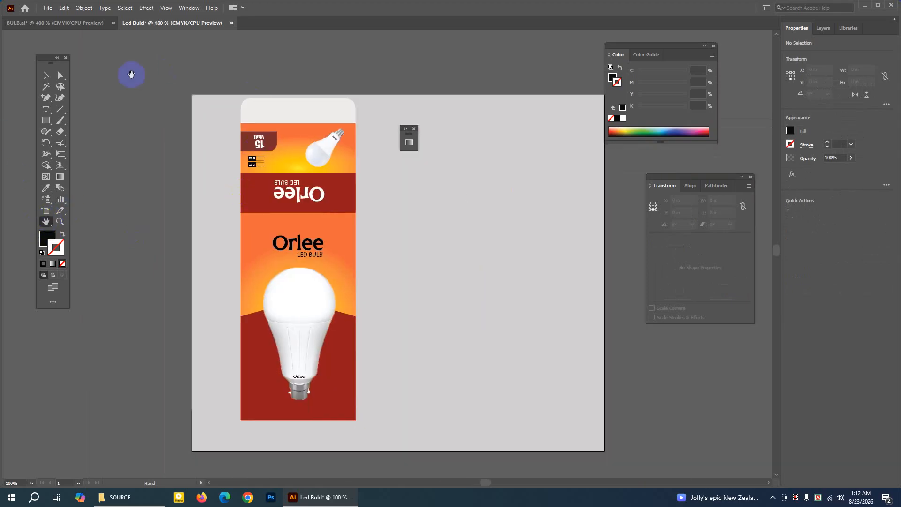
click(47, 77)
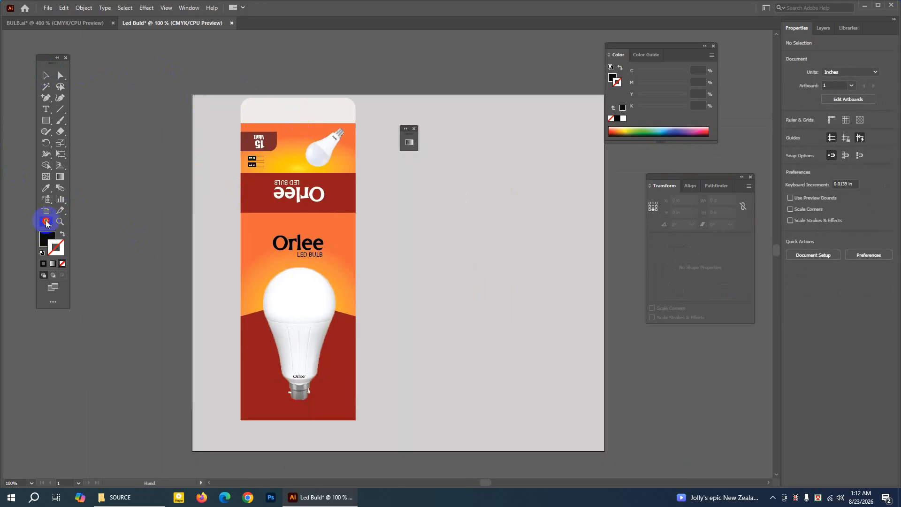
drag(308, 199, 235, 196)
click(52, 76)
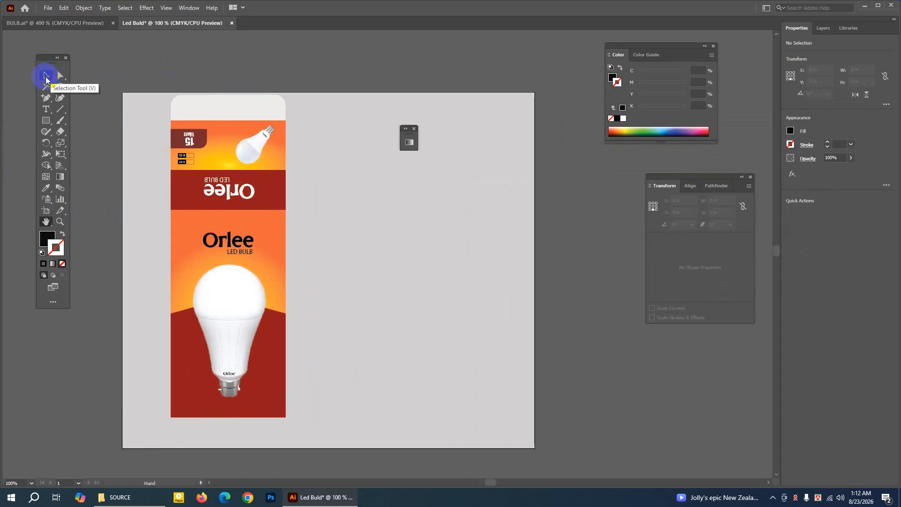
click(46, 210)
drag(330, 93, 330, 46)
click(46, 74)
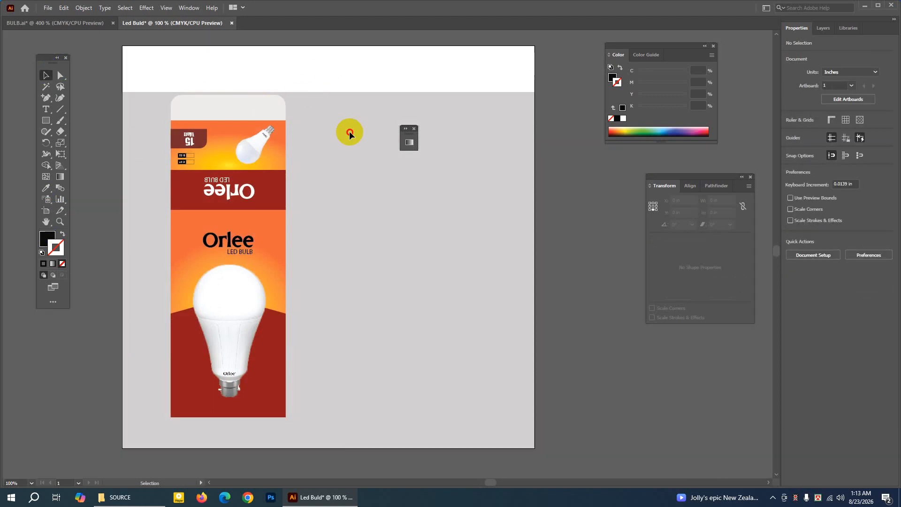
Unlock all objects and stretch the light grey background rectangle up to the artboard's new upper edge, 12.6168 in tall.
click(86, 7)
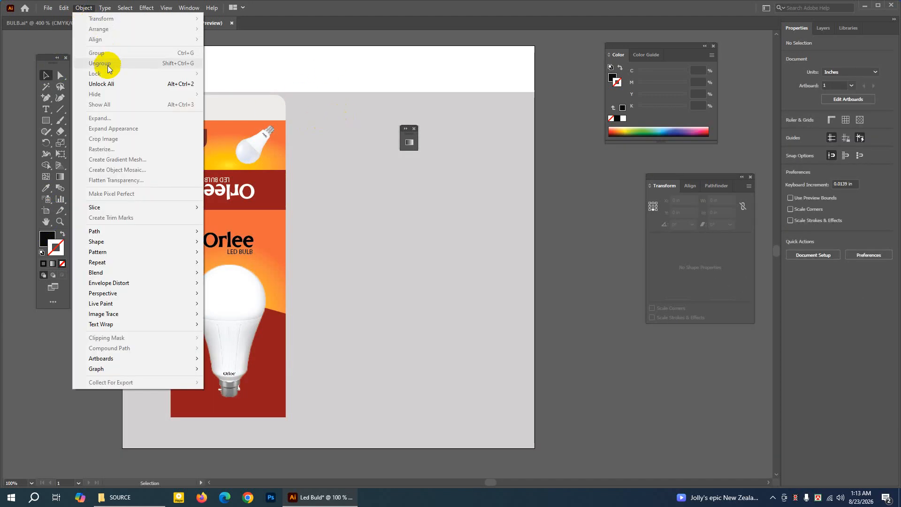
click(102, 84)
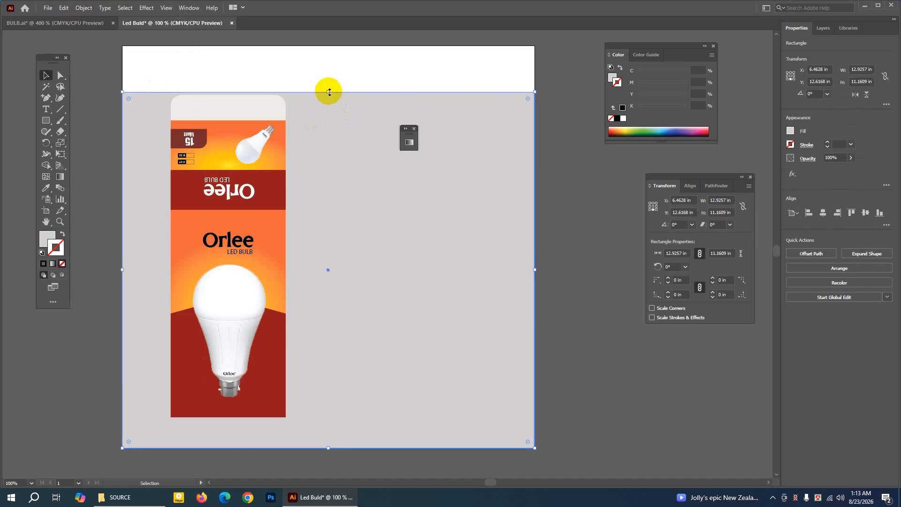
drag(329, 93, 332, 46)
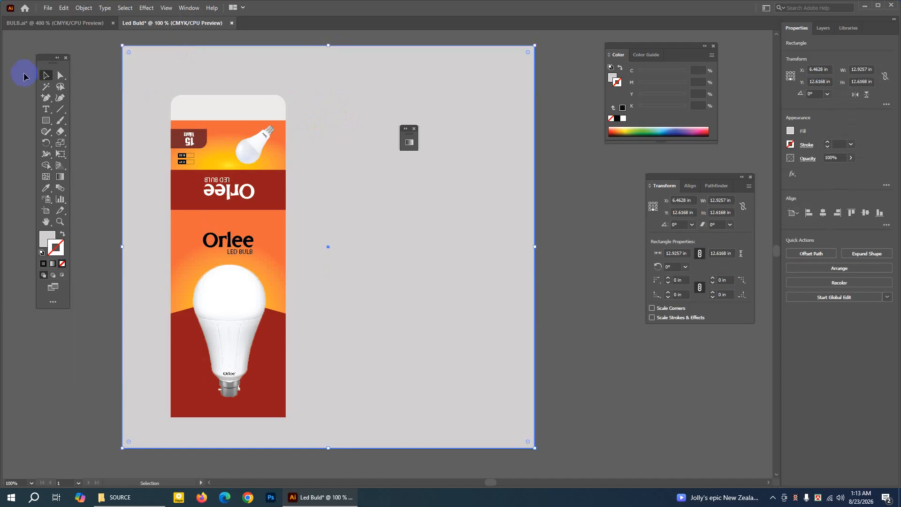
Lock the light grey background rectangle and close the small floating Gradient panel.
click(100, 49)
click(147, 56)
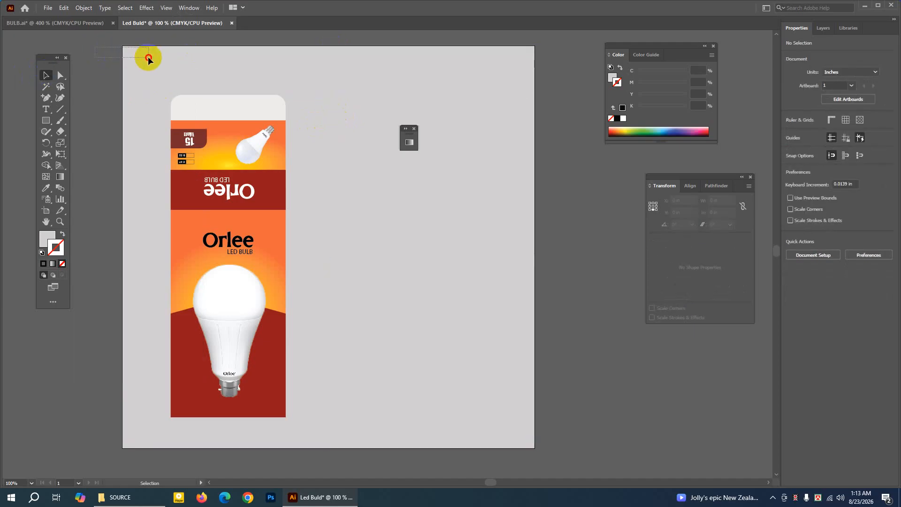
click(84, 8)
mouse_move(115, 75)
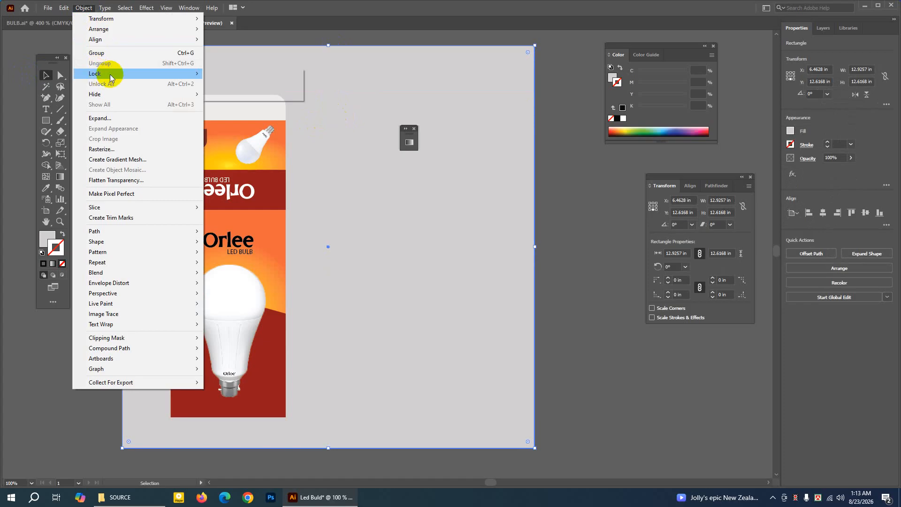
click(229, 74)
click(560, 148)
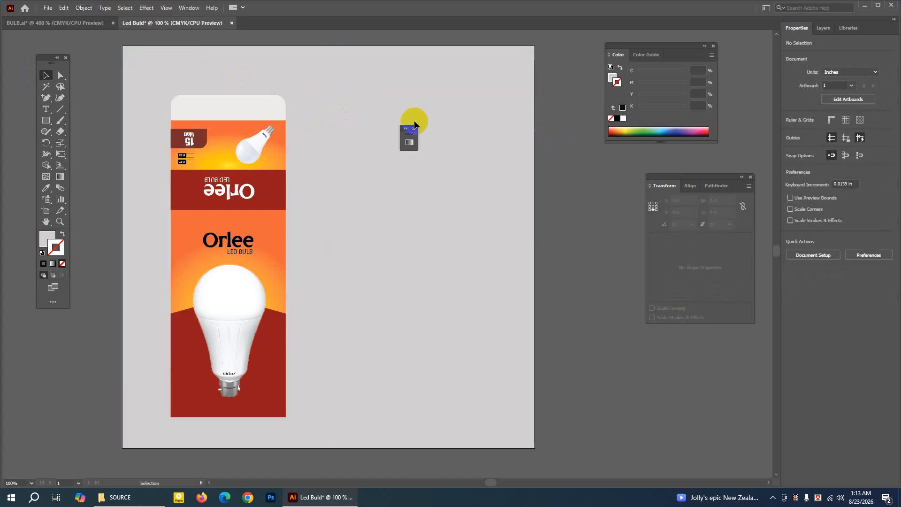
click(415, 128)
Switch to the BULB.ai document and move the loose orange gradient square to the empty area right of the box layout.
click(86, 23)
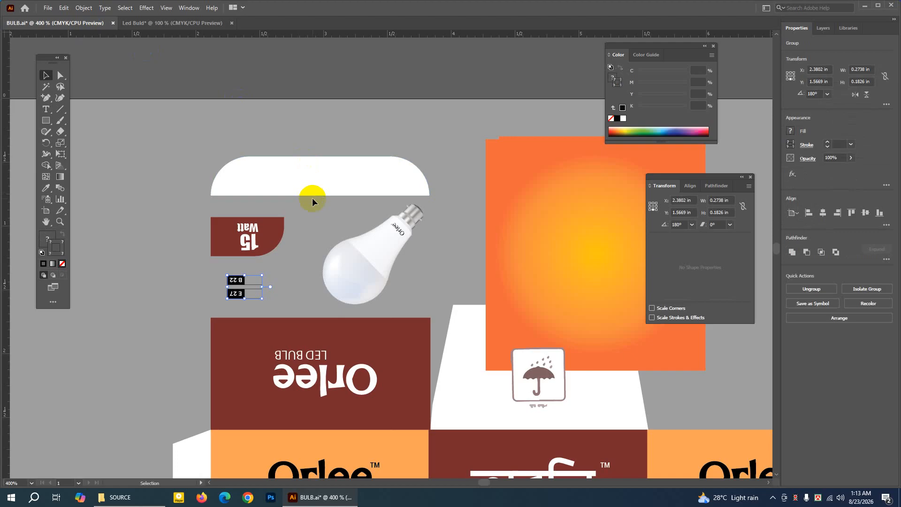
click(46, 227)
drag(359, 276, 298, 177)
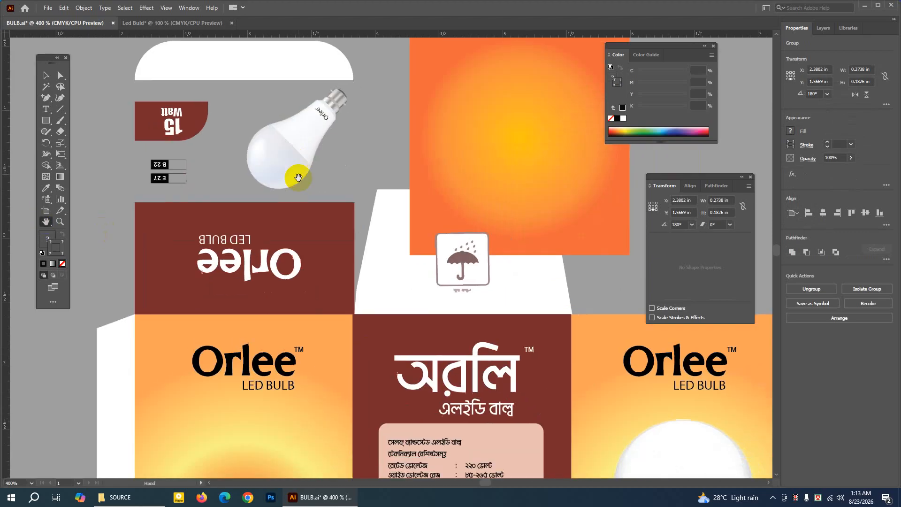
drag(495, 293, 437, 263)
key(ctrl+minus)
key(ctrl+minus)
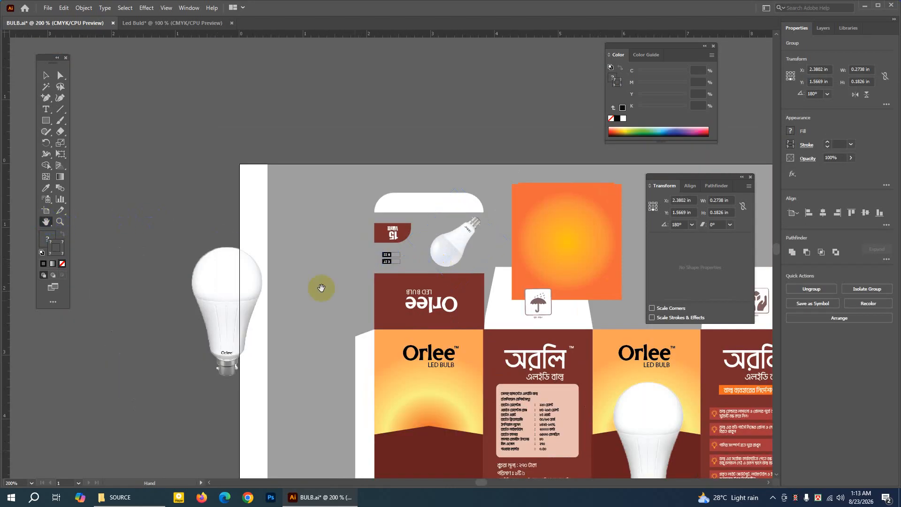
drag(321, 288, 144, 175)
click(46, 76)
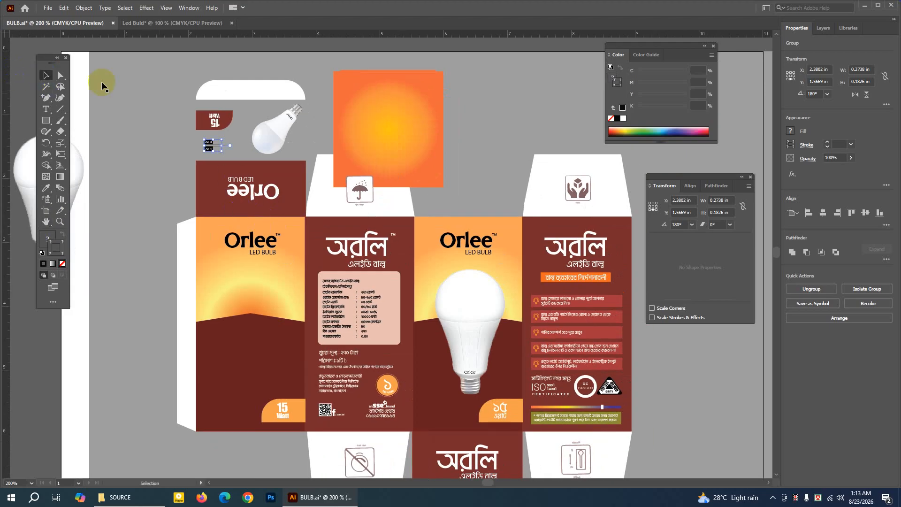
drag(372, 125, 688, 382)
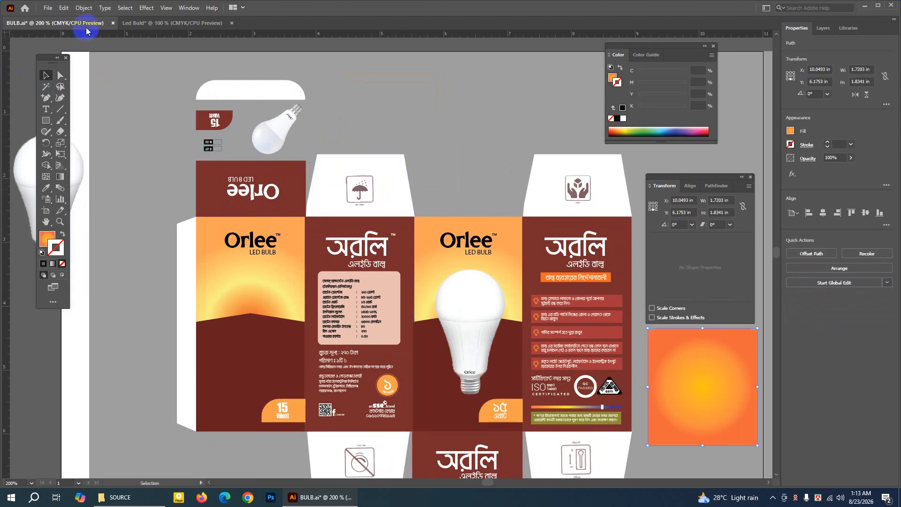
Back in the Led Buld document, copy the large front panel with its logo and bulb, paste it in front and place it flush right of the original.
click(173, 23)
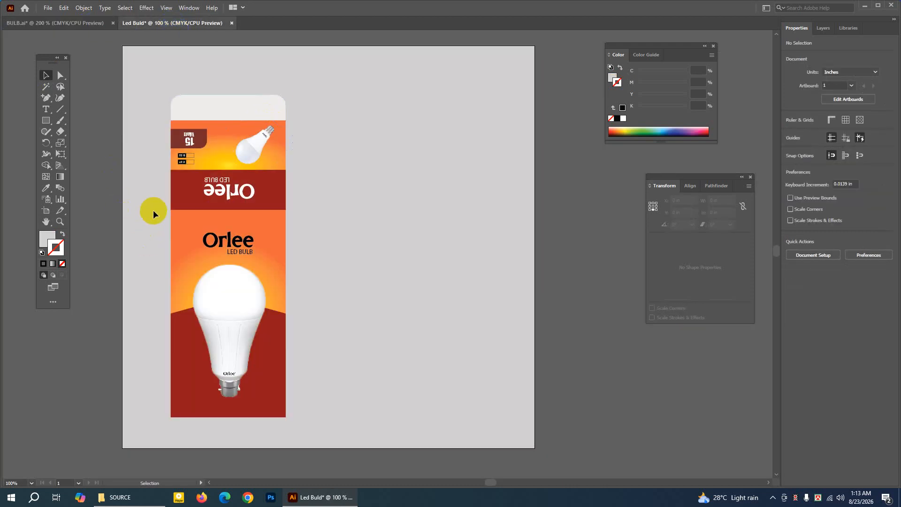
drag(150, 213, 296, 428)
click(65, 7)
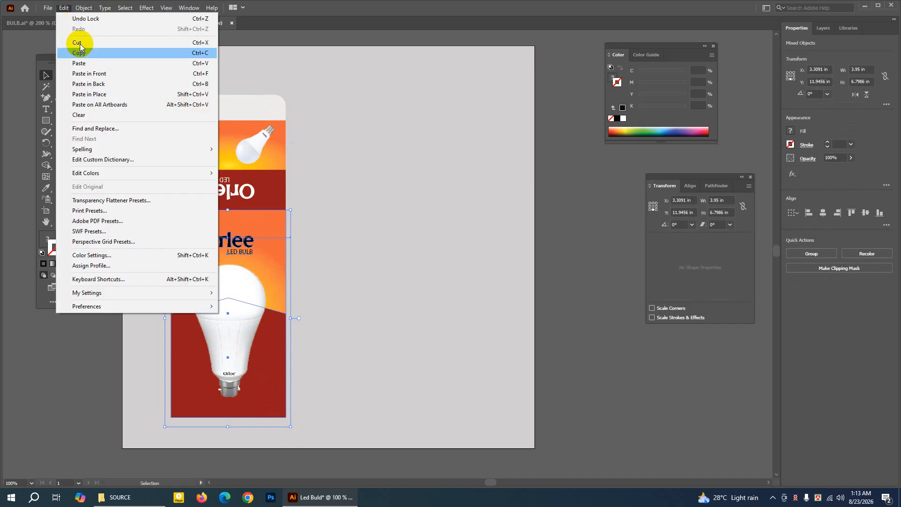
click(79, 53)
click(63, 8)
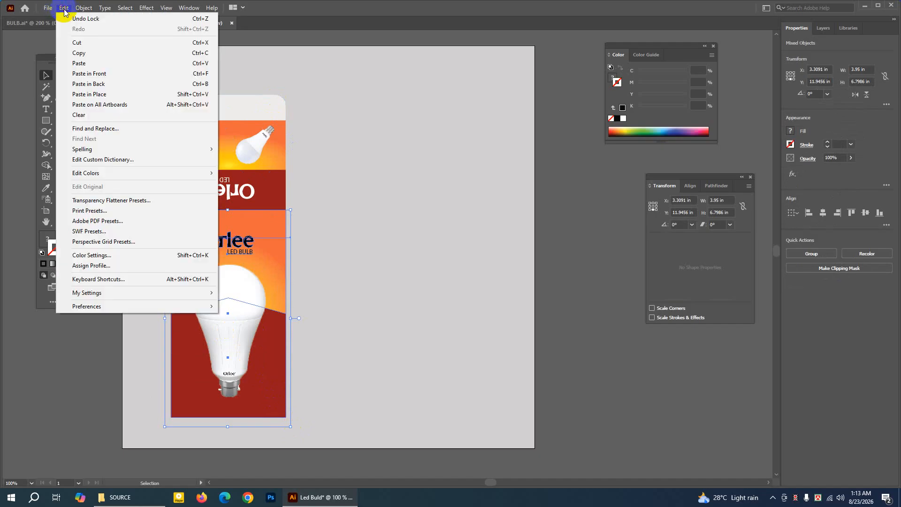
click(89, 73)
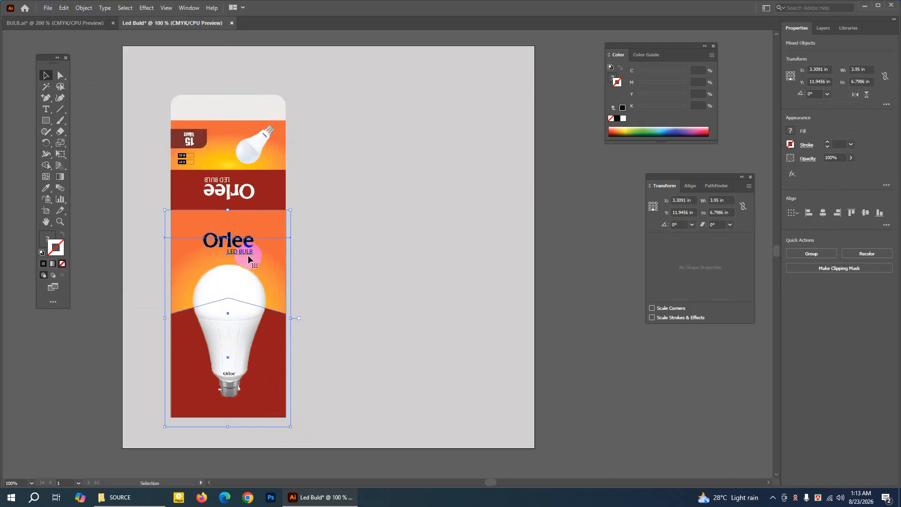
drag(248, 257, 364, 256)
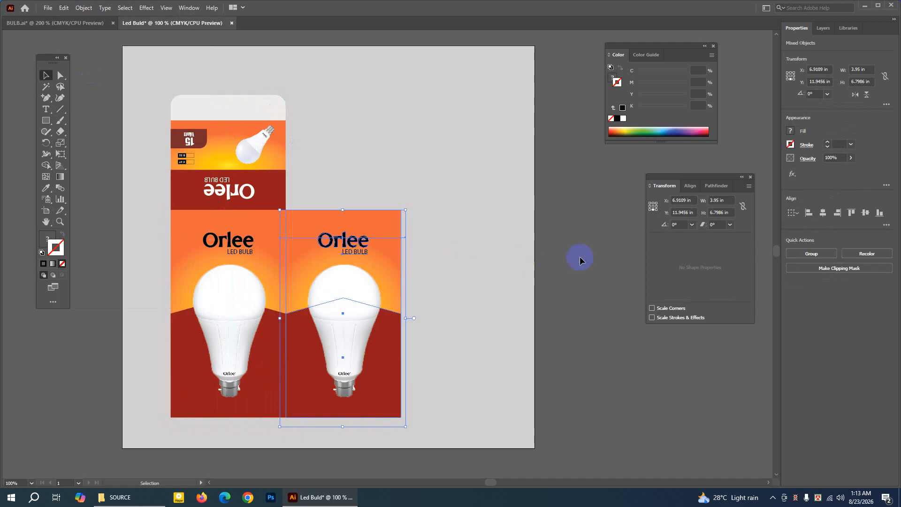
Delete the bulb image from the duplicated panel.
click(537, 253)
click(336, 285)
key(Delete)
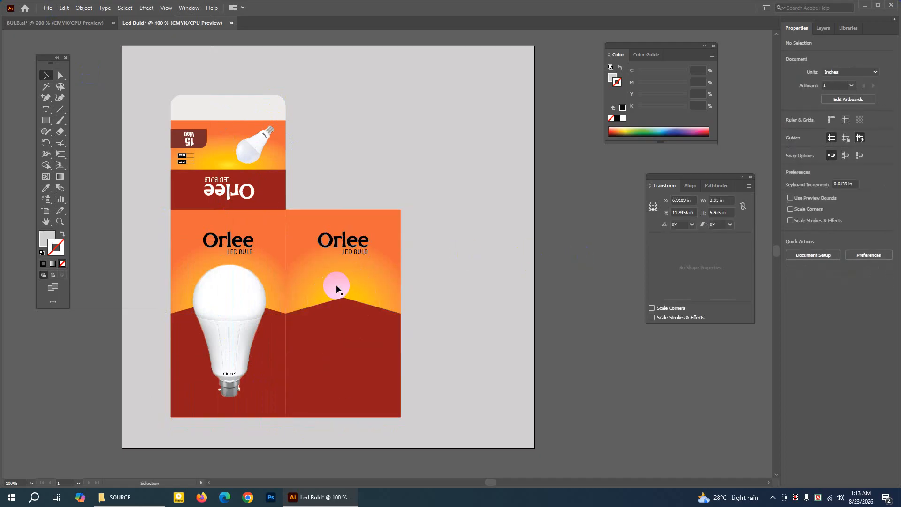
Move the duplicated panel's Orlee LED BULB logo outside the artboard and delete the panel's dark red peaked shape.
click(345, 241)
drag(344, 241, 576, 237)
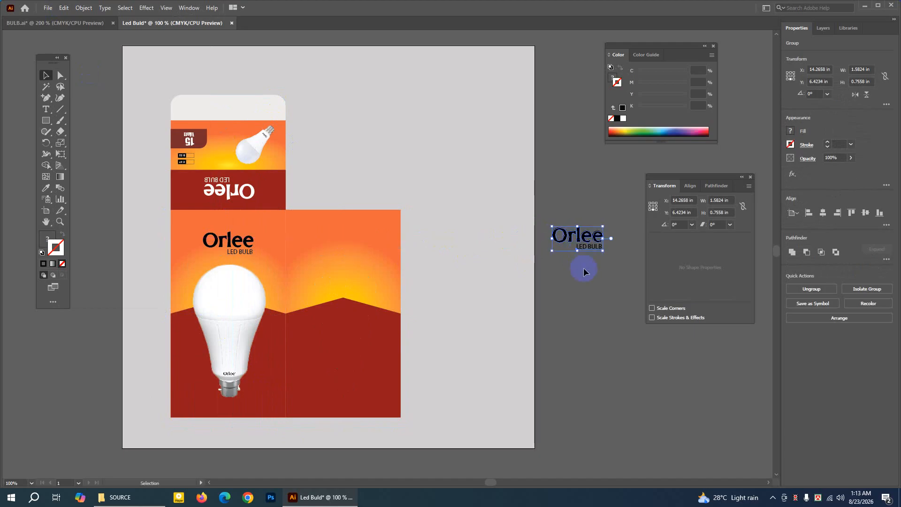
click(335, 325)
key(Delete)
Replace the duplicated panel's gradient fill with solid dark red 87070D.
click(339, 268)
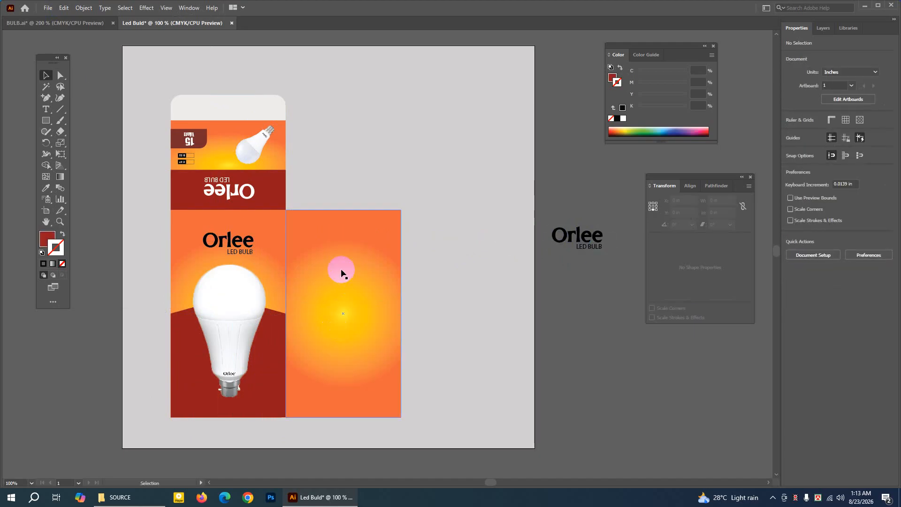
click(40, 239)
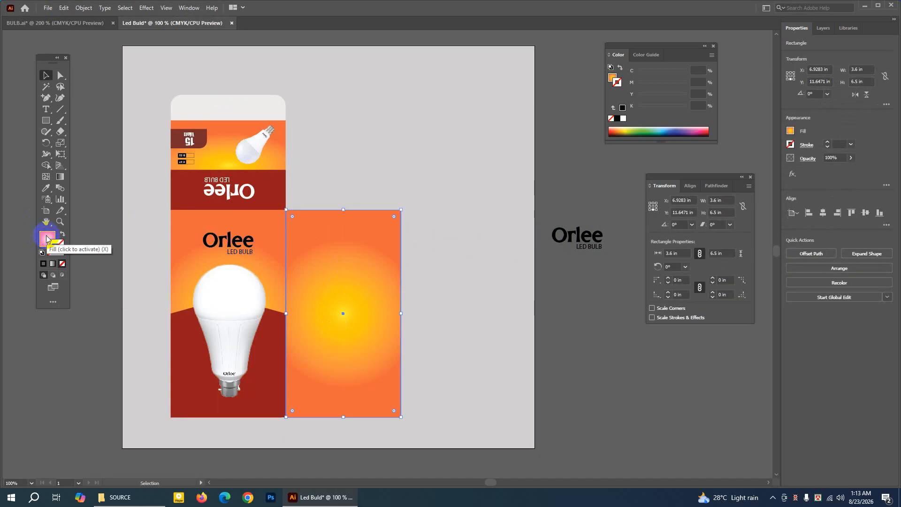
click(47, 239)
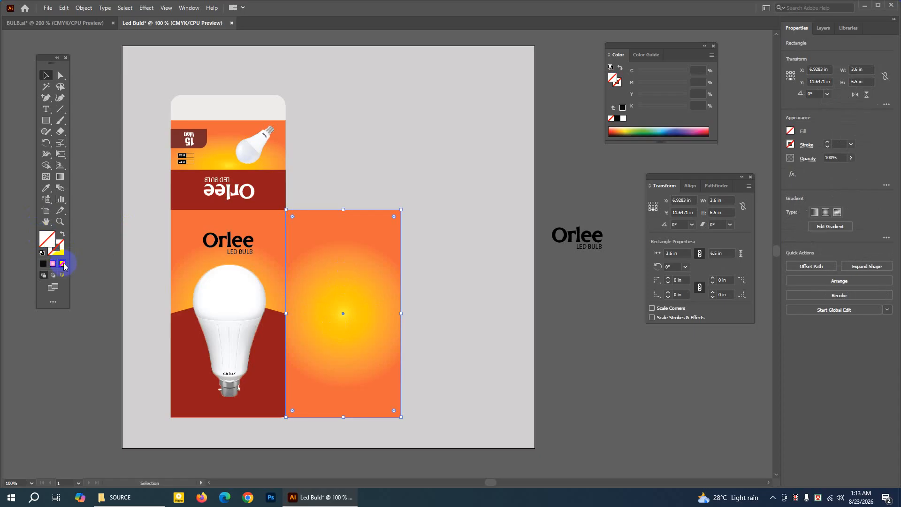
click(63, 265)
double_click(51, 242)
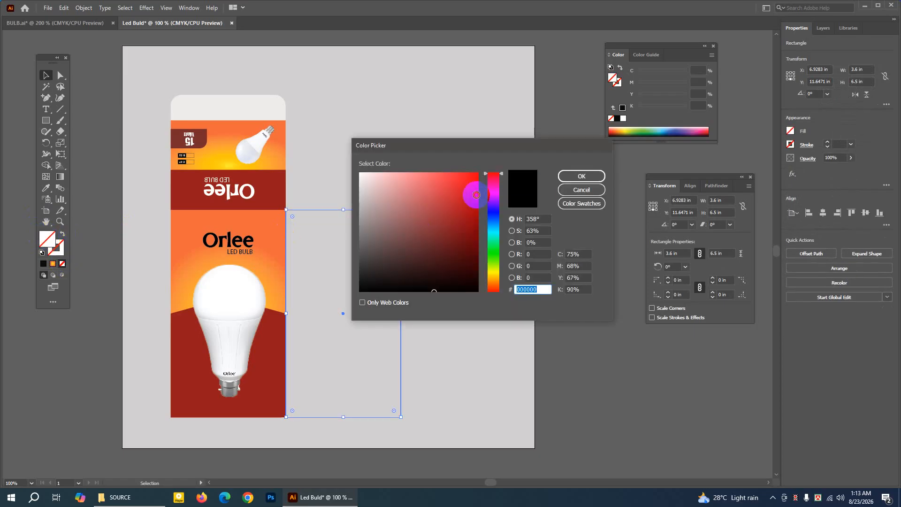
drag(477, 194, 473, 228)
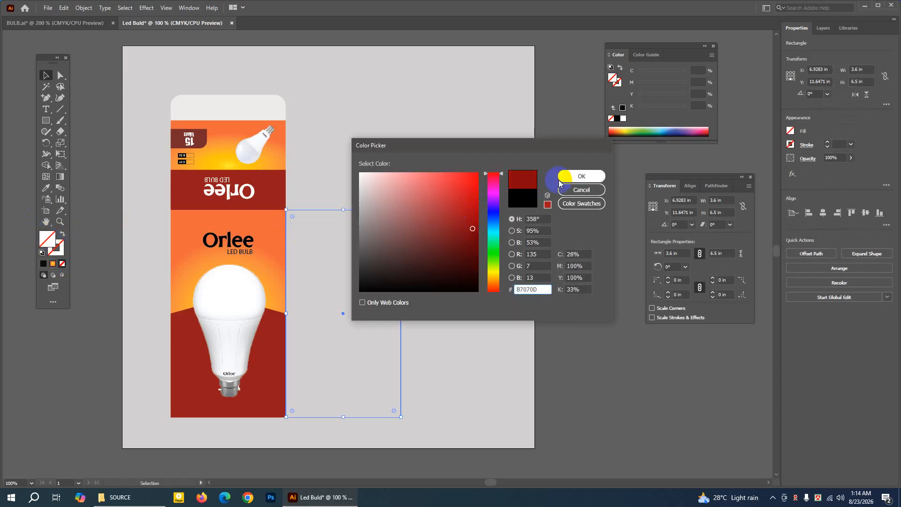
click(560, 179)
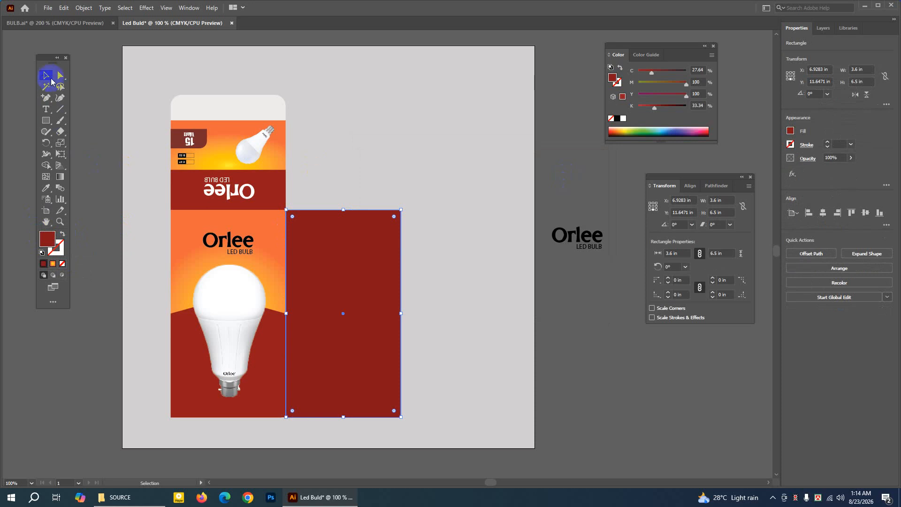
click(348, 151)
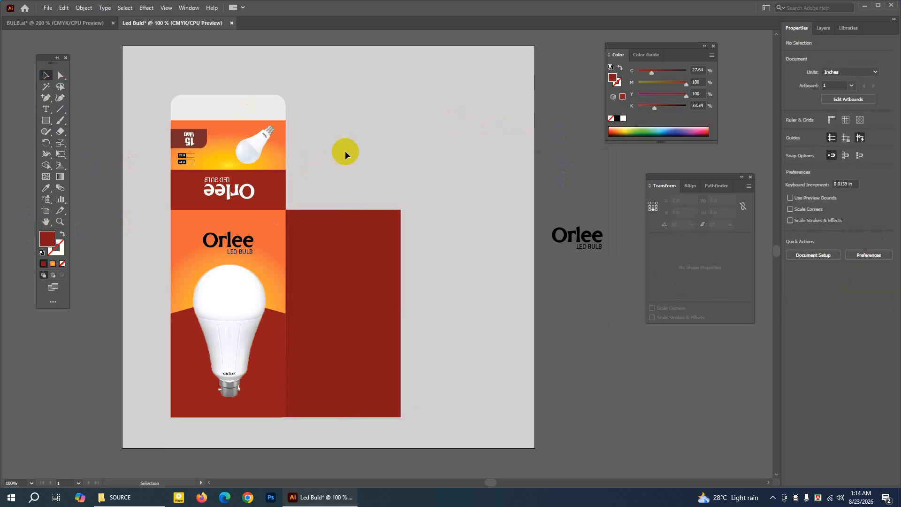
Check the BULB.ai reference, then copy the solid dark red panel, paste it in front and move the copy straight above the original.
click(327, 240)
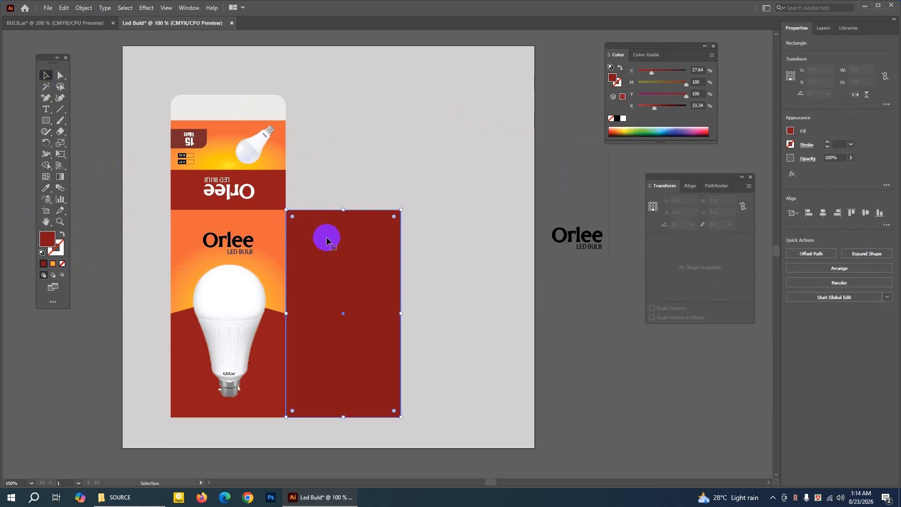
click(46, 223)
drag(160, 76, 153, 118)
click(80, 25)
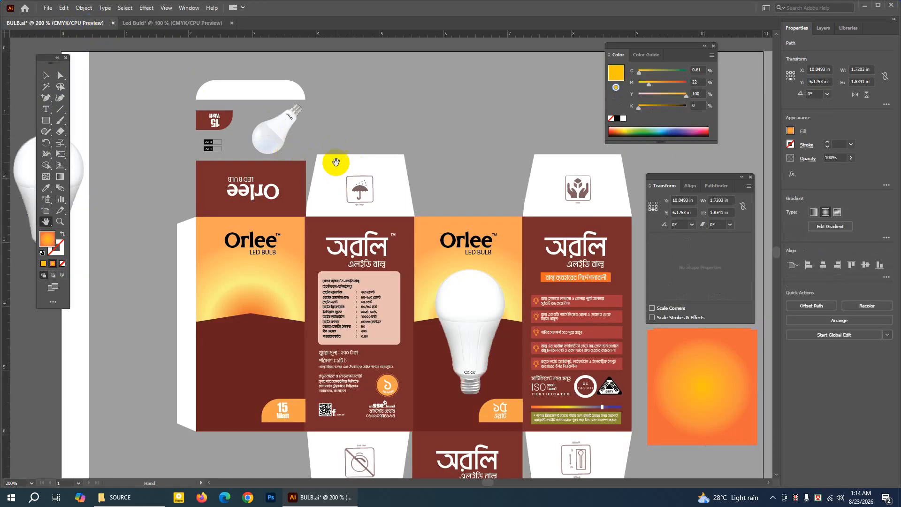
click(142, 22)
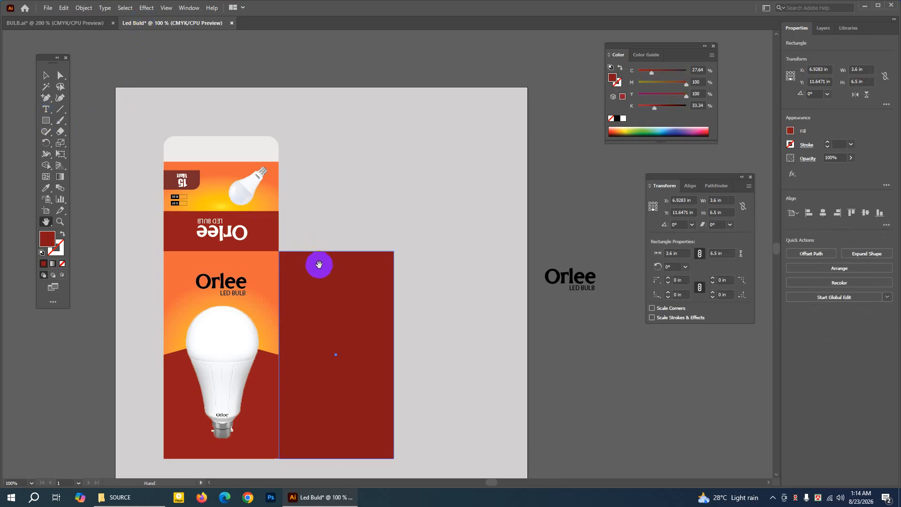
click(46, 76)
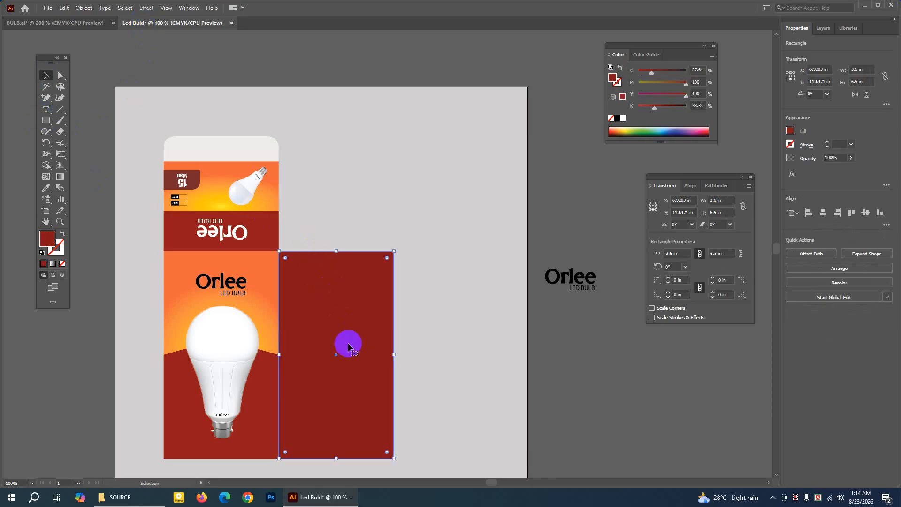
drag(64, 8, 79, 55)
click(64, 8)
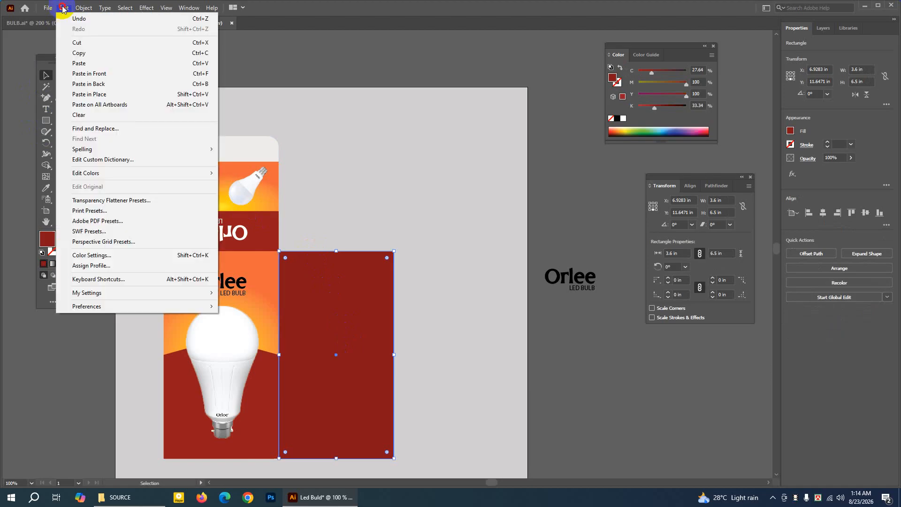
click(81, 74)
drag(330, 327, 330, 115)
drag(366, 181, 364, 181)
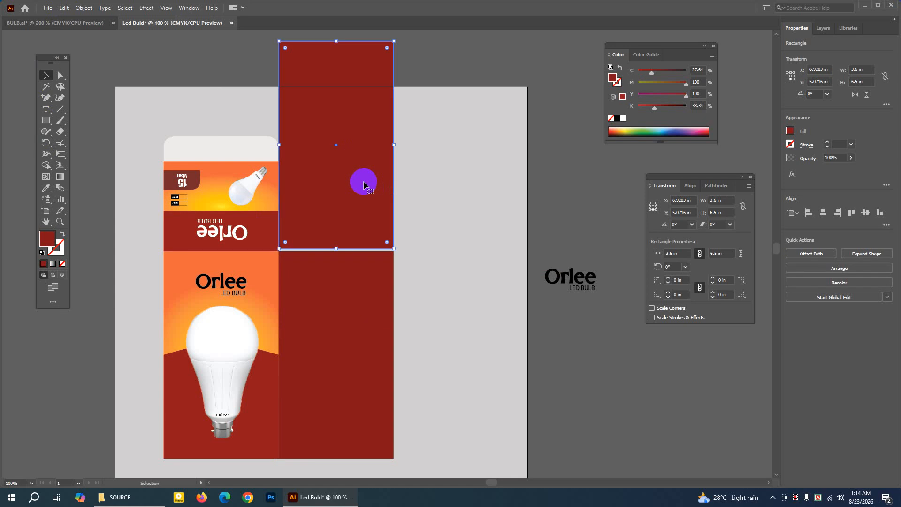
Nudge the upper red copy down until its bottom edge meets the top edge of the original panel.
key(Down)
key(Down)
key(Down)
key(Down)
key(Down)
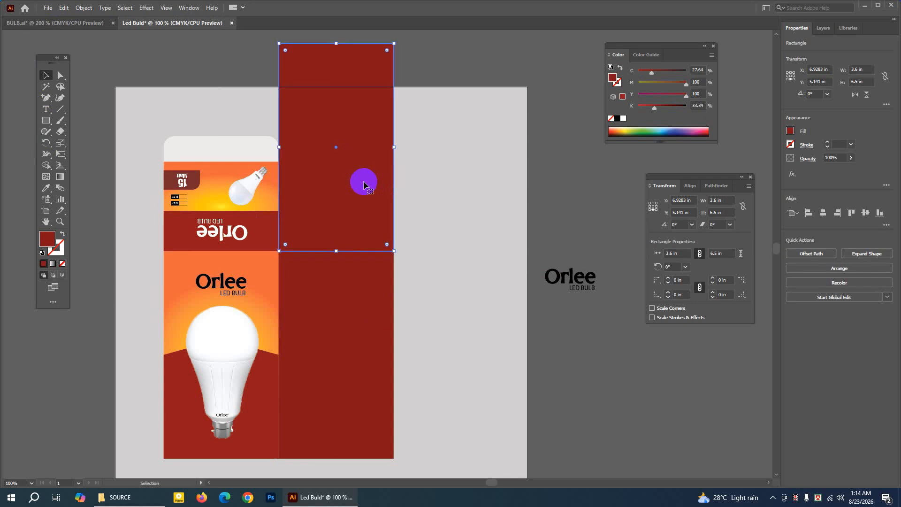
click(188, 66)
click(363, 150)
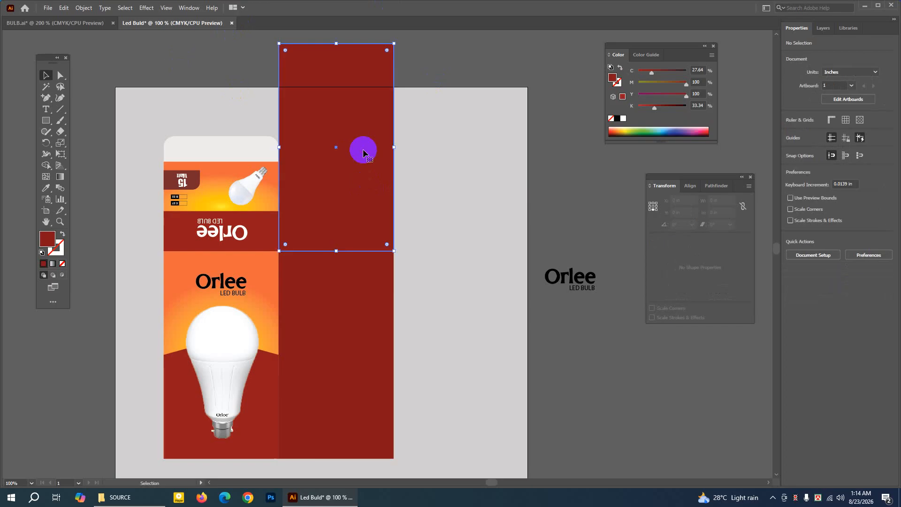
key(Down)
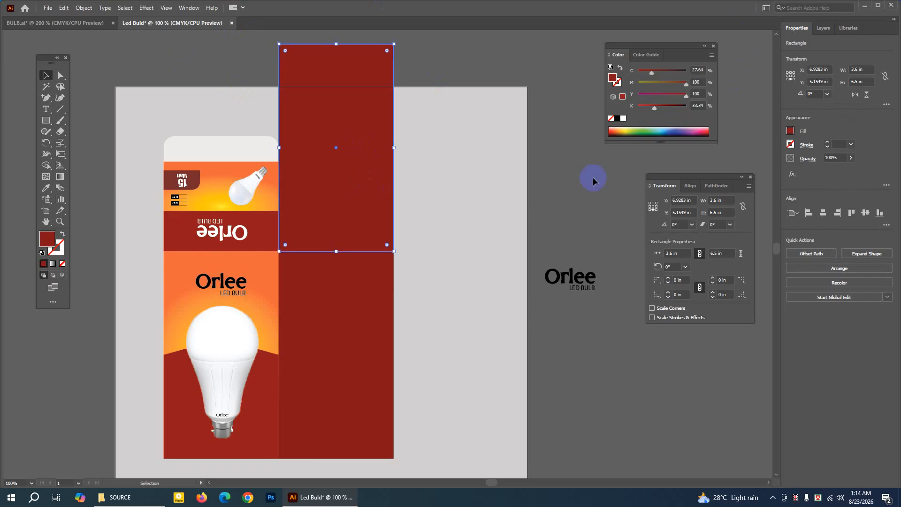
Replace the upper copy's dark red fill with white.
click(398, 185)
click(366, 185)
click(623, 118)
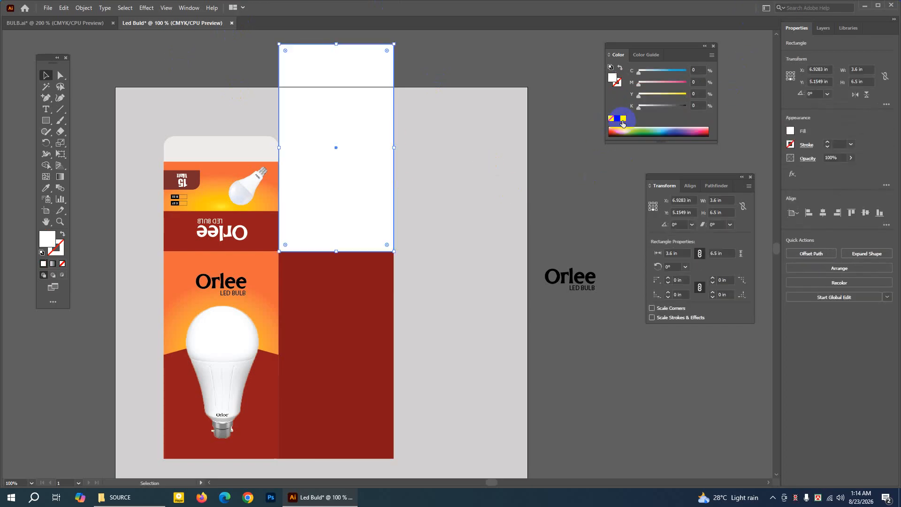
click(500, 178)
click(340, 73)
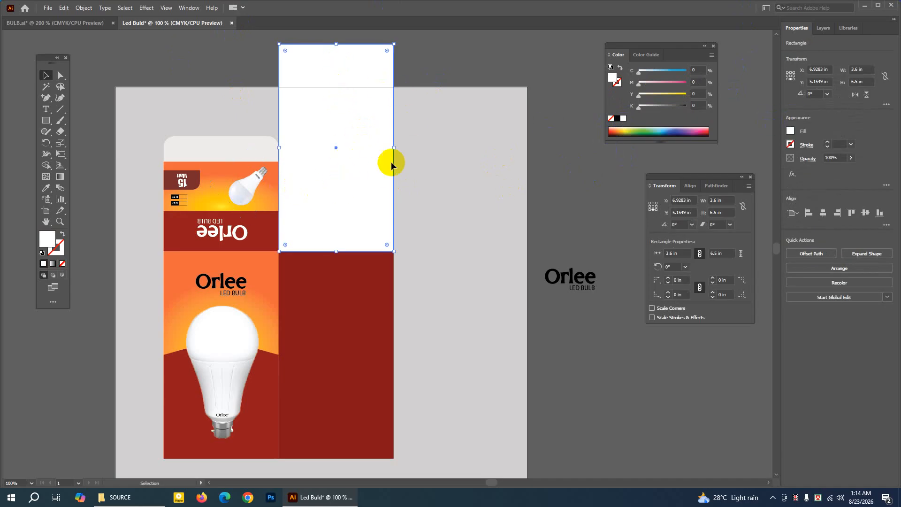
Try heights of 3.5 in and 2.5 in for the white panel, keeping its bottom edge fixed.
drag(672, 177, 434, 122)
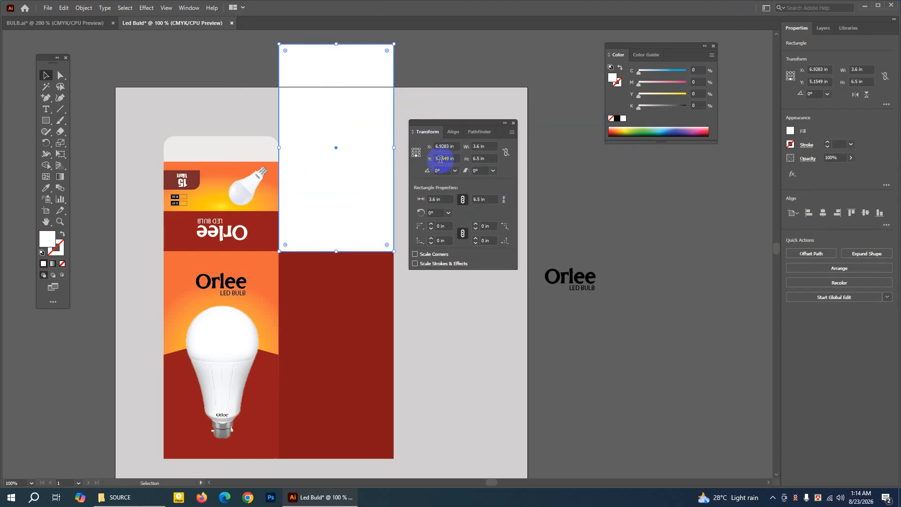
double_click(480, 158)
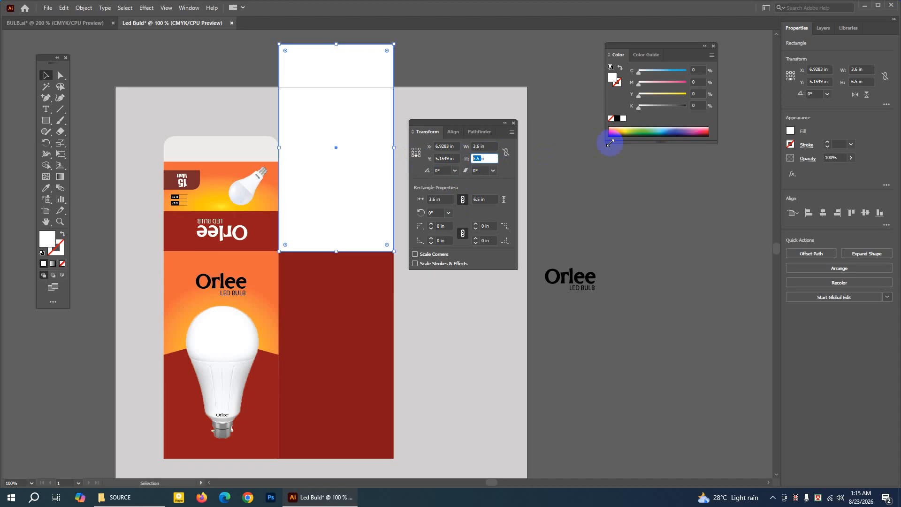
text(3.5in)
key(Return)
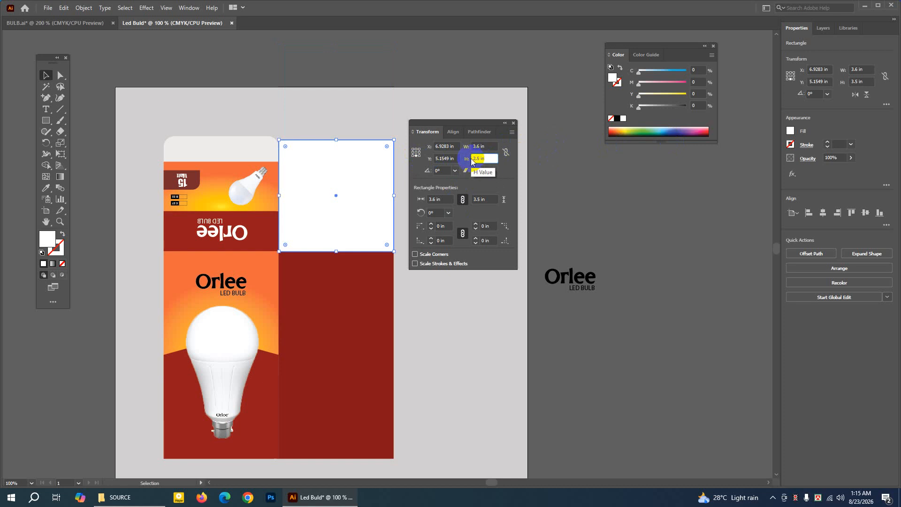
key(Return)
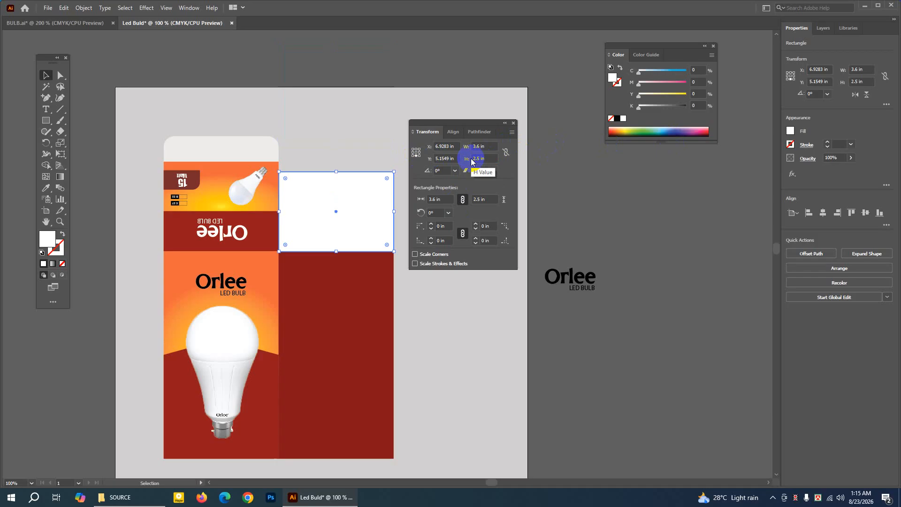
Compare the white panel with the flap in the BULB.ai reference and set its height to 2.4 in.
click(91, 22)
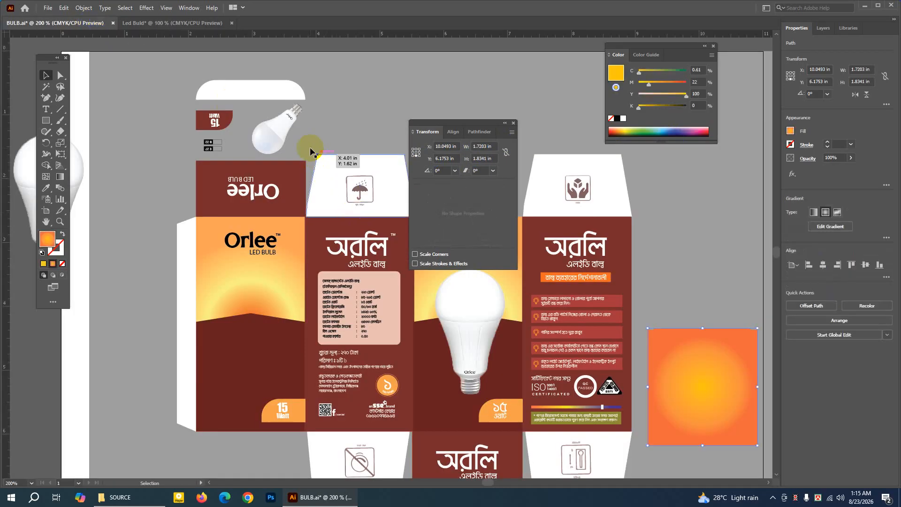
click(181, 23)
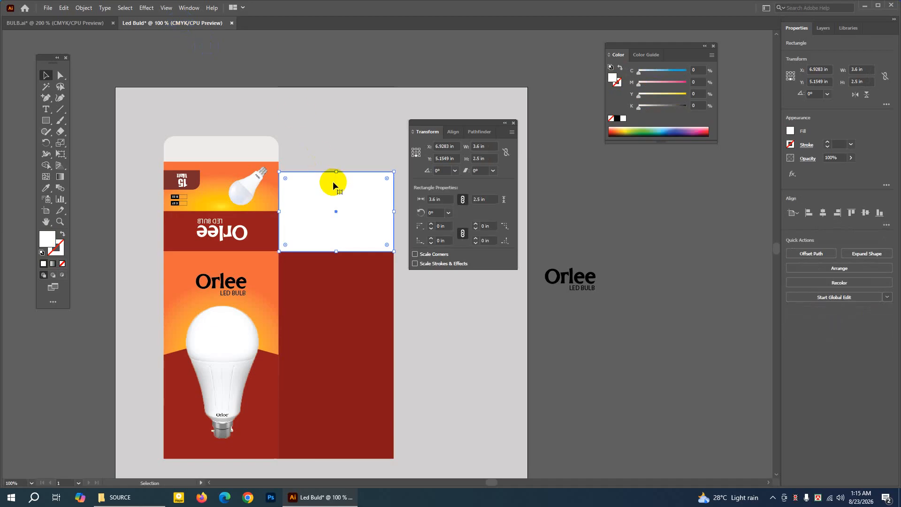
click(91, 21)
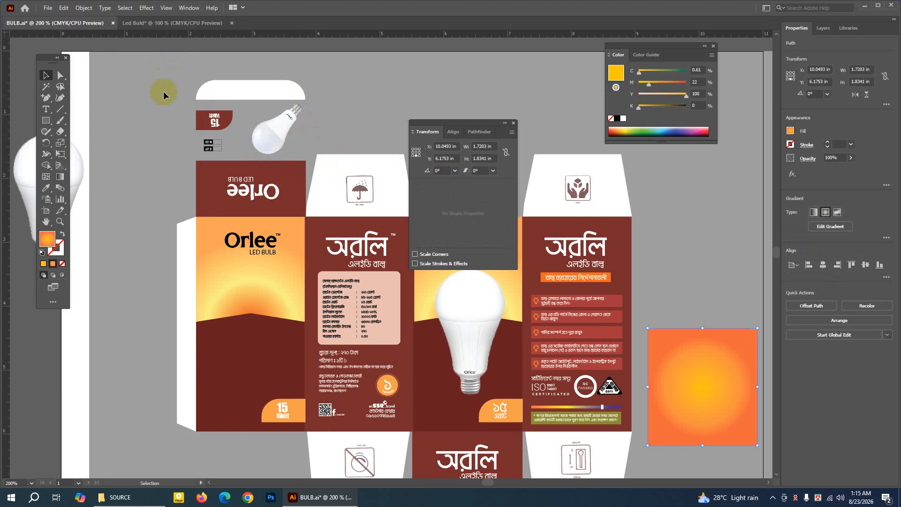
click(156, 23)
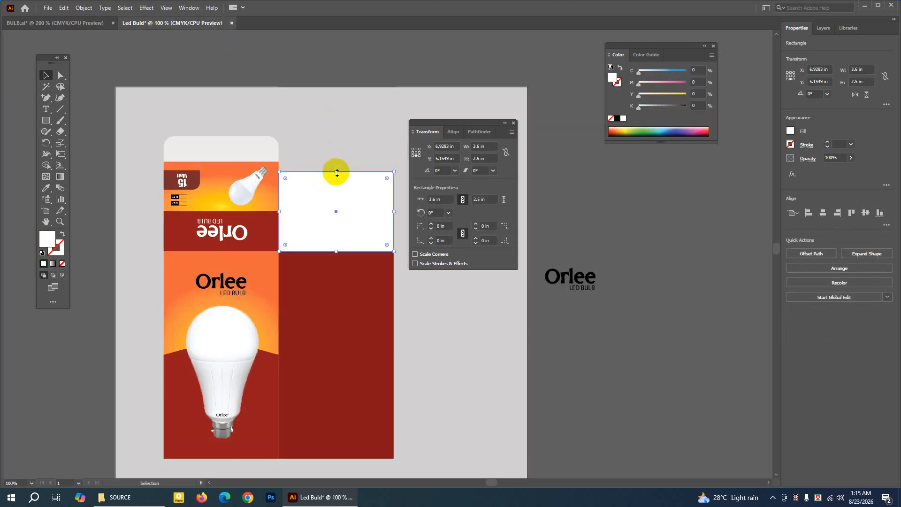
click(478, 157)
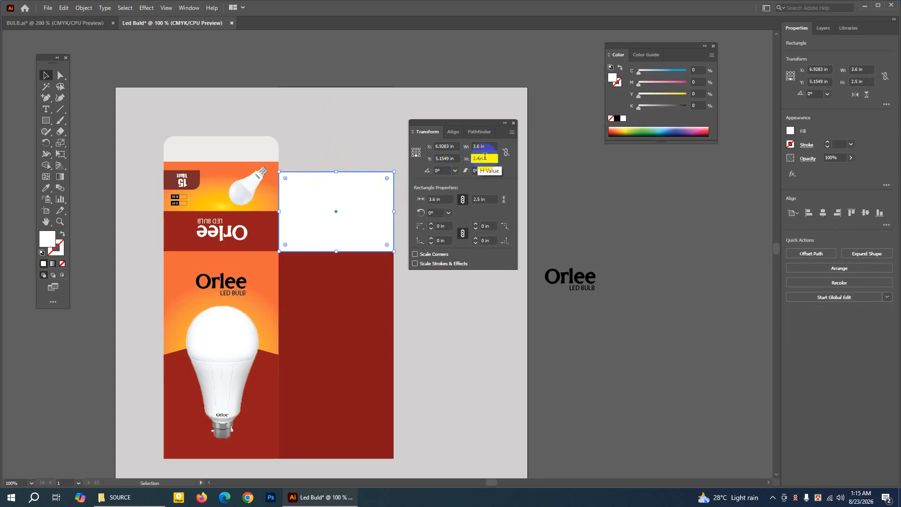
key(Return)
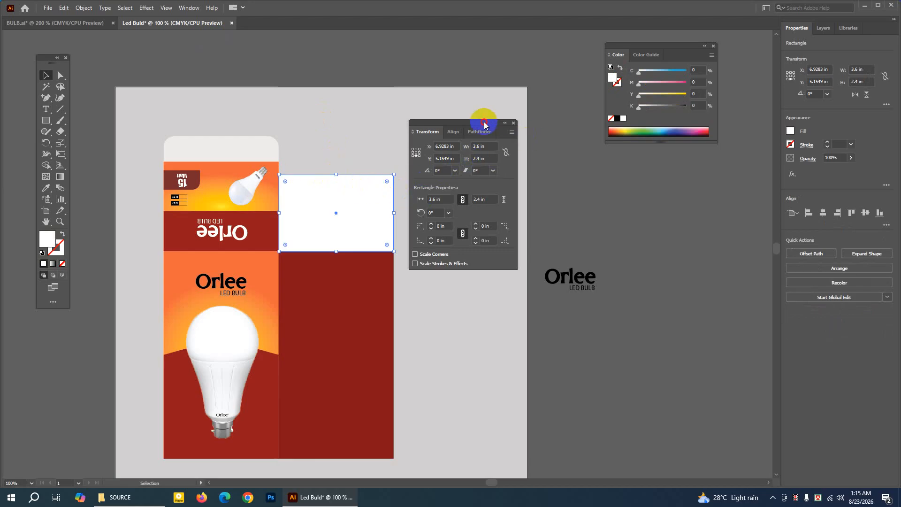
drag(480, 123, 663, 153)
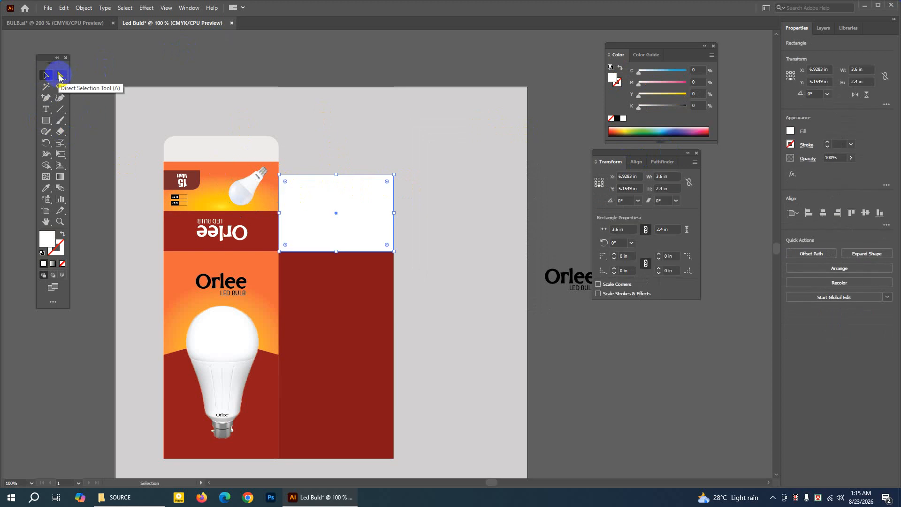
Move the white panel's two top corner points inward to form a symmetrical tapered flap, with the top-right corner at X 8.38 in.
click(60, 76)
click(280, 175)
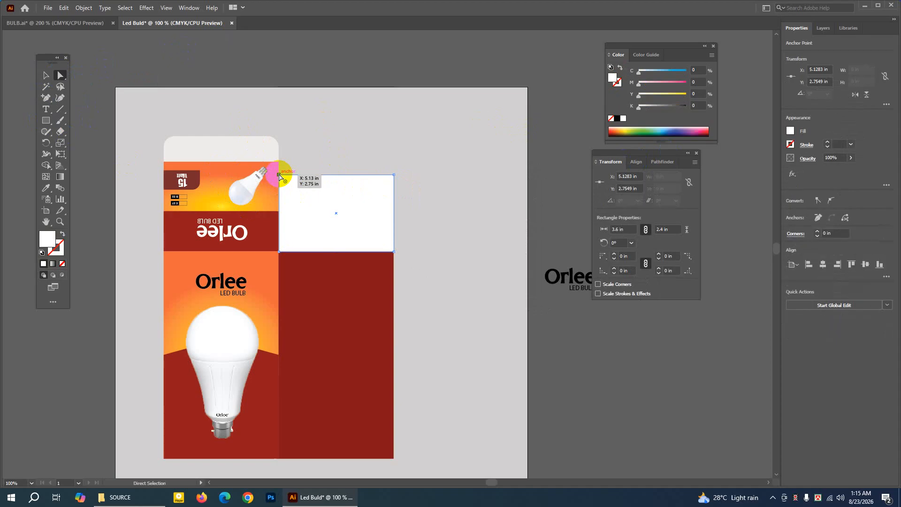
key(Right)
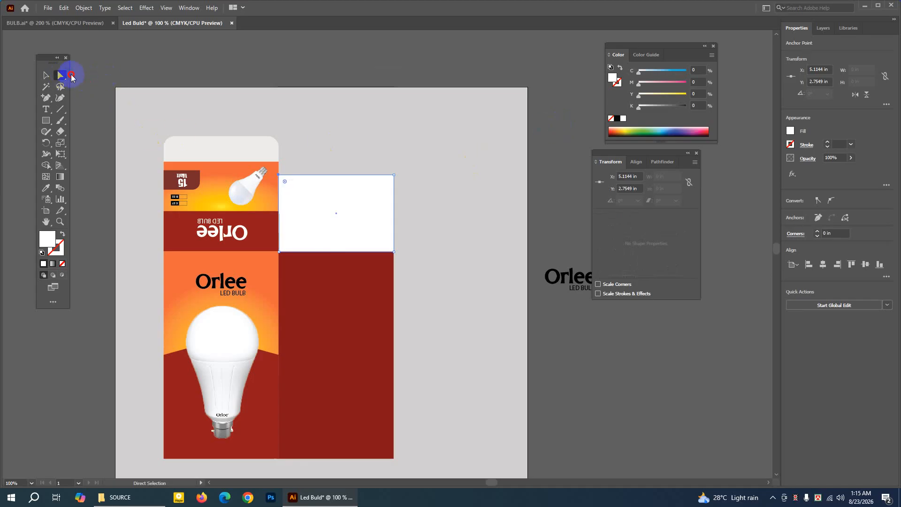
drag(59, 79, 100, 76)
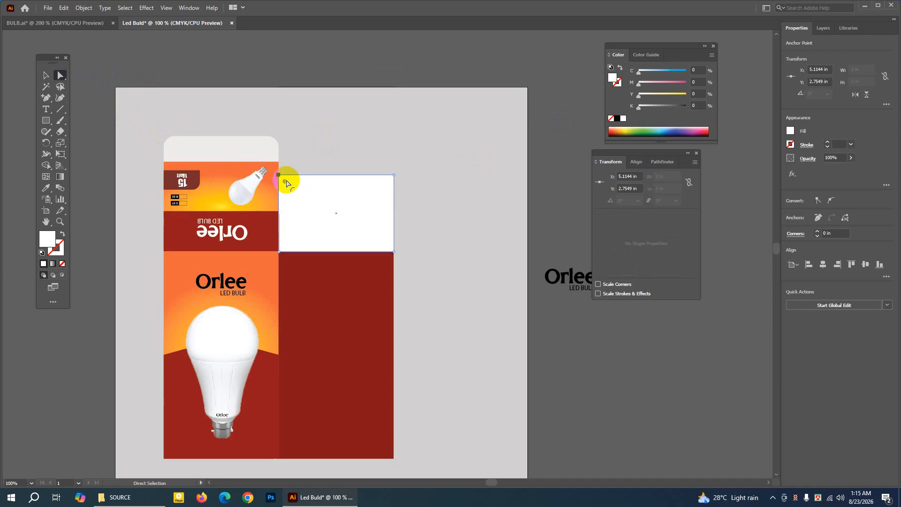
drag(281, 177, 279, 178)
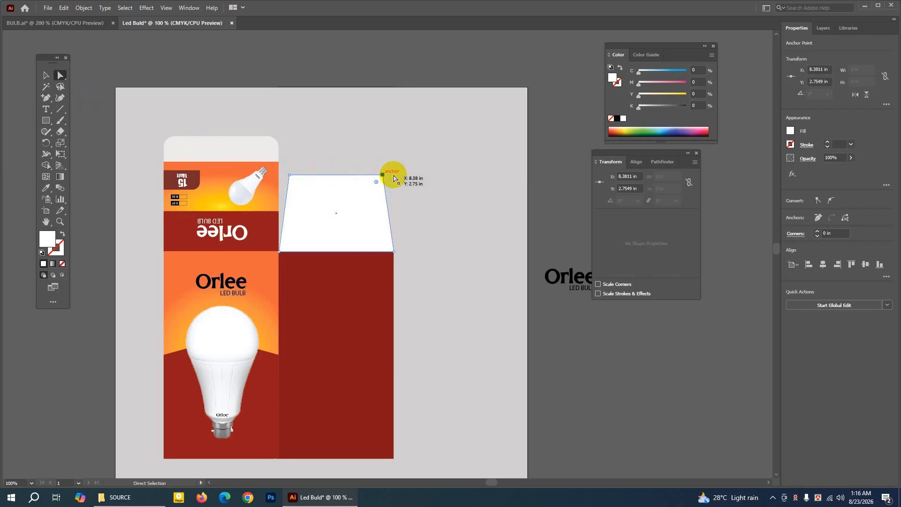
click(46, 75)
click(249, 69)
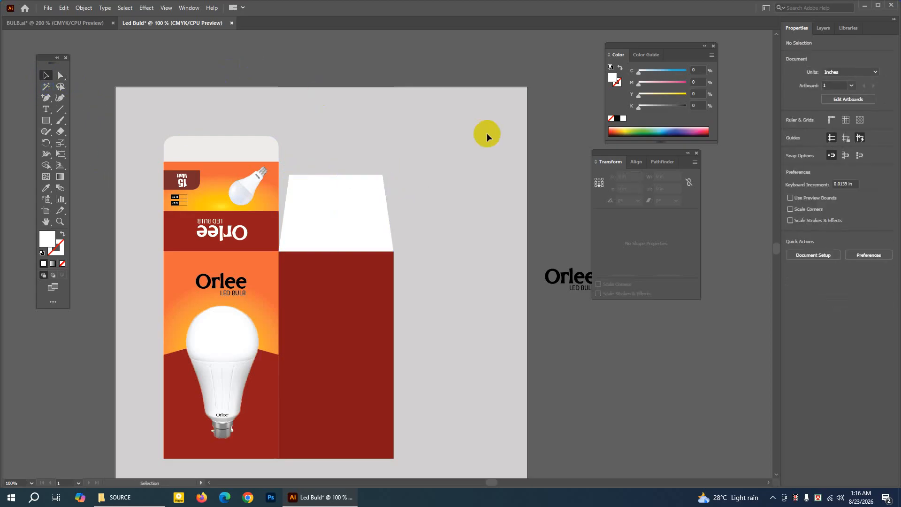
click(319, 69)
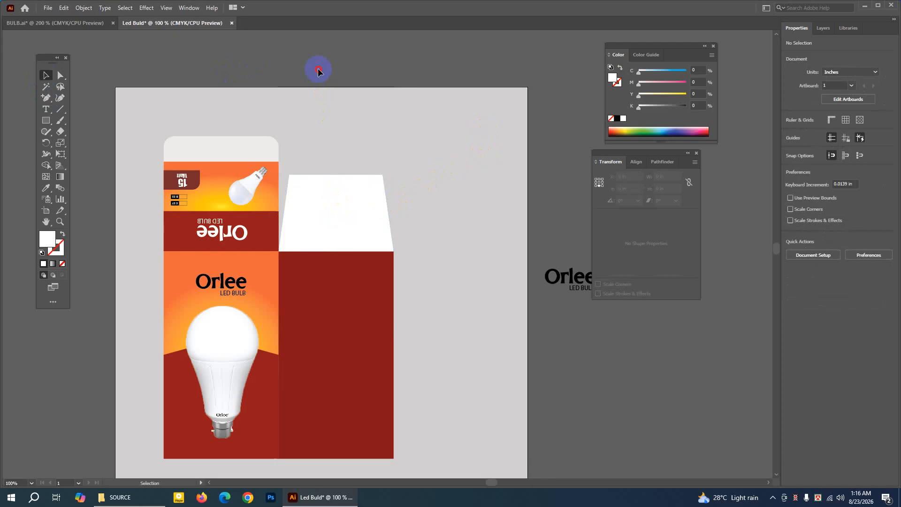
Examine the complete box layout in the BULB.ai reference and return to the Led Buld document.
key(ctrl+minus)
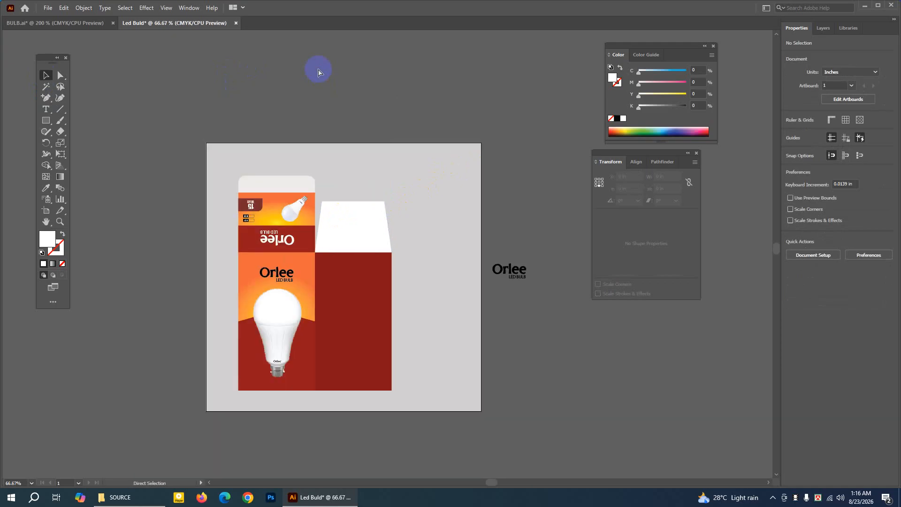
click(52, 23)
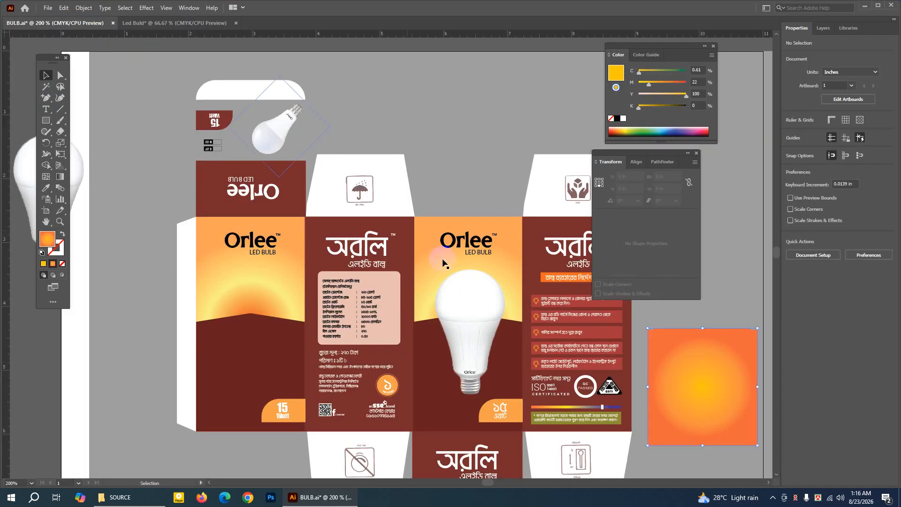
key(ctrl+minus)
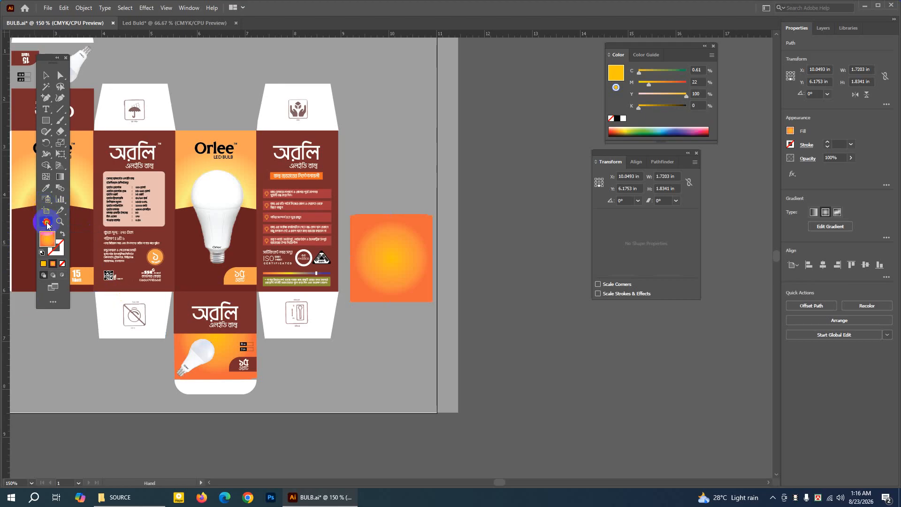
drag(218, 177, 336, 170)
click(46, 76)
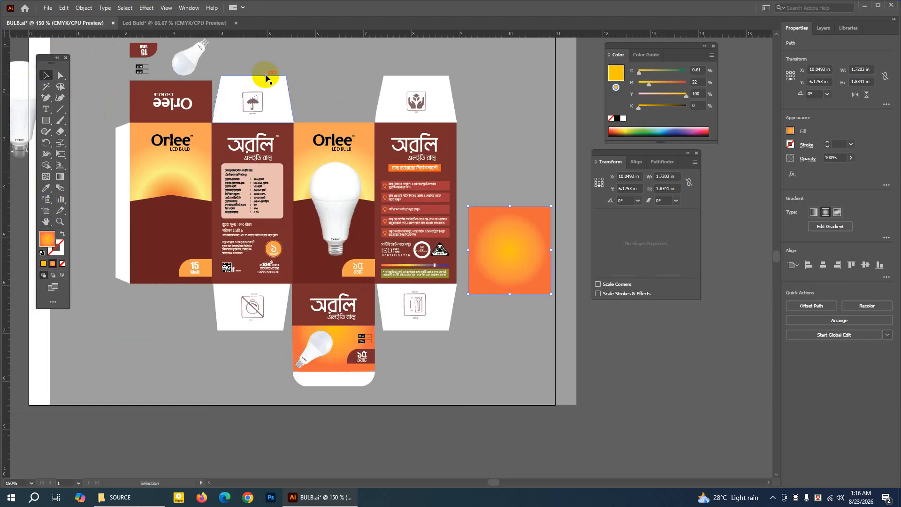
click(155, 23)
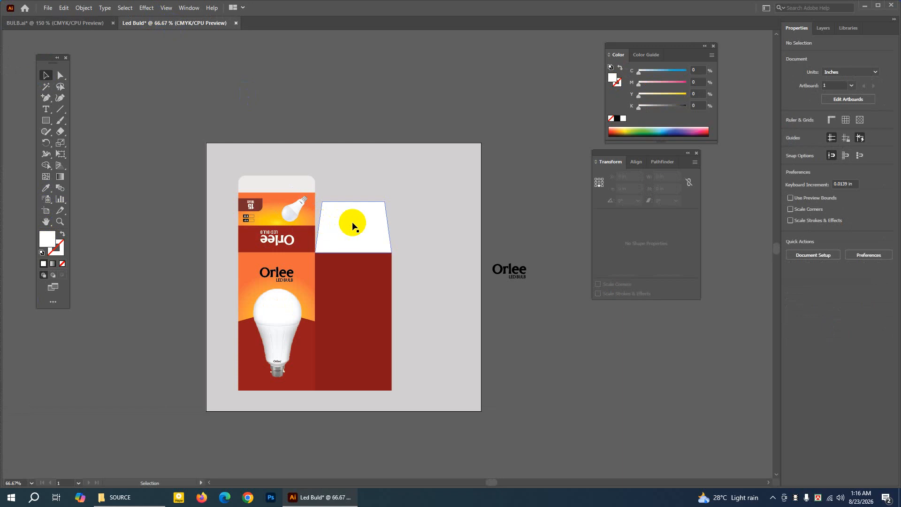
Move the spare black Orlee LED BULB logo farther away from the artboard.
click(497, 251)
click(516, 268)
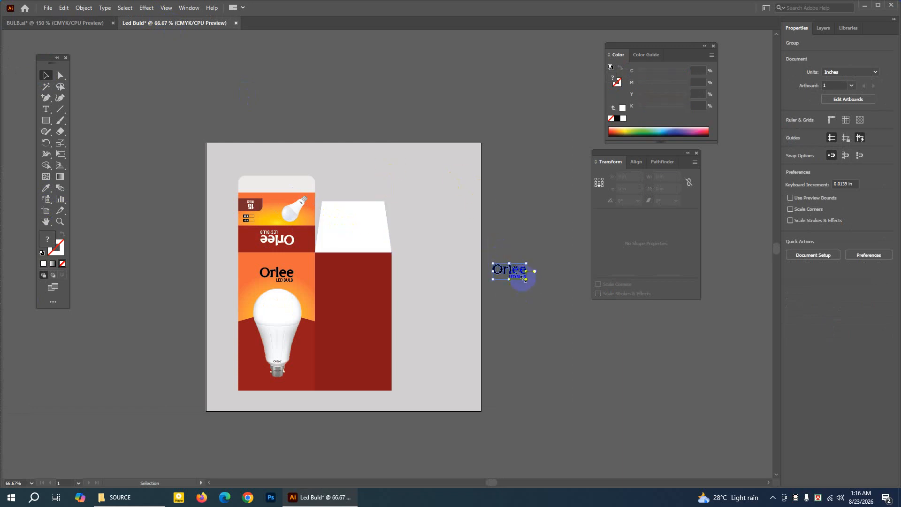
drag(515, 269, 721, 331)
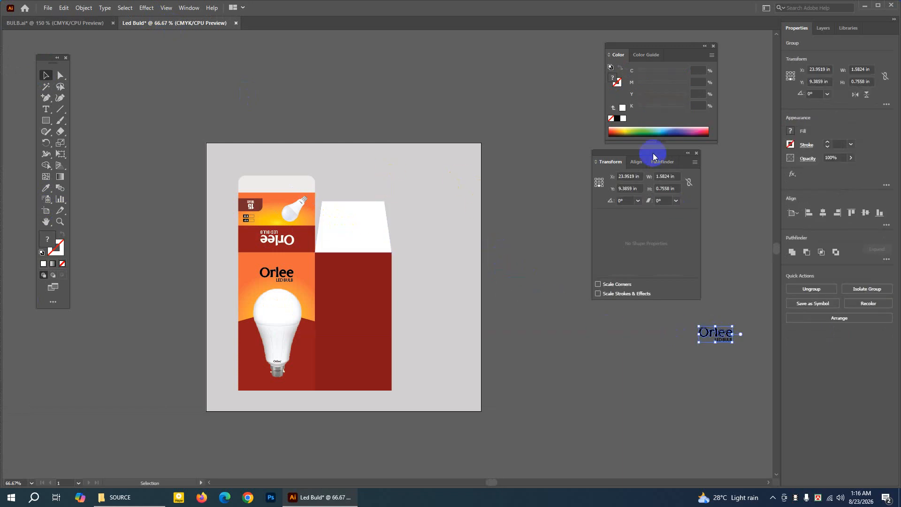
Enlarge Artboard 1 on all four sides around the box layout to about 27.99 × 21.13 in.
drag(648, 152, 696, 153)
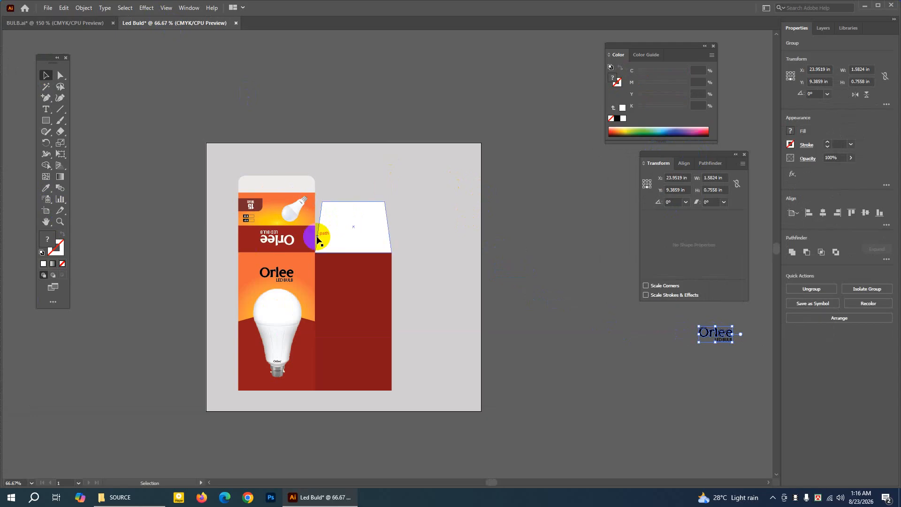
click(306, 205)
click(304, 155)
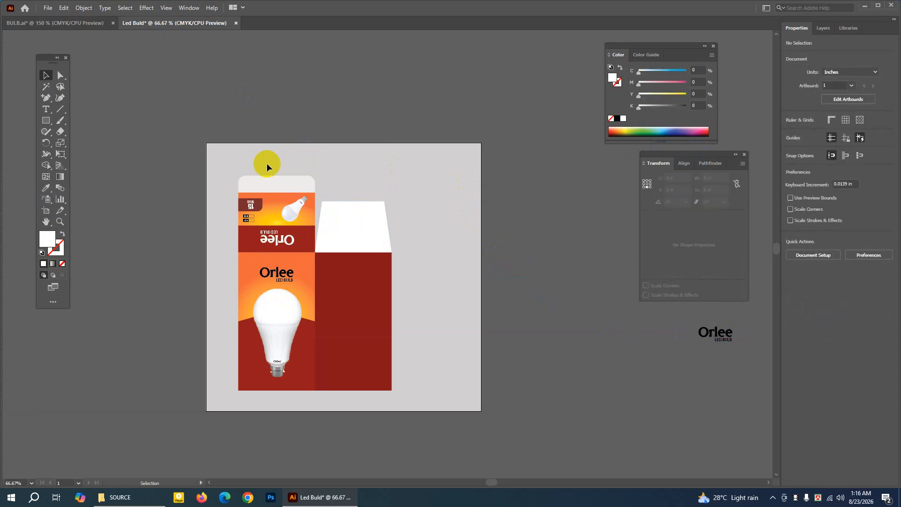
click(46, 211)
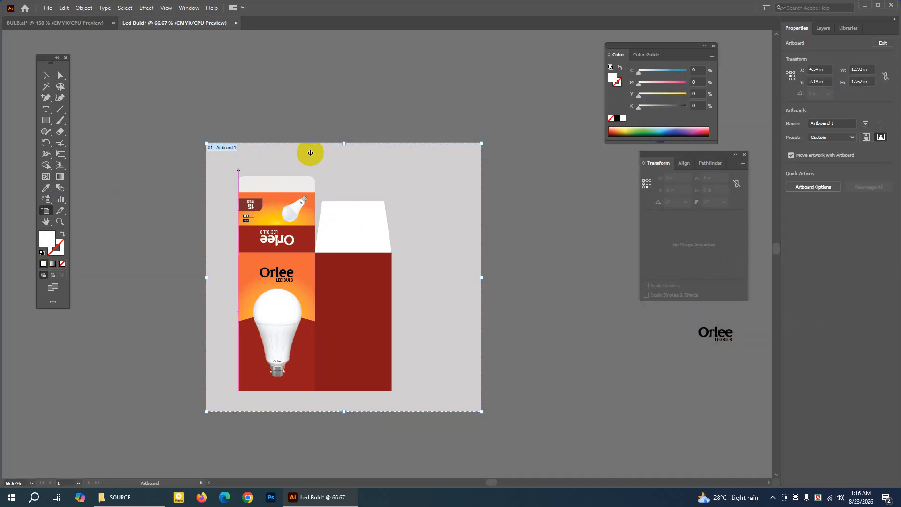
drag(207, 279, 70, 278)
drag(482, 278, 667, 278)
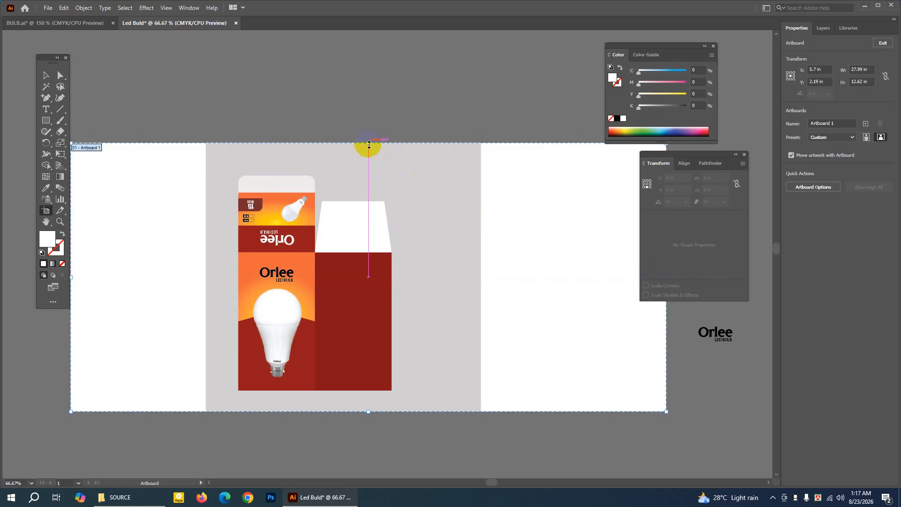
drag(369, 145, 369, 52)
drag(369, 412, 379, 454)
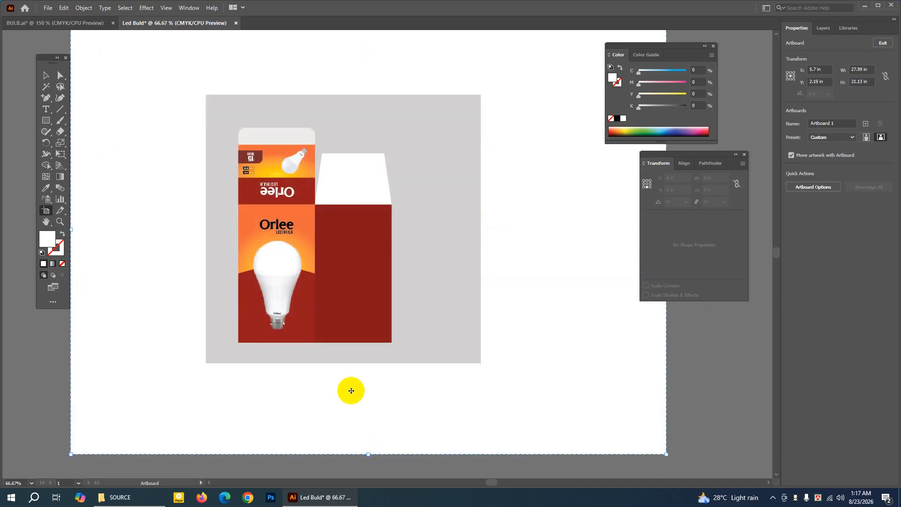
key(ctrl+minus)
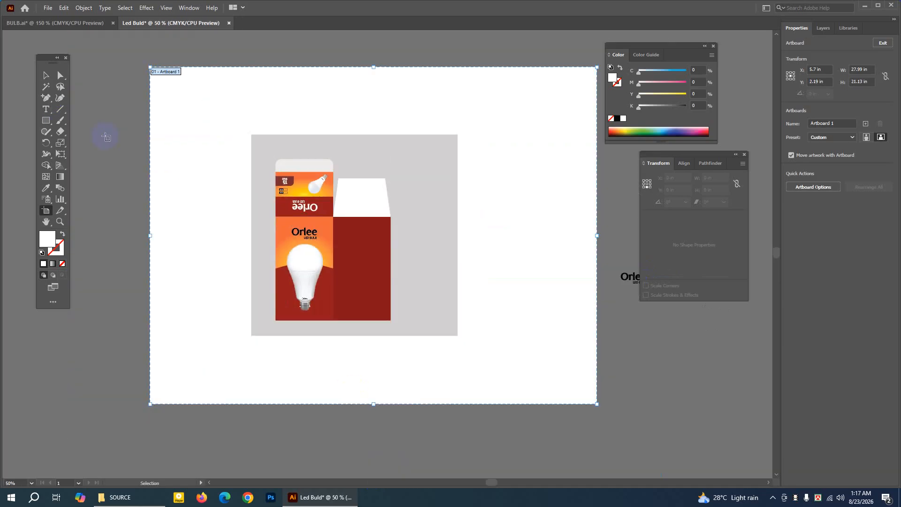
click(46, 75)
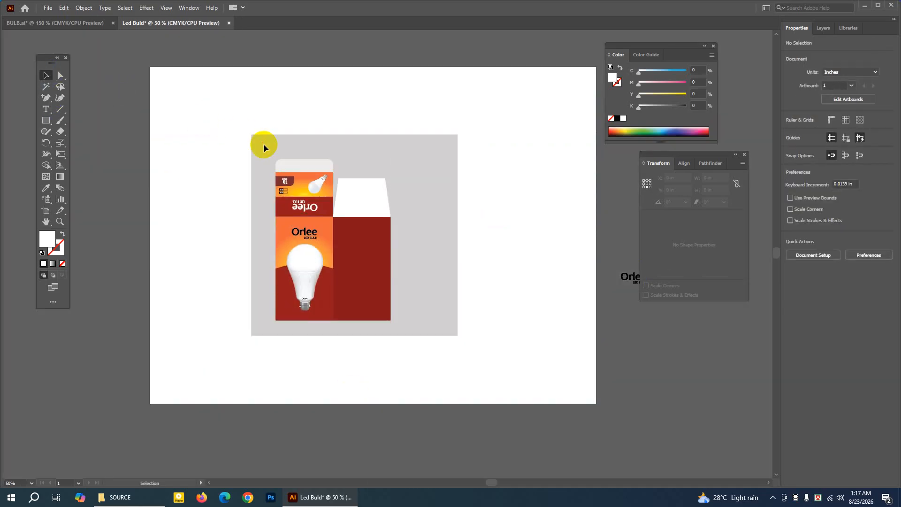
Unlock the grey background rectangle and stretch it to the artboard edges, 27.9926 × 21.1324 in.
click(82, 8)
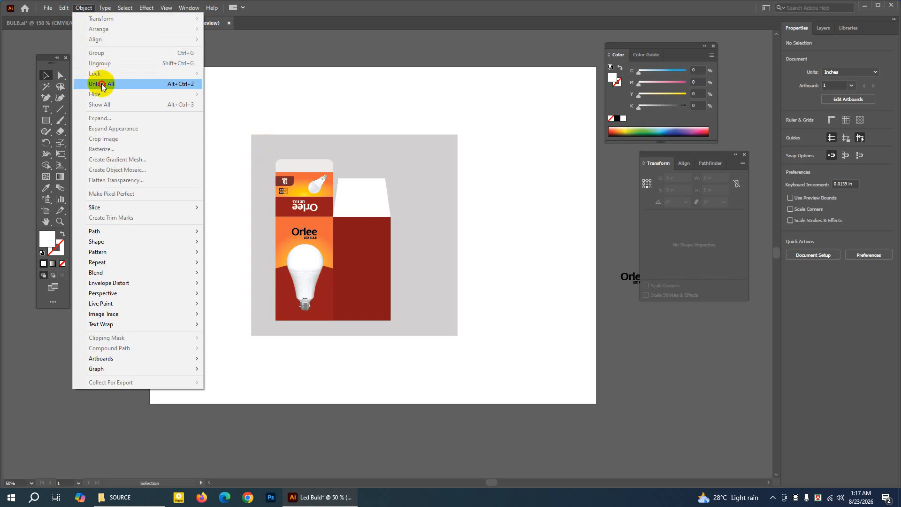
click(102, 85)
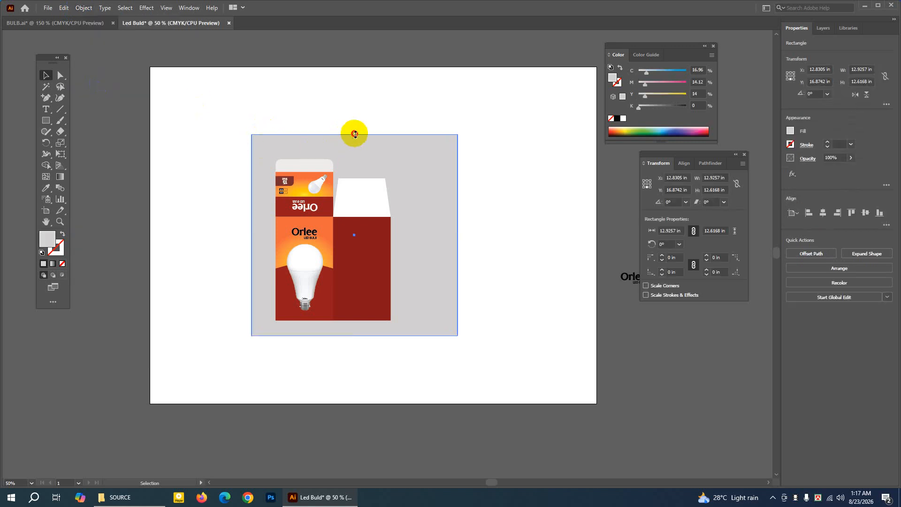
drag(354, 134, 354, 66)
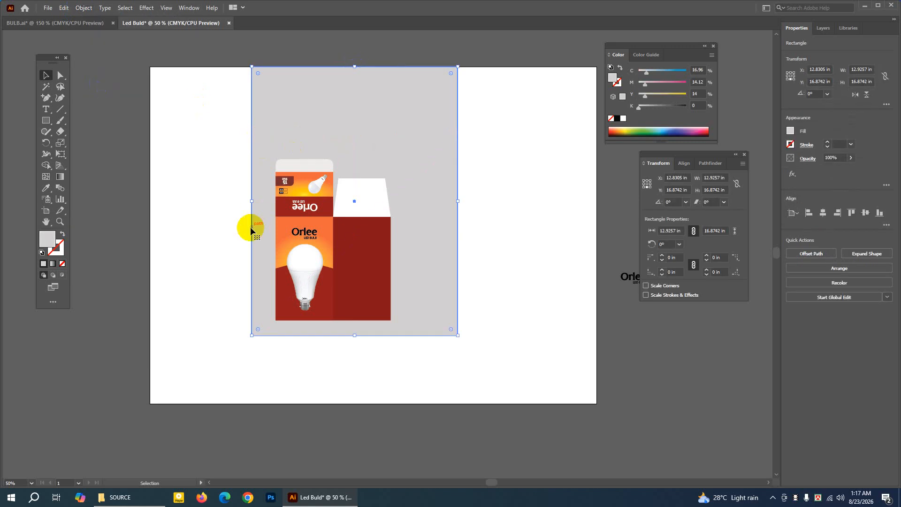
drag(252, 201, 151, 202)
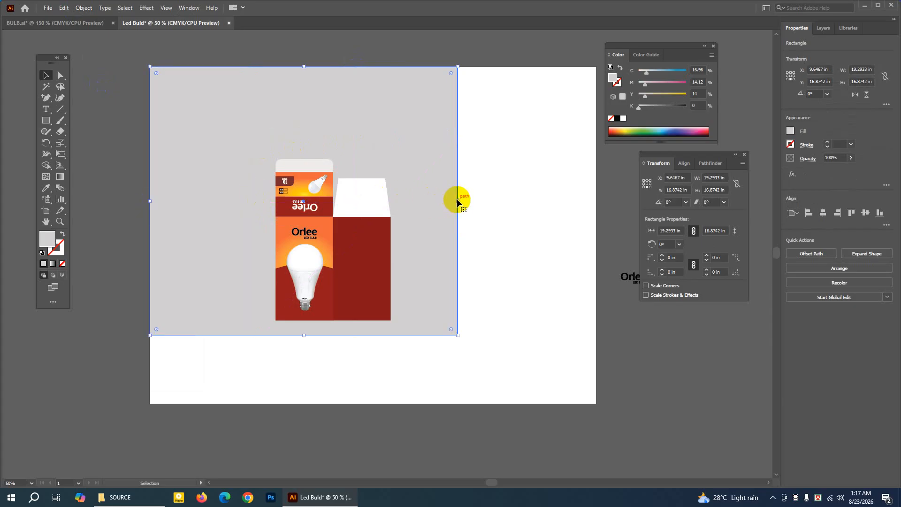
drag(459, 202, 597, 203)
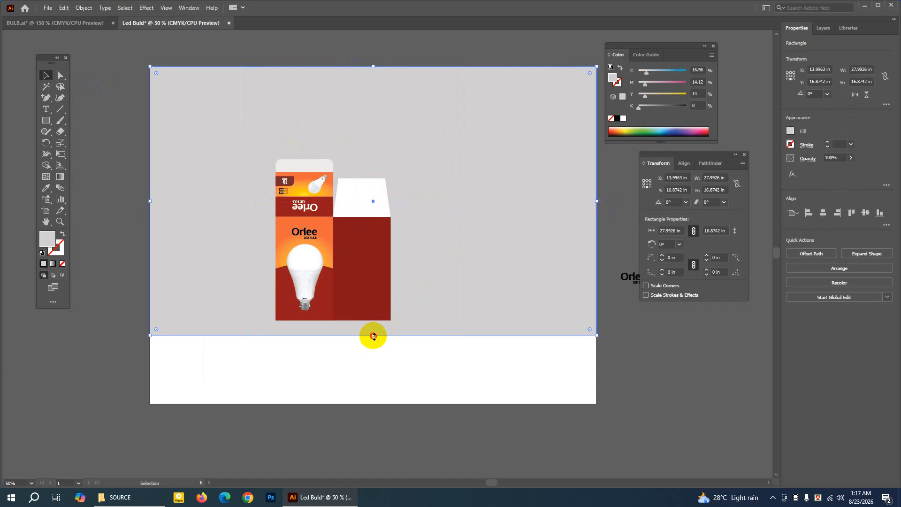
drag(373, 335, 374, 404)
Lock the enlarged grey background rectangle.
click(108, 56)
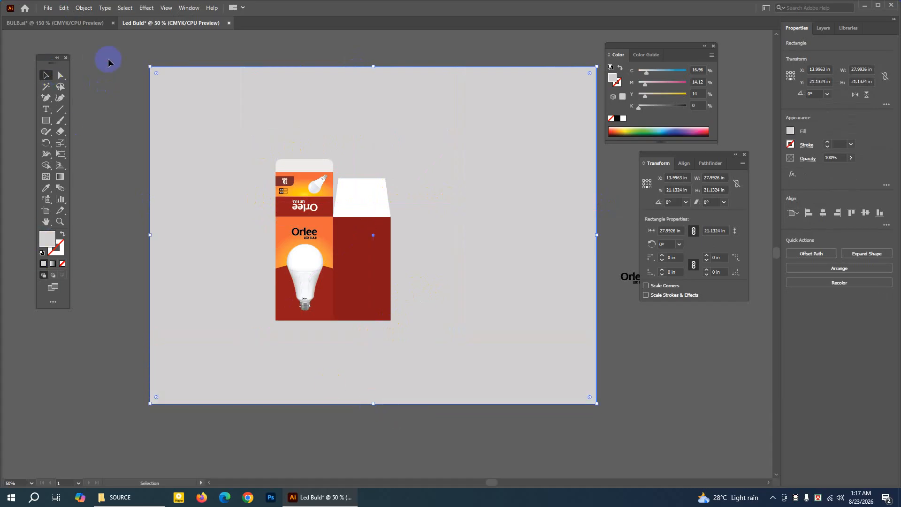
click(173, 76)
click(83, 8)
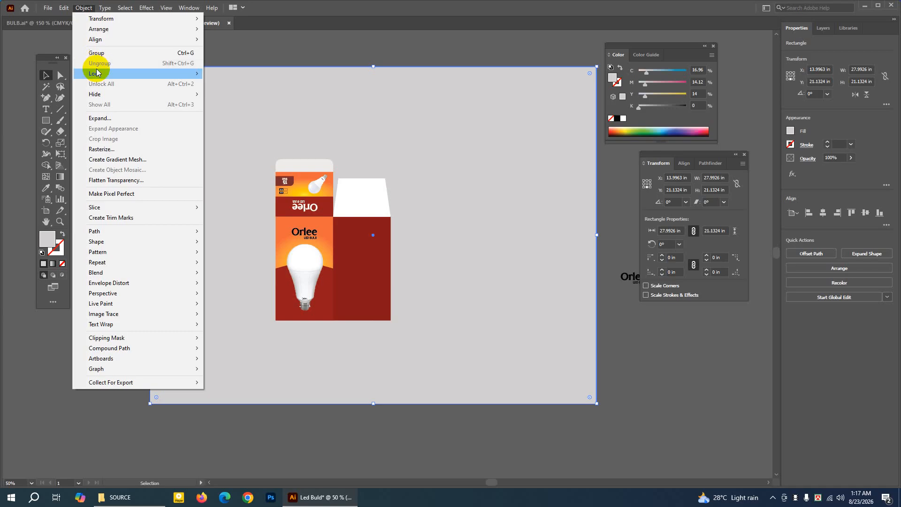
click(220, 73)
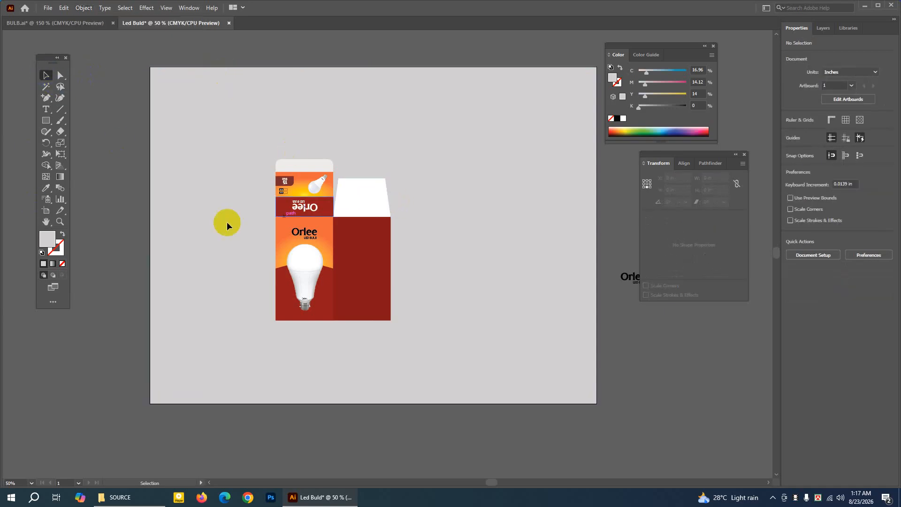
Copy the white tapered flap above the dark red panel and paste the duplicate in front of it.
click(60, 222)
click(354, 243)
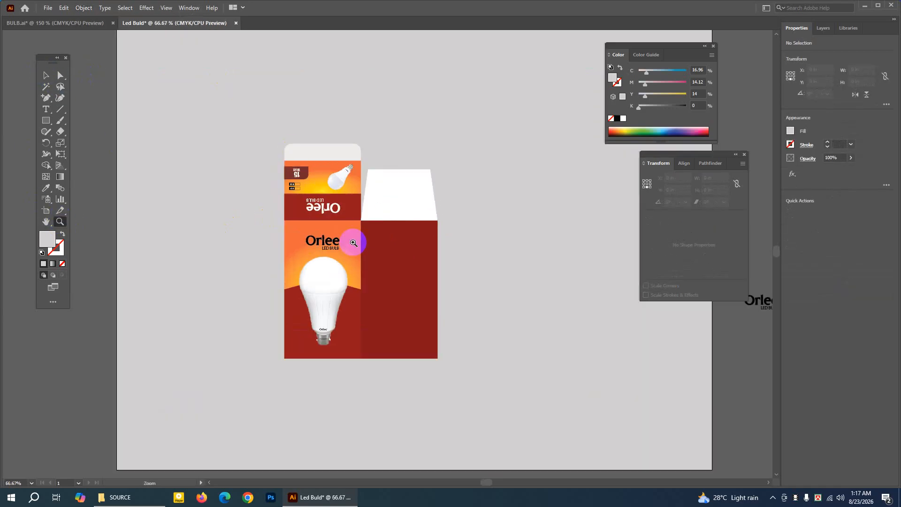
click(45, 76)
click(51, 221)
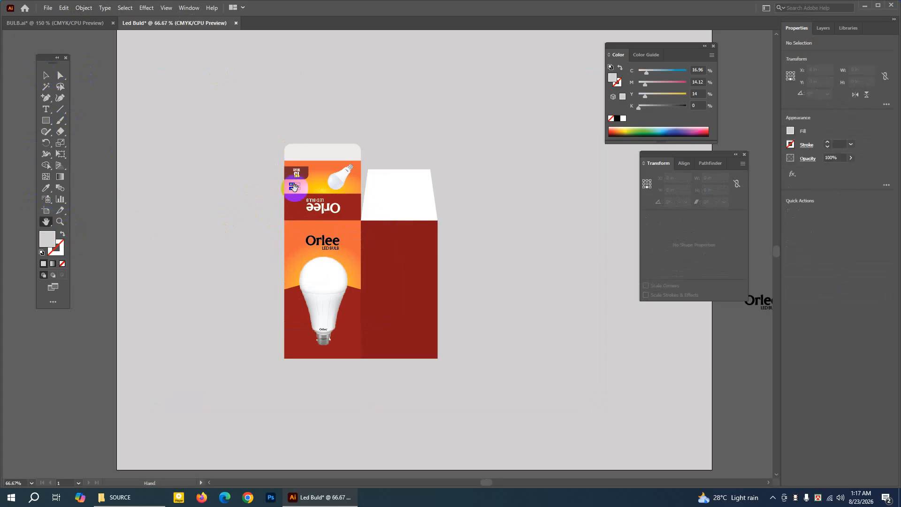
drag(295, 188, 233, 179)
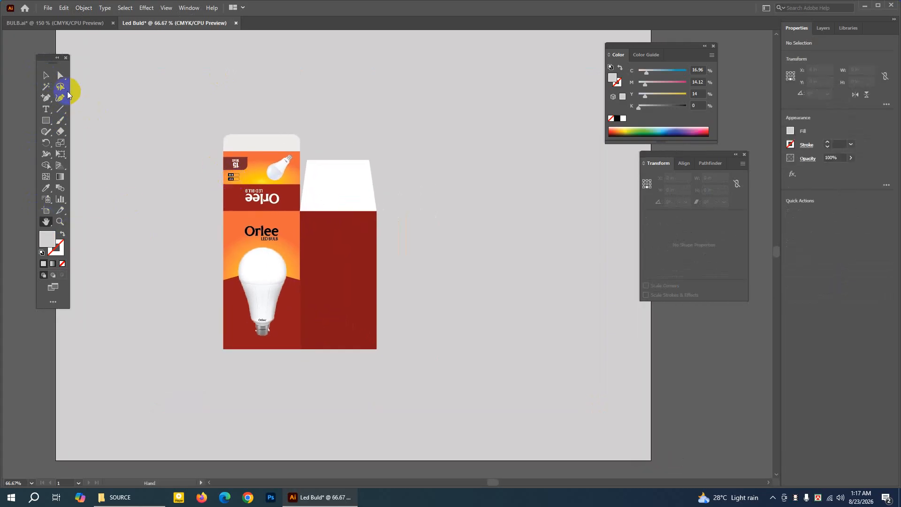
click(46, 75)
click(350, 167)
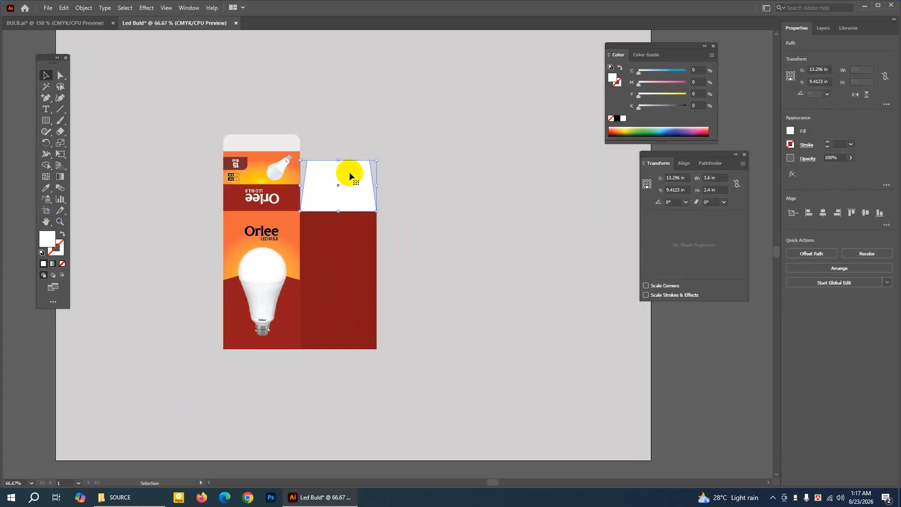
click(64, 8)
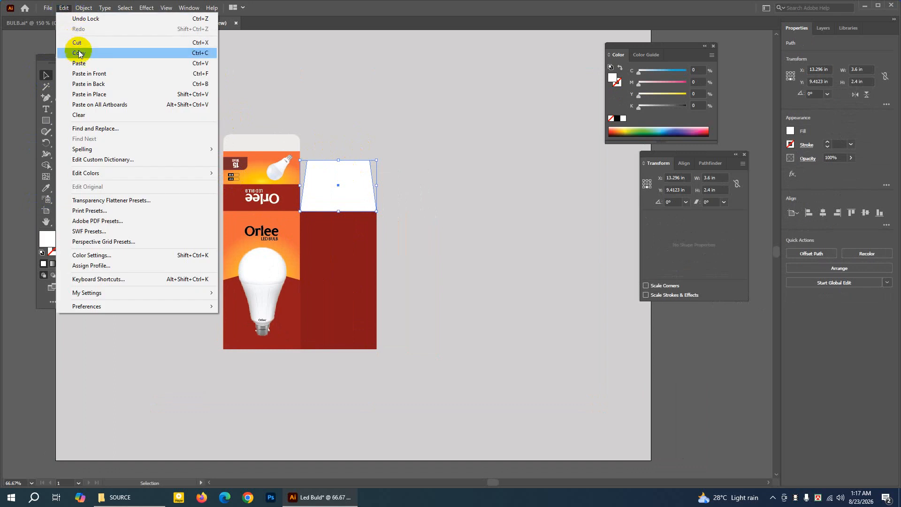
click(78, 52)
click(64, 8)
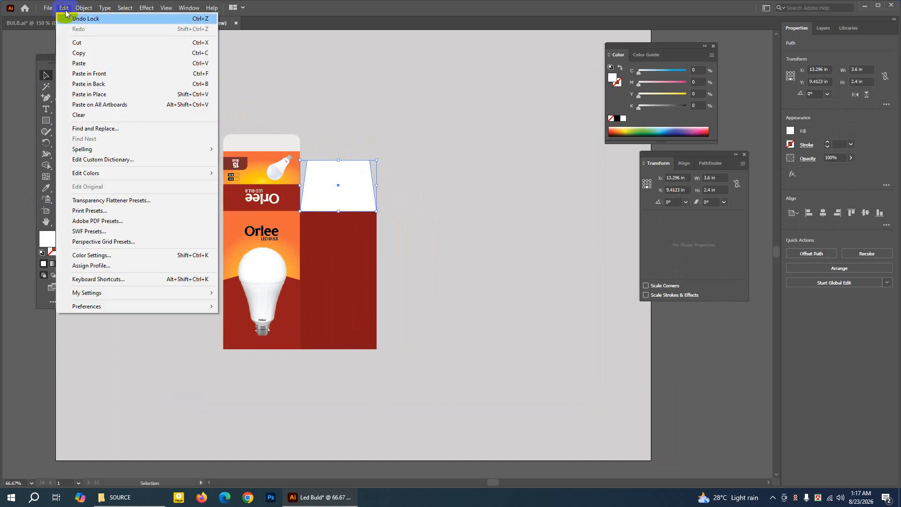
click(86, 65)
Move the duplicate white flap to the bottom edge of the dark red panel and rotate it 180°.
drag(320, 160, 329, 362)
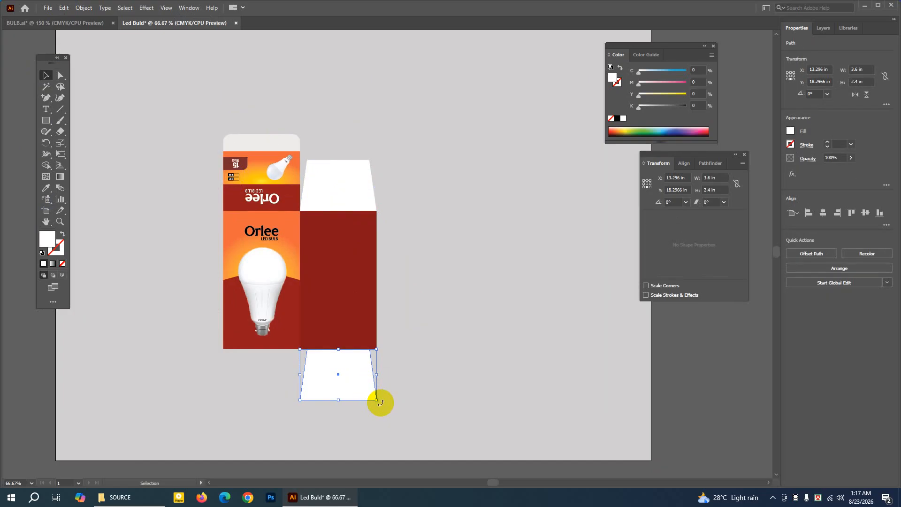
drag(378, 402, 268, 331)
click(416, 334)
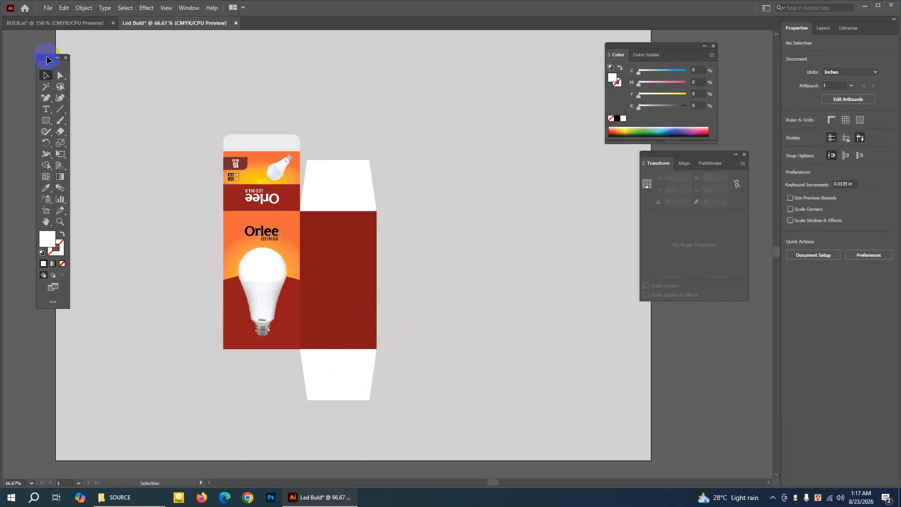
In the BULB.ai reference, move the second panel's dark red background aside and copy that panel's Bengali logo, specification text and icons.
click(58, 22)
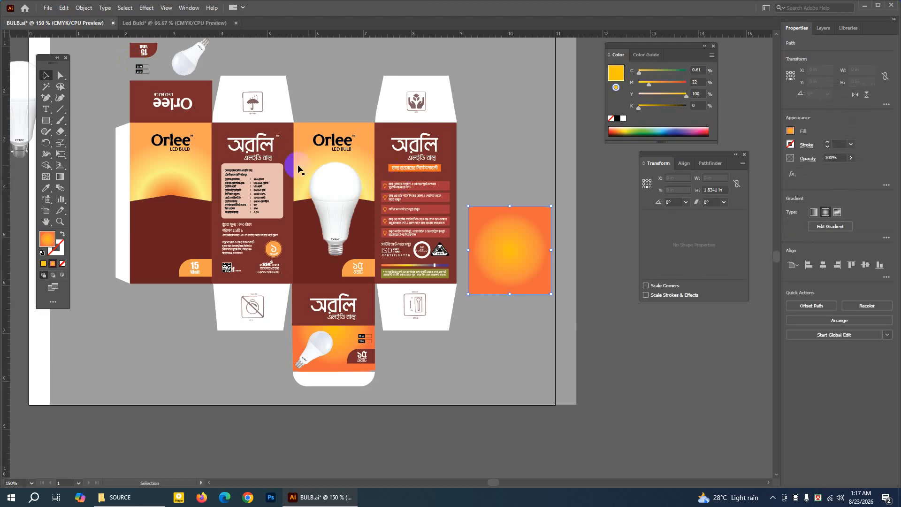
drag(220, 132, 602, 318)
drag(223, 129, 286, 277)
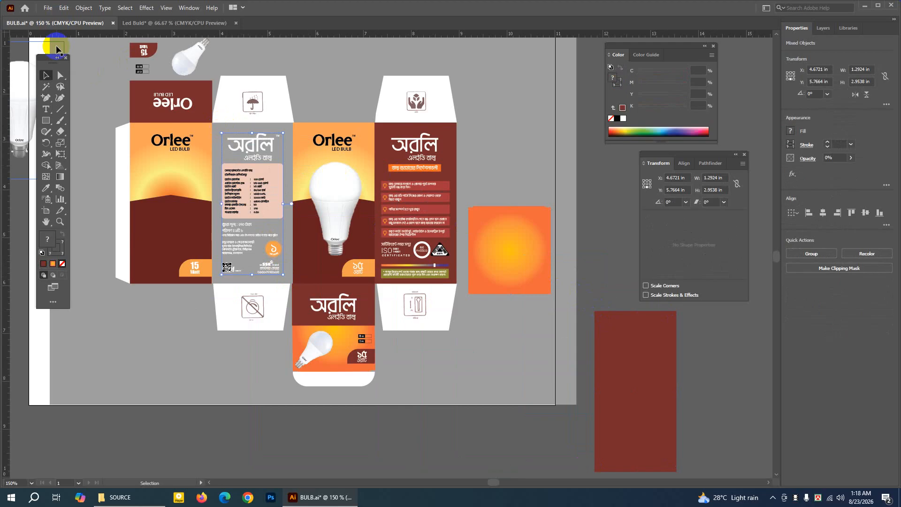
click(63, 8)
click(75, 54)
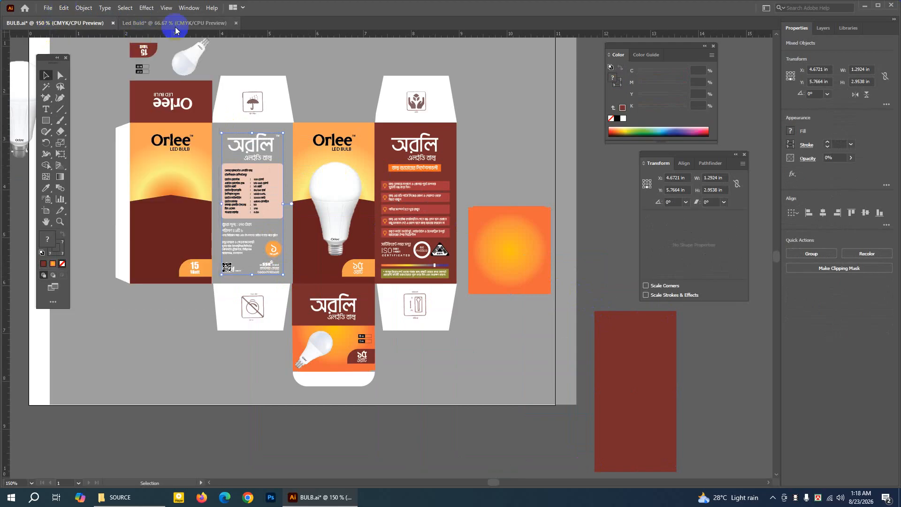
Paste the Bengali artwork into Led Buld, scale it to about 2.61 × 5.97 in and position it inside the dark red panel.
click(155, 23)
click(63, 8)
click(86, 63)
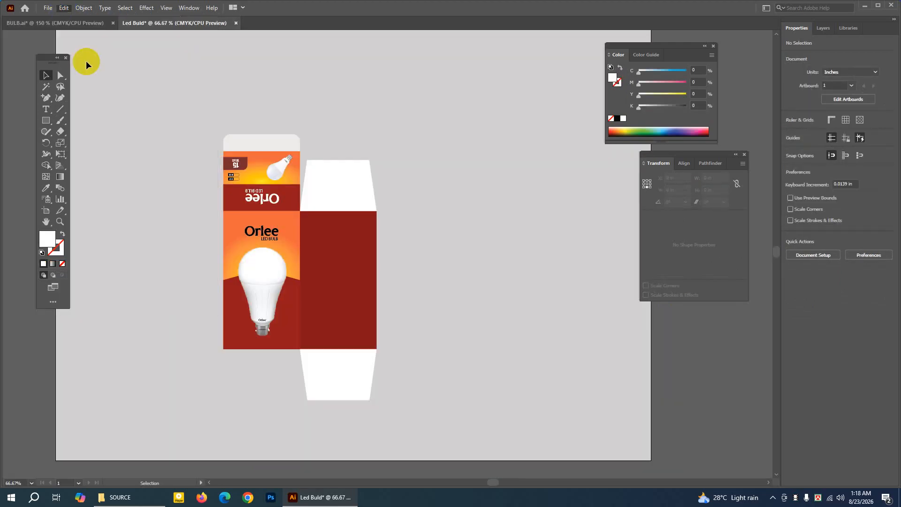
drag(389, 249, 341, 267)
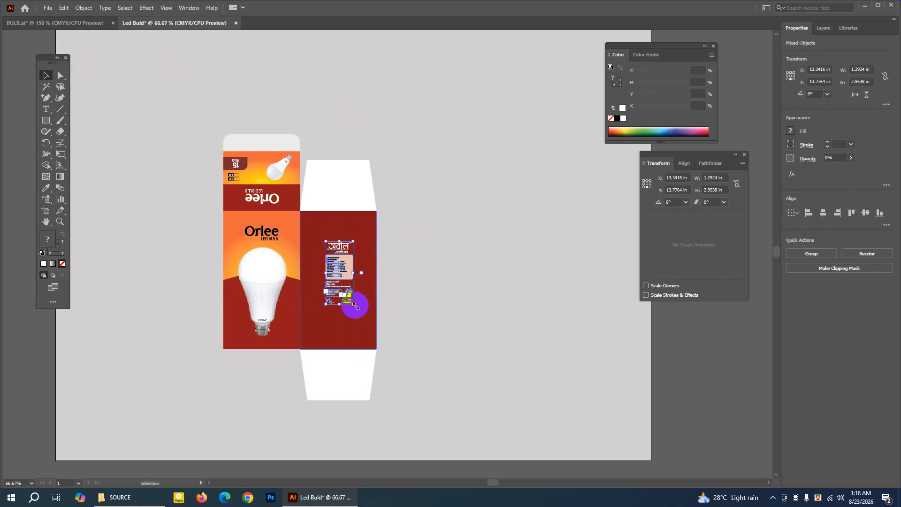
drag(355, 305, 372, 336)
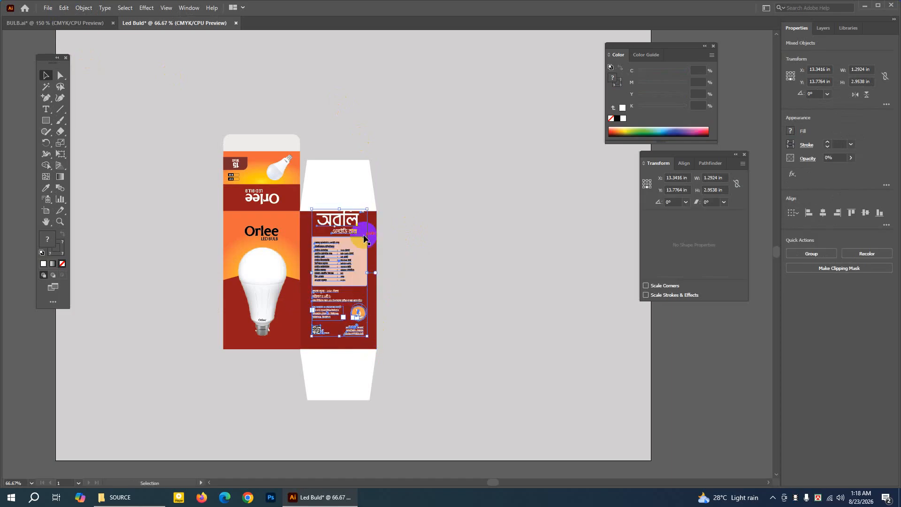
drag(352, 230, 349, 238)
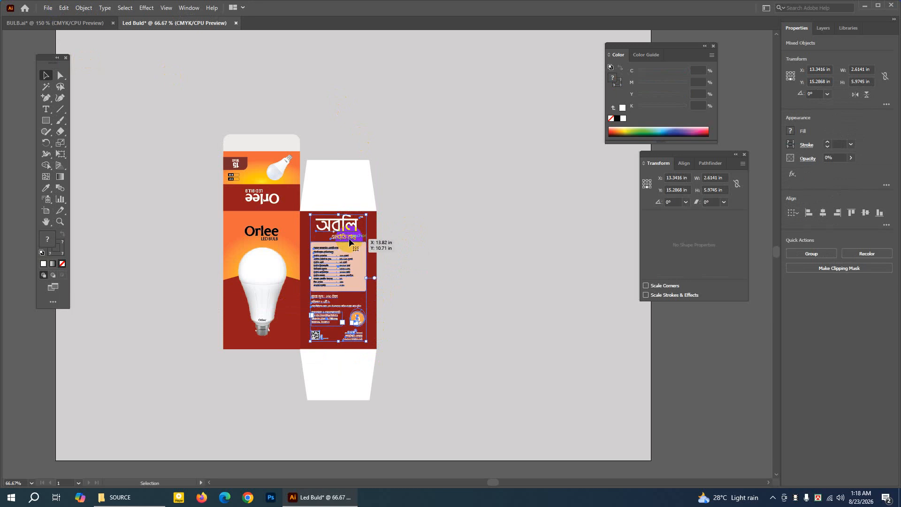
click(673, 339)
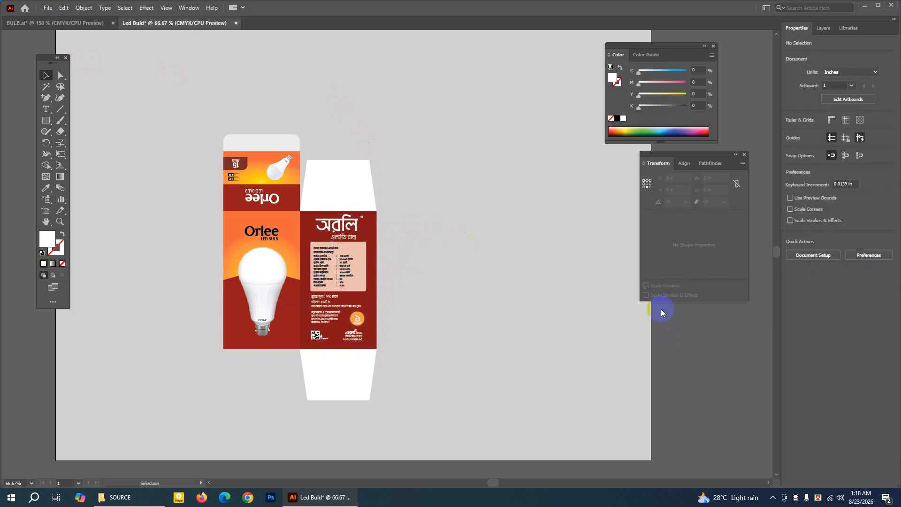
Check the remaining box panels in the BULB.ai reference and return to the Led Buld document.
click(61, 221)
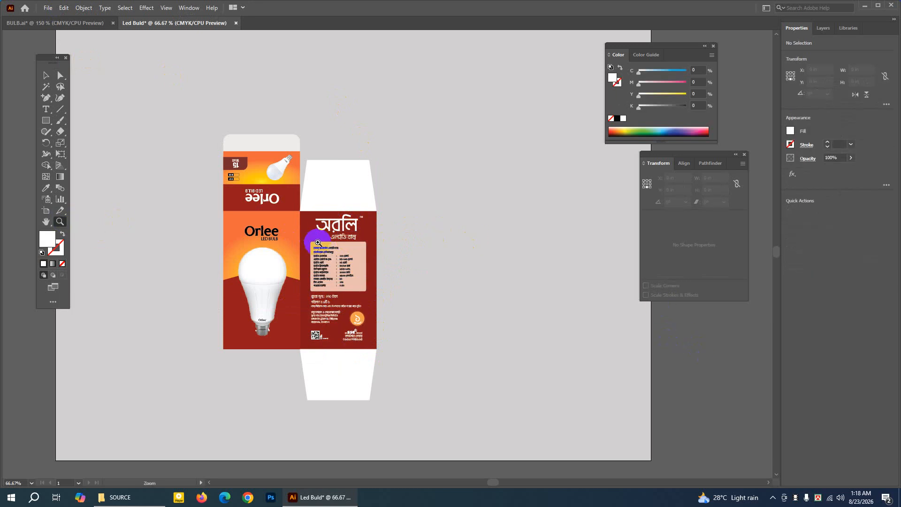
click(45, 74)
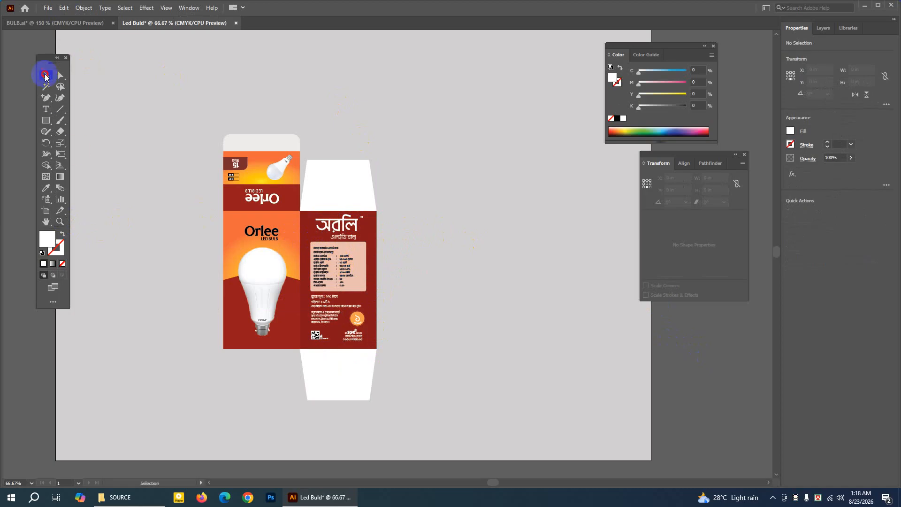
click(89, 23)
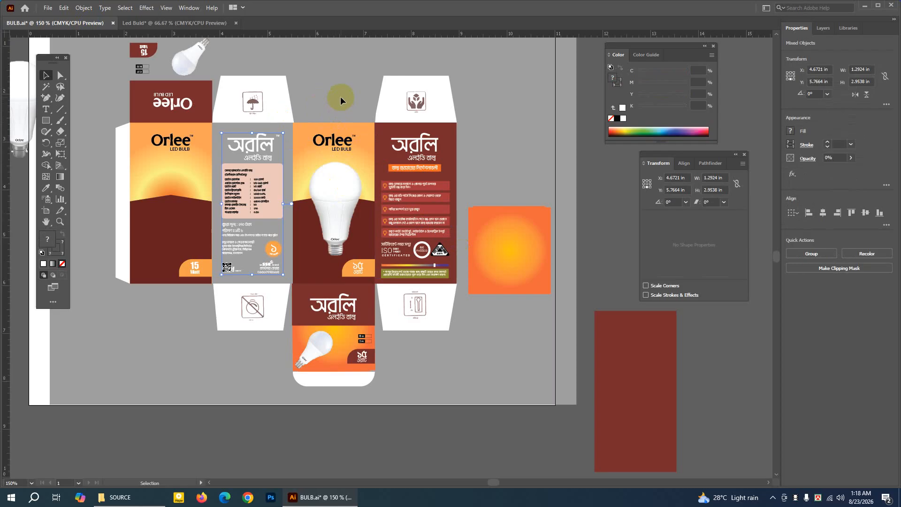
click(141, 26)
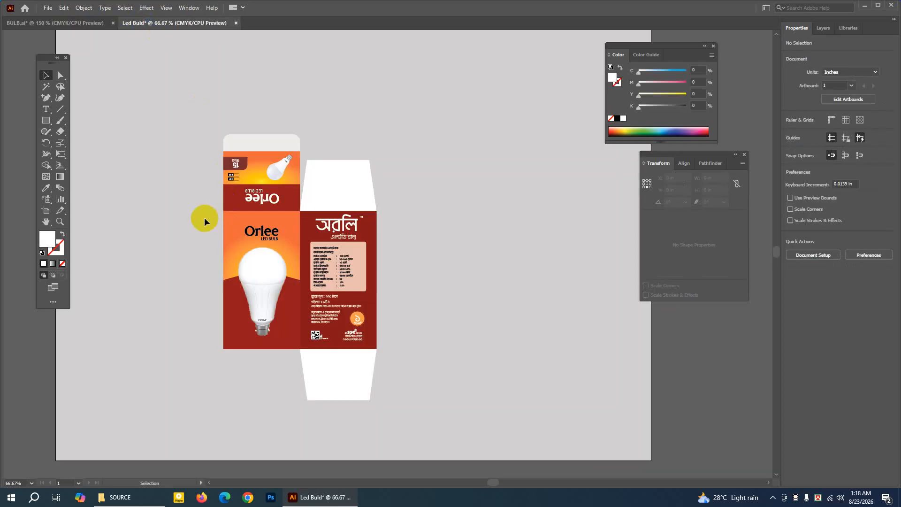
Duplicate the Orlee front panel with its bulb and logo, and place the copy flush against the dark red Bengali panel's right edge.
drag(209, 218, 291, 358)
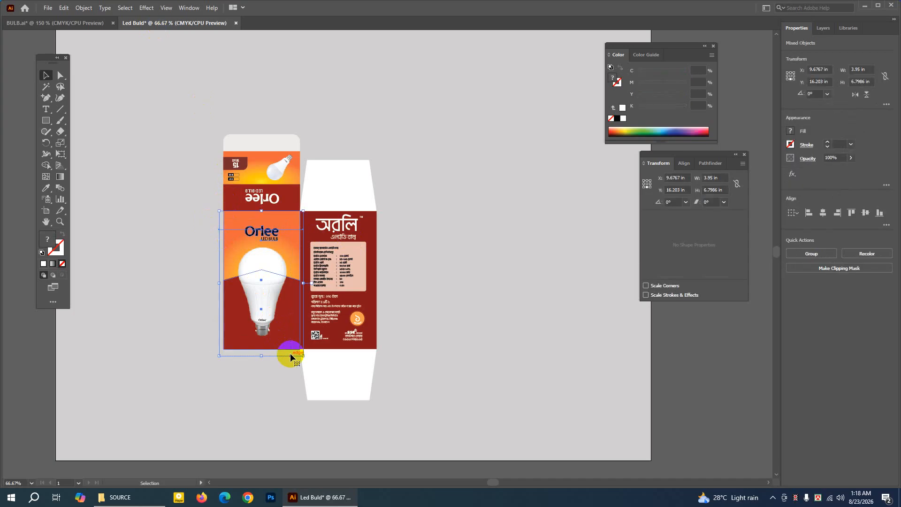
click(64, 8)
click(79, 53)
click(65, 8)
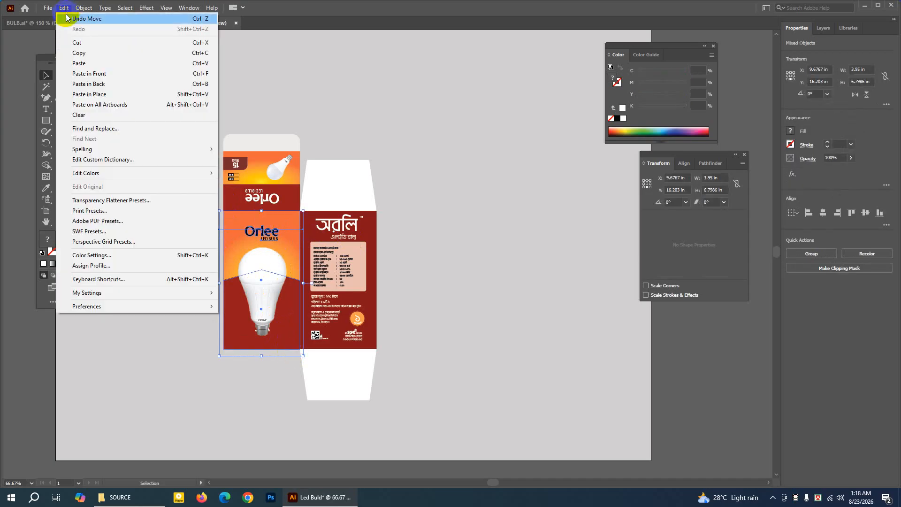
click(82, 64)
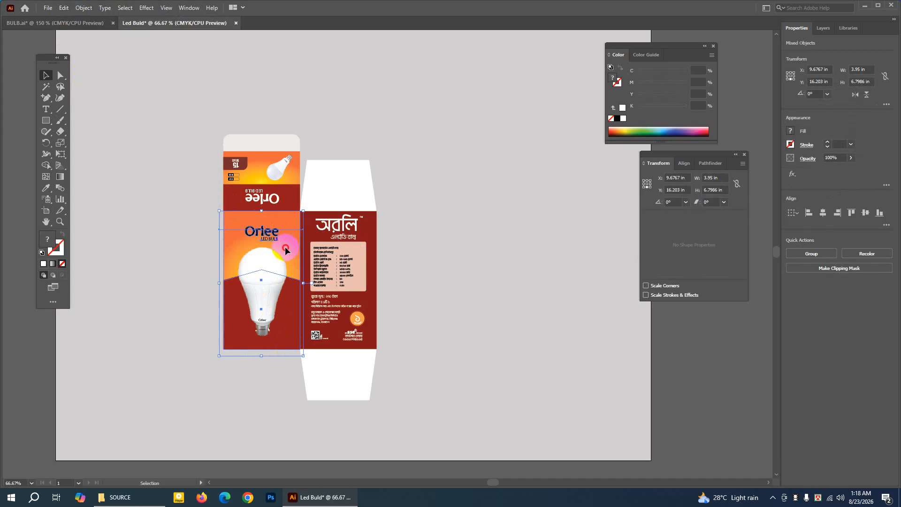
drag(285, 250, 438, 248)
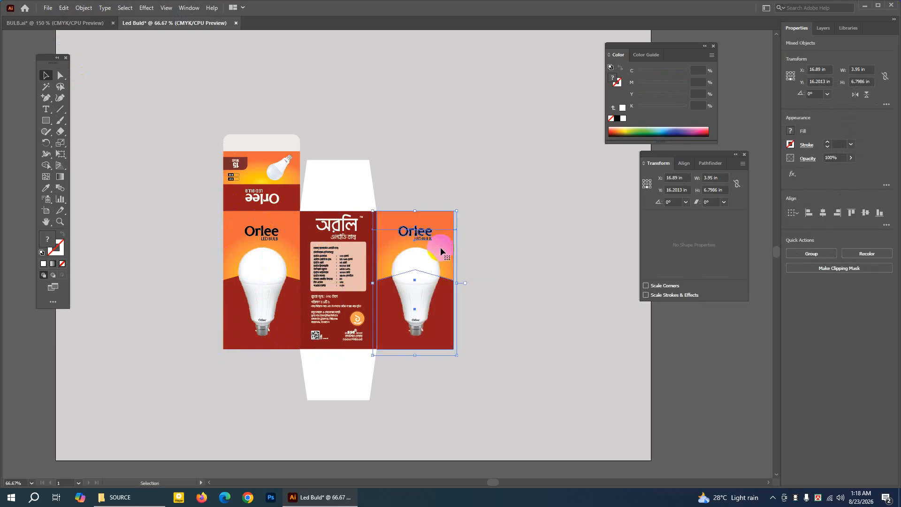
click(111, 213)
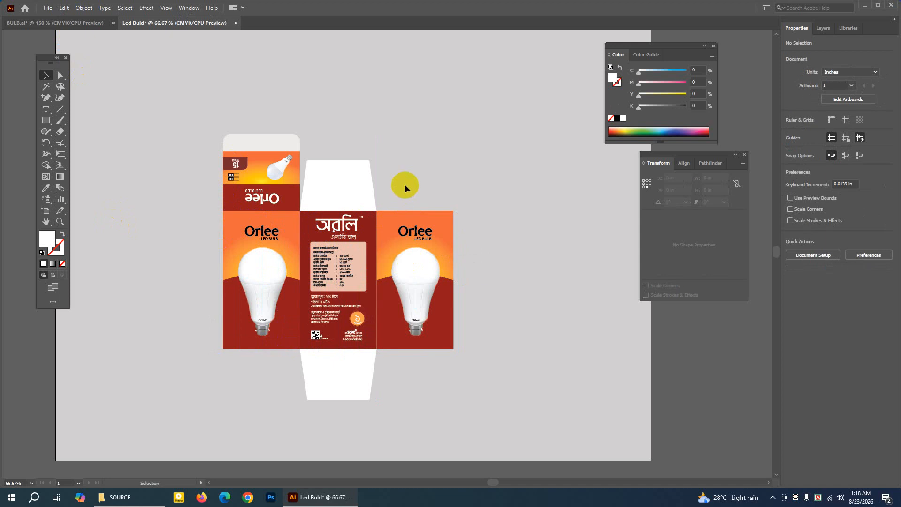
drag(404, 184, 444, 366)
key(Left)
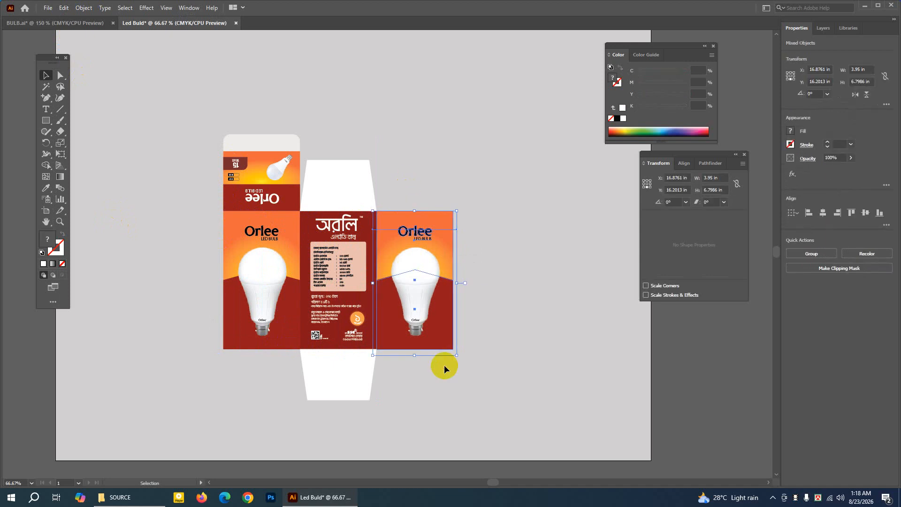
click(597, 278)
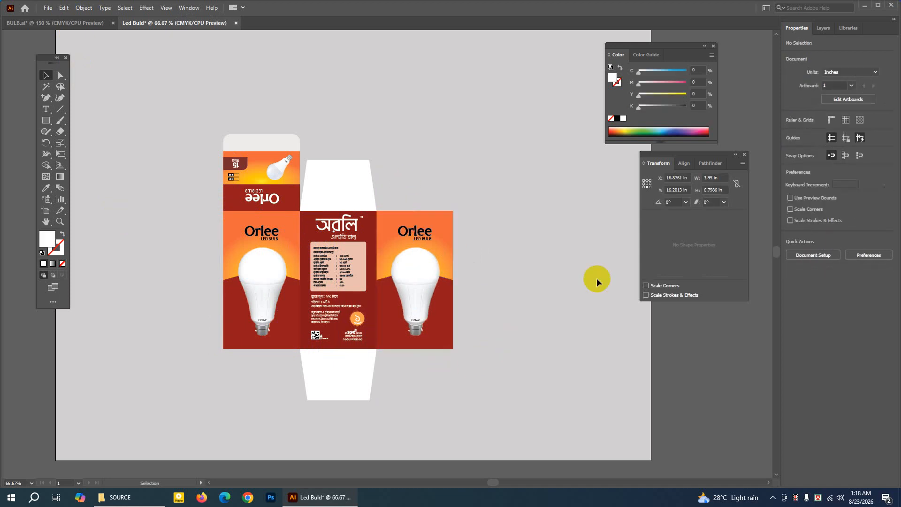
Compare the Led Buld layout with the BULB.ai reference to check the flaps around the third panel, and return to Led Buld.
click(51, 228)
drag(314, 211, 254, 201)
click(122, 23)
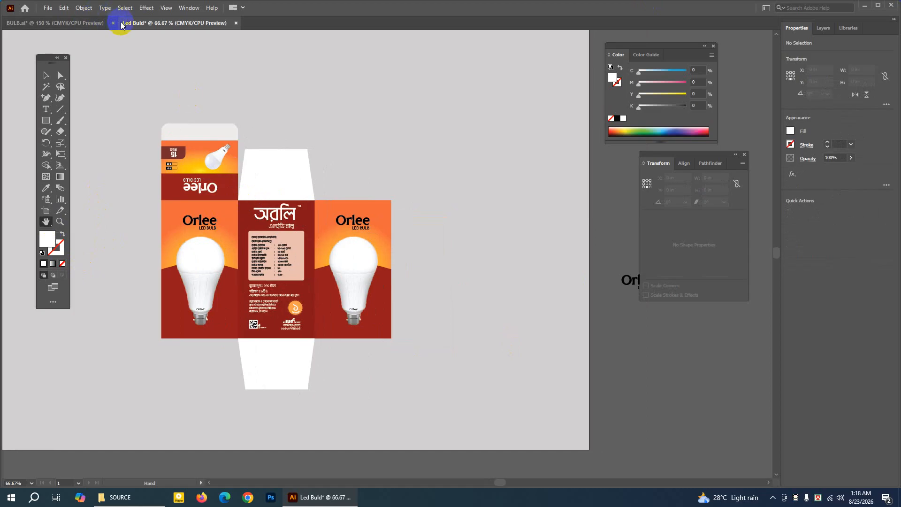
click(87, 23)
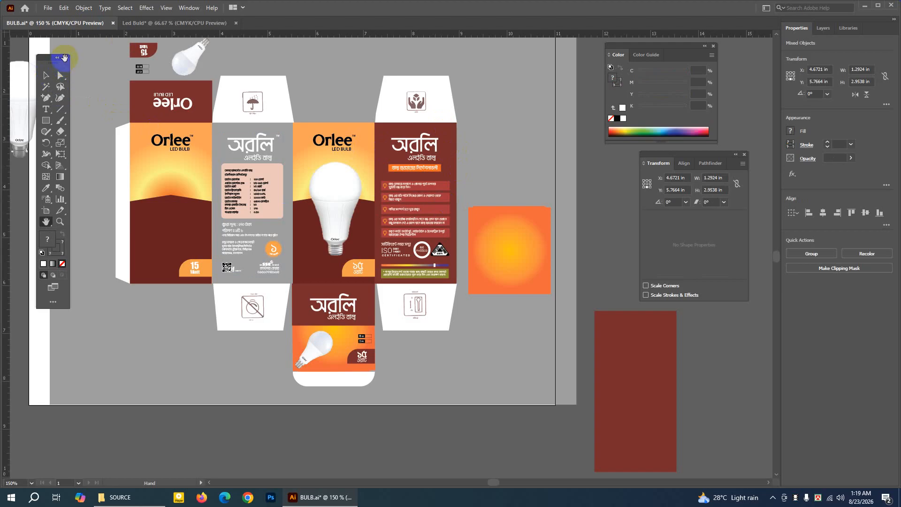
click(150, 23)
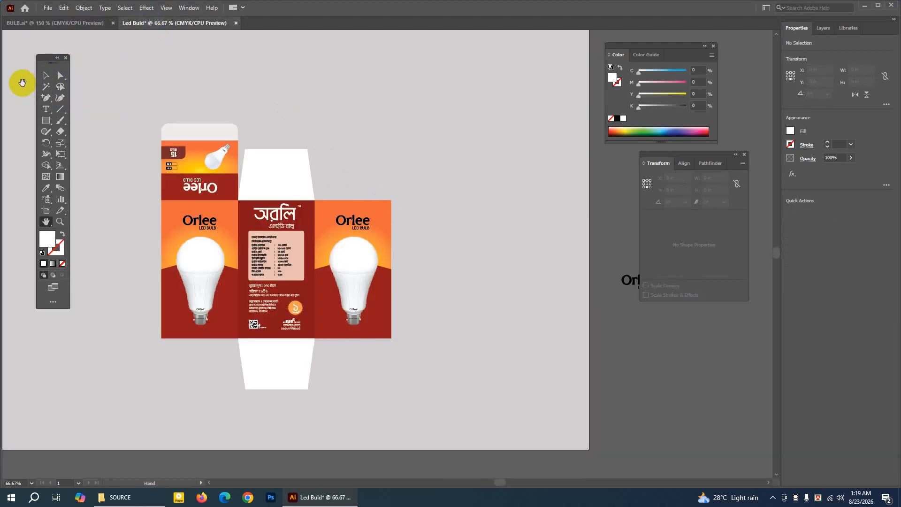
click(60, 24)
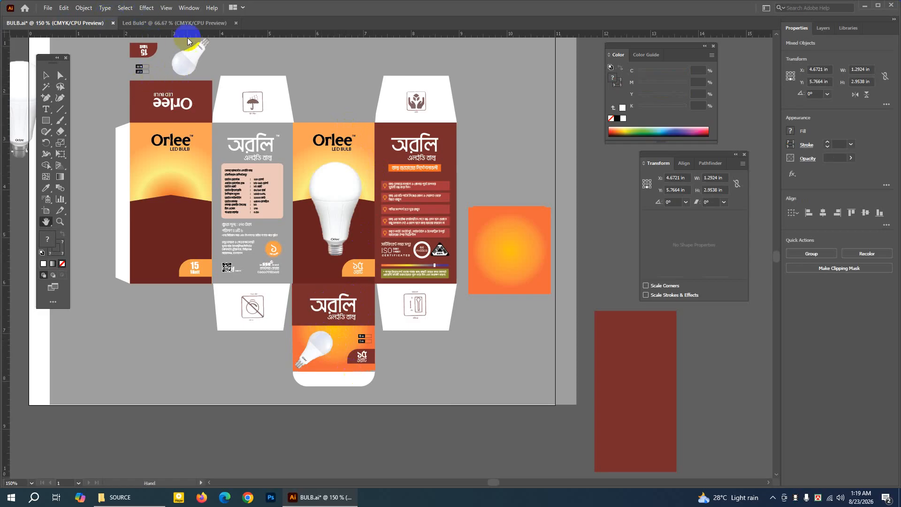
click(179, 23)
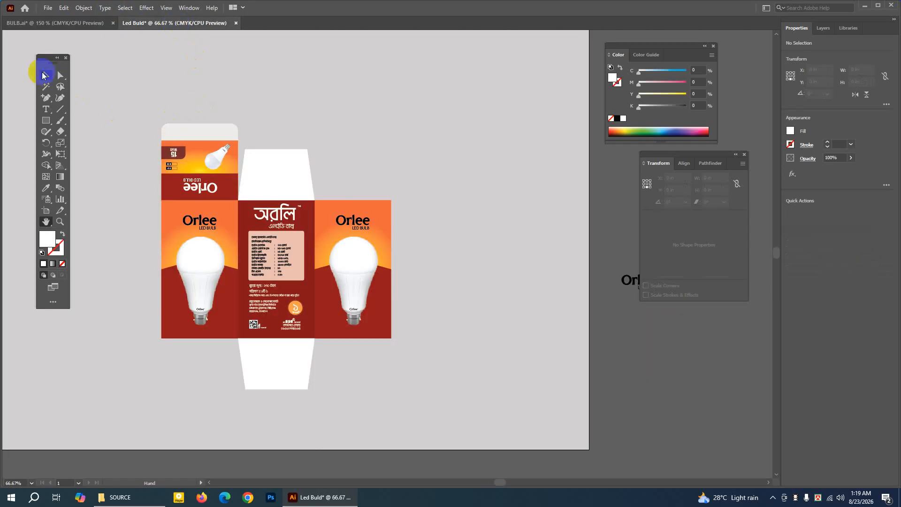
Duplicate the first panel's complete top section with its white flap, and place the copy below the second Orlee bulb panel.
click(46, 75)
drag(139, 101, 230, 193)
click(63, 8)
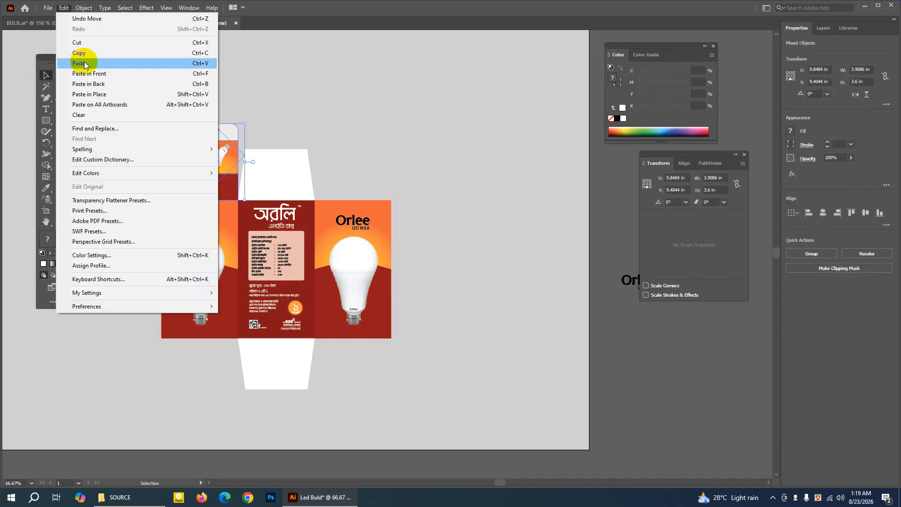
click(80, 53)
click(63, 8)
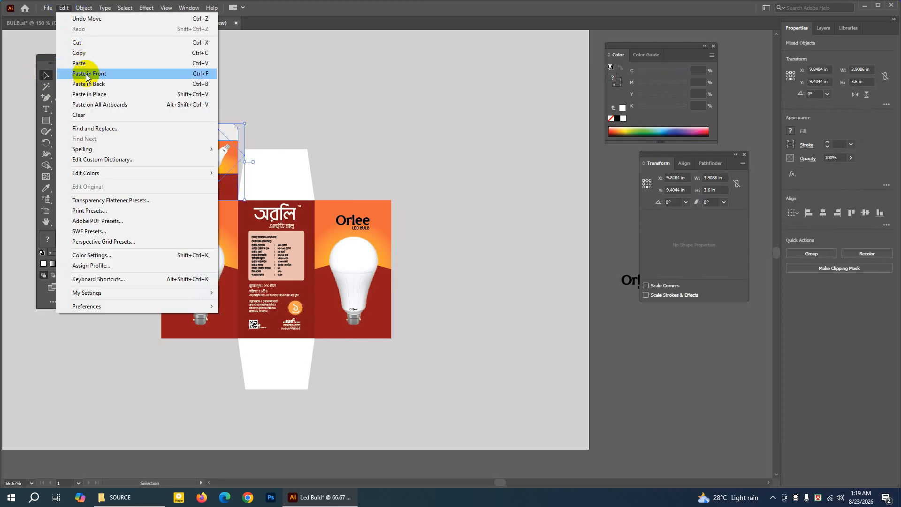
click(87, 74)
drag(199, 134, 351, 354)
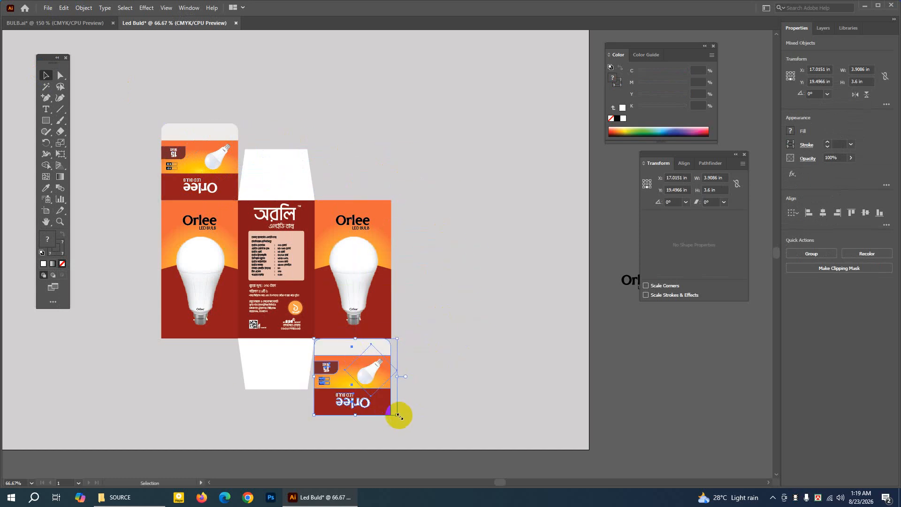
Rotate the duplicated flap section 180° and nudge it until it sits flush with the bottom edge of the second Orlee bulb panel.
drag(400, 414, 322, 345)
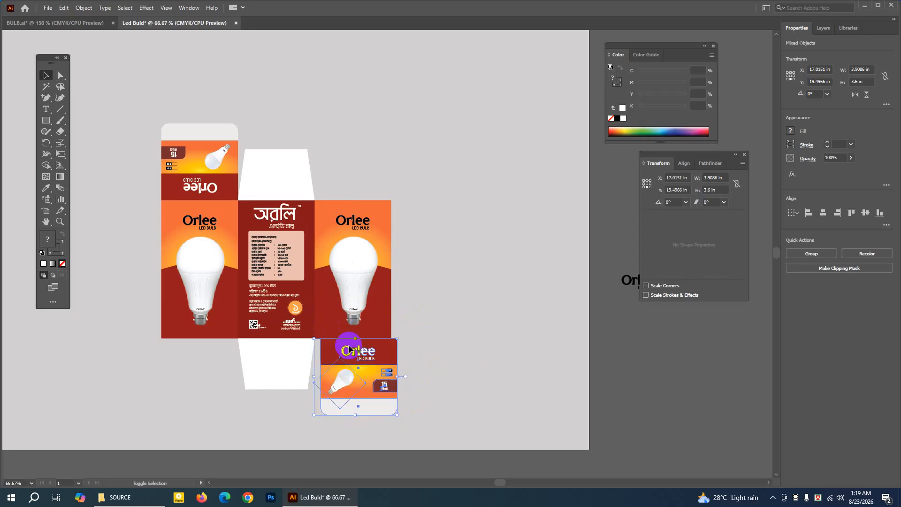
key(Left)
key(Left)
key(Left)
key(Left)
key(Left)
key(Left)
key(Left)
key(Left)
key(Left)
key(Left)
key(Left)
key(Left)
key(Left)
key(Left)
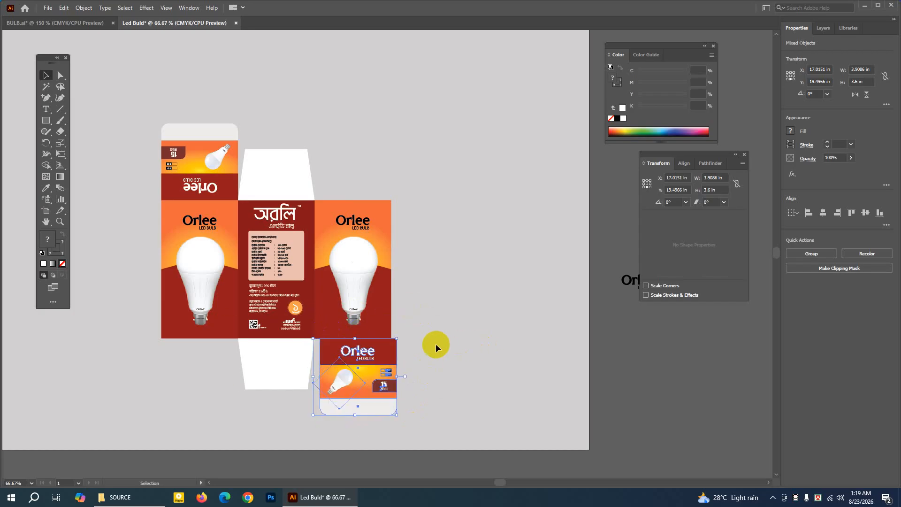
key(Left)
key(Left)
key(Left)
key(Left)
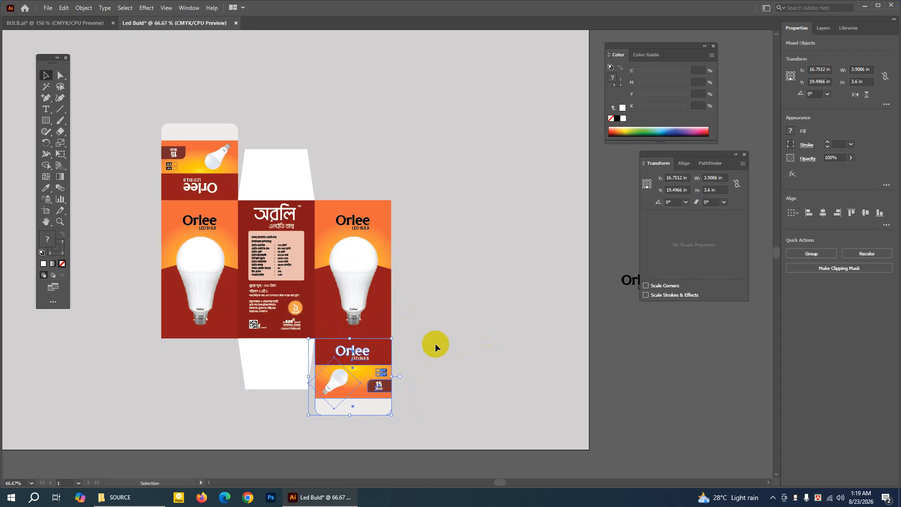
click(453, 336)
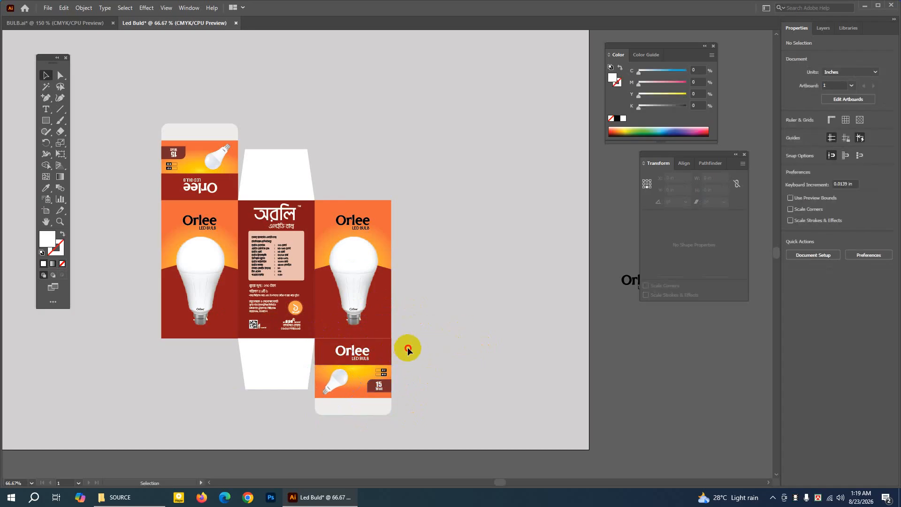
click(362, 412)
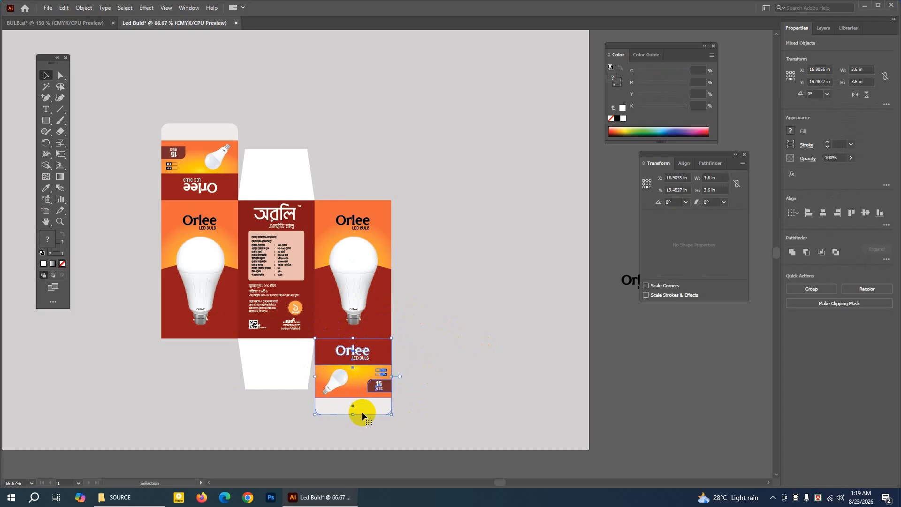
click(431, 382)
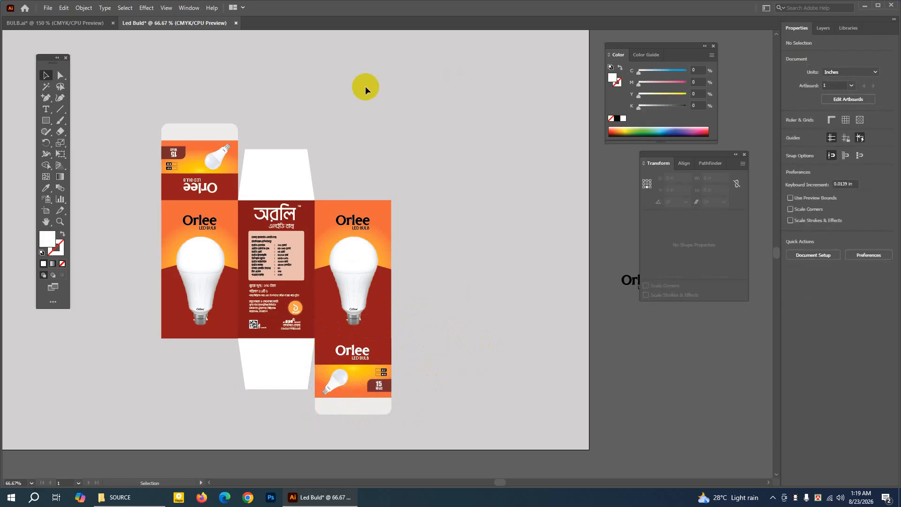
Duplicate the second Orlee bulb panel directly to its right as a fourth panel, and move the copy's Orlee logo off the artboard.
drag(415, 194, 337, 306)
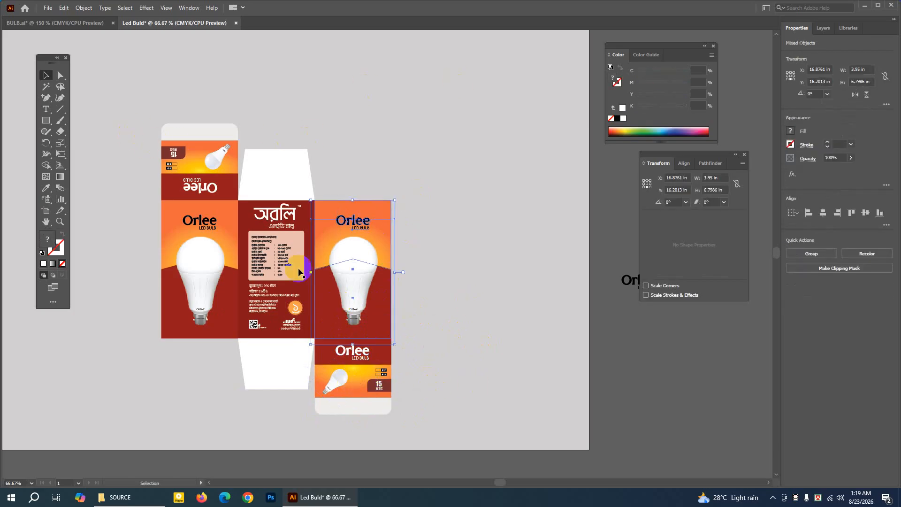
click(64, 8)
click(74, 53)
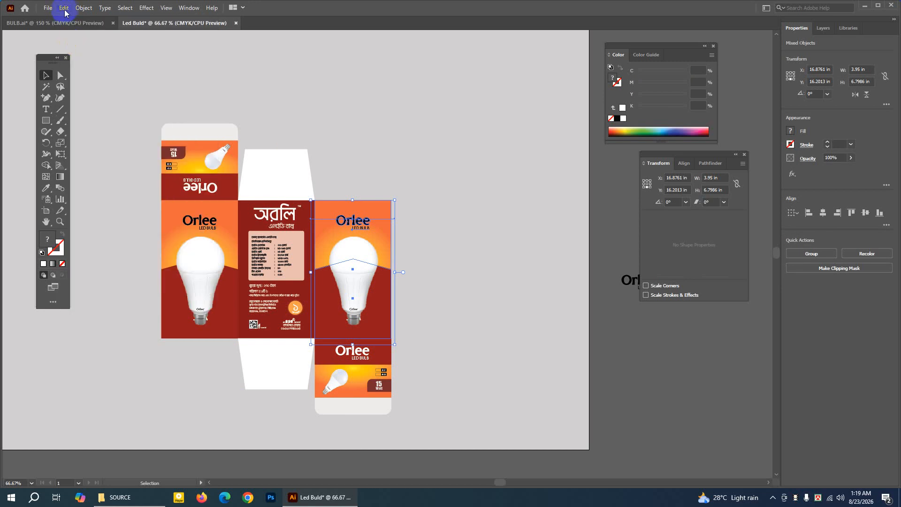
click(64, 7)
click(89, 73)
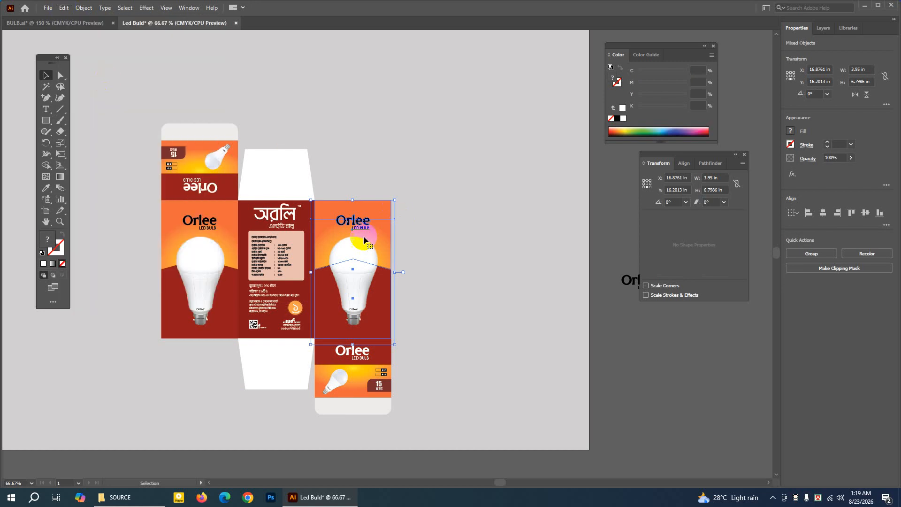
drag(356, 243, 641, 194)
click(511, 234)
Delete the bulb image and the dark red peaked shape from the fourth panel, keeping only its gradient rectangle.
click(444, 215)
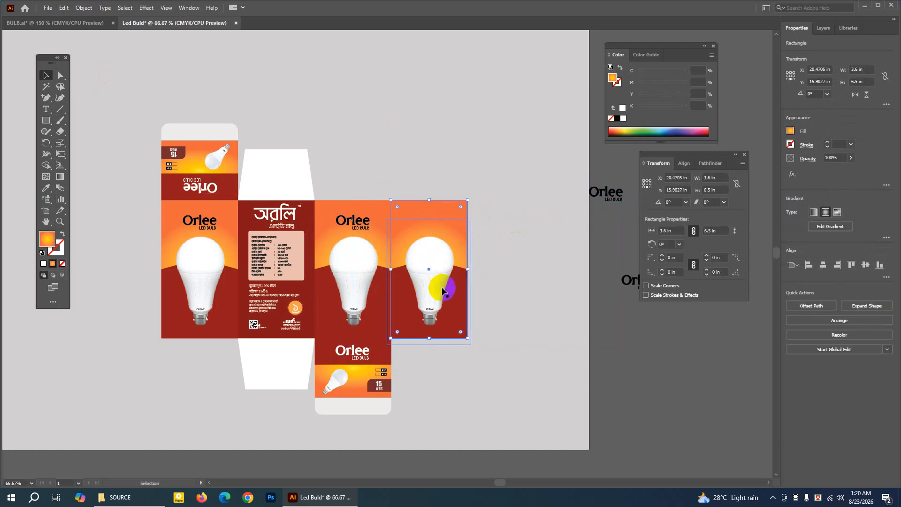
key(Delete)
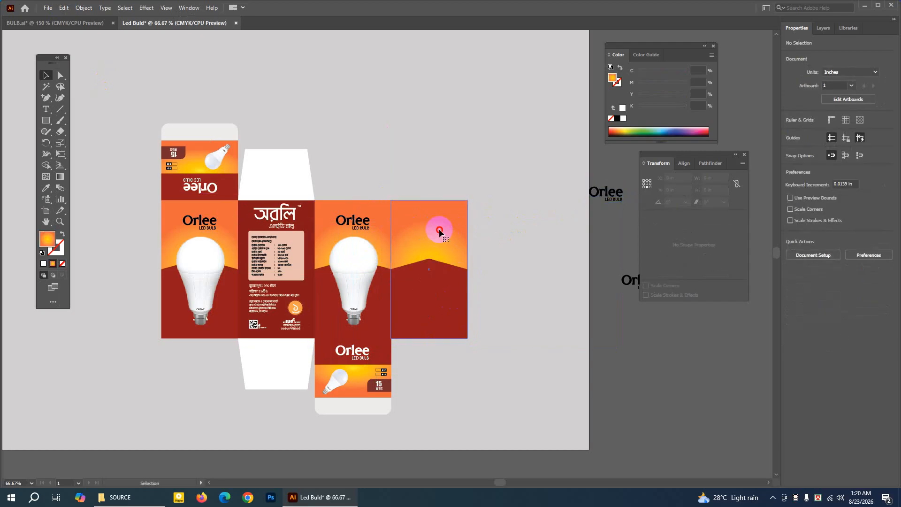
click(445, 280)
key(Delete)
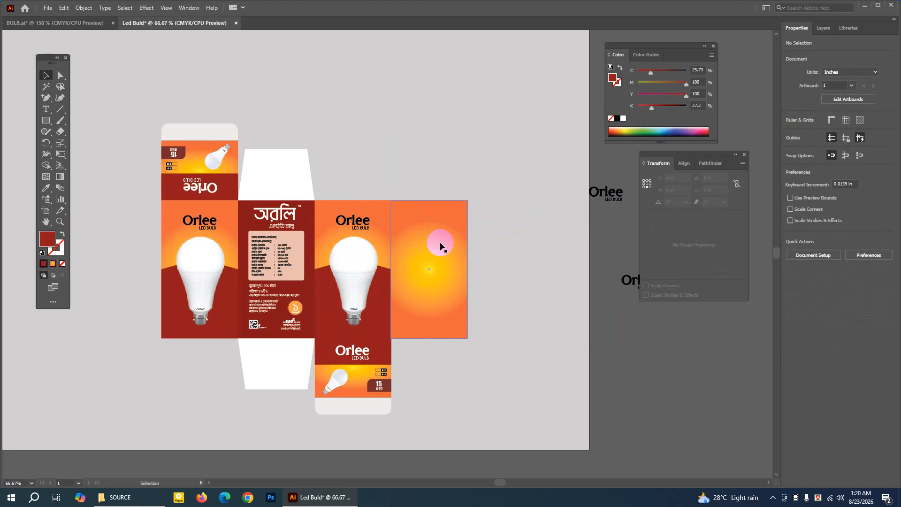
Replace the fourth panel's gradient fill with solid dark red 87080F.
click(440, 243)
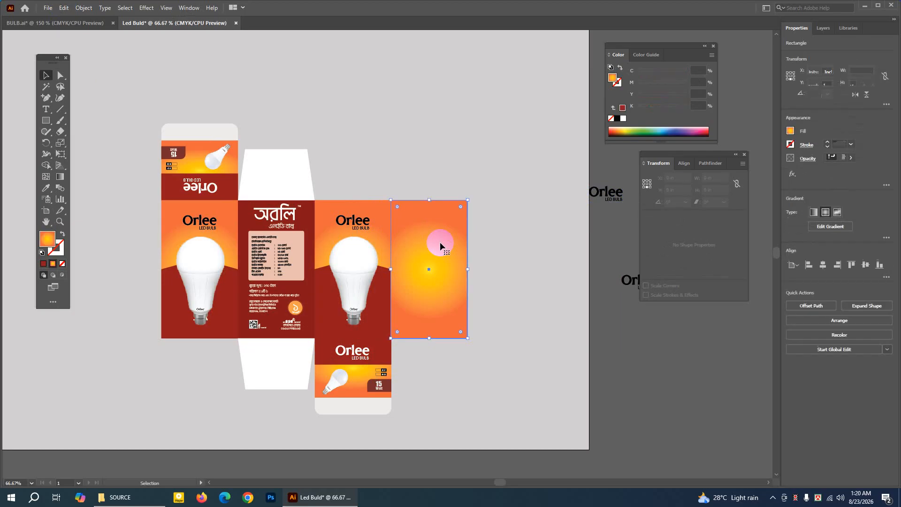
click(63, 265)
double_click(47, 239)
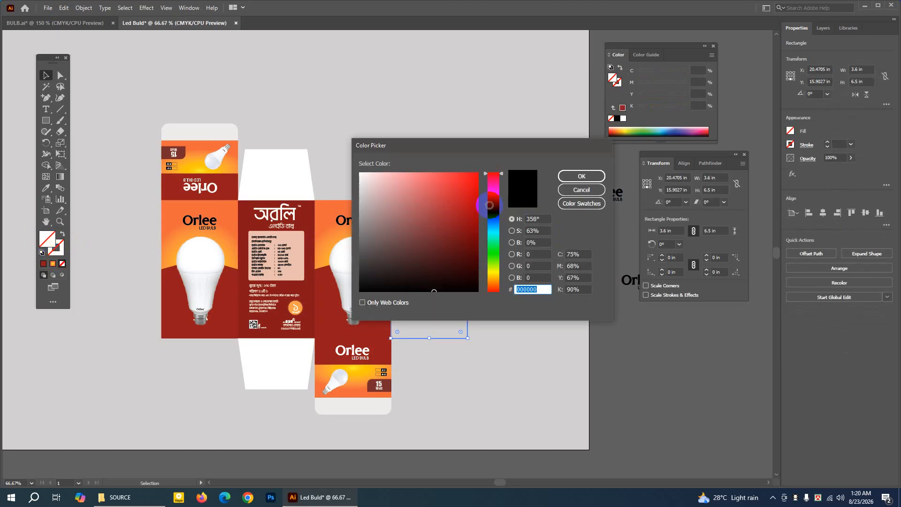
drag(472, 190, 472, 228)
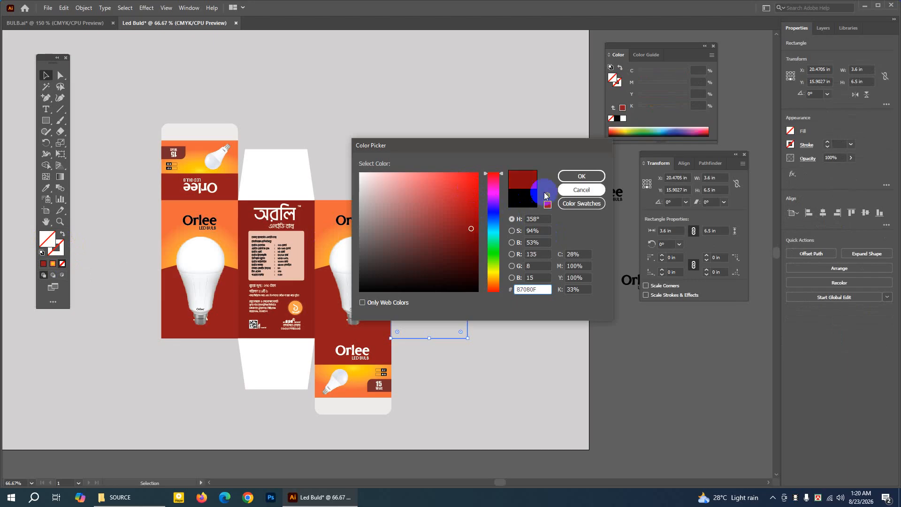
click(586, 176)
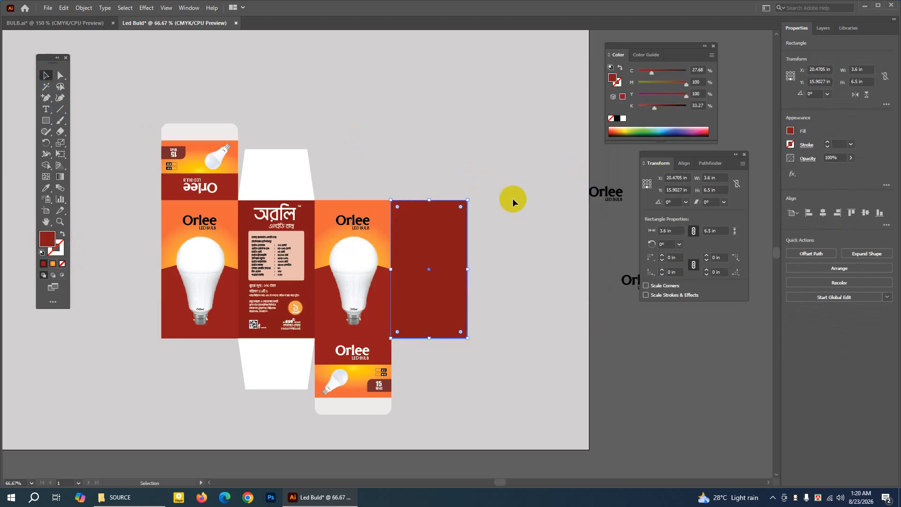
Switch to the BULB.ai reference and examine its rightmost dark red panel with the usage instructions and certification marks.
click(603, 222)
double_click(47, 224)
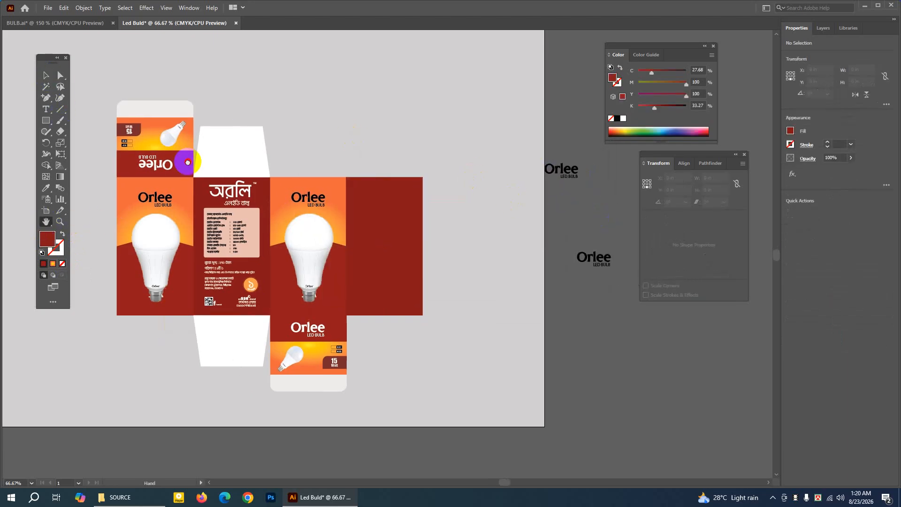
click(92, 23)
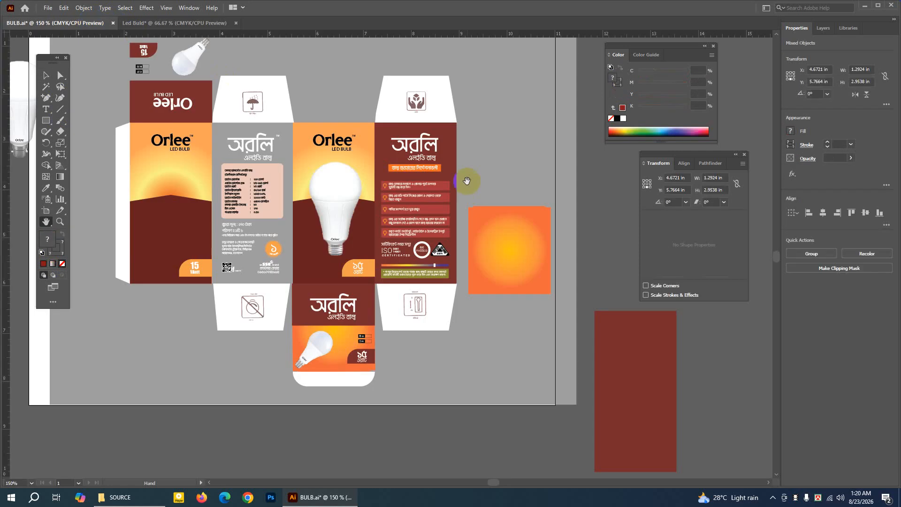
click(46, 76)
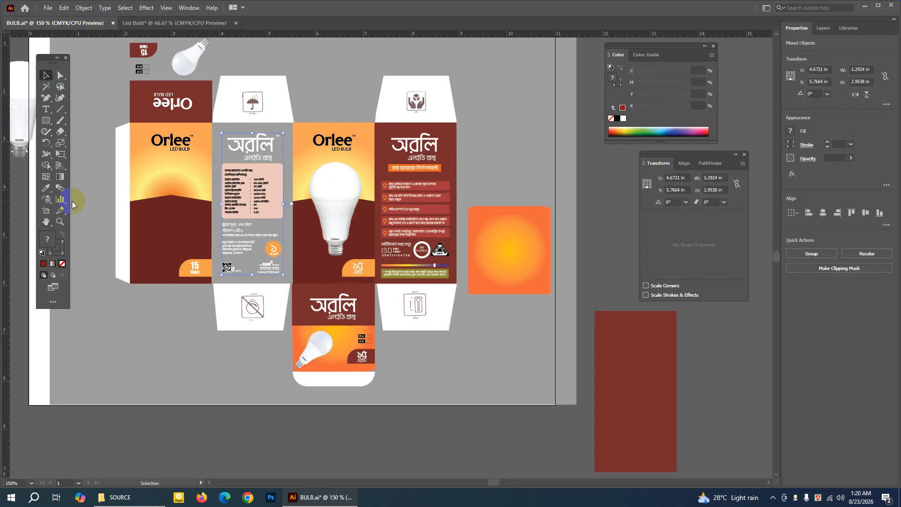
click(60, 222)
click(409, 203)
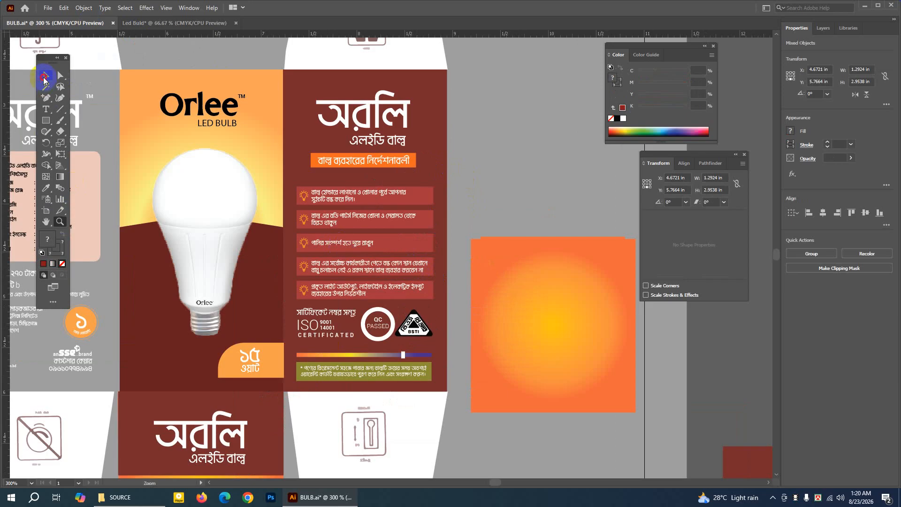
click(43, 77)
click(304, 201)
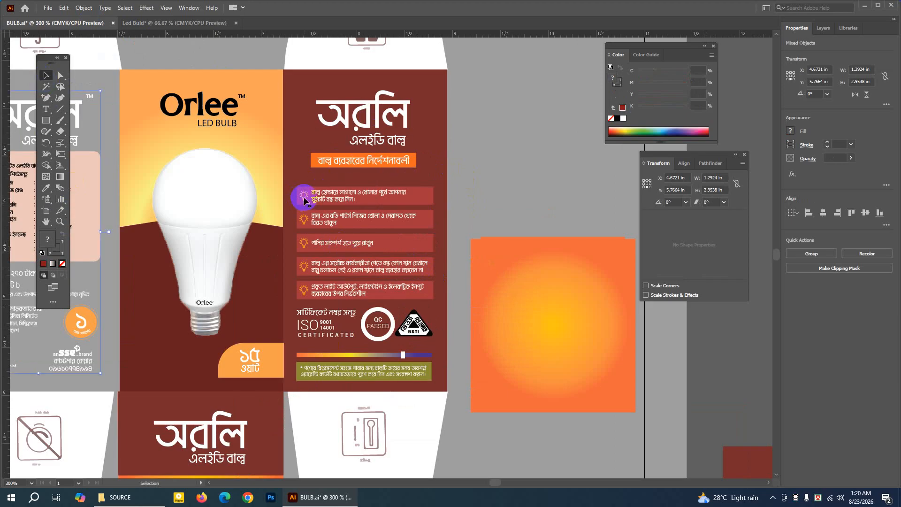
click(471, 183)
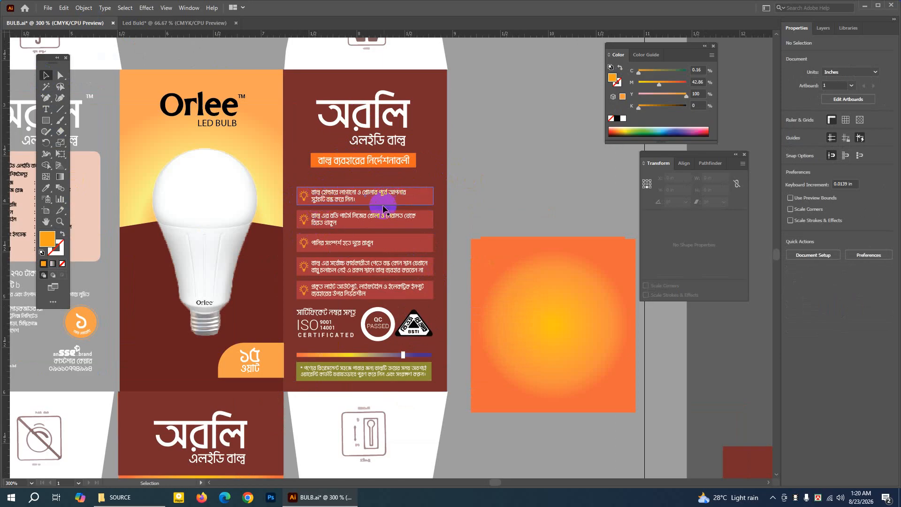
Sample the gradient of the reference panel's thin colour strip and draw a matching bar about 1.54 by 0.06 in beside the panel.
click(382, 355)
click(461, 215)
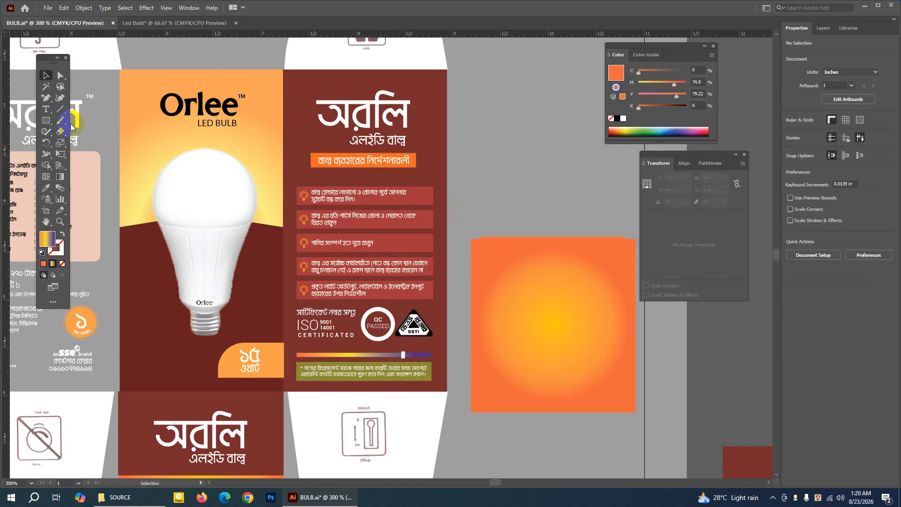
click(48, 124)
drag(456, 163, 603, 169)
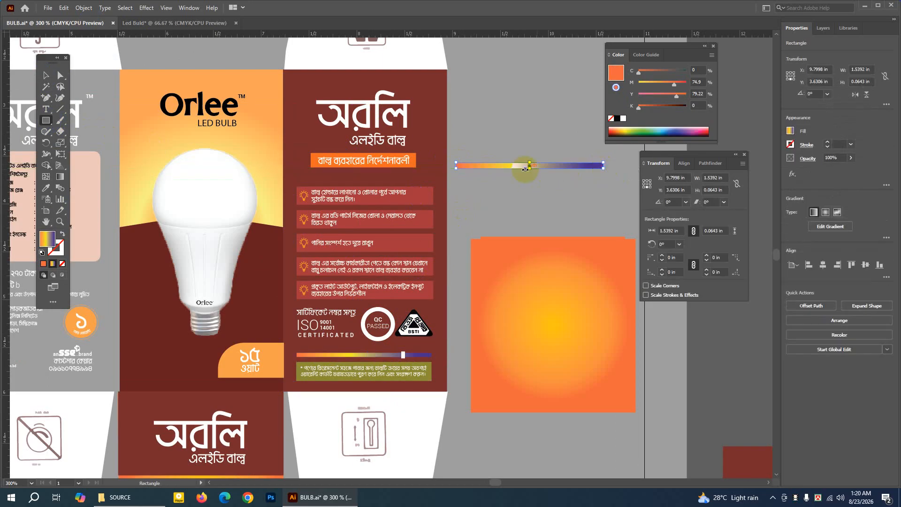
Remove the bar gradient's middle stop, move the purple stop to 100%, and recolour the first stop orange (M 72.55, Y 100).
double_click(59, 180)
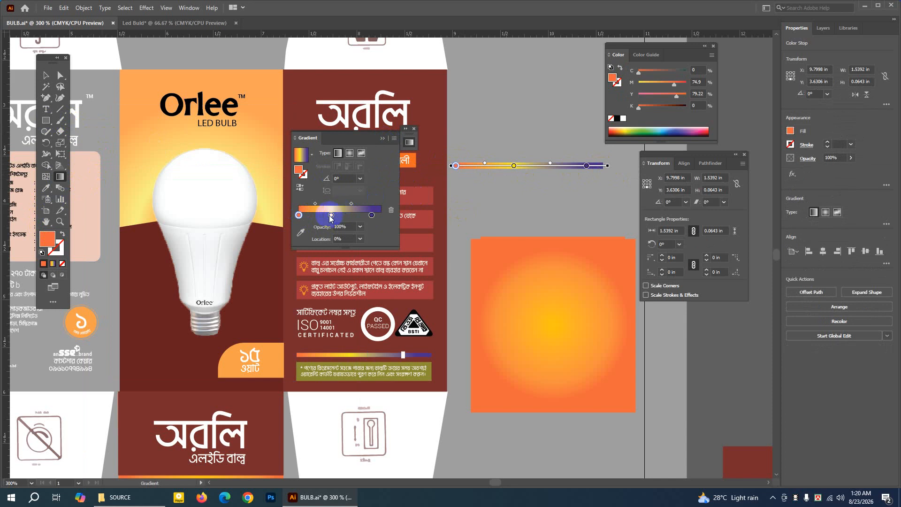
drag(331, 215, 412, 211)
click(372, 215)
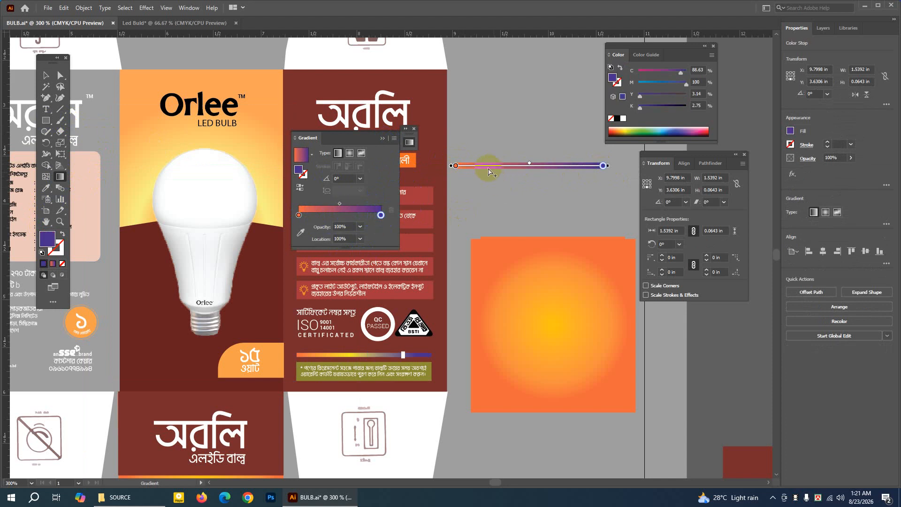
double_click(299, 215)
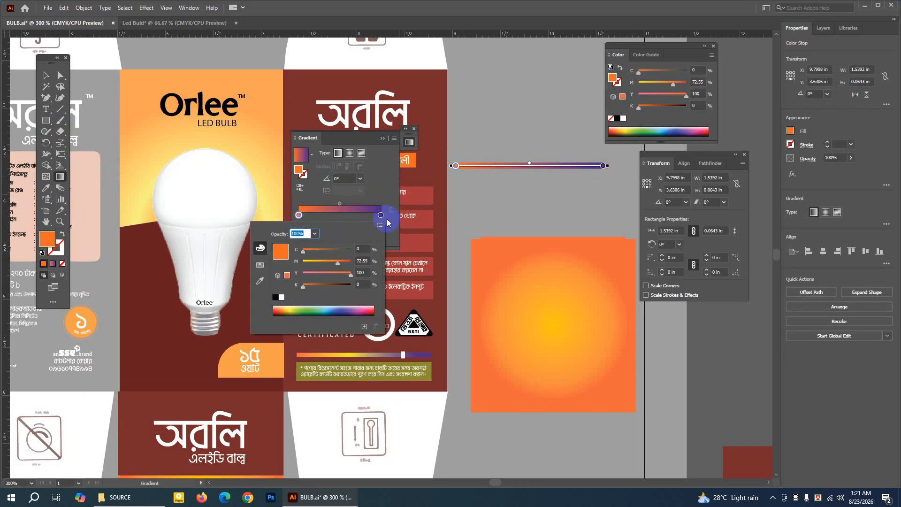
click(454, 218)
Add a gradient stop at about 27.65% on the bar and colour it light orange (M 49.8, Y 92.16).
click(322, 215)
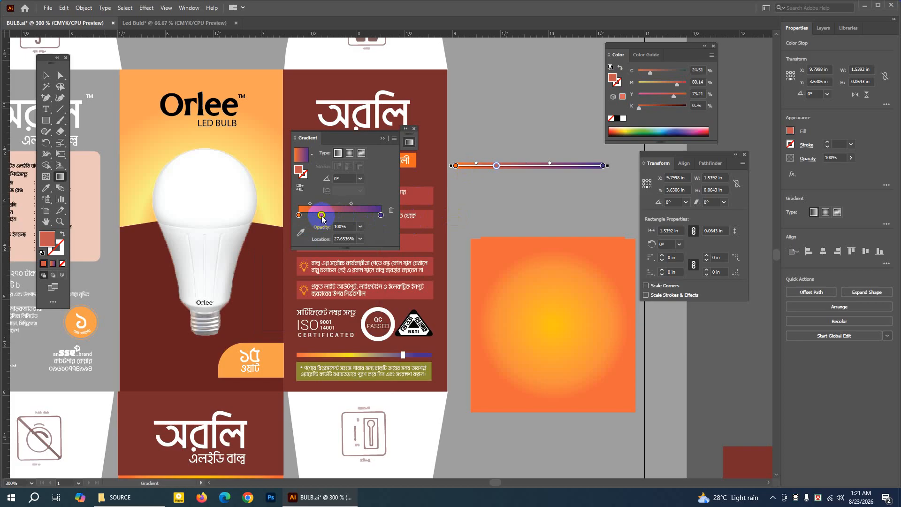
double_click(321, 215)
click(285, 309)
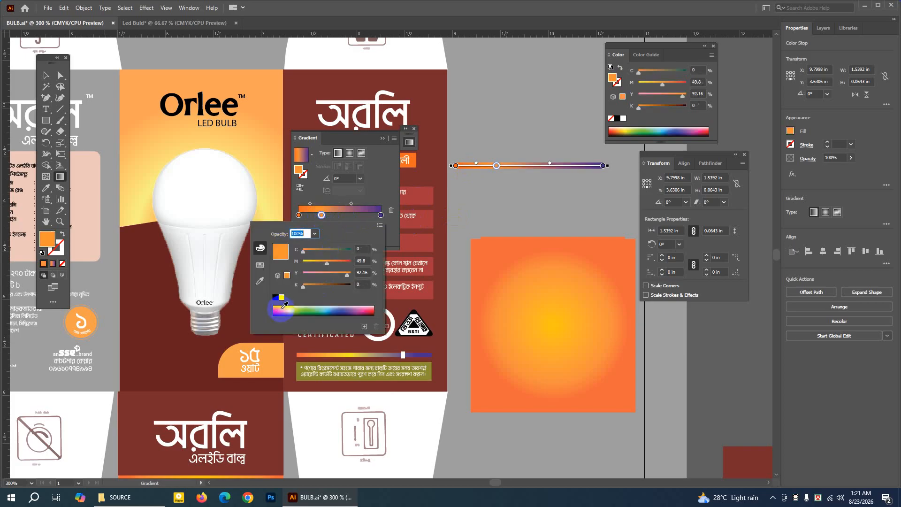
click(463, 202)
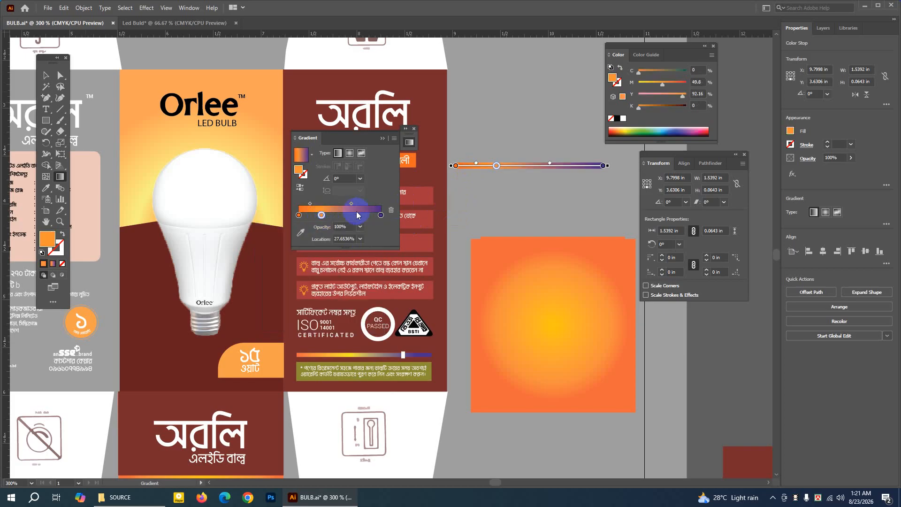
Add a green gradient stop (C 80, M 4.31, Y 100, K 0.39) at about 63.97% and deselect the bar.
click(352, 216)
double_click(352, 217)
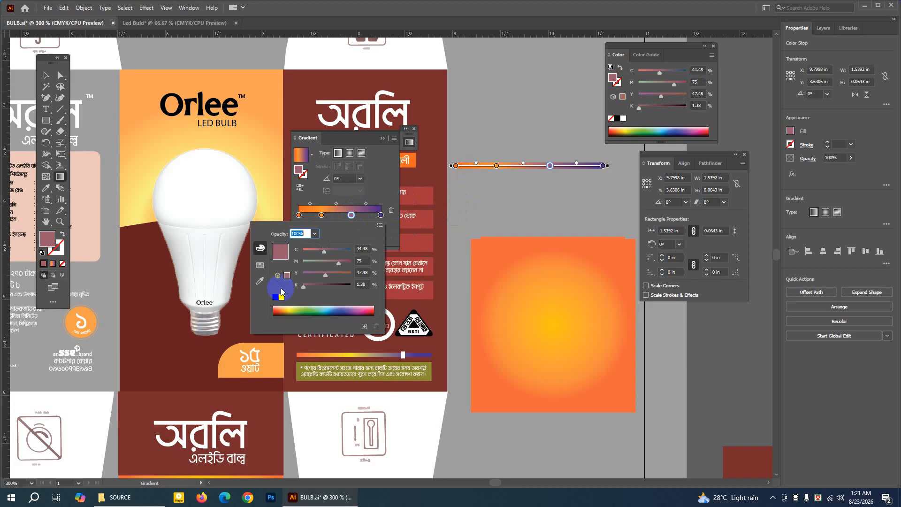
click(254, 250)
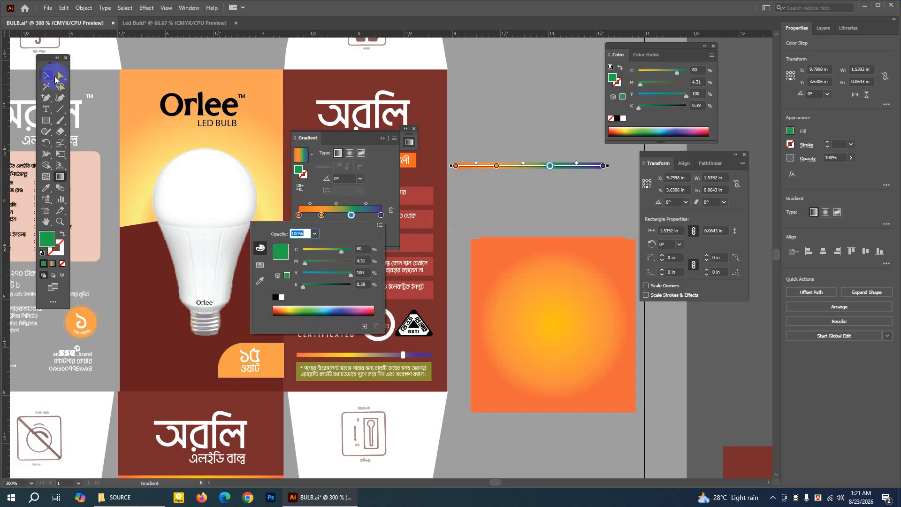
click(60, 79)
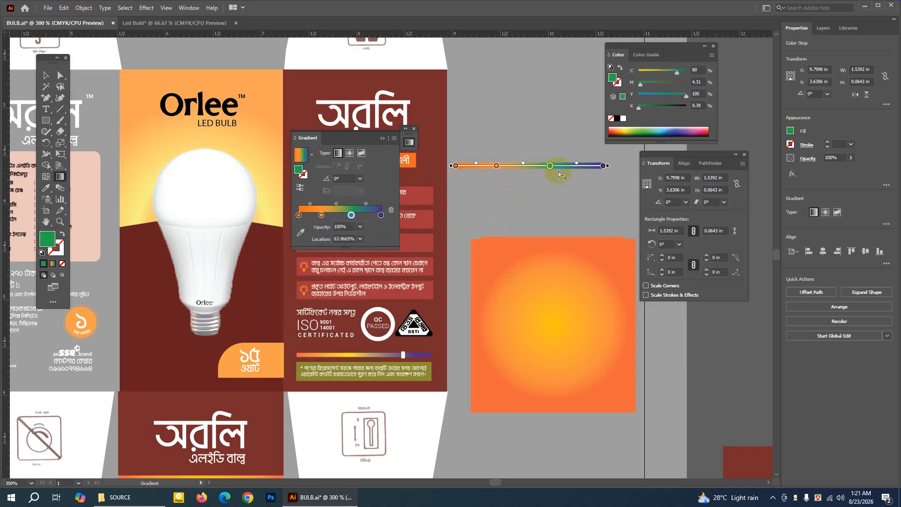
click(46, 76)
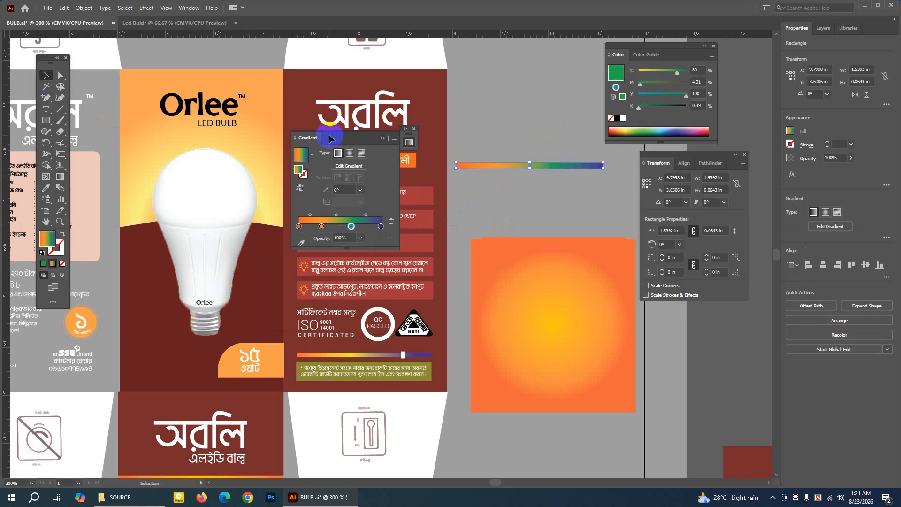
click(525, 142)
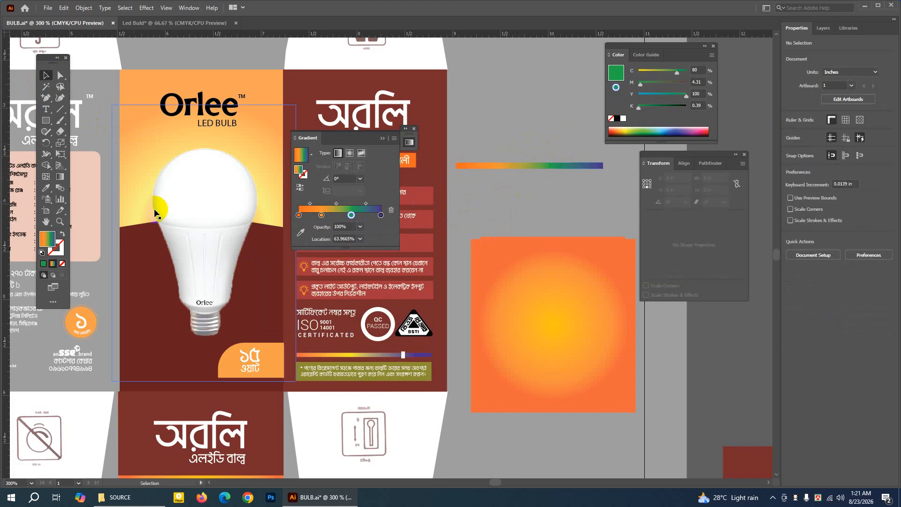
Draw a small upright marker rectangle about 0.06 by 0.16 in across the bar's purple end and fill it white.
click(46, 121)
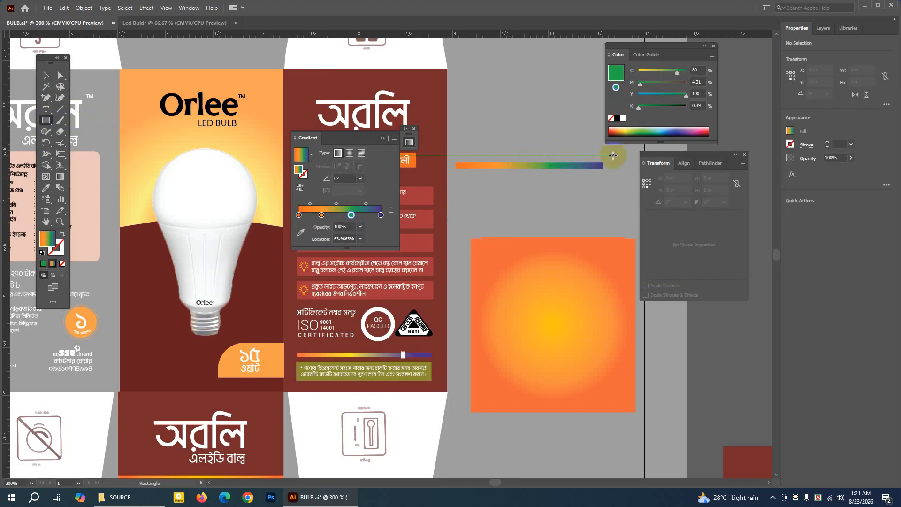
drag(580, 158, 585, 172)
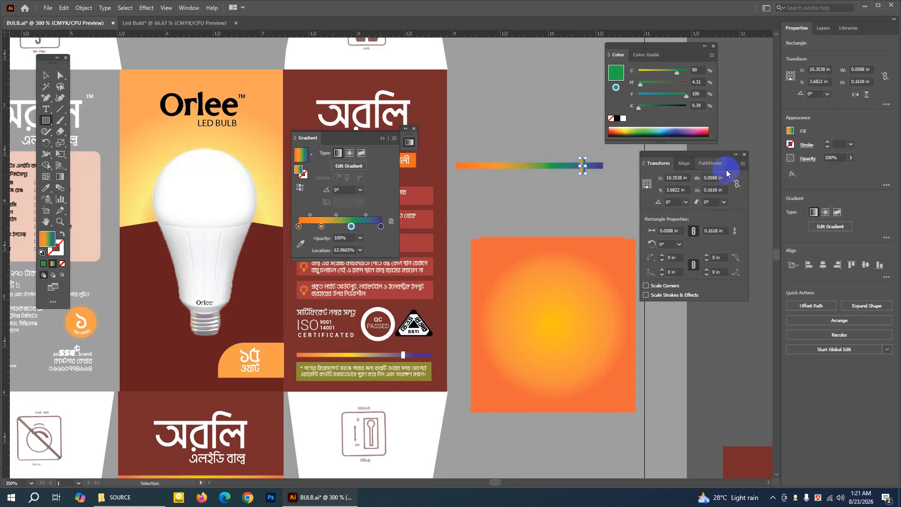
click(57, 265)
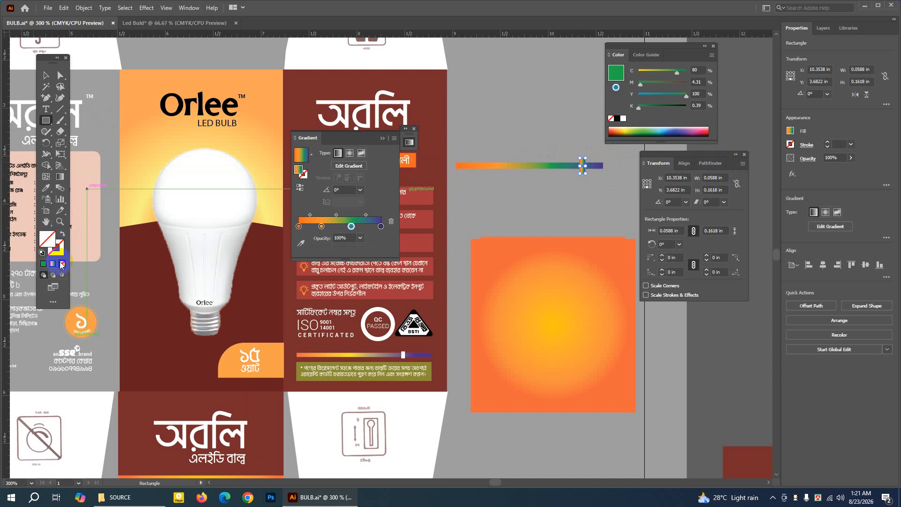
double_click(47, 238)
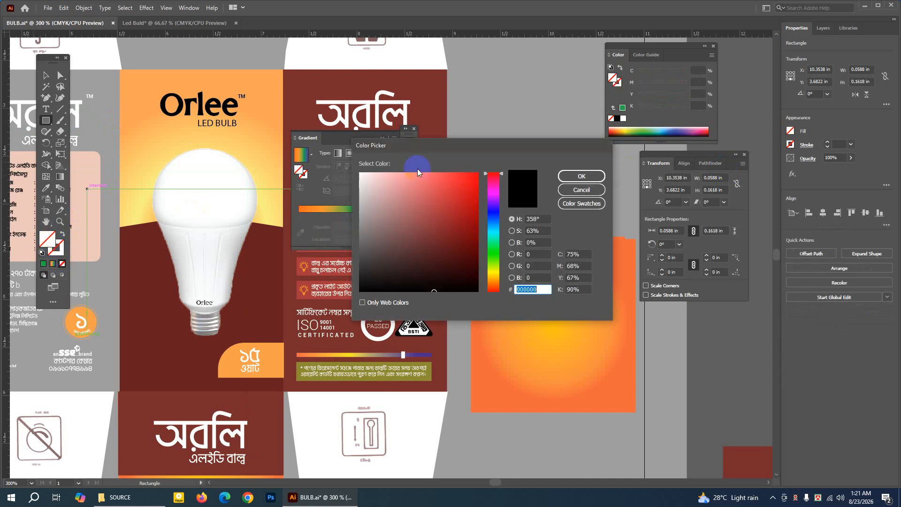
click(359, 175)
click(581, 176)
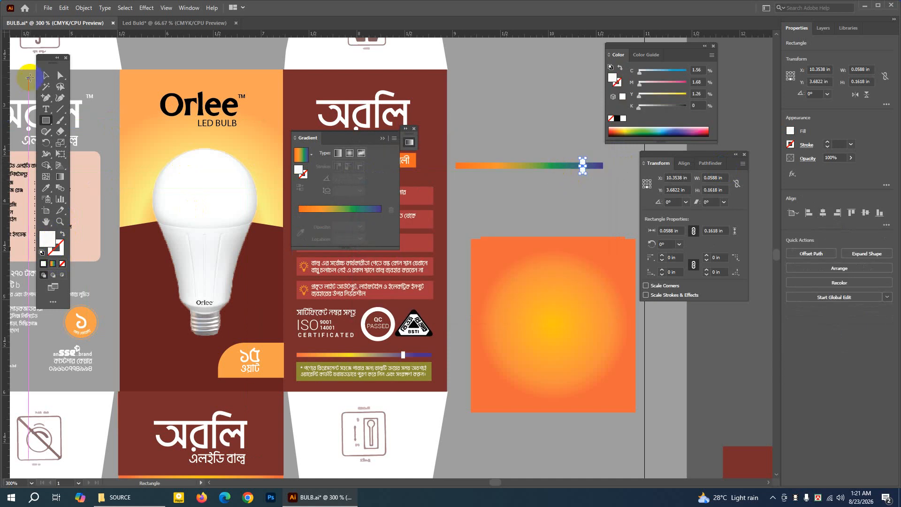
Delete the practice gradient bar with its white marker and close the gradient settings.
mouse_move(505, 124)
mouse_down()
mouse_move(572, 178)
mouse_move(596, 183)
mouse_up()
key(Delete)
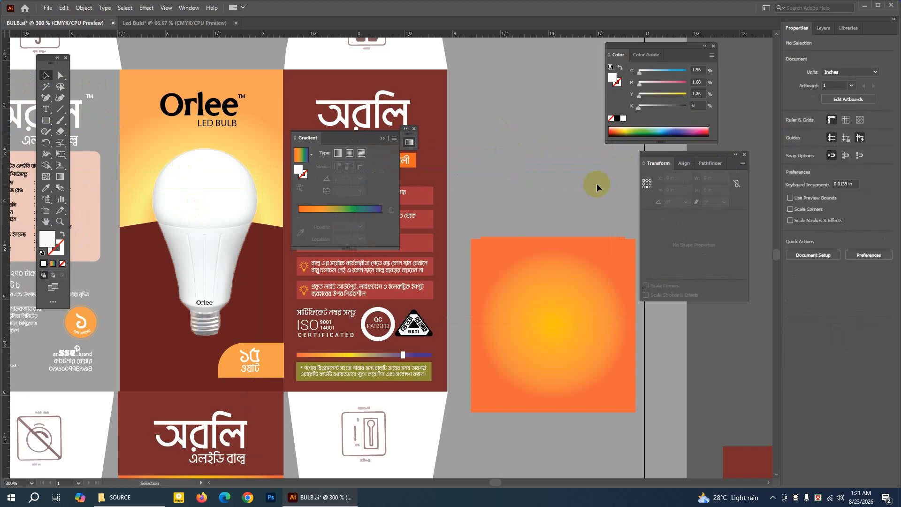
key(ctrl+minus)
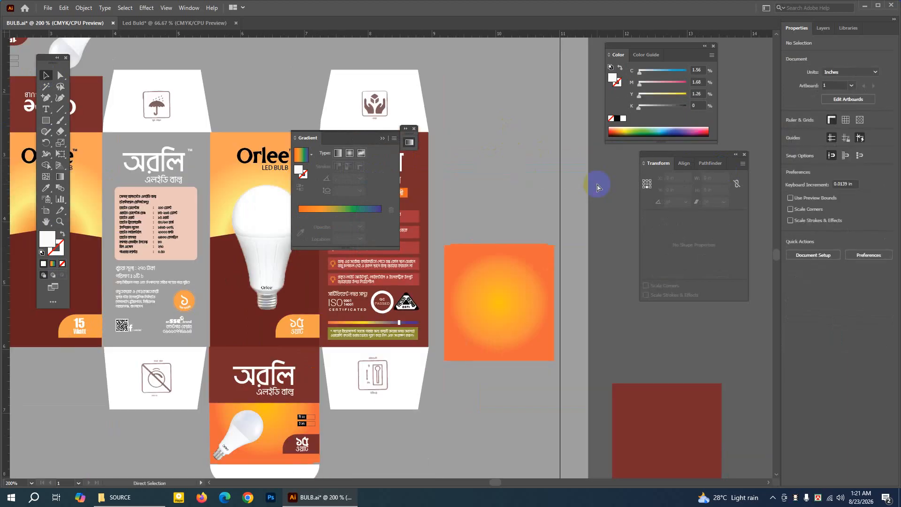
click(382, 139)
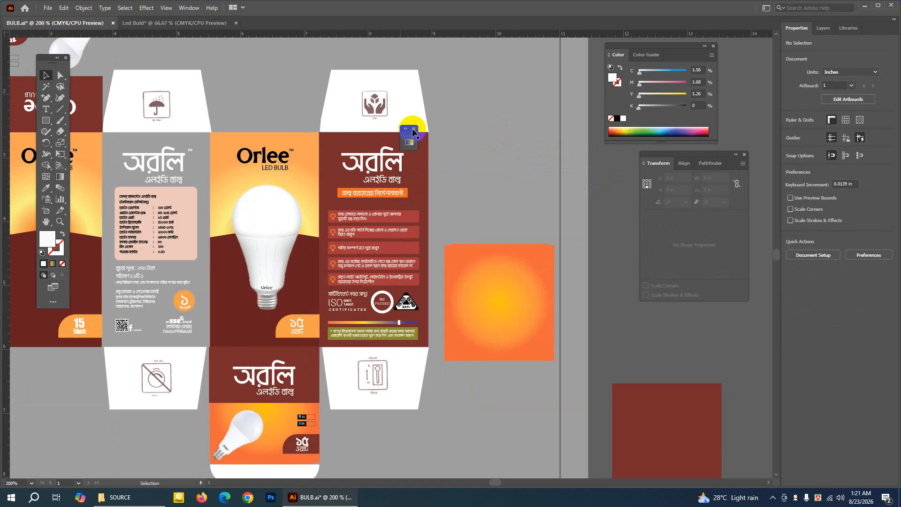
click(414, 129)
Move the instruction panel's dark red background and the neighbouring bulb image aside, leaving the panel's contents free to select.
drag(418, 151, 641, 182)
key(ctrl+z)
drag(421, 177, 559, 276)
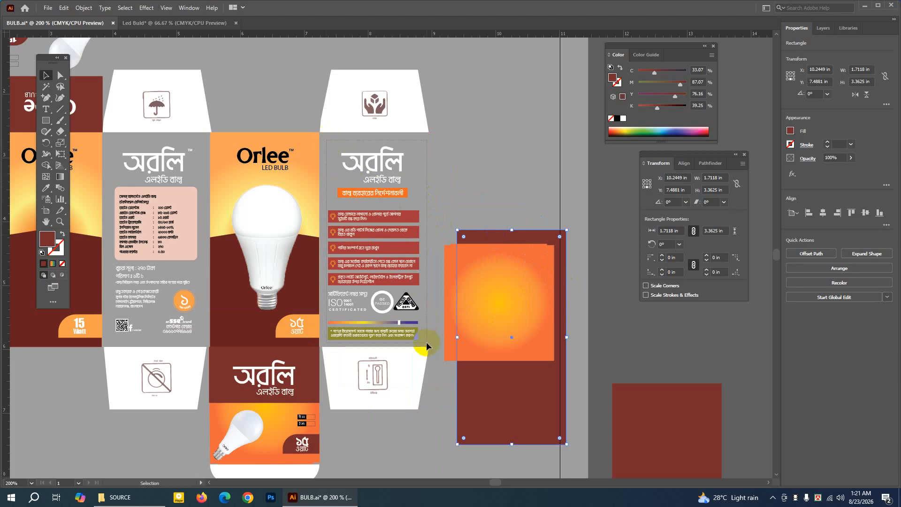
drag(426, 342, 426, 342)
click(484, 151)
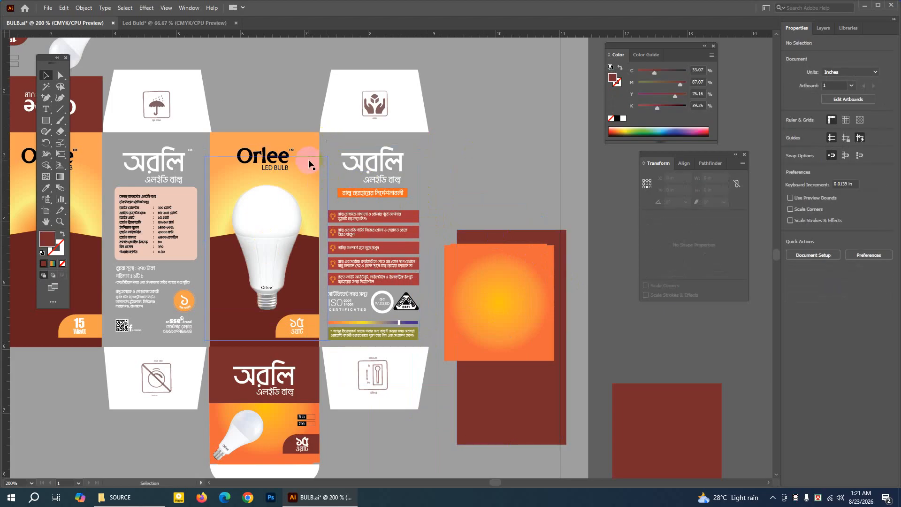
drag(303, 158, 228, 155)
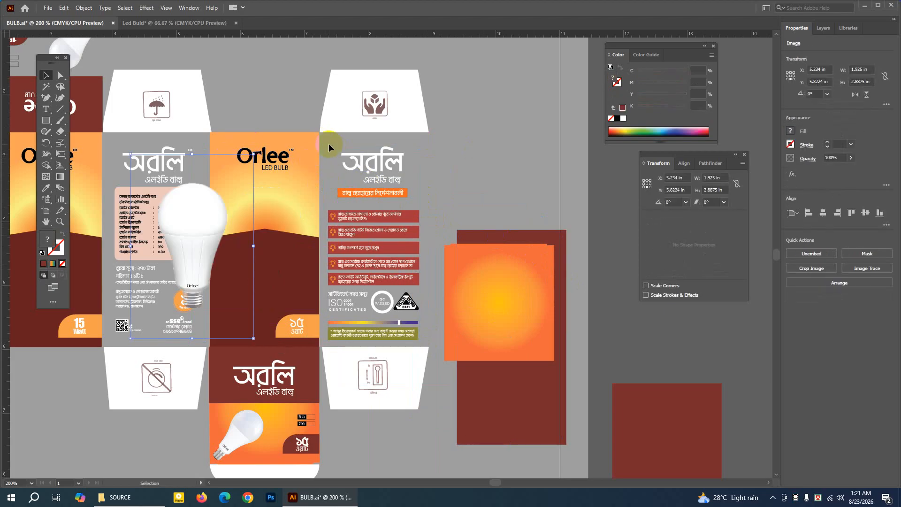
Copy the instruction panel's contents into the Led Buld document and enlarge them to about 2.61 by 5.53 in on the fourth panel.
drag(427, 343, 426, 340)
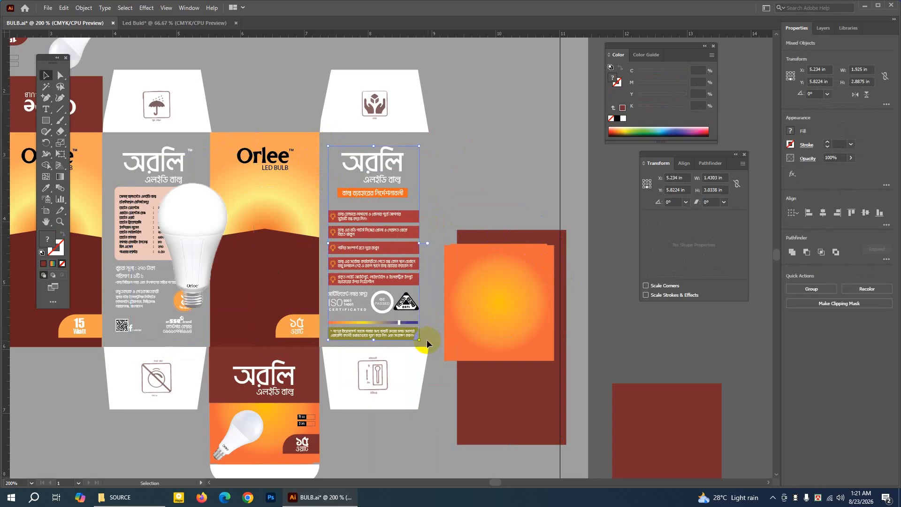
click(64, 8)
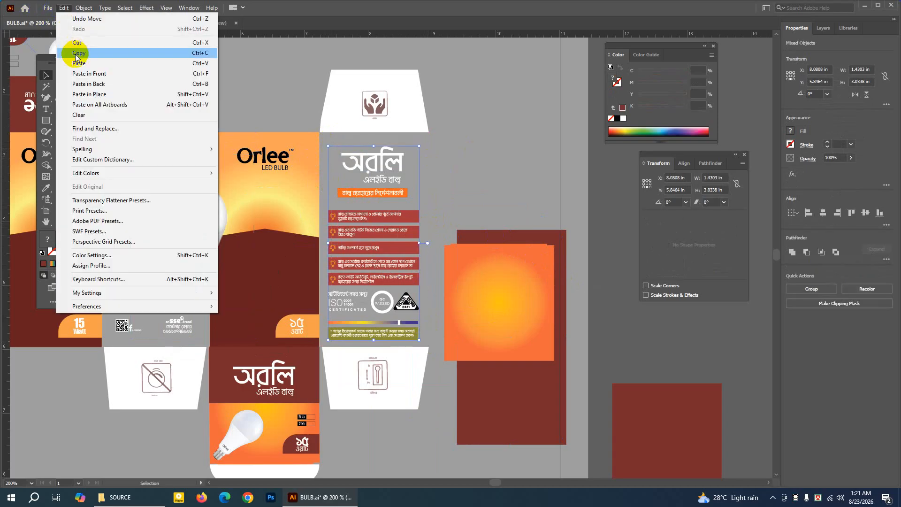
click(73, 52)
click(137, 23)
click(64, 8)
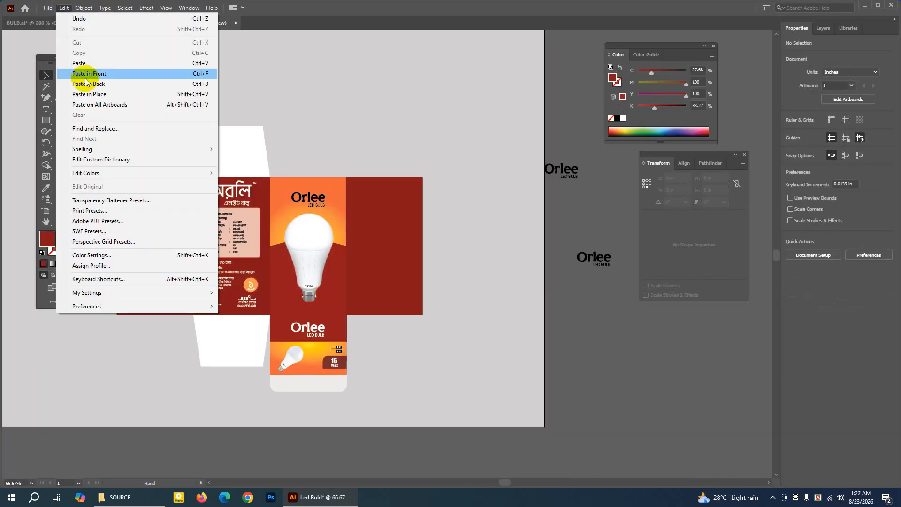
click(84, 63)
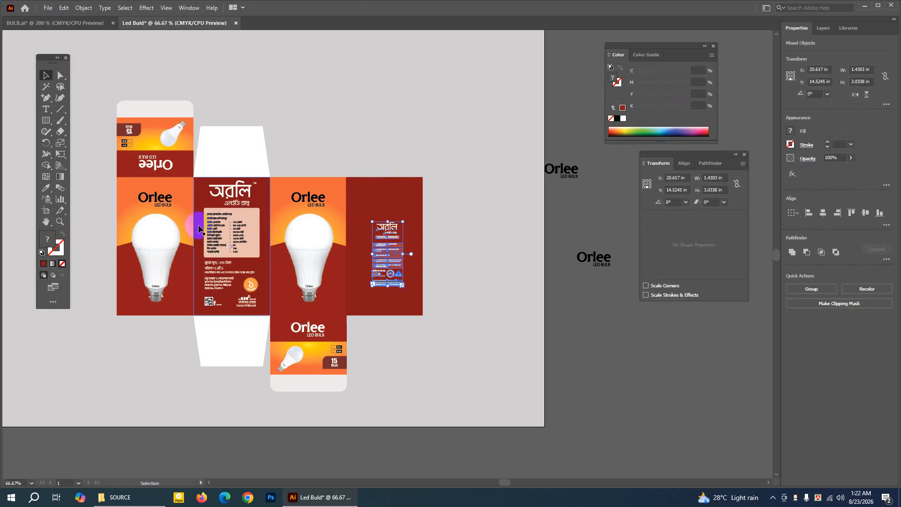
drag(406, 287, 424, 313)
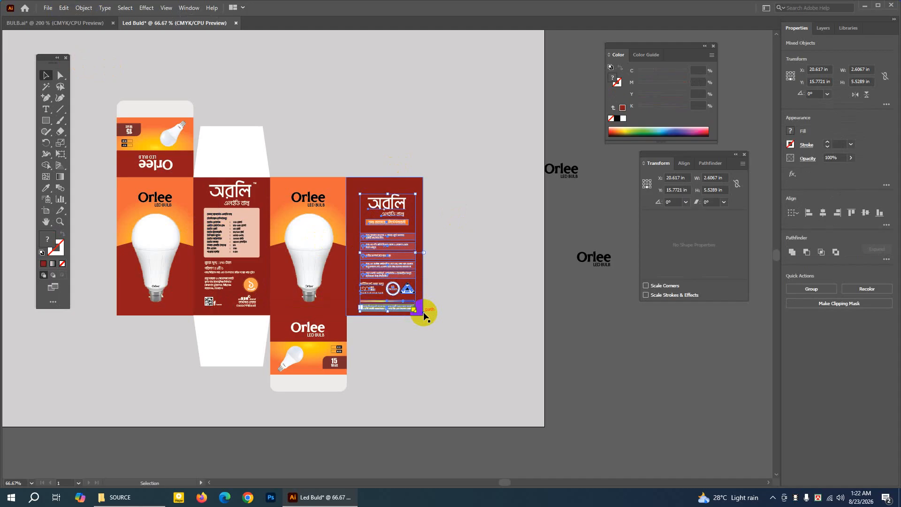
Enlarge the instruction contents on the fourth panel to about 2.79 by 5.91 in and centre them on the dark red background.
key(Left)
key(Left)
key(Left)
key(Left)
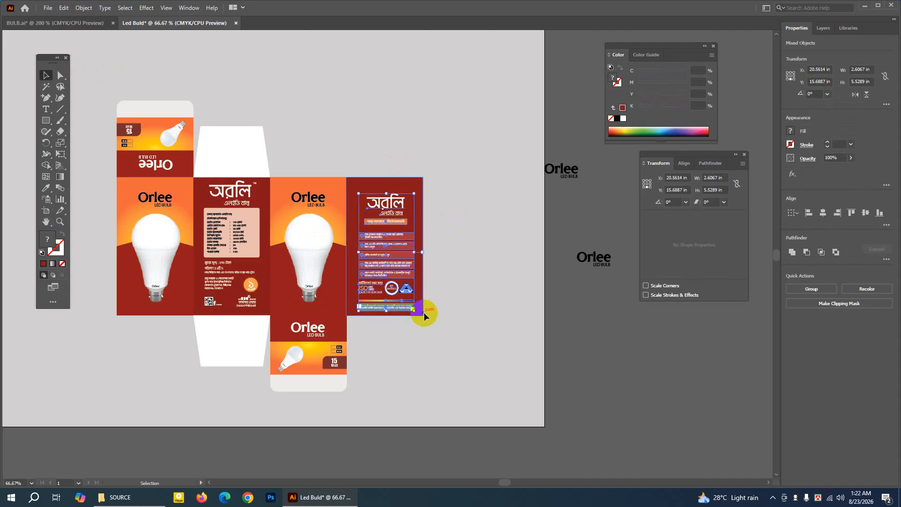
drag(415, 194, 417, 187)
drag(420, 191, 423, 186)
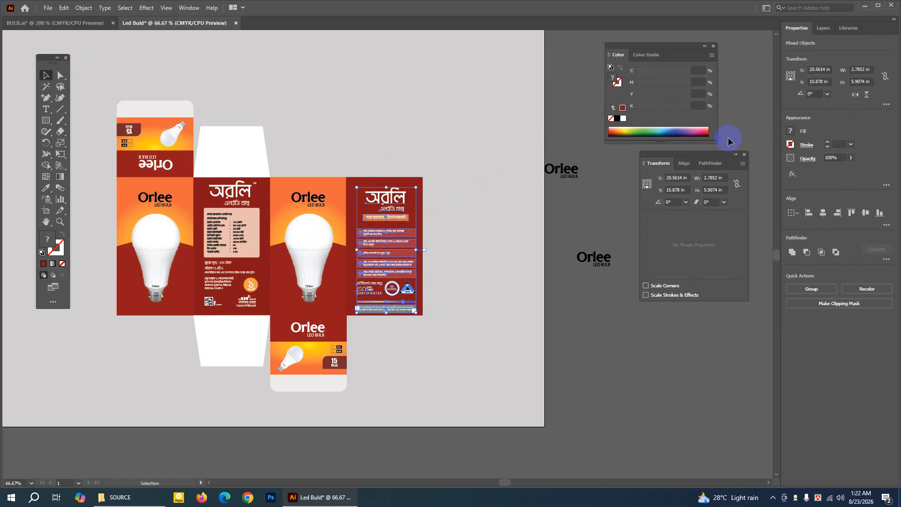
key(Up)
key(Up)
key(Up)
key(Up)
key(Up)
key(Up)
key(Left)
key(Left)
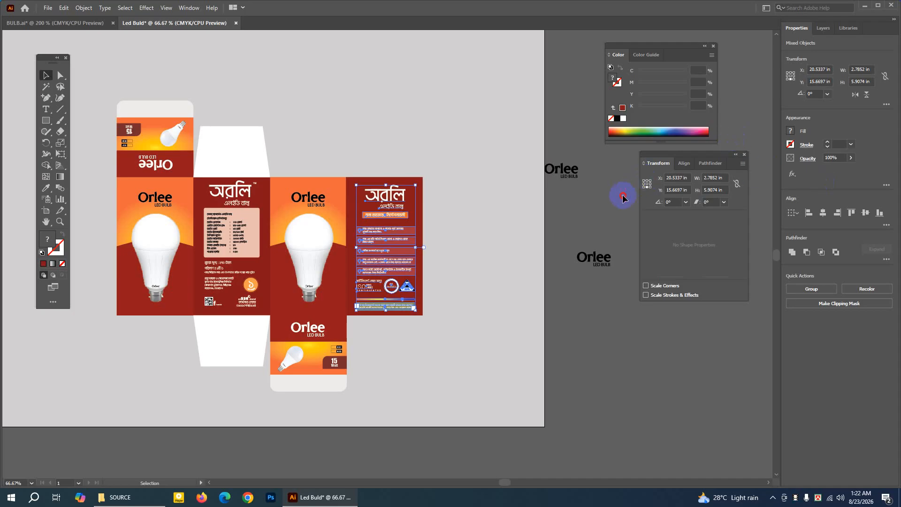
click(110, 130)
Check the flaps in BULB.ai, then duplicate the second panel's two white flaps in Led Buld onto the fourth panel's ends.
click(78, 27)
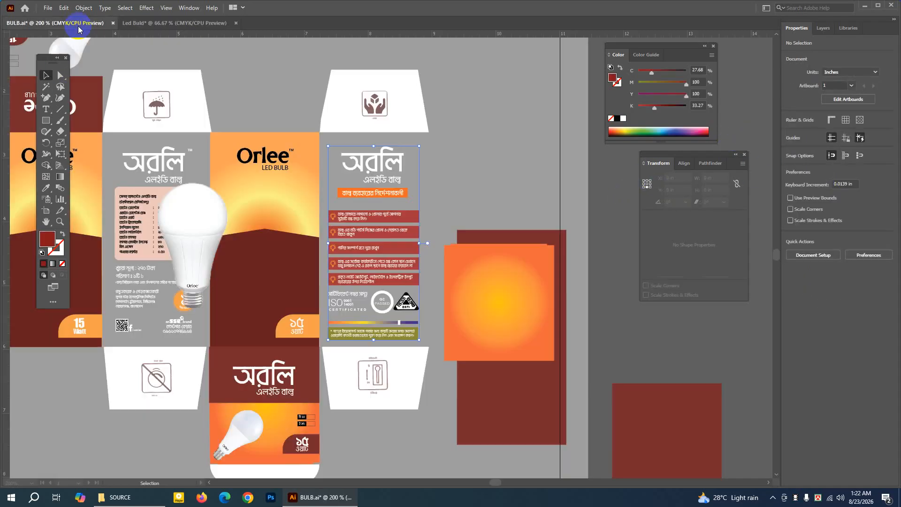
click(406, 214)
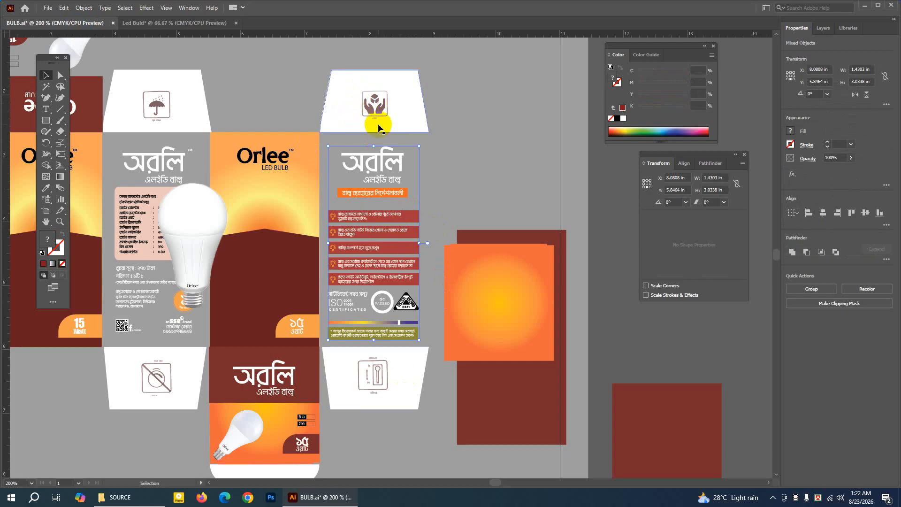
click(145, 23)
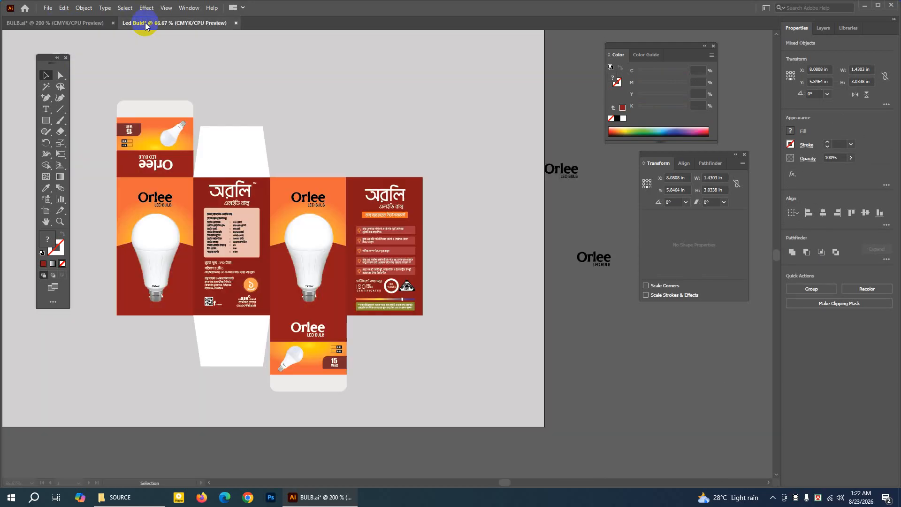
click(220, 145)
shift+click(240, 331)
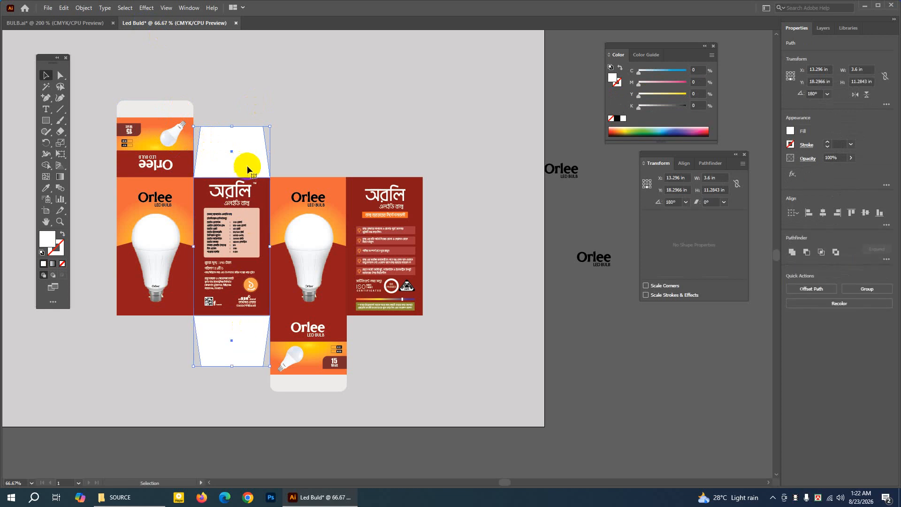
click(280, 96)
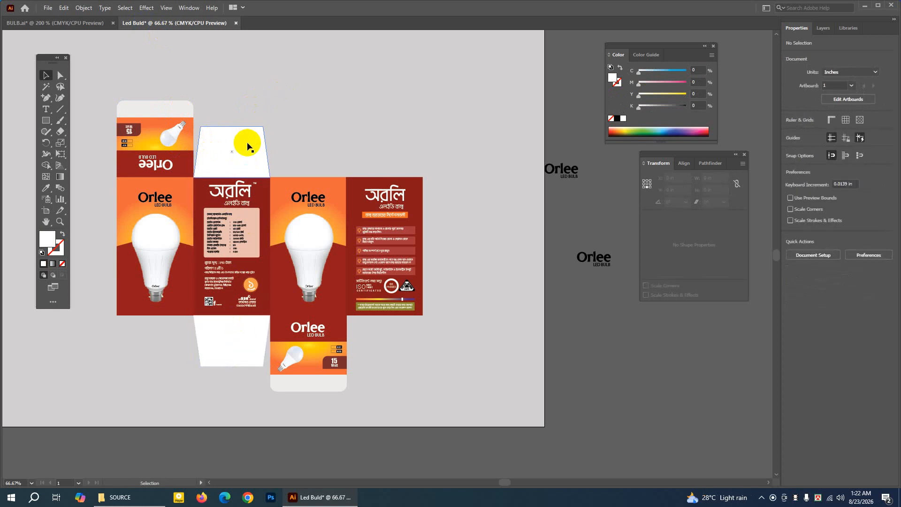
click(248, 147)
shift+click(235, 339)
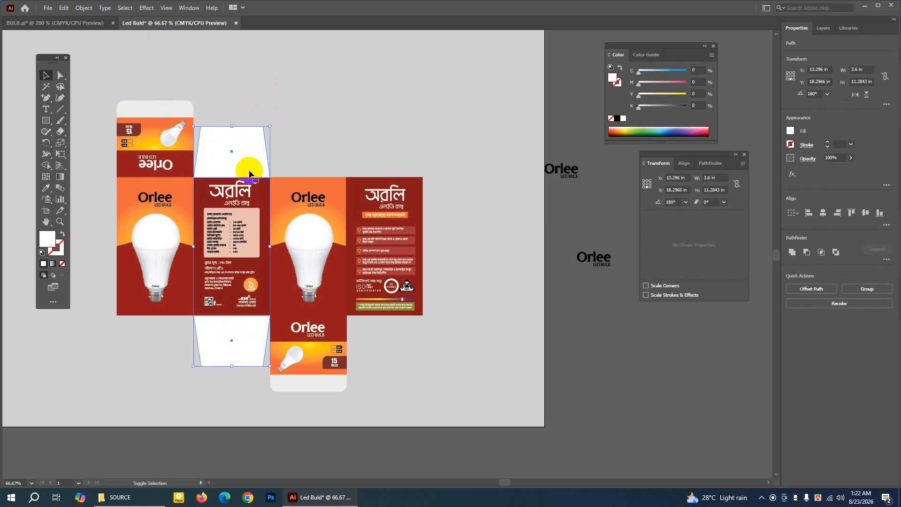
click(64, 8)
click(76, 54)
click(64, 8)
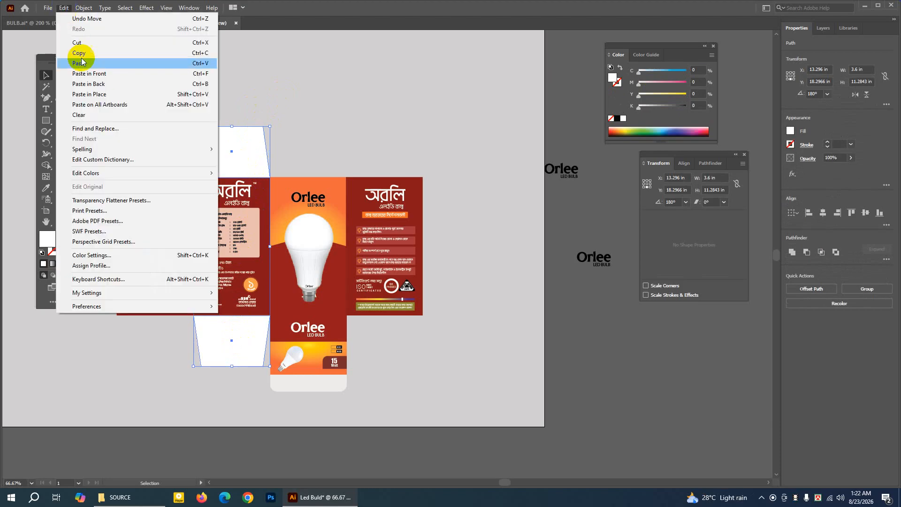
click(87, 74)
drag(239, 139, 392, 143)
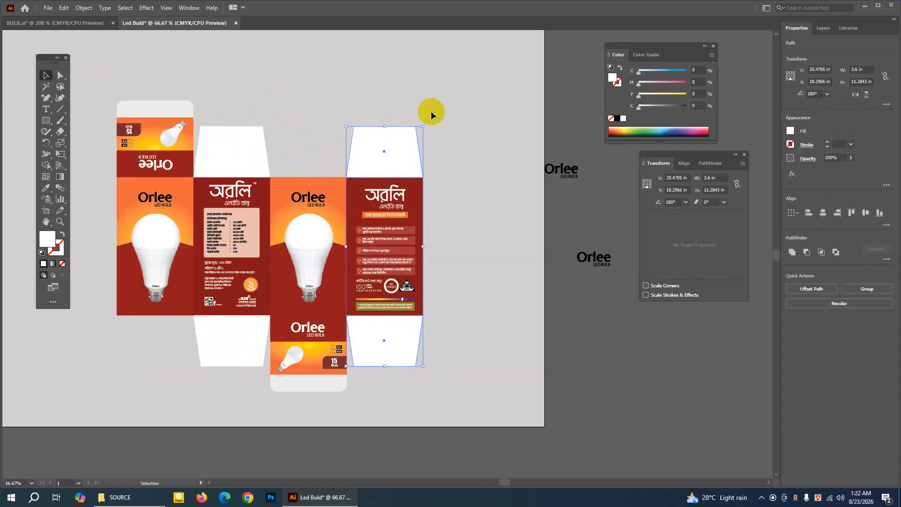
click(458, 106)
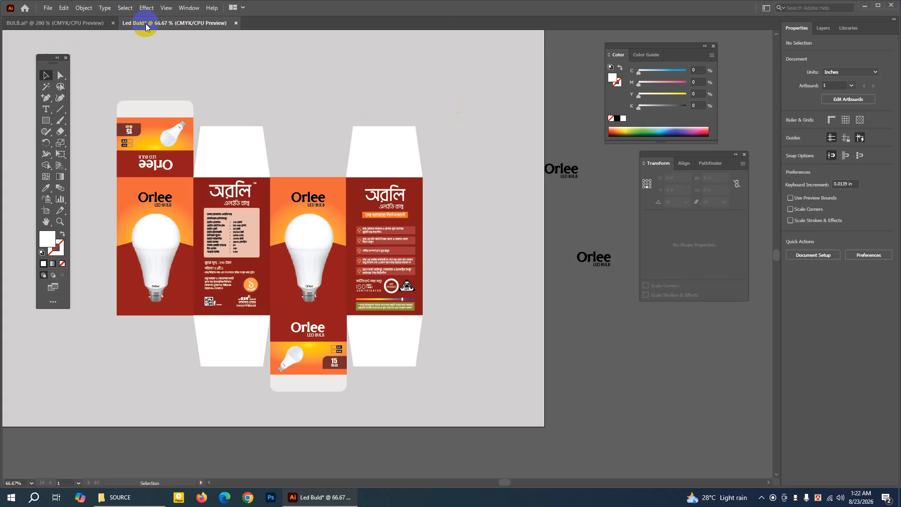
Copy the umbrella and hands icons from the BULB.ai flaps into the Led Buld document and park them beside the artboard.
click(76, 22)
click(168, 103)
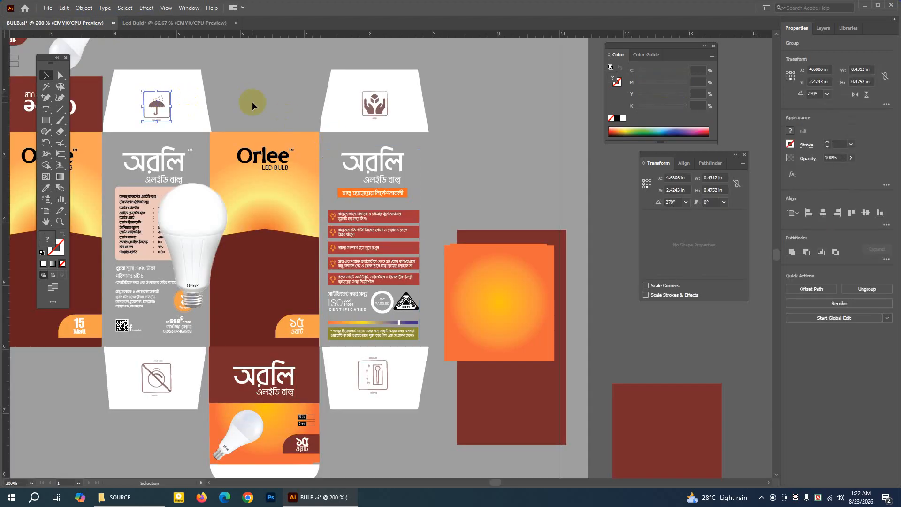
click(370, 101)
click(64, 8)
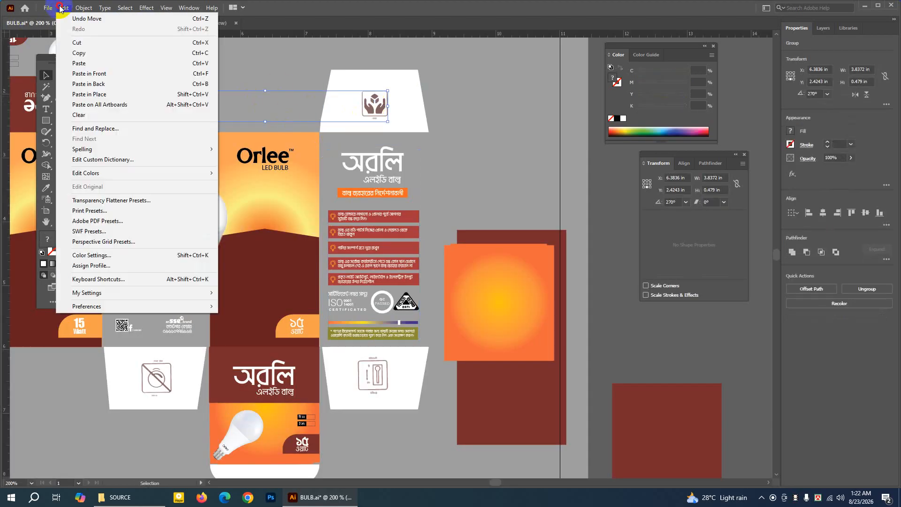
click(71, 49)
click(182, 26)
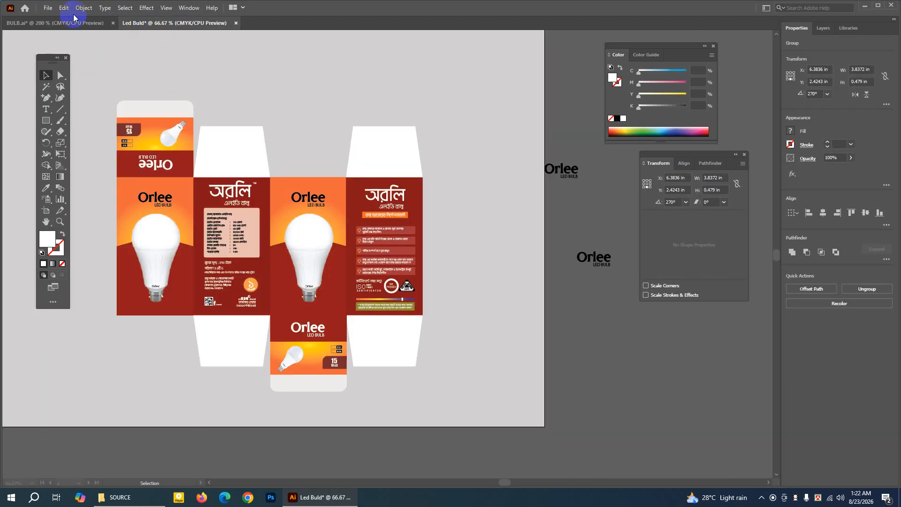
click(64, 8)
click(368, 121)
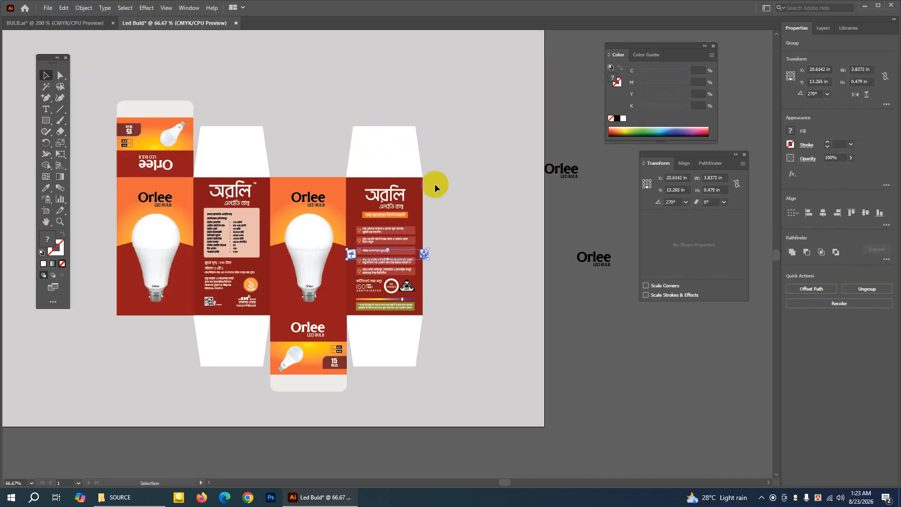
drag(424, 255, 641, 339)
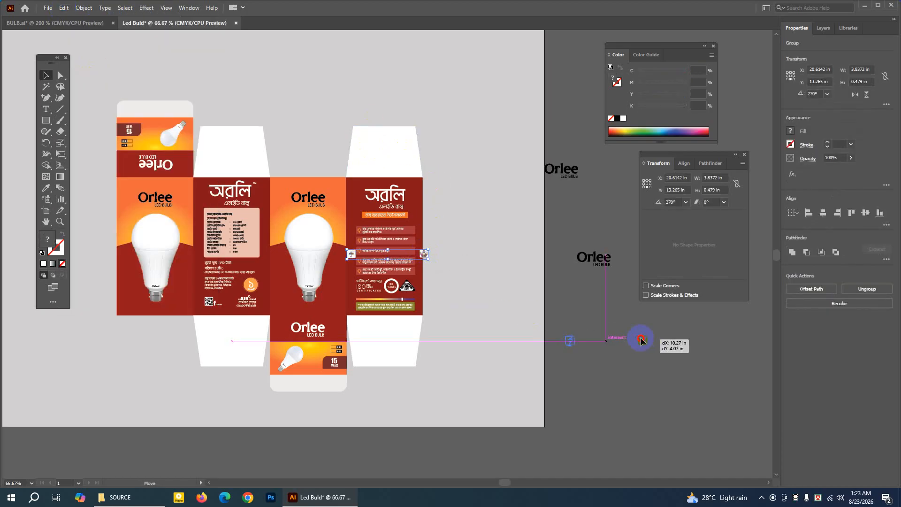
click(691, 338)
Place the umbrella icon on the second panel's upper flap and the hands icon, about 0.79 by 0.86 in, on the fourth panel's.
drag(575, 332, 245, 165)
click(624, 341)
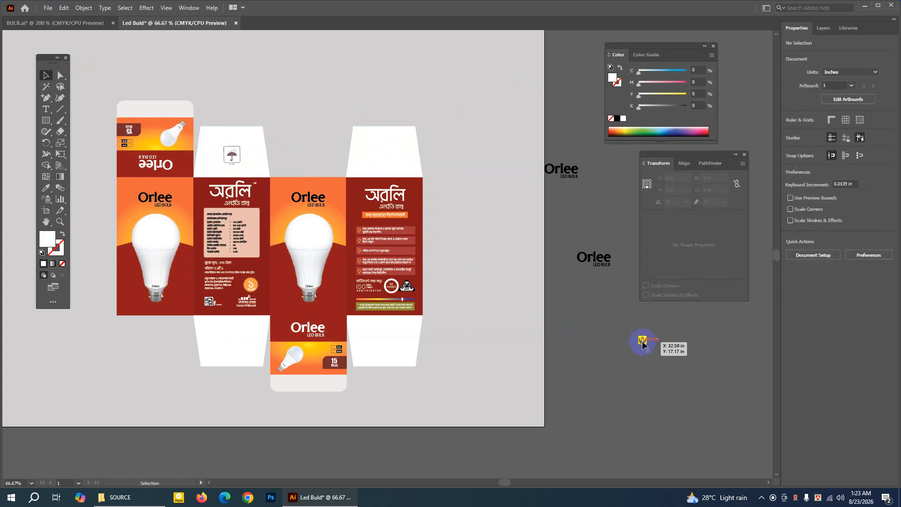
drag(643, 343, 395, 163)
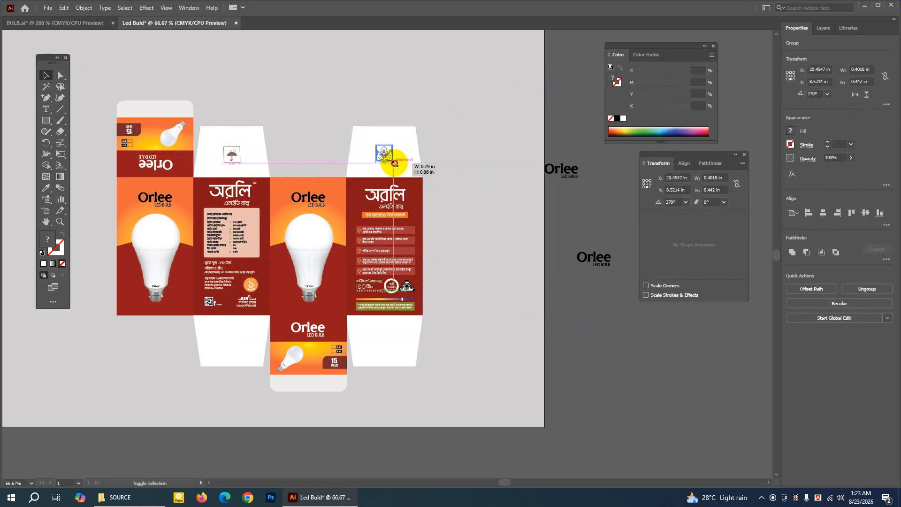
click(572, 98)
click(389, 152)
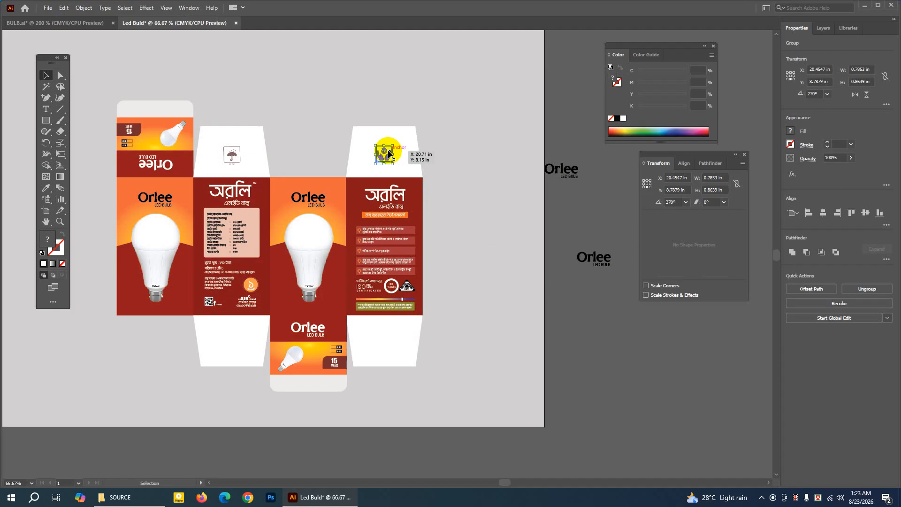
click(540, 115)
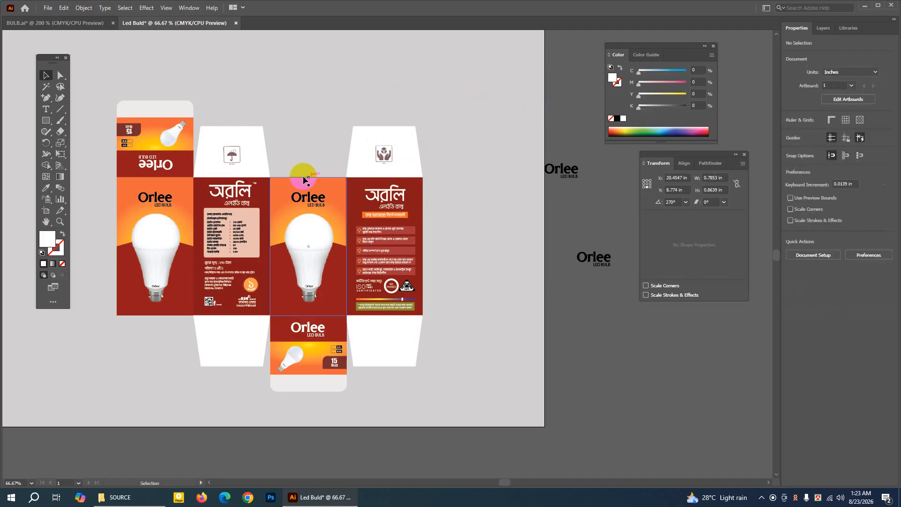
Enlarge the umbrella icon slightly on the second panel's upper flap.
click(231, 154)
drag(242, 165, 243, 166)
click(574, 98)
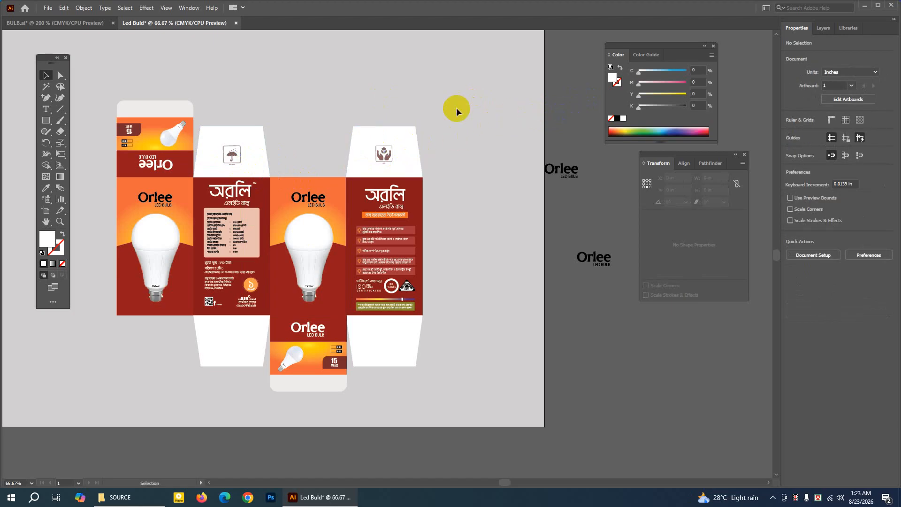
In BULB.ai, move the white flap below the product information panel aside, leaving its crossed-out icon in place.
click(63, 23)
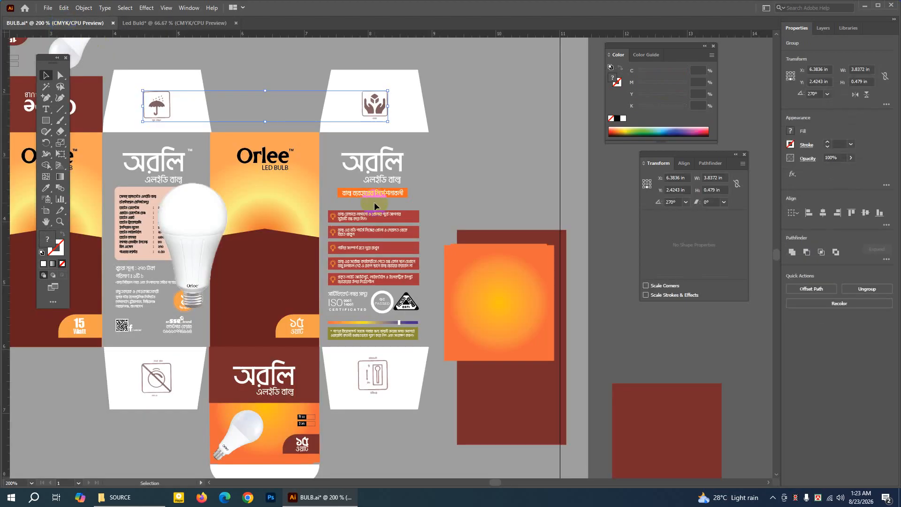
click(155, 381)
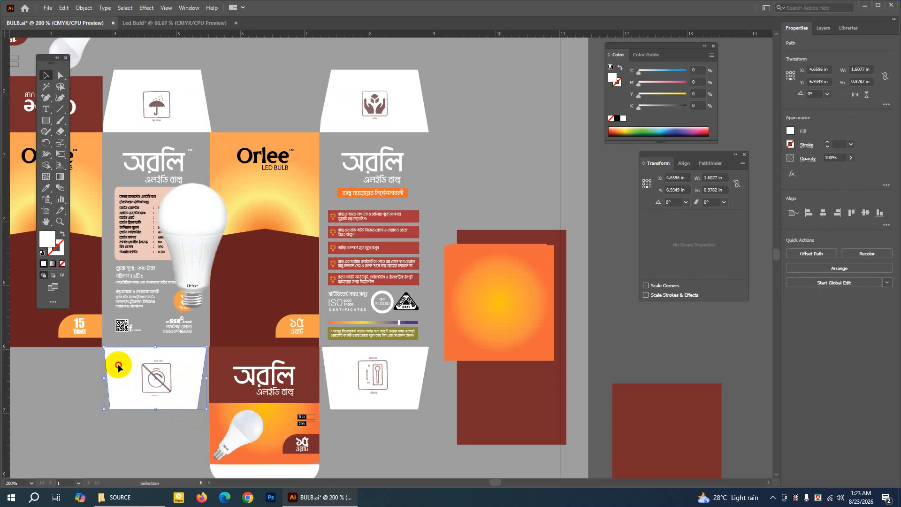
drag(121, 368, 395, 424)
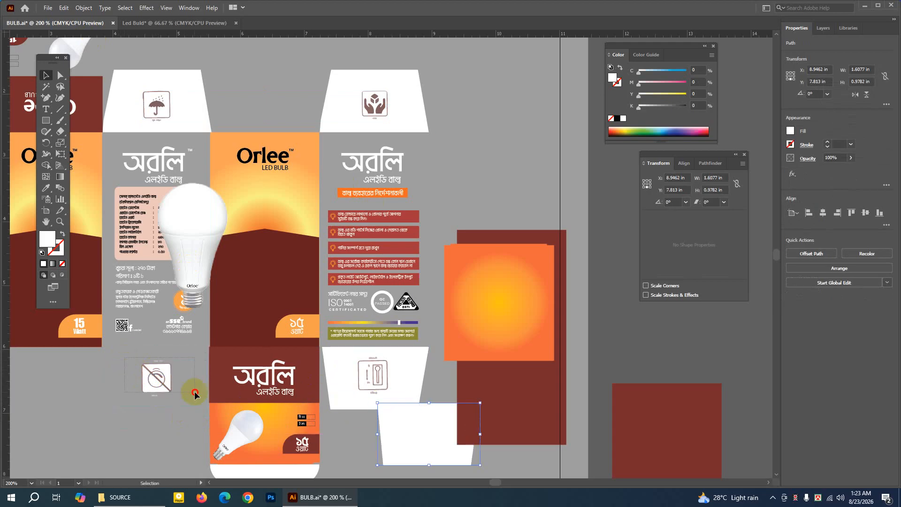
Copy the crossed-out icon with its labels into the Led Buld document and enlarge it on the second panel's lower flap.
drag(194, 393, 195, 393)
click(116, 360)
drag(117, 359, 182, 400)
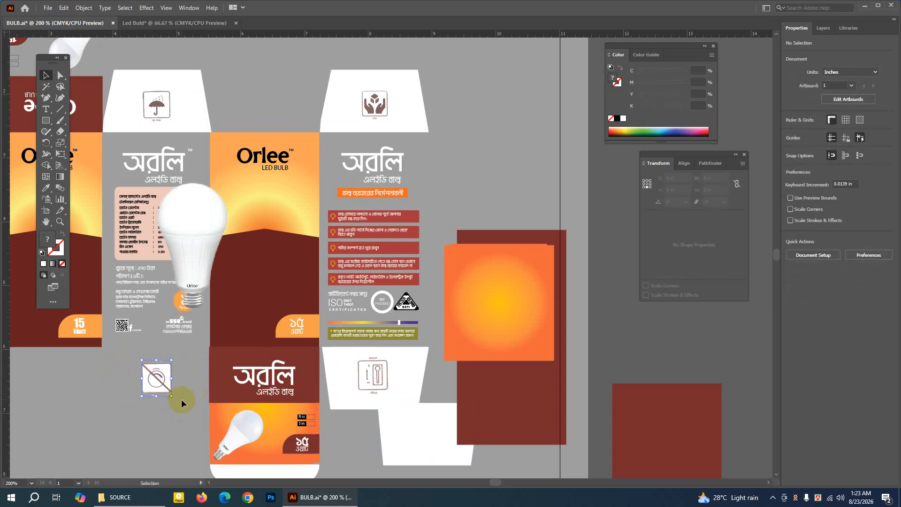
click(64, 8)
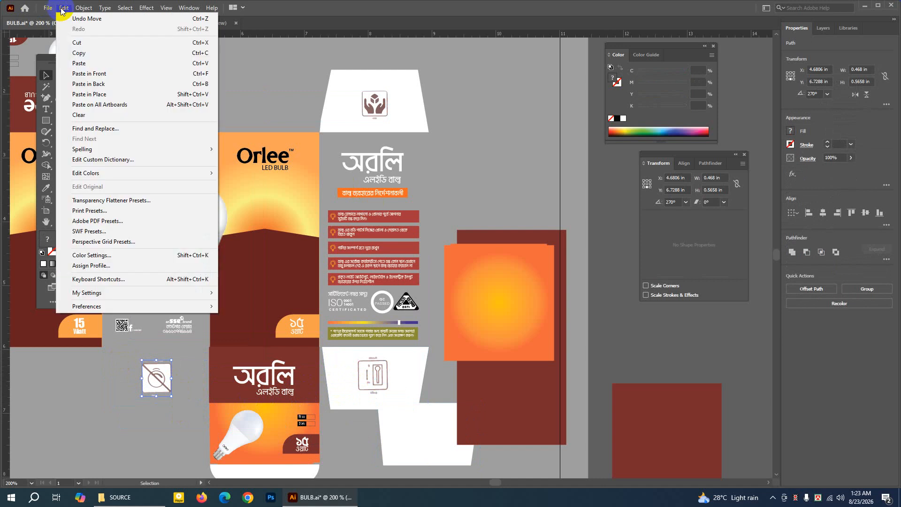
click(85, 52)
click(148, 27)
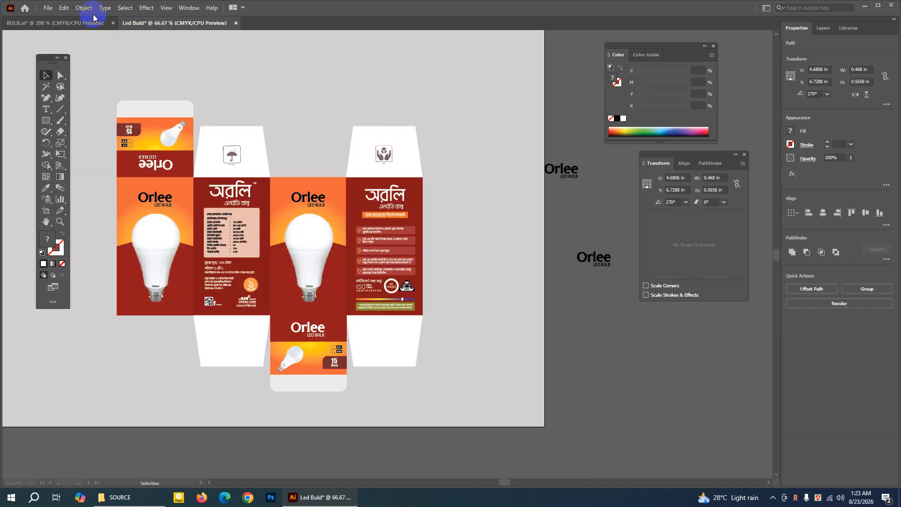
click(64, 8)
click(82, 63)
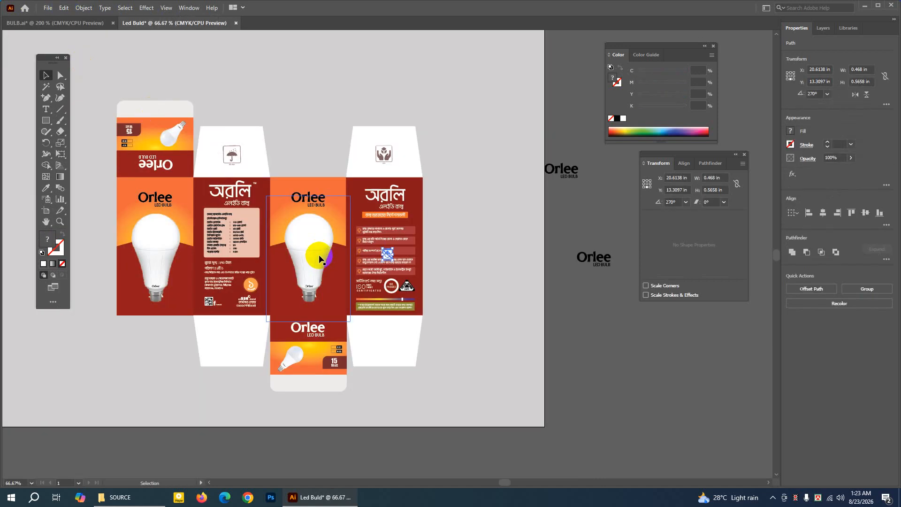
drag(381, 264, 249, 352)
click(580, 316)
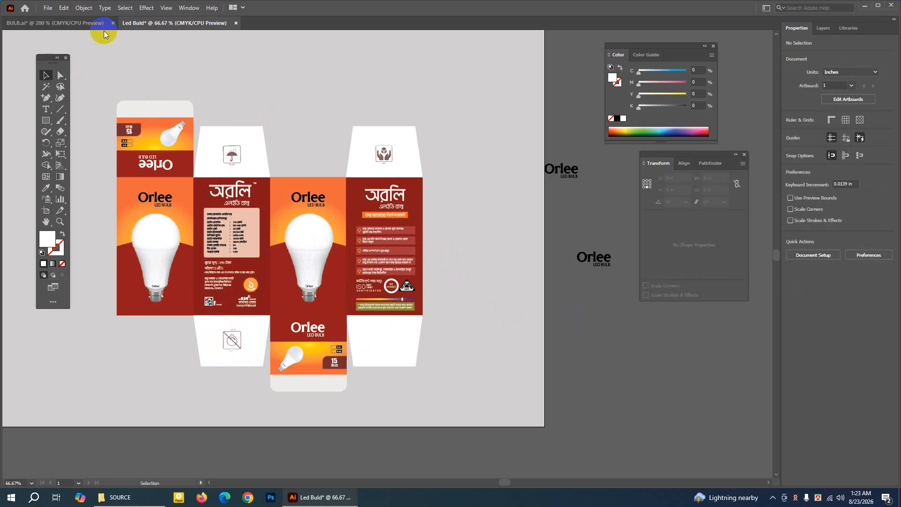
In BULB.ai, move the white flap below the instruction panel aside, leaving its framed icon in place.
click(61, 23)
click(372, 362)
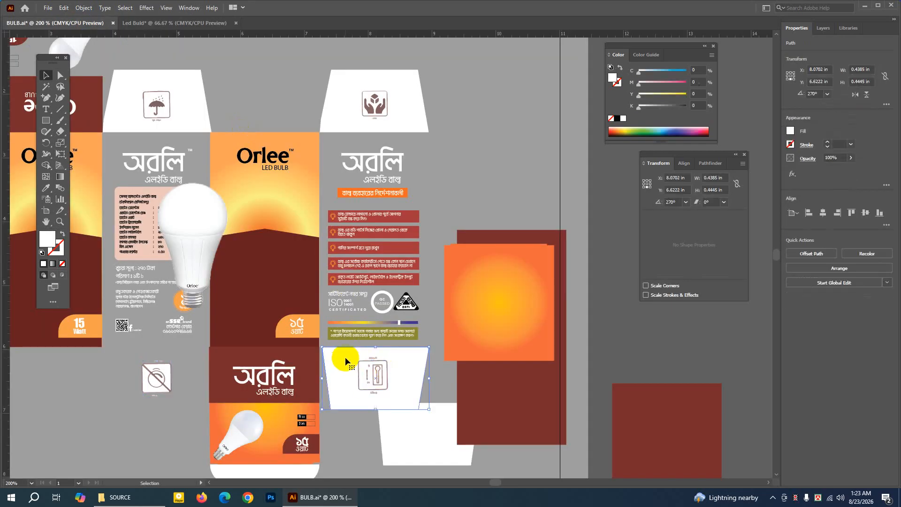
drag(371, 362, 590, 360)
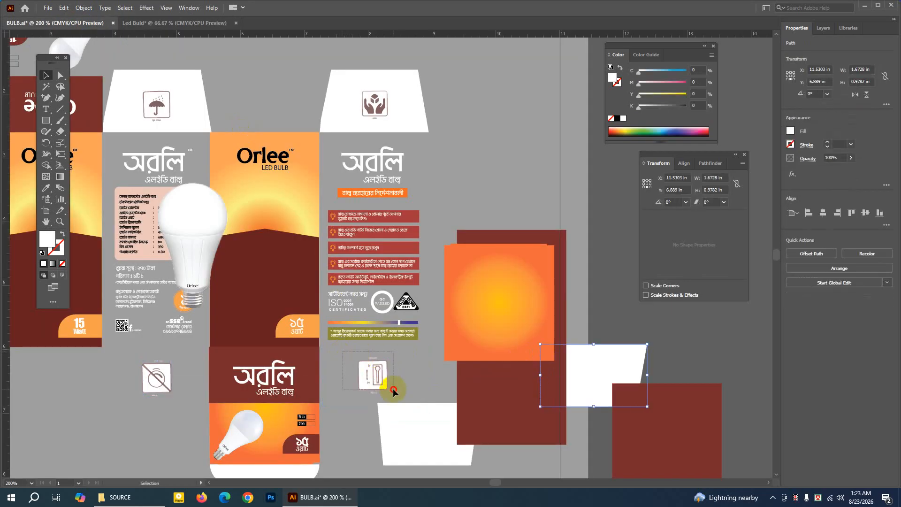
Copy the framed icon with its labels from BULB.ai into the Led Buld document and enlarge it on the fourth panel's lower flap.
click(394, 391)
click(346, 357)
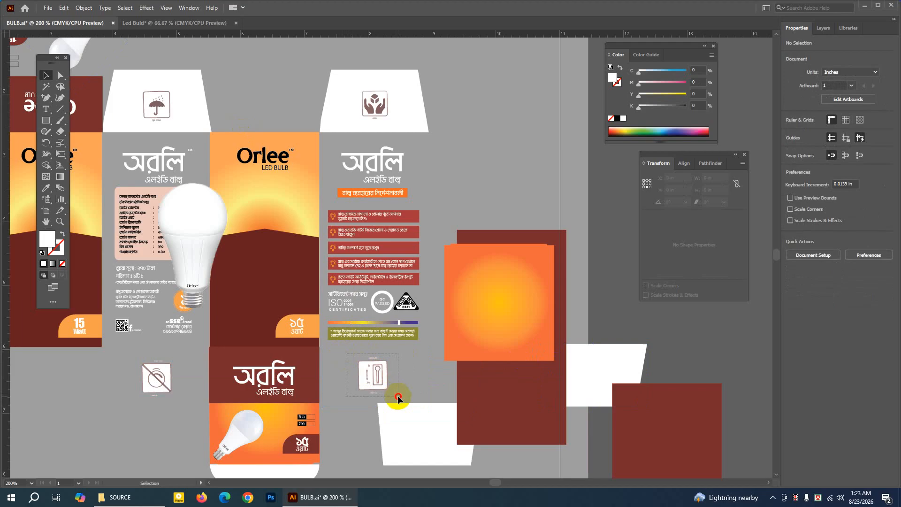
click(374, 376)
click(64, 8)
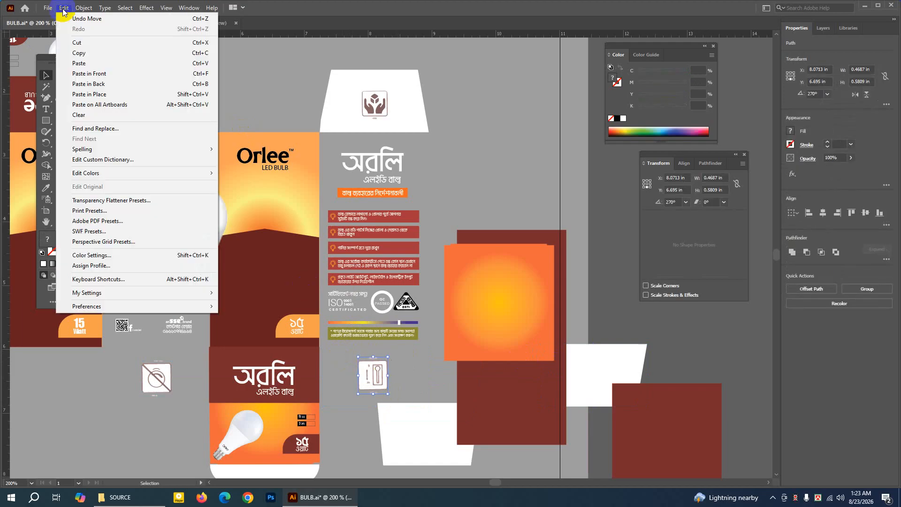
click(79, 53)
click(169, 24)
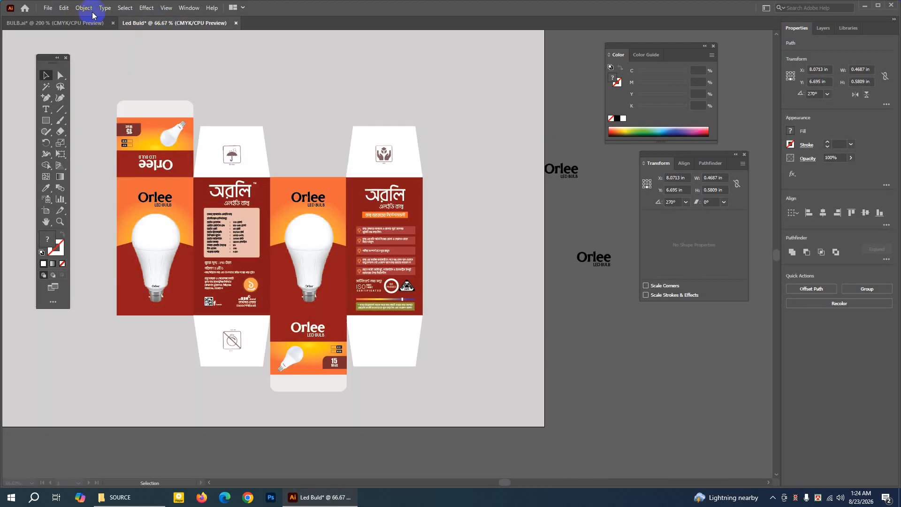
click(63, 8)
click(80, 62)
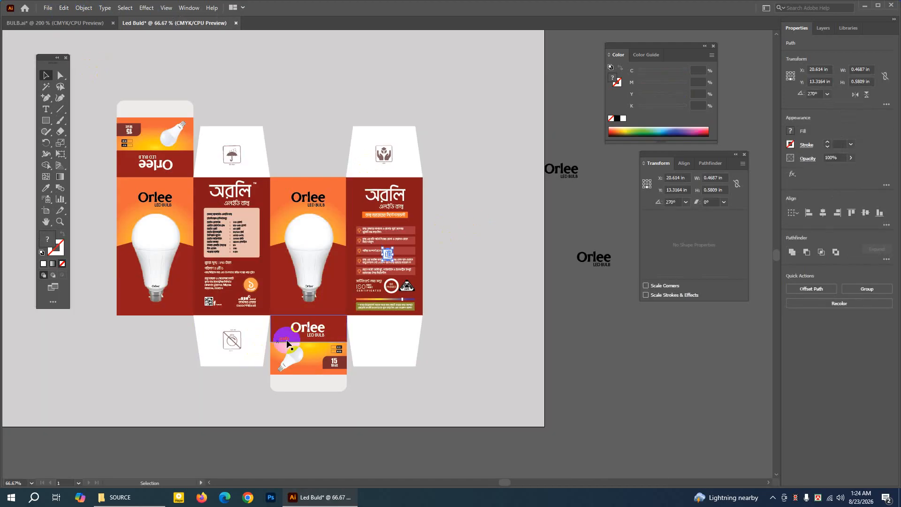
drag(388, 261, 396, 352)
click(588, 350)
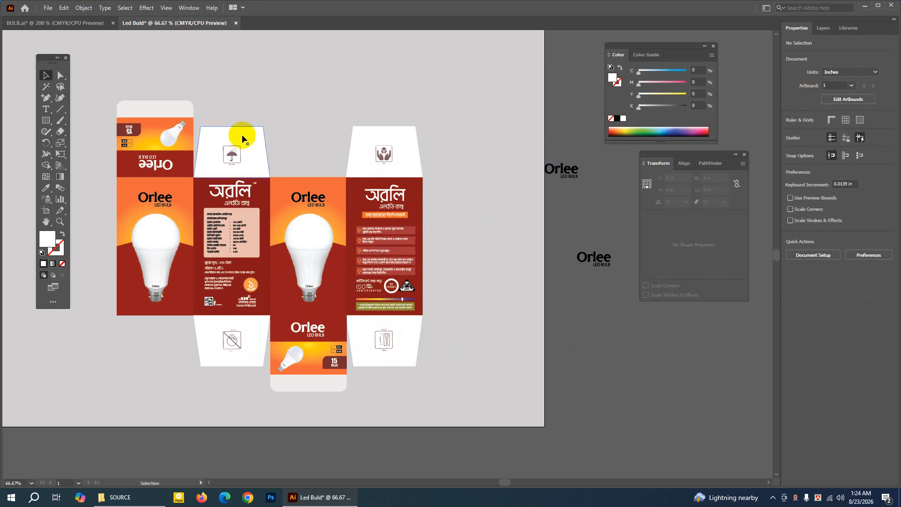
Check the full BULB.ai reference layout for elements still missing from the Led Buld box.
click(131, 133)
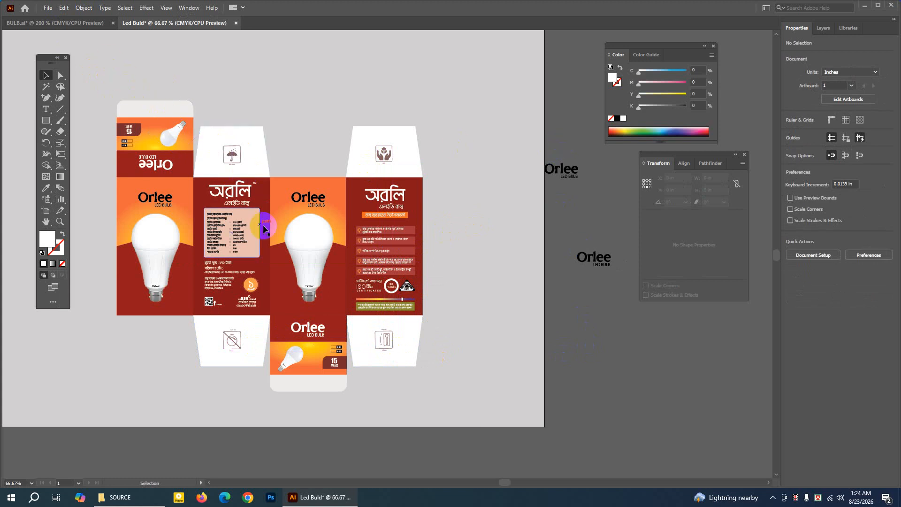
click(88, 22)
click(436, 155)
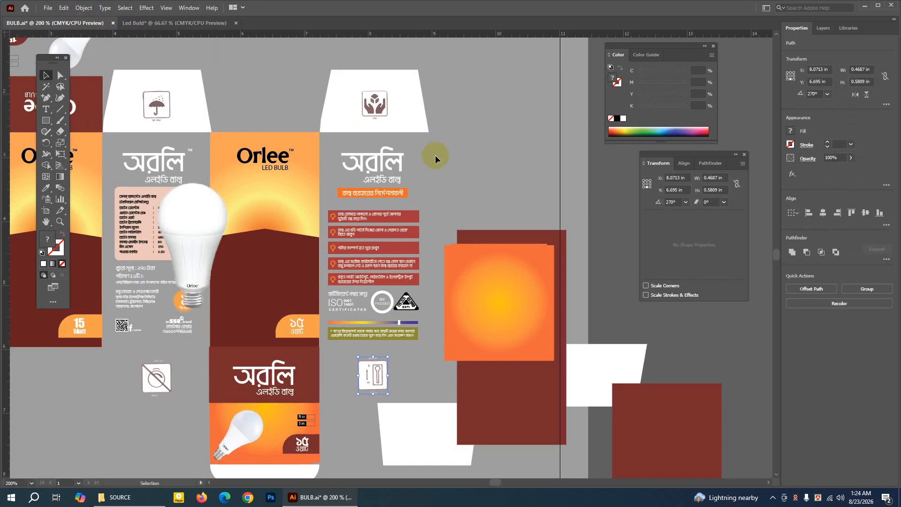
key(ctrl+minus)
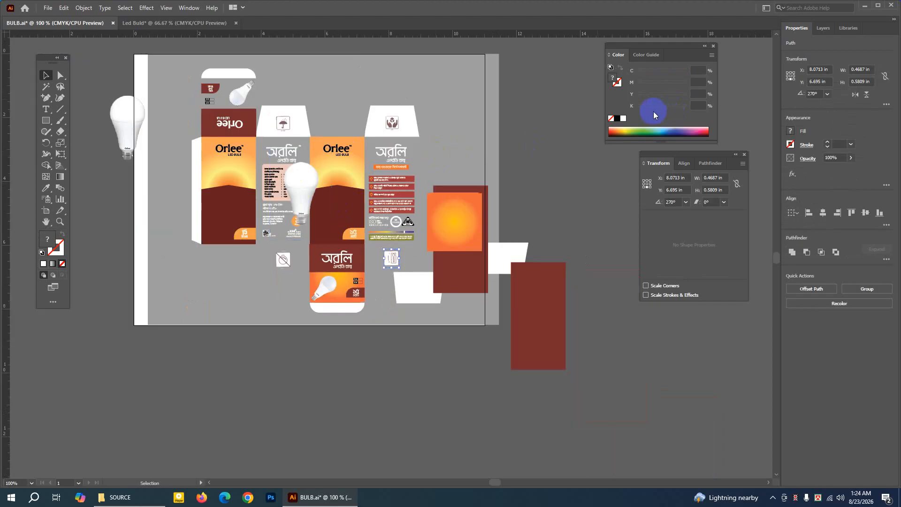
In the Led Buld document, delete the two spare Orlee logos lying beside the artboard.
click(145, 23)
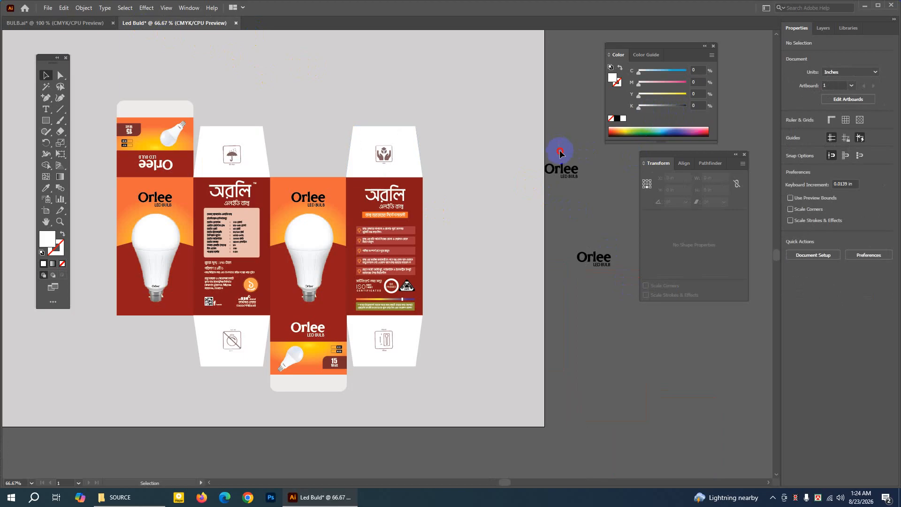
drag(619, 290, 619, 292)
key(Delete)
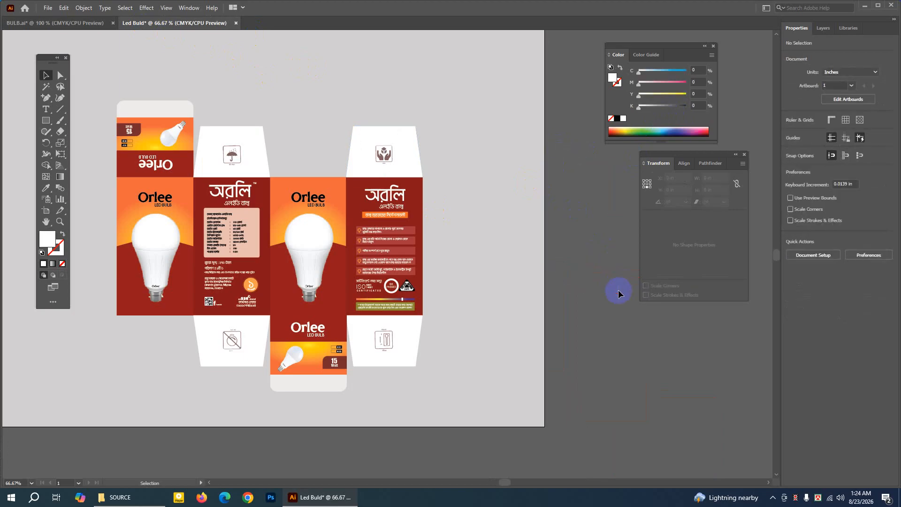
Move the entire box layout up and to the left so it sits near the middle of the artboard.
key(ctrl+minus)
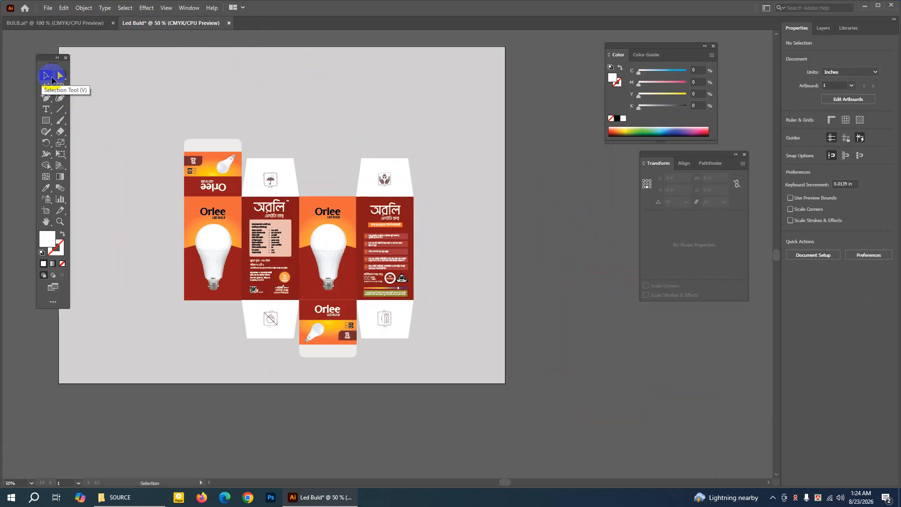
drag(154, 98, 437, 371)
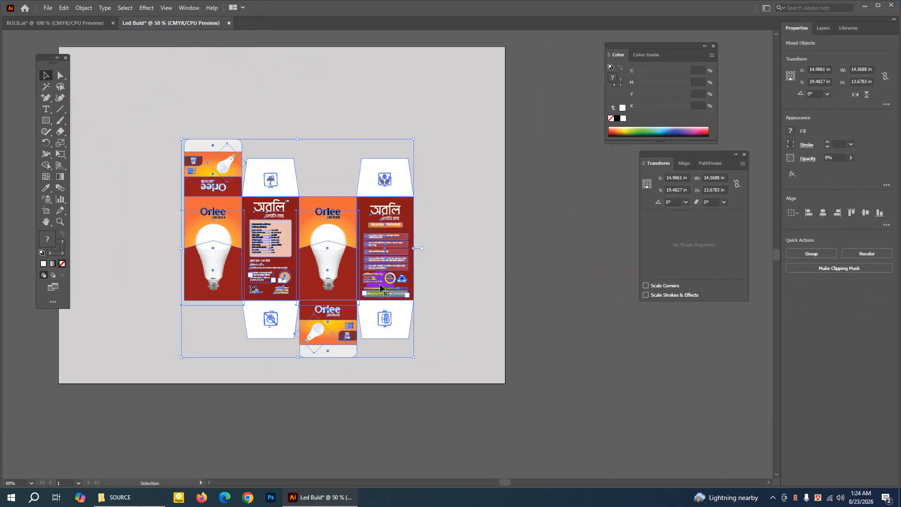
drag(380, 288, 362, 252)
click(598, 287)
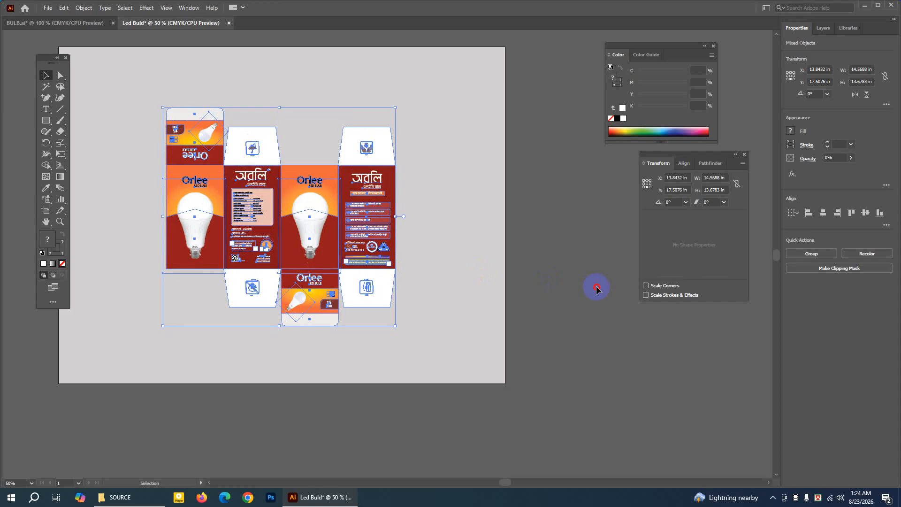
Shrink the artboard on all four sides around the box layout to about 23.5 by 18.3 in.
click(46, 222)
drag(244, 183, 264, 205)
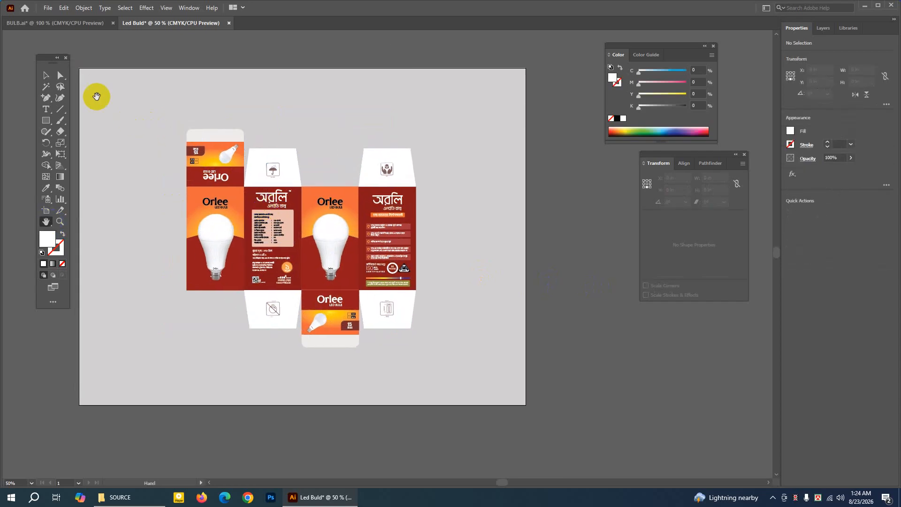
click(46, 75)
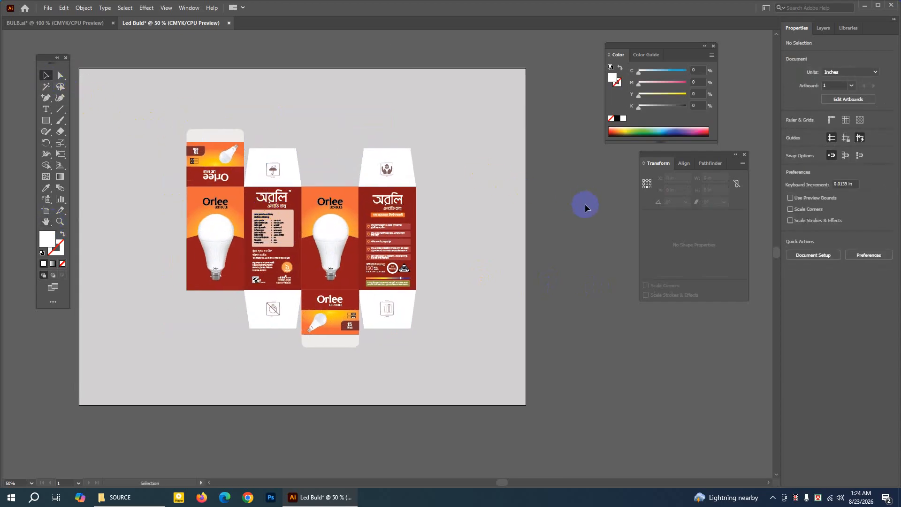
drag(156, 107, 452, 353)
click(560, 305)
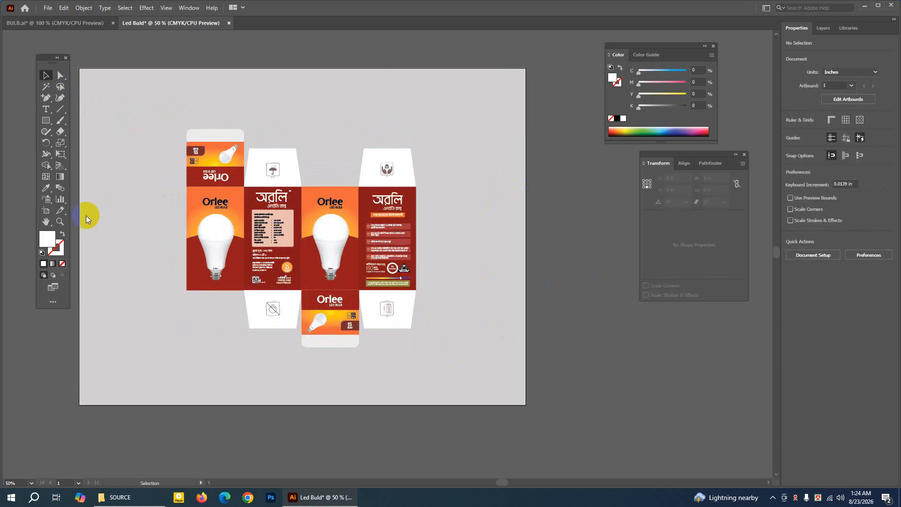
click(45, 211)
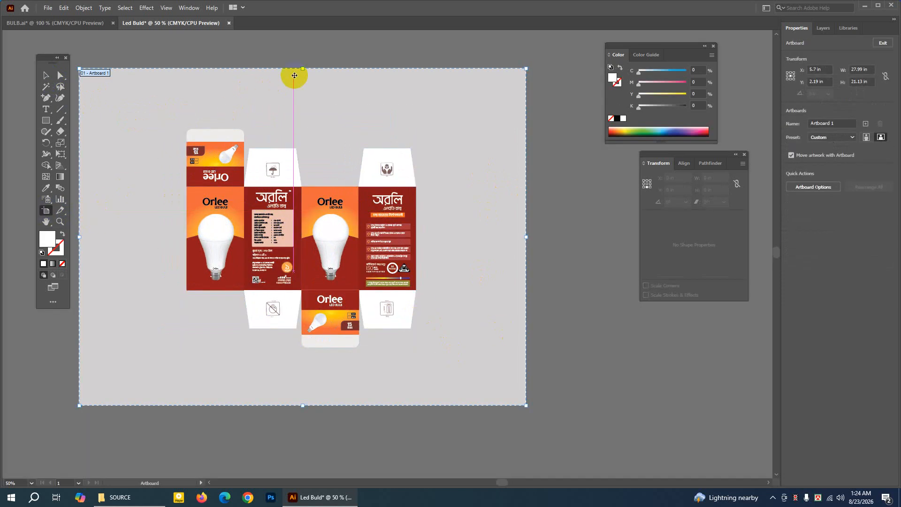
drag(303, 68, 304, 94)
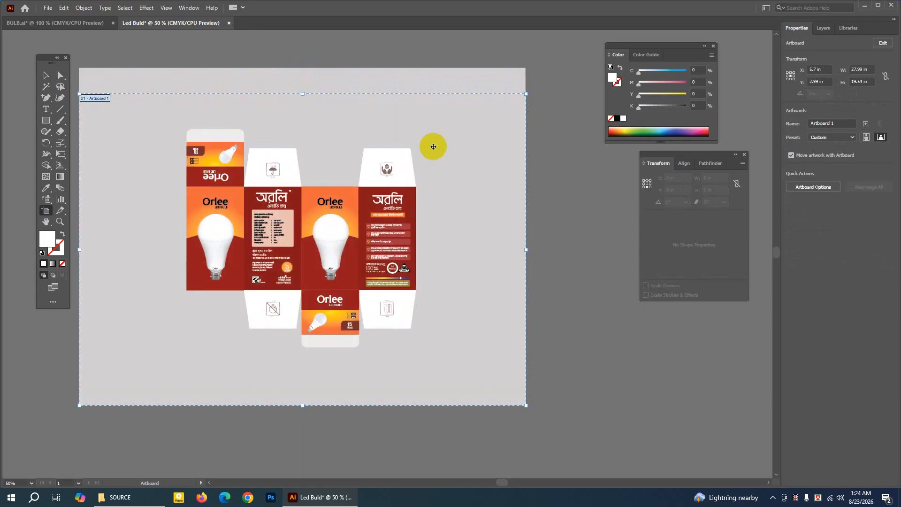
drag(528, 254, 495, 250)
drag(78, 251, 120, 248)
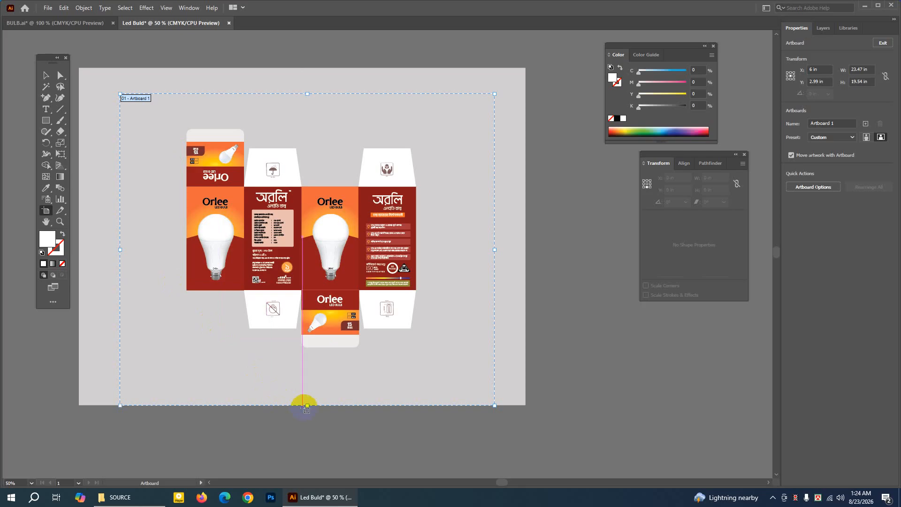
drag(308, 406, 308, 386)
click(44, 74)
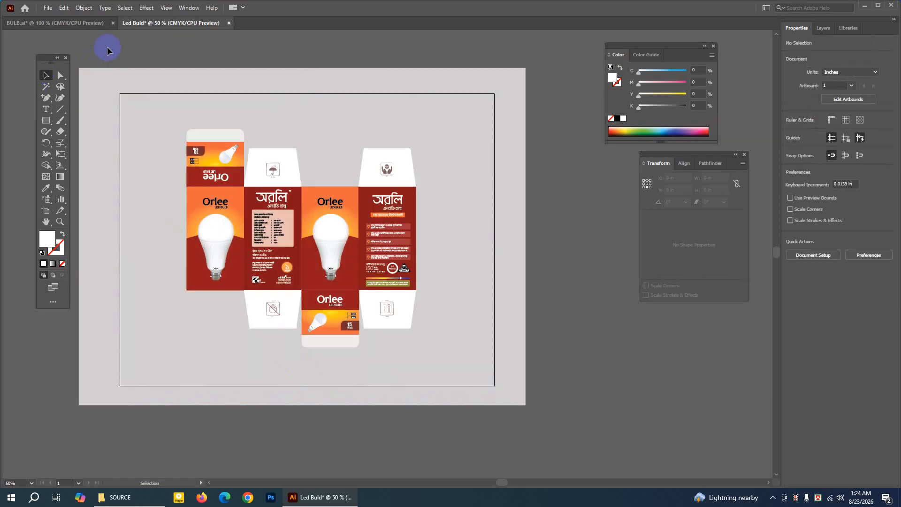
Unlock all objects and resize the grey background rectangle on all four sides to match the artboard, about 23.47 by 18.32 in.
click(83, 8)
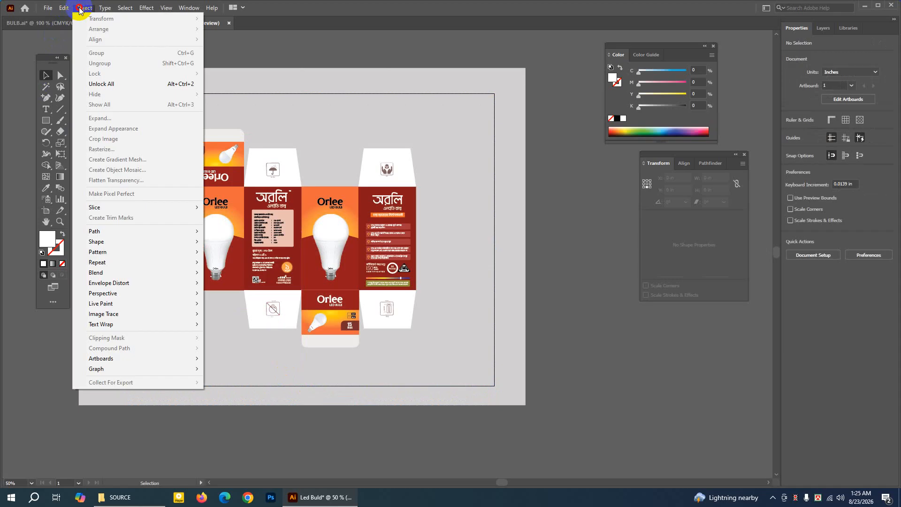
click(97, 84)
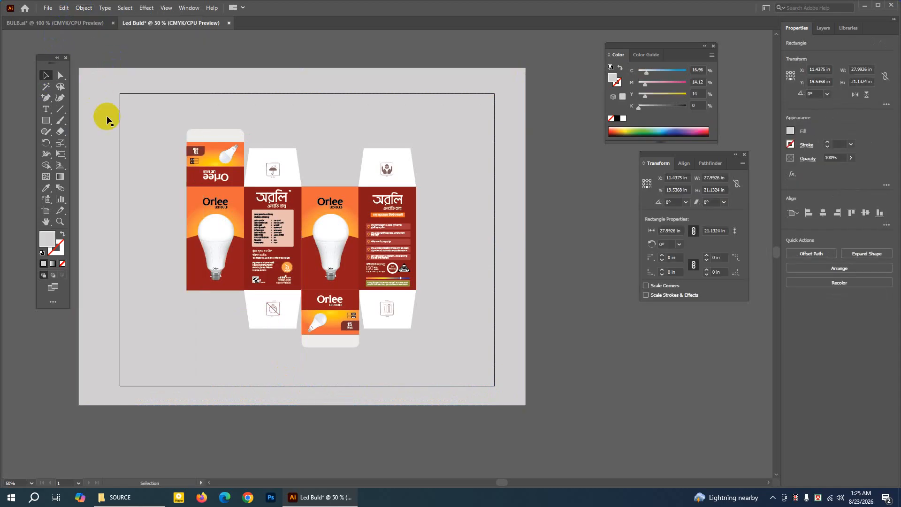
click(79, 235)
drag(79, 236, 120, 236)
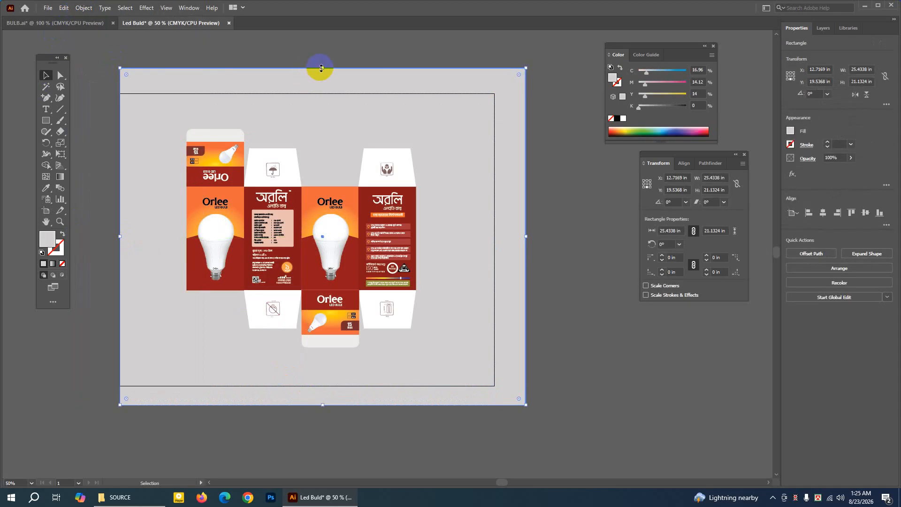
drag(322, 68, 323, 93)
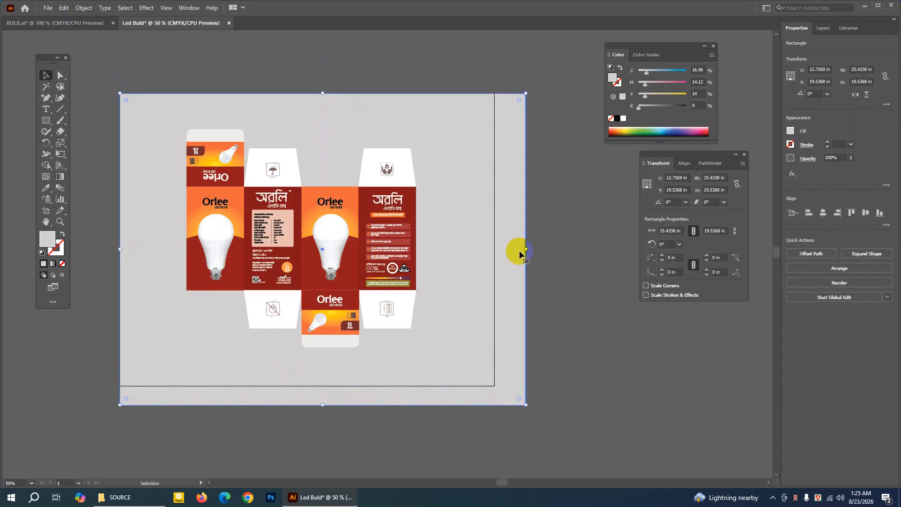
drag(526, 250, 495, 250)
drag(307, 407, 313, 386)
Deselect the background rectangle and close the floating Color and Transform panels.
click(60, 75)
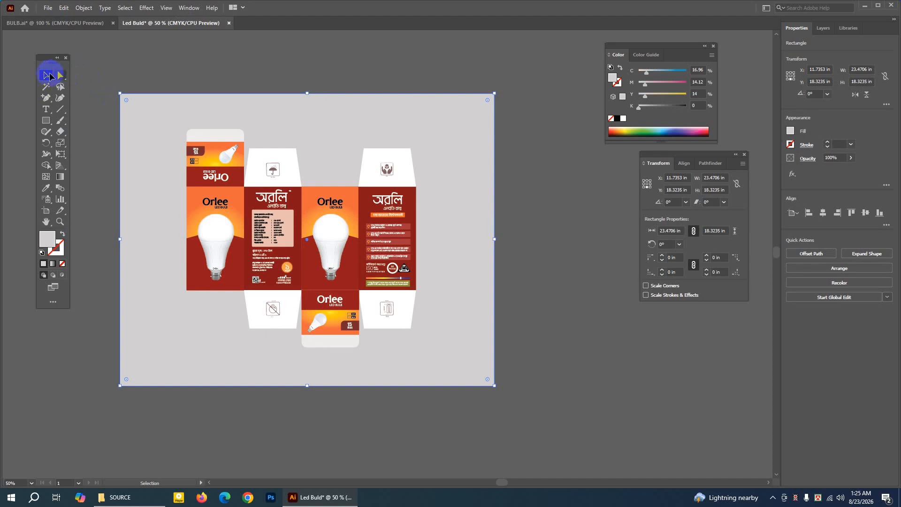
click(162, 61)
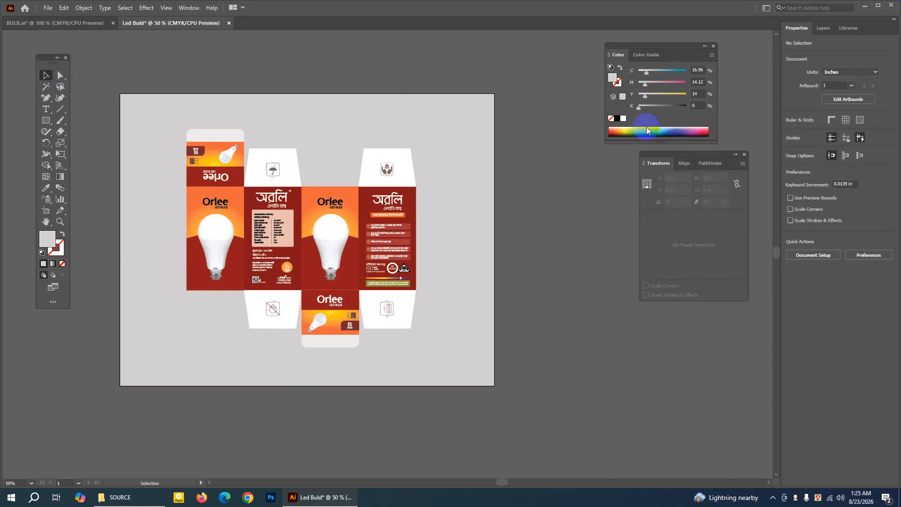
click(714, 47)
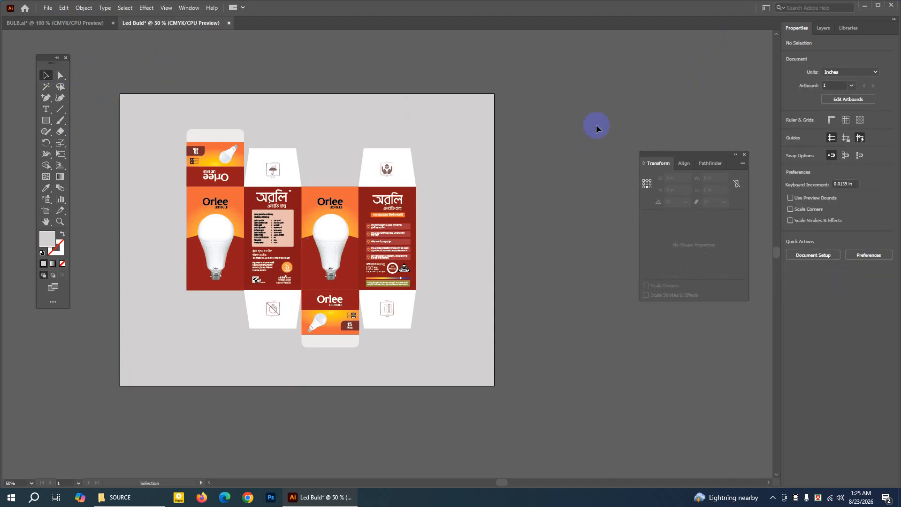
click(744, 155)
Lock the grey background rectangle in its position aligned with the artboard.
click(46, 87)
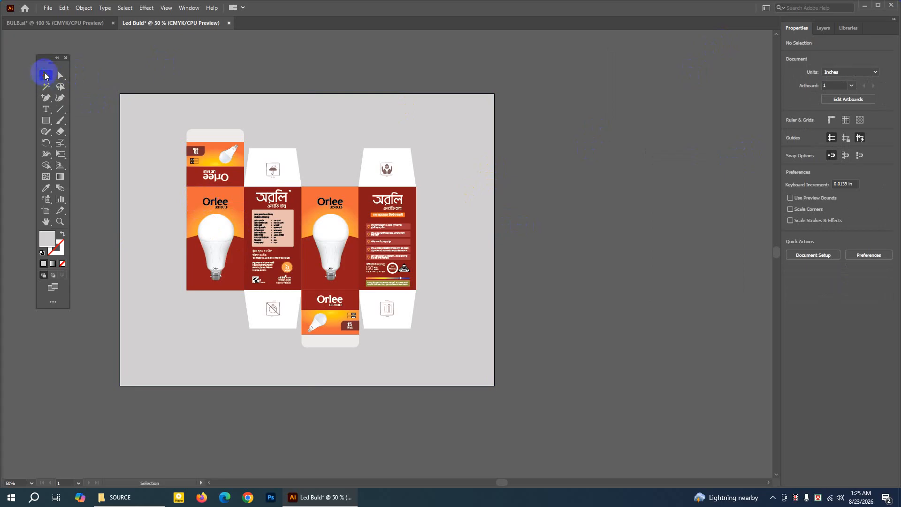
click(154, 111)
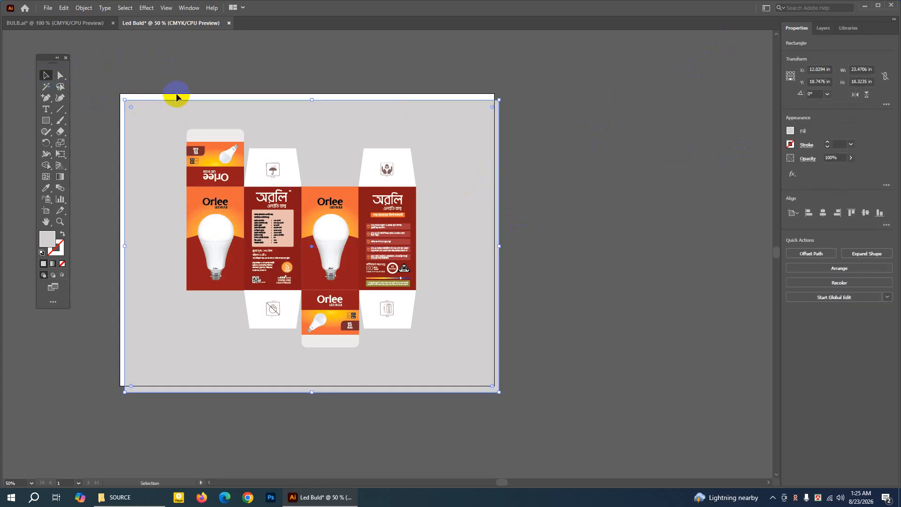
drag(177, 96, 121, 84)
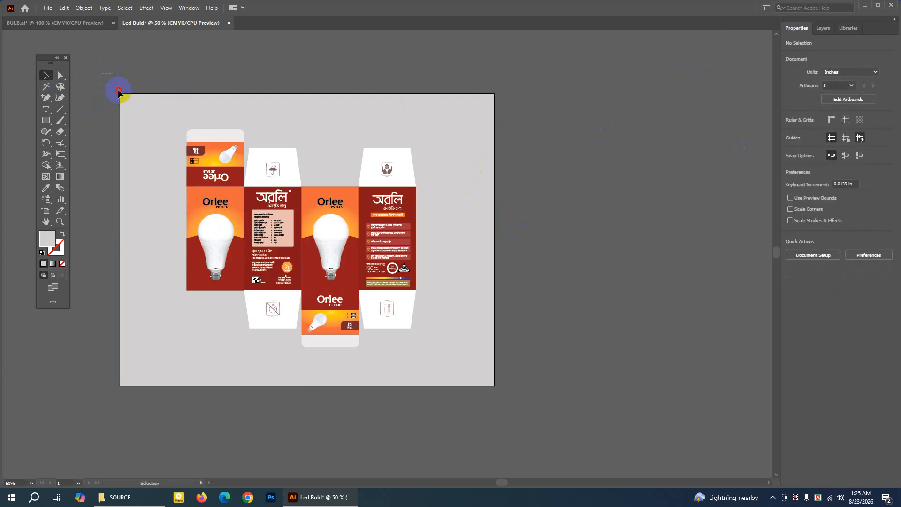
click(84, 7)
mouse_move(100, 76)
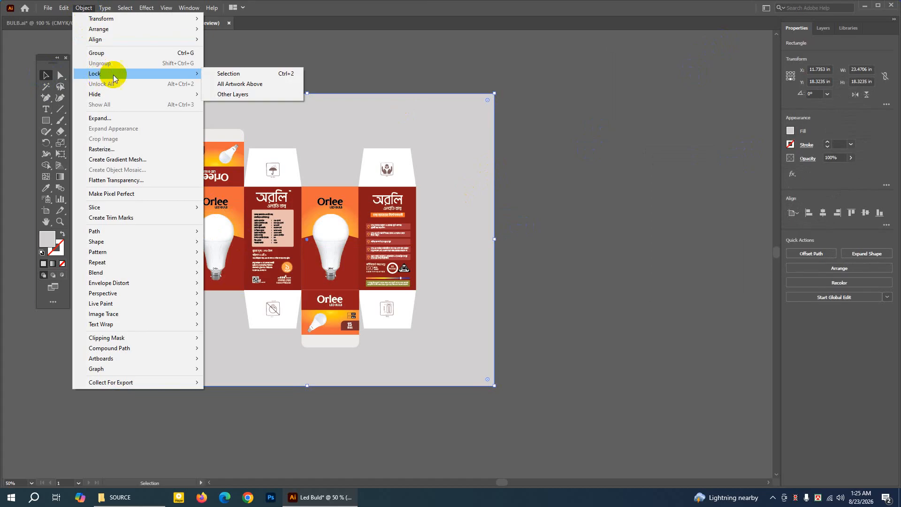
click(219, 75)
Nudge the entire box layout slightly down and to the right to centre it on the artboard.
drag(169, 108, 429, 359)
key(Down)
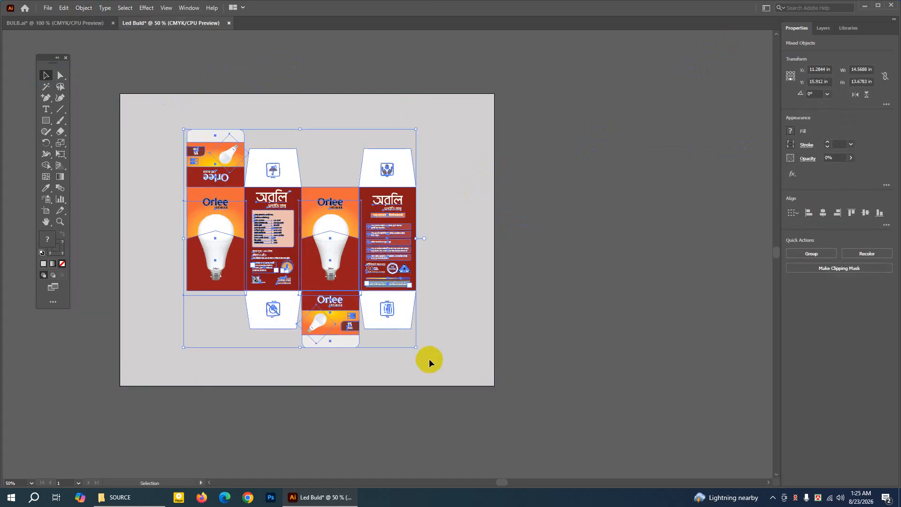
key(Down)
key(Right)
key(Right)
key(Right)
key(Right)
key(Right)
key(Right)
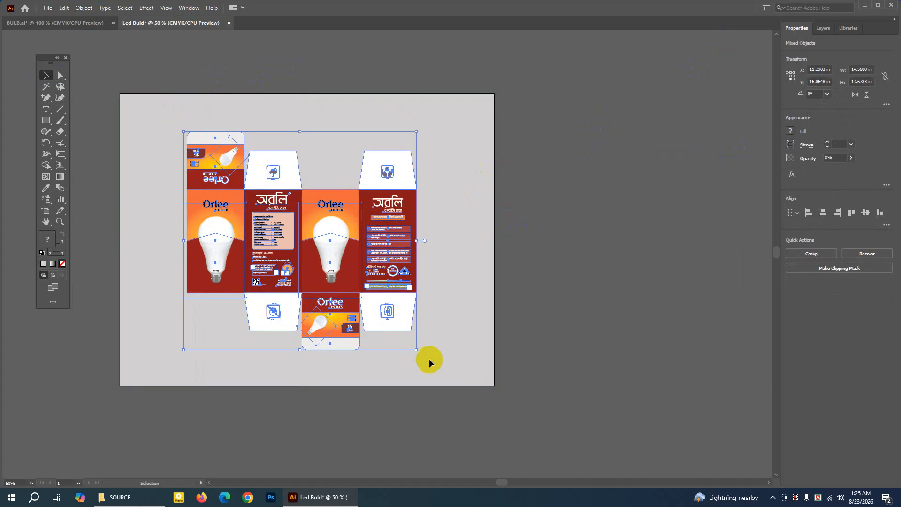
key(Right)
key(Right)
key(Right)
key(Right)
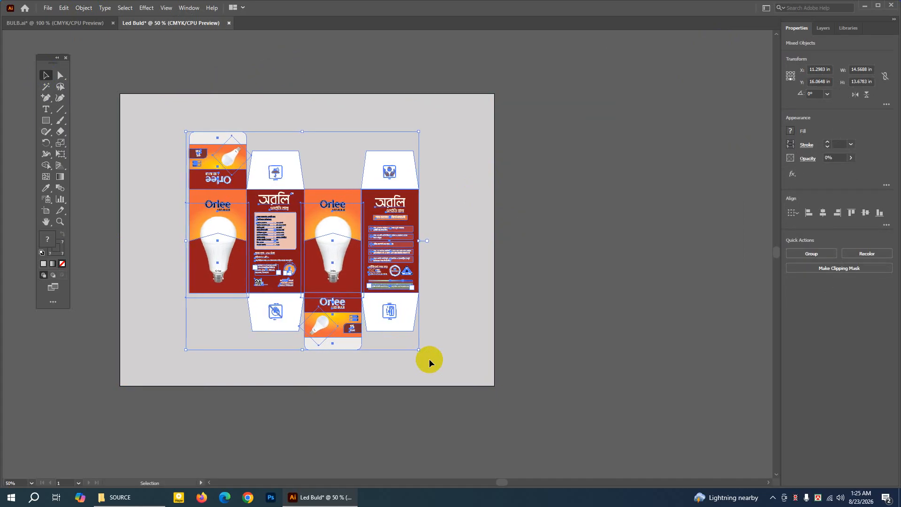
click(607, 336)
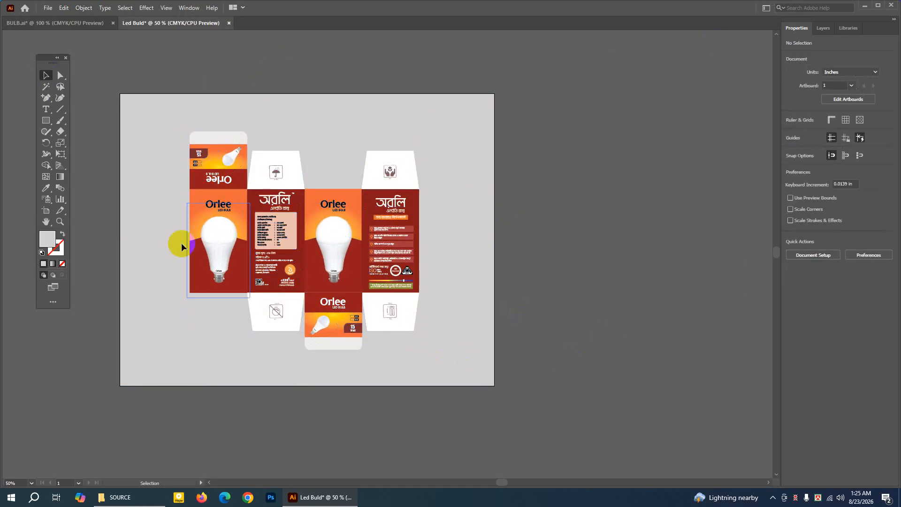
Compare the box layout with the reference design in BULB.ai and return to the LED bulb document.
drag(168, 217, 172, 216)
click(59, 76)
click(139, 71)
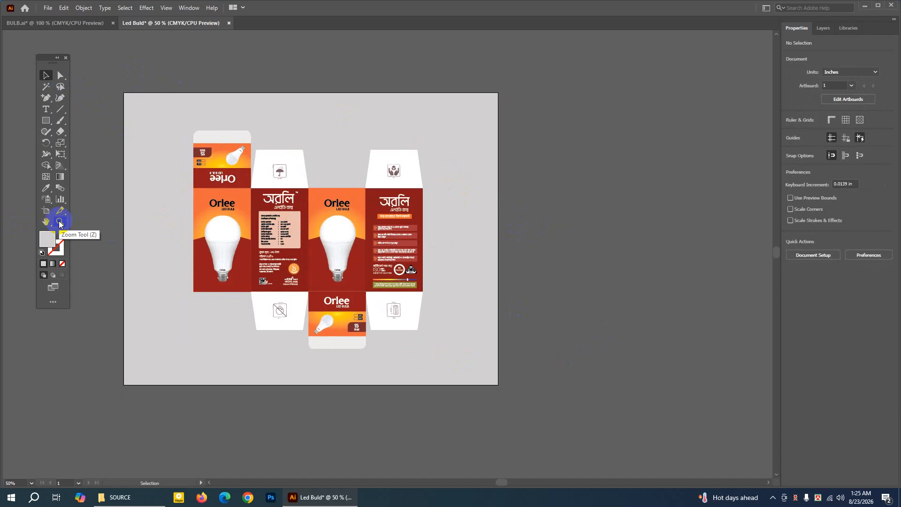
click(78, 24)
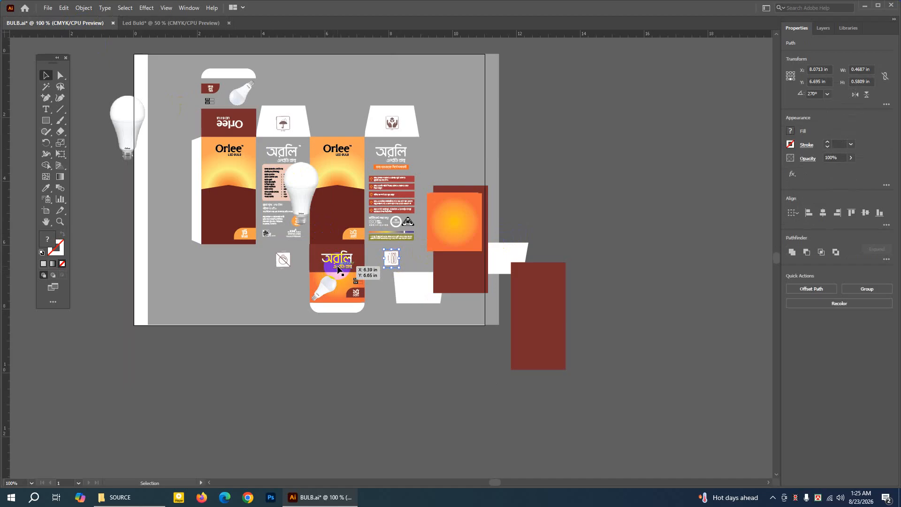
click(138, 23)
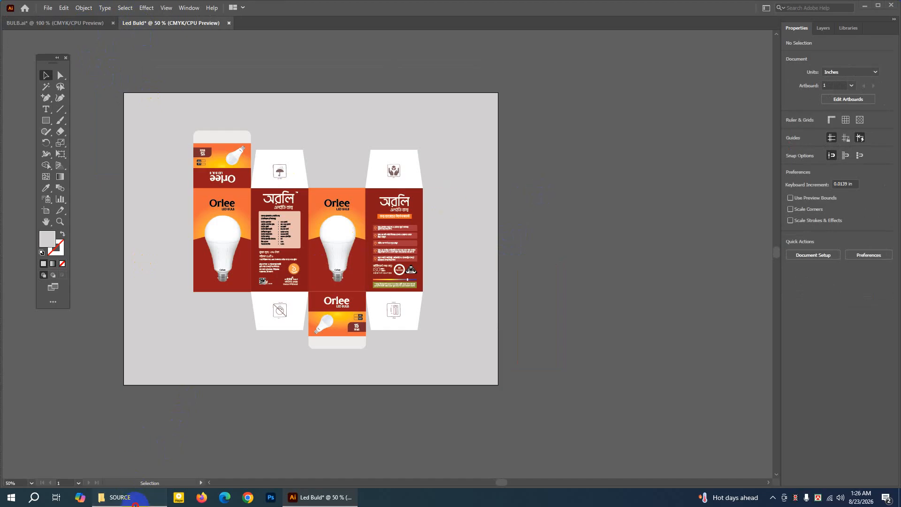
Open the box scan Untitled-1.jpg from the SOURCE folder, rotate it upright to examine its panels and flaps, and close it.
click(120, 497)
click(576, 117)
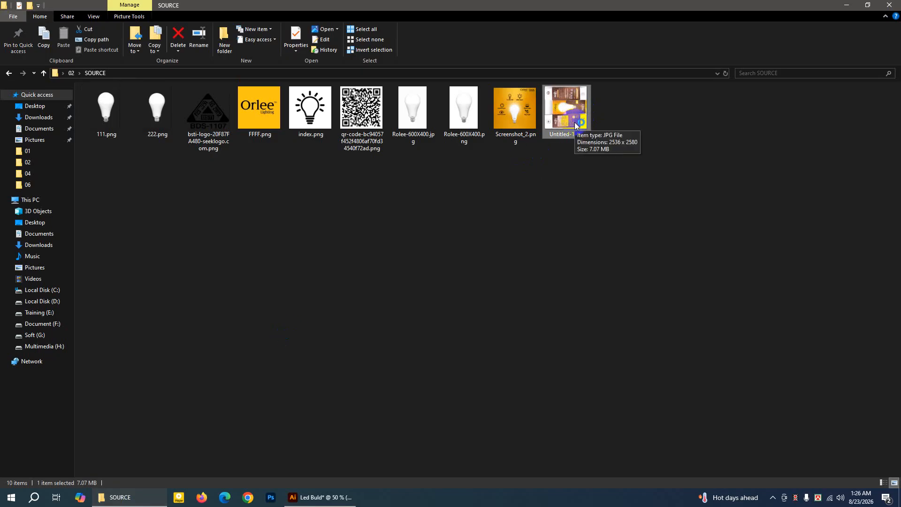
double_click(576, 125)
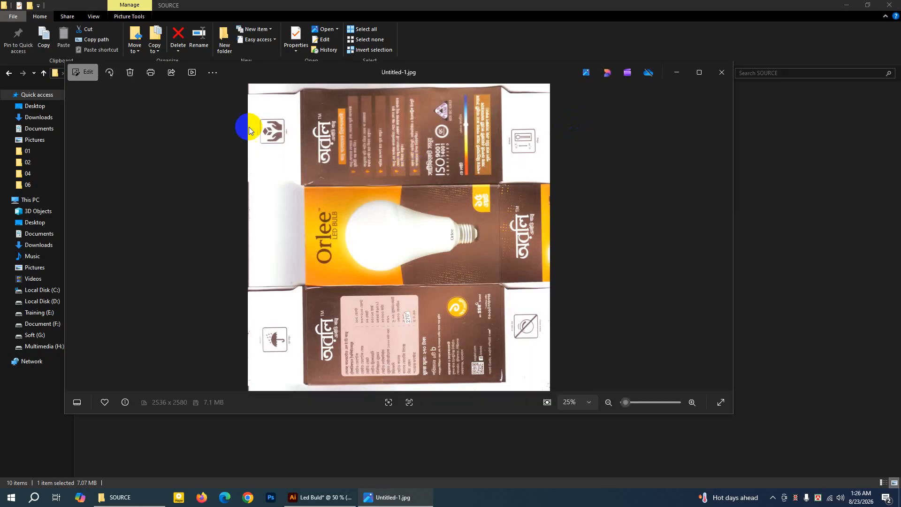
click(108, 74)
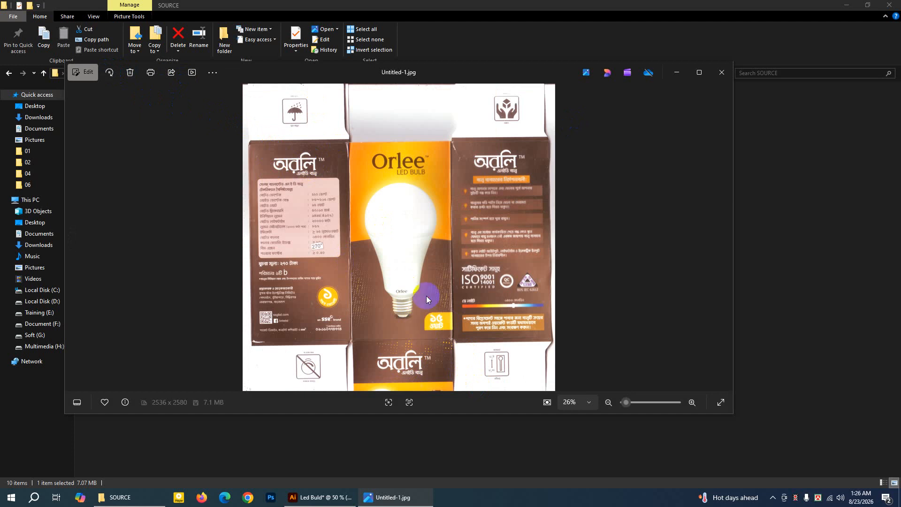
click(726, 73)
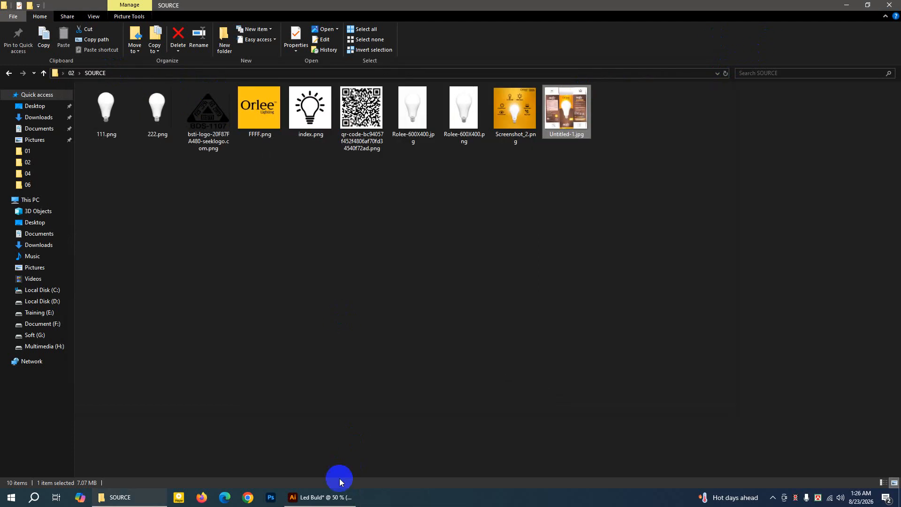
Switch back to Illustrator and examine the narrow side flap of the BULB.ai layout, returning to the LED bulb document.
click(331, 496)
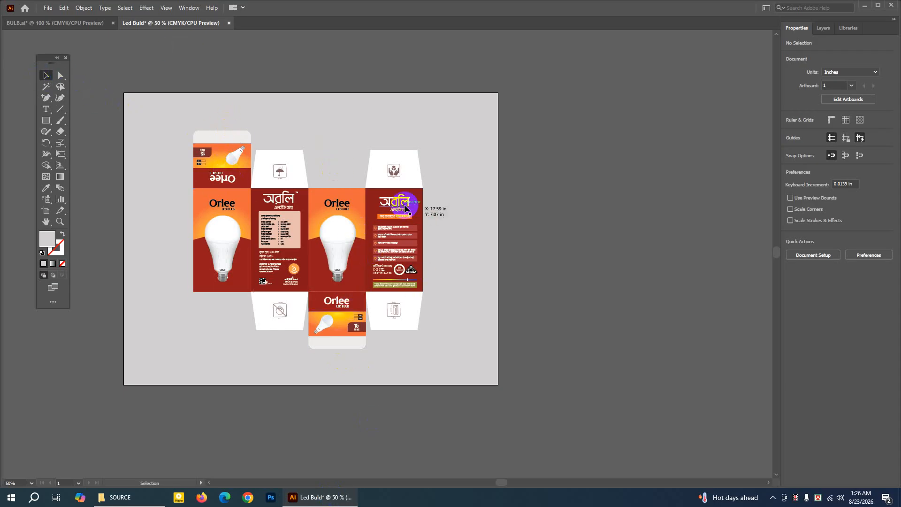
click(42, 23)
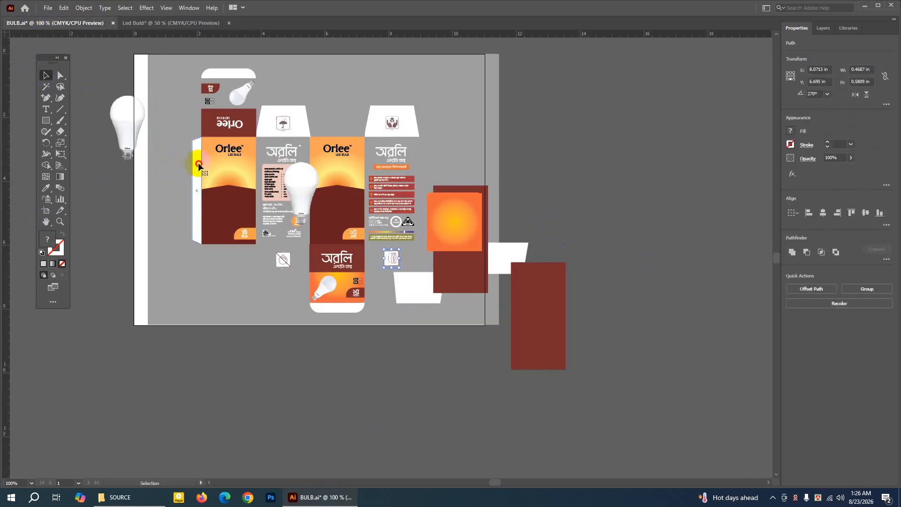
click(168, 23)
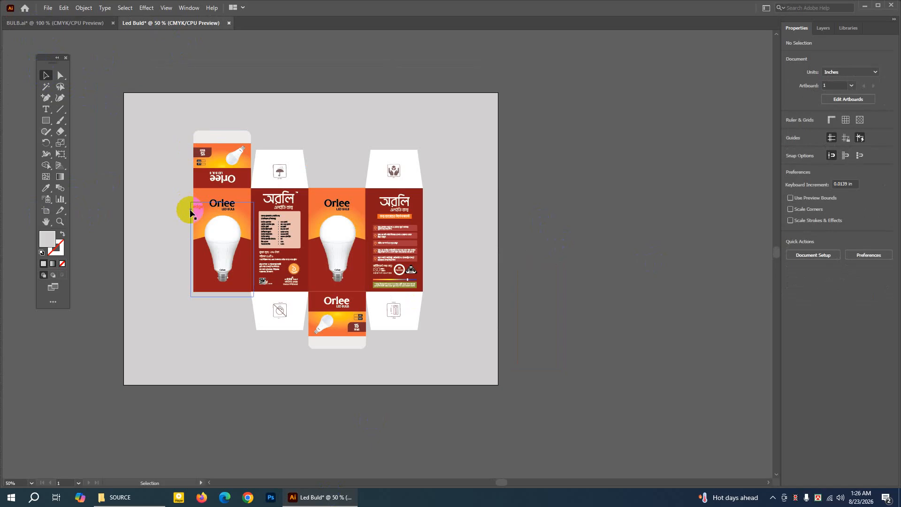
Draw a narrow full-height rectangle, about 0.73 by 6.48 in, against the outer left edge of the first bulb panel.
click(60, 222)
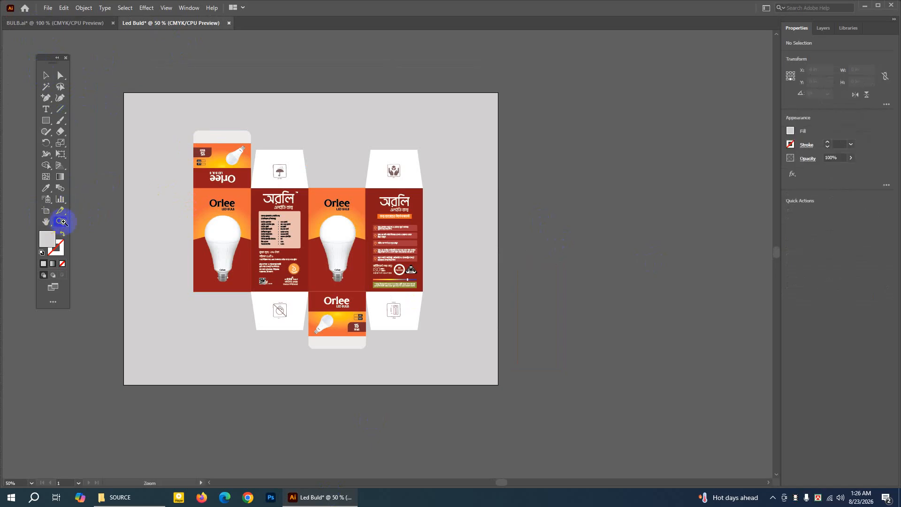
click(270, 252)
click(334, 208)
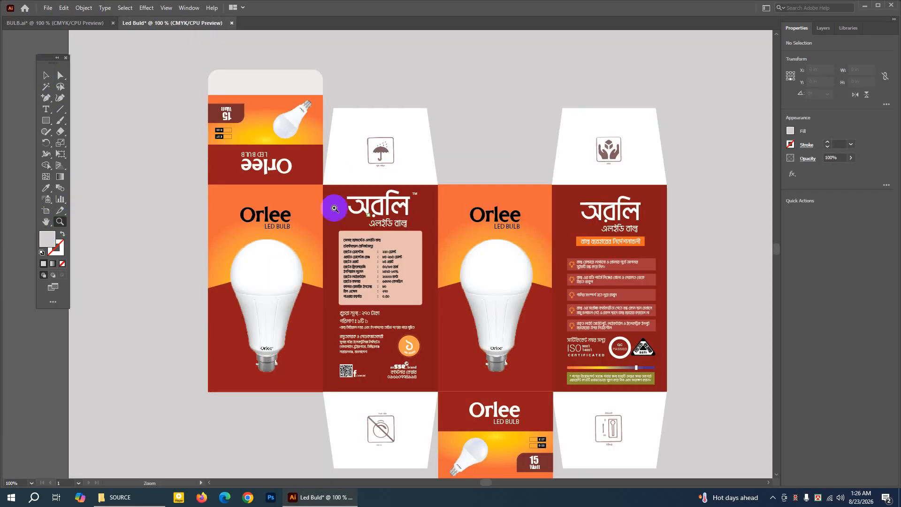
click(45, 75)
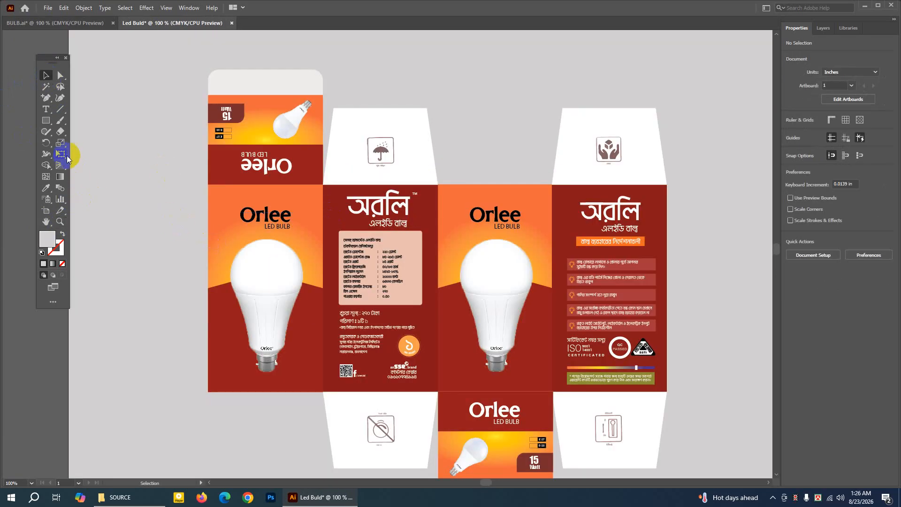
click(45, 120)
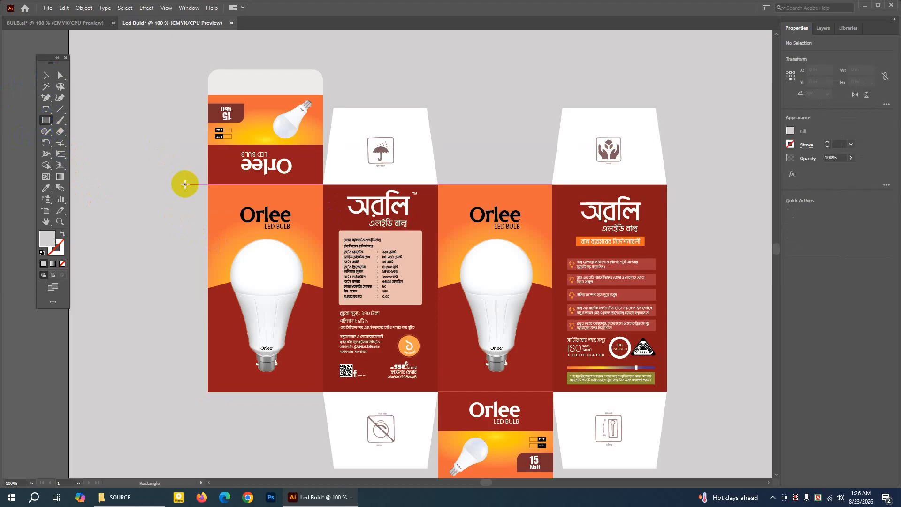
drag(185, 184, 208, 391)
Fill the narrow side flap rectangle with white.
double_click(47, 239)
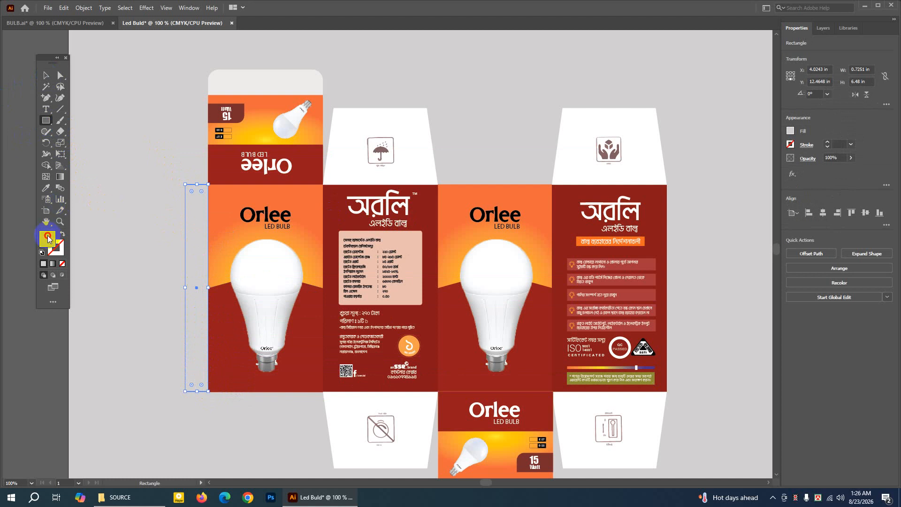
click(361, 173)
click(581, 176)
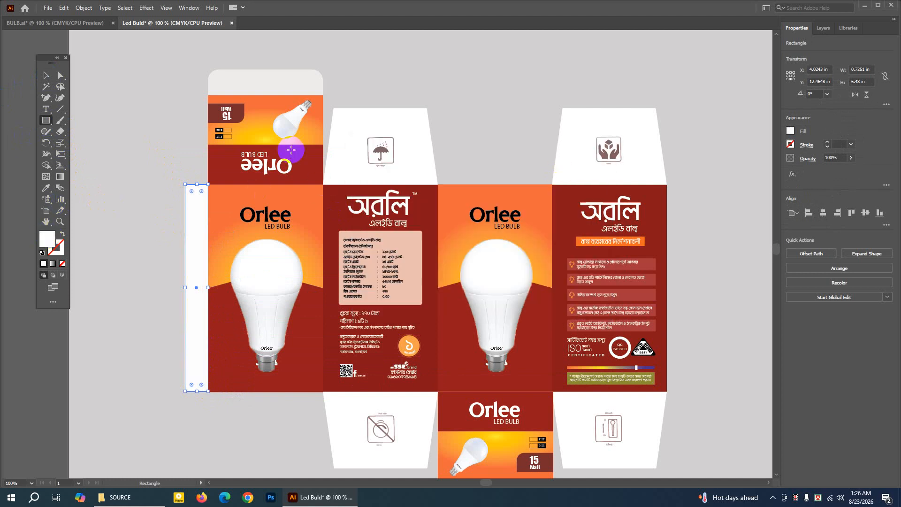
Taper the white side flap by moving its outer upper corner down to Y 6.33 in and outer lower corner up to Y 12.21 in.
click(60, 75)
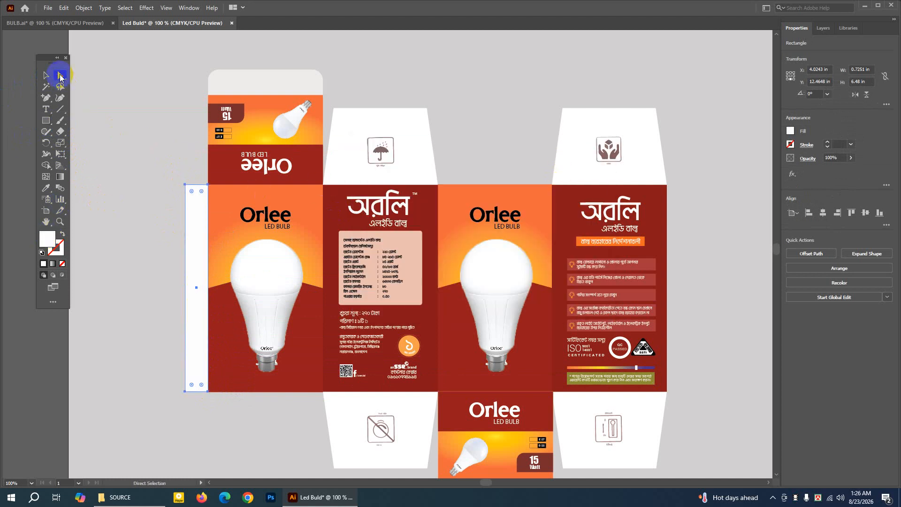
click(185, 186)
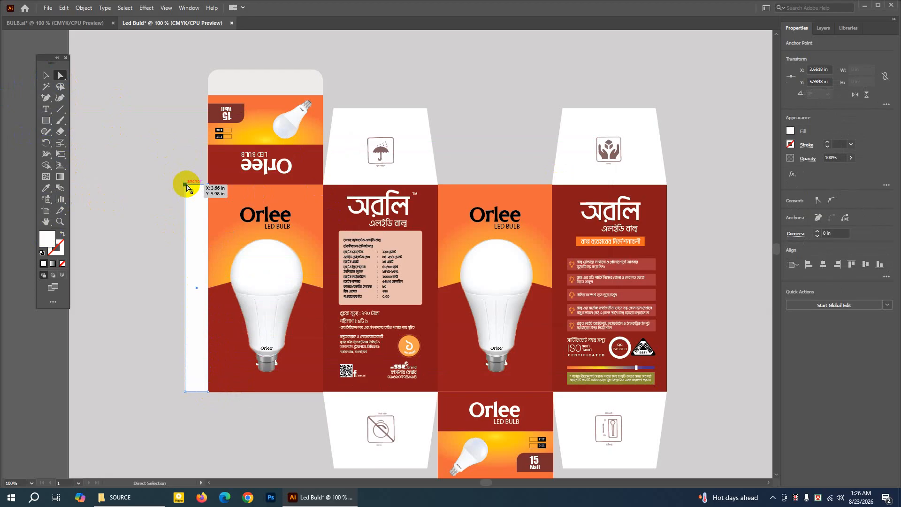
key(Down)
key(Down)
key(Down)
key(Down)
key(Down)
key(Down)
key(Down)
key(Down)
key(Down)
key(Down)
key(Down)
key(Down)
key(Down)
key(Down)
key(Down)
key(Down)
key(Down)
key(Down)
key(Down)
key(Down)
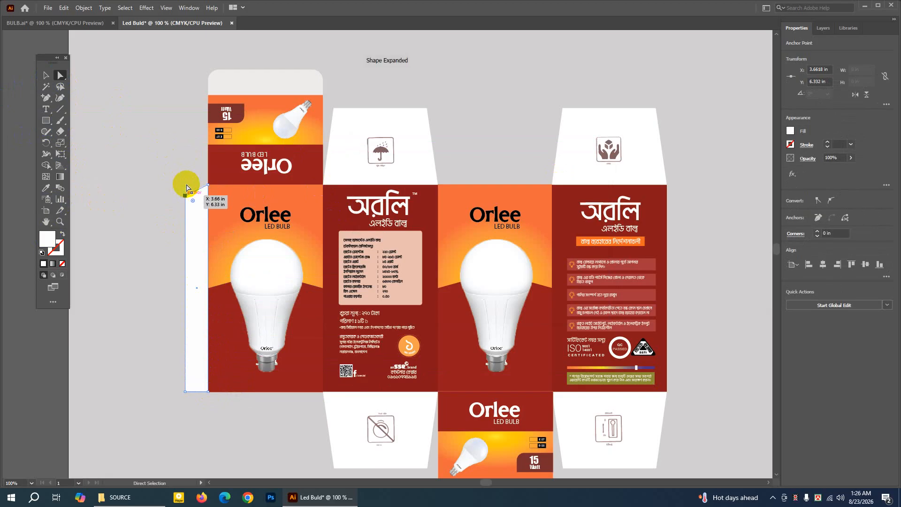
click(185, 391)
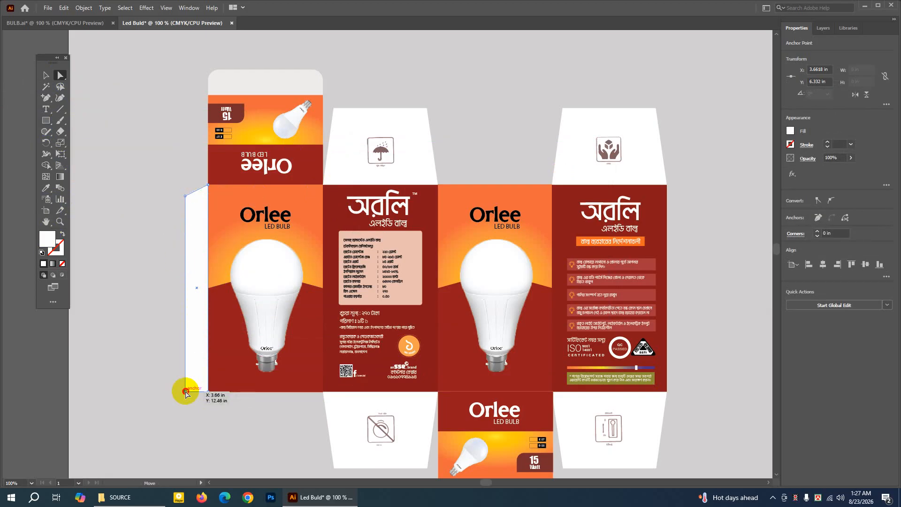
key(Up)
key(Up)
key(Up)
key(Up)
key(Up)
key(Up)
key(Up)
key(Up)
key(Up)
key(Up)
key(Up)
key(Up)
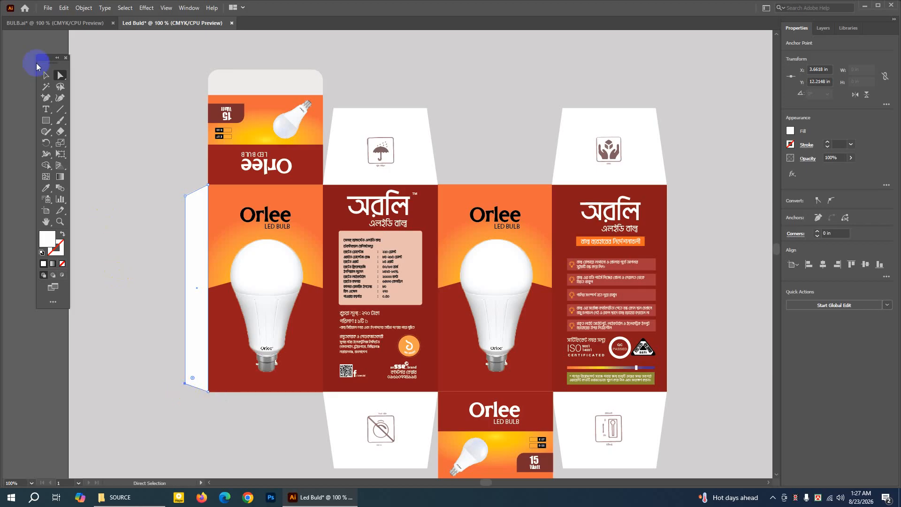
click(45, 76)
click(196, 211)
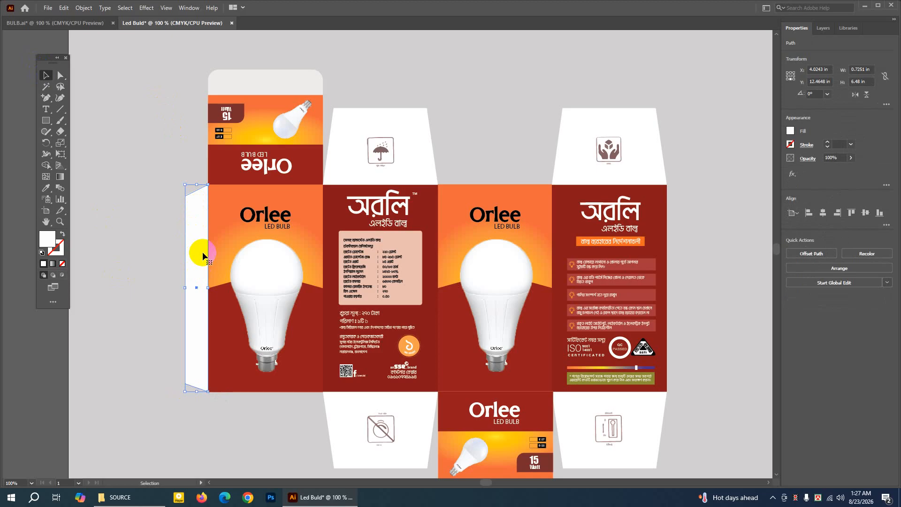
click(137, 147)
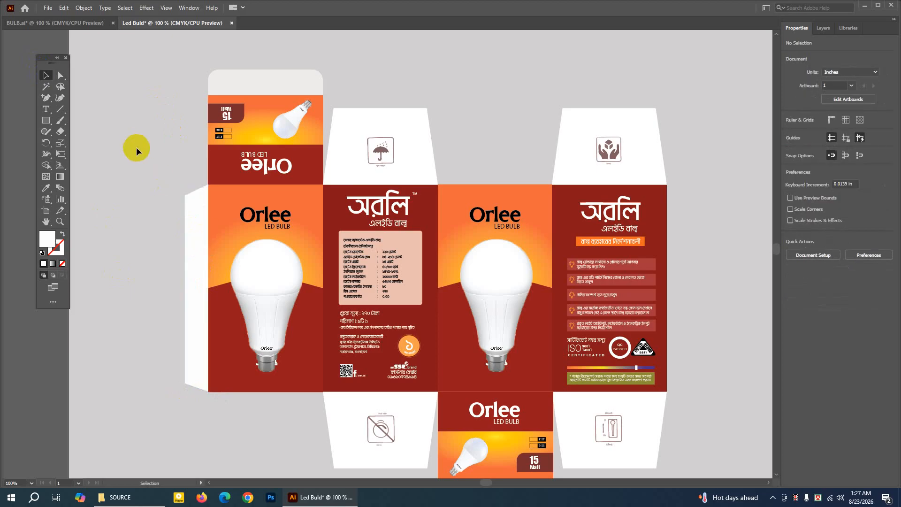
Review the box layout with its side flap and fit the whole artboard in view.
click(45, 221)
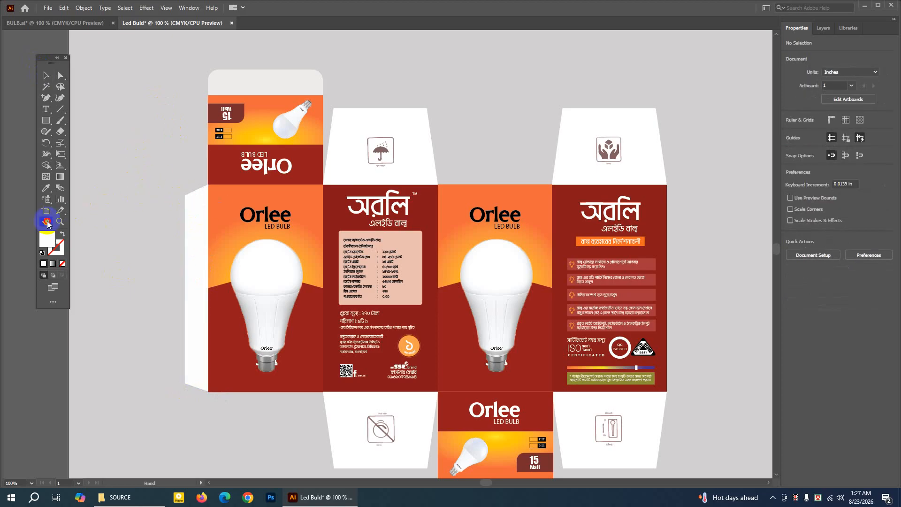
drag(344, 240, 309, 185)
drag(382, 208, 359, 226)
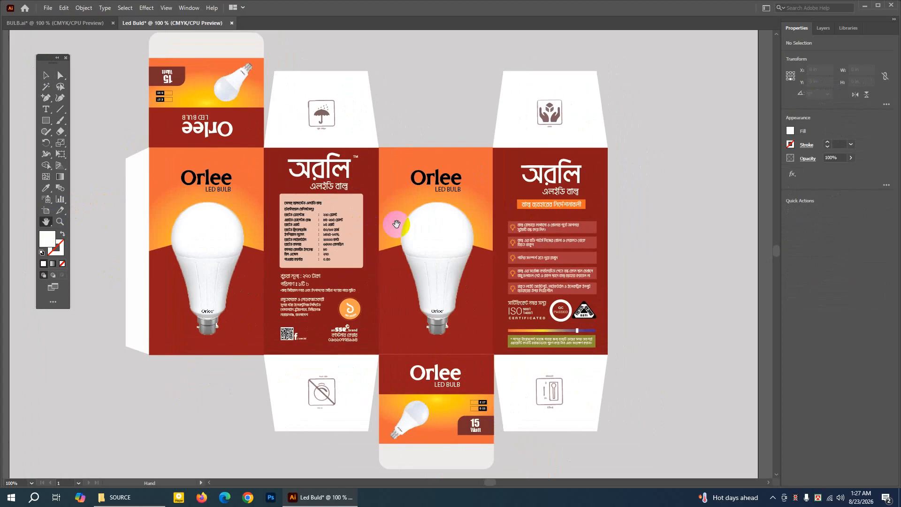
key(ctrl+0)
click(46, 75)
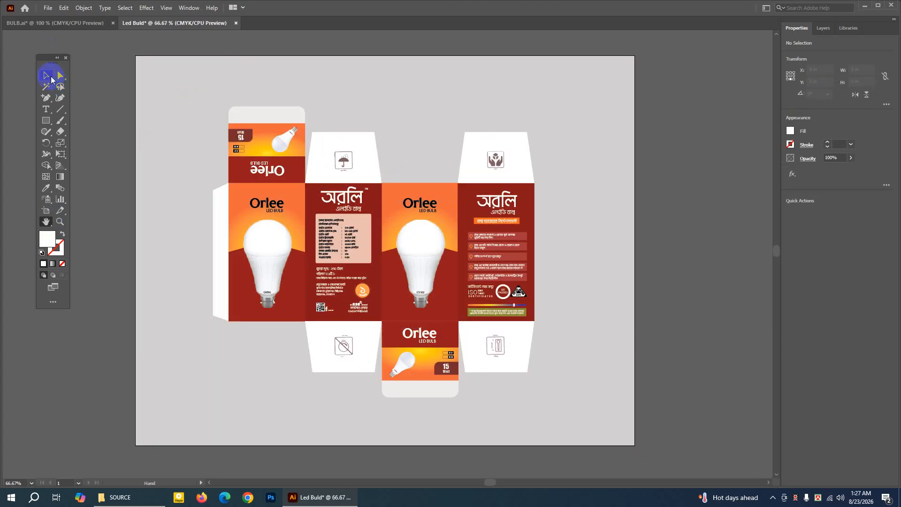
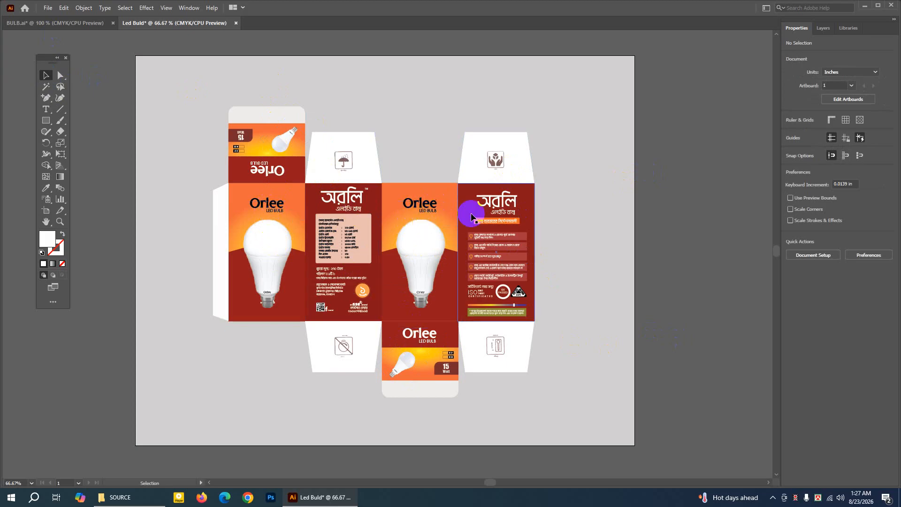
Inspect the bulb panels and the Bengali specification panel up close, and bring the whole artboard back into view.
click(60, 222)
click(359, 252)
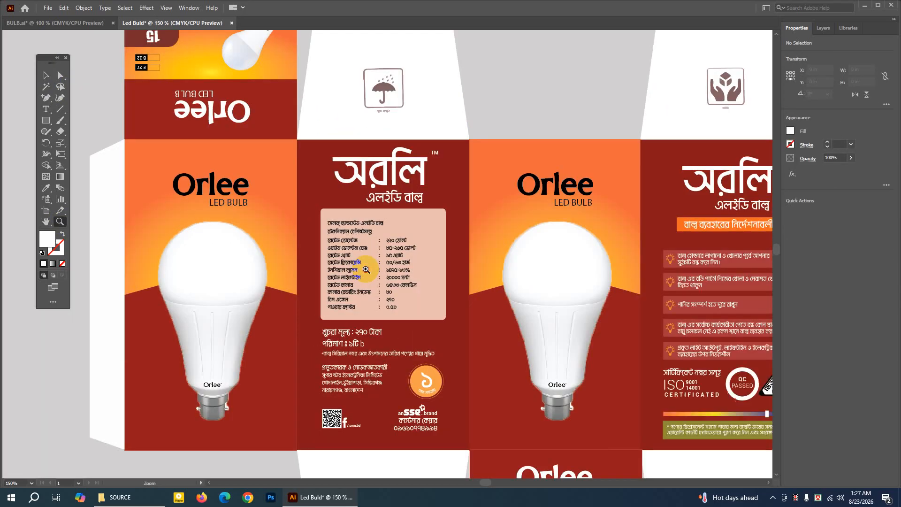
click(431, 265)
click(348, 192)
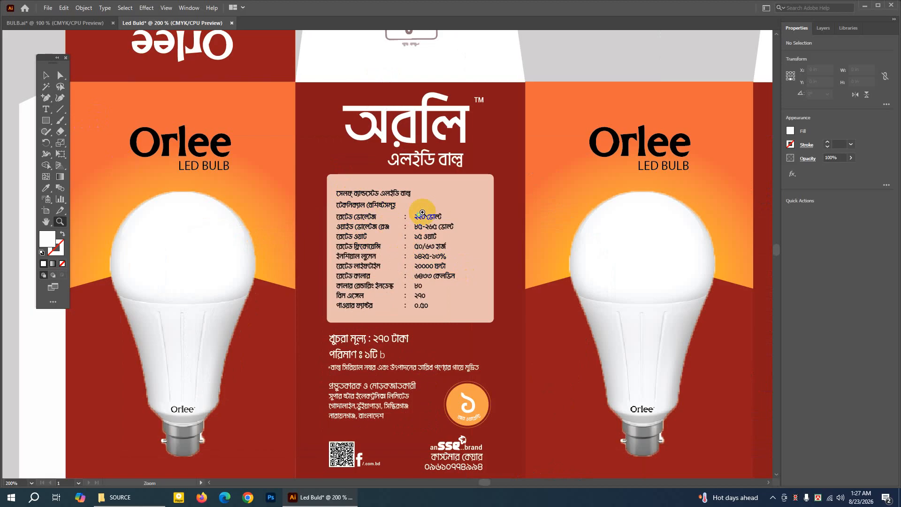
key(ctrl+1)
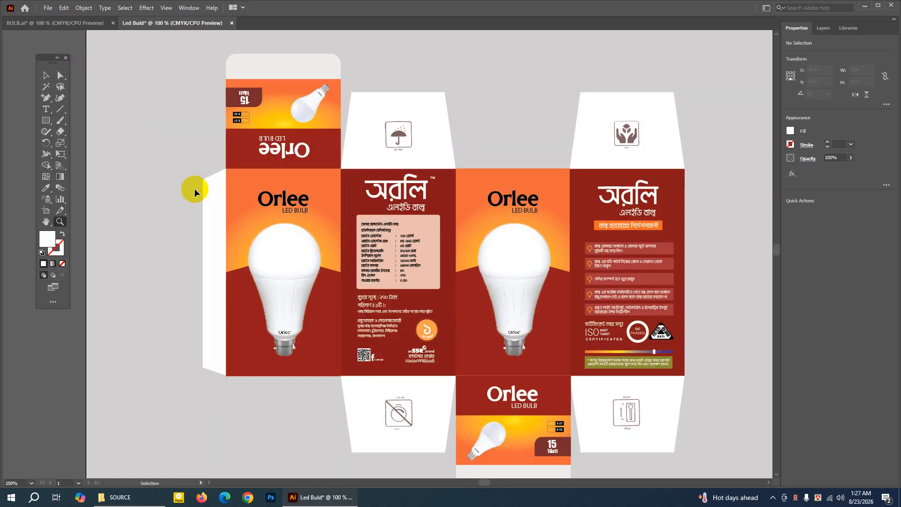
key(ctrl+minus)
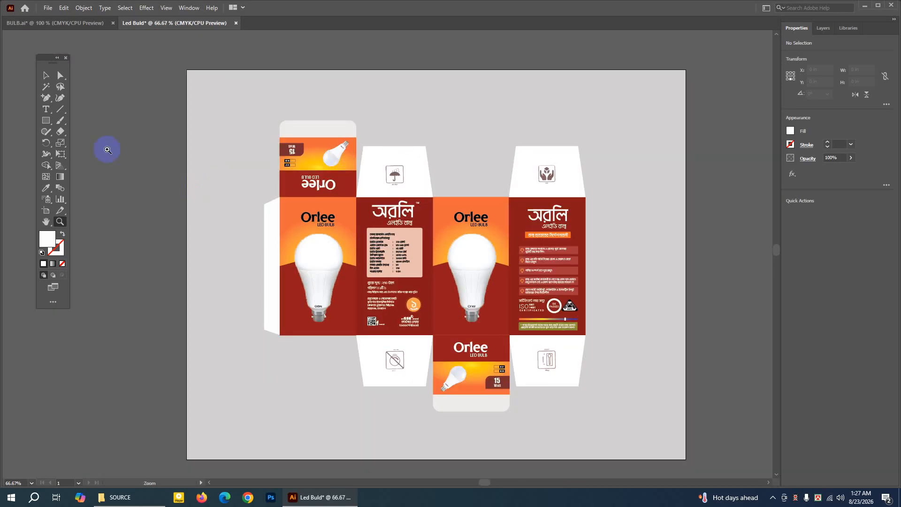
click(46, 221)
drag(108, 219, 28, 202)
click(51, 79)
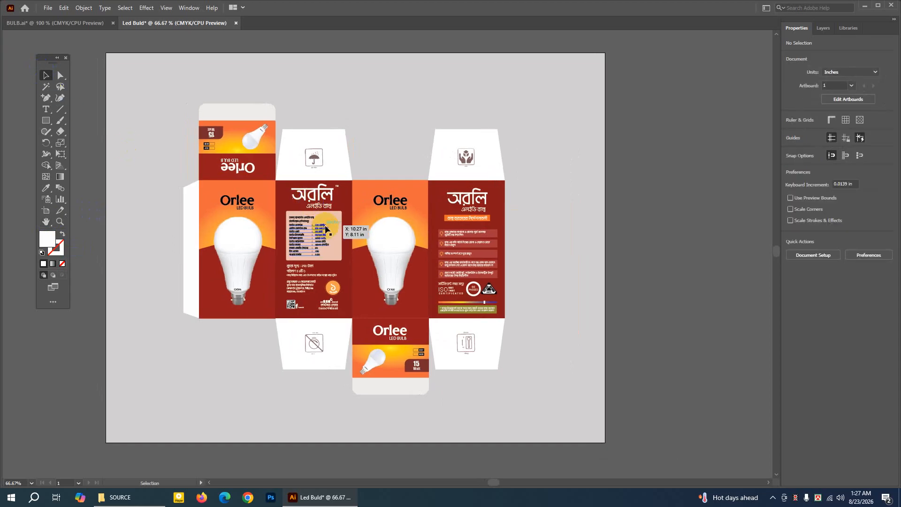
click(650, 228)
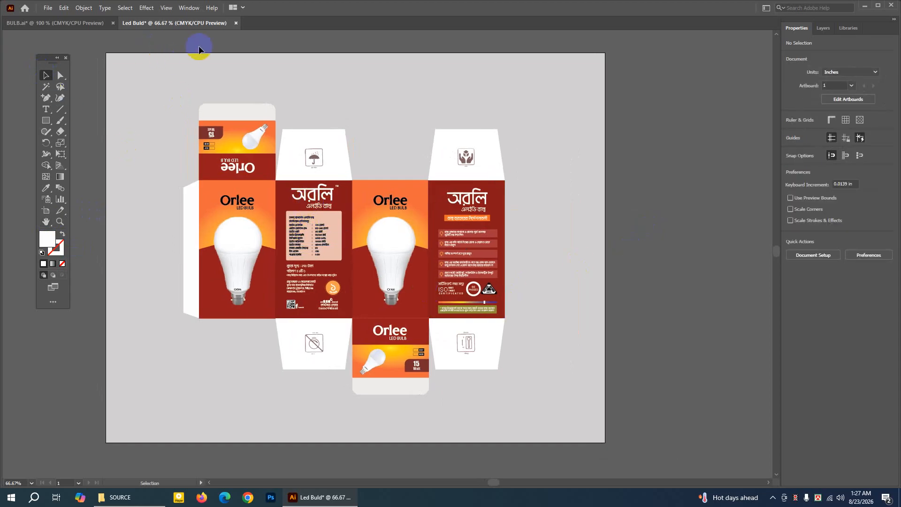
Open the reference image BULB.png from folder 02 and compare it with the Led Buld layout in Illustrator.
click(865, 6)
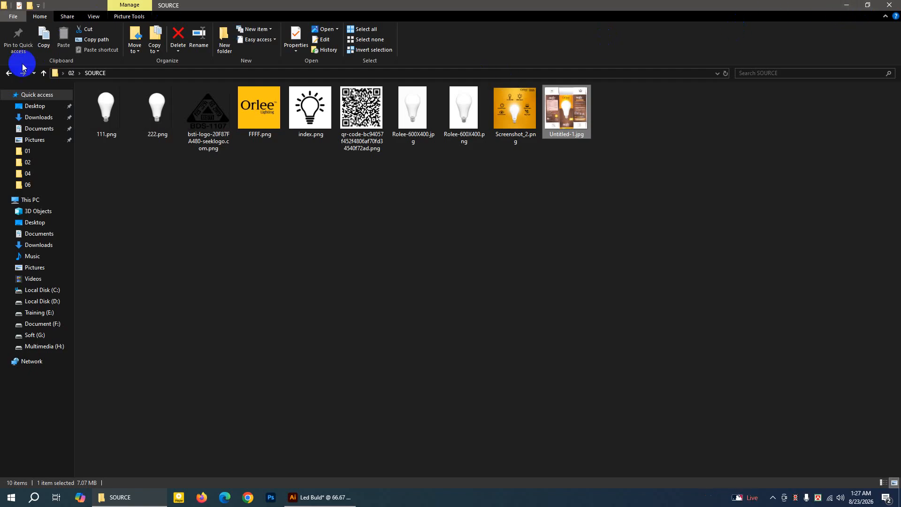
click(7, 74)
click(215, 118)
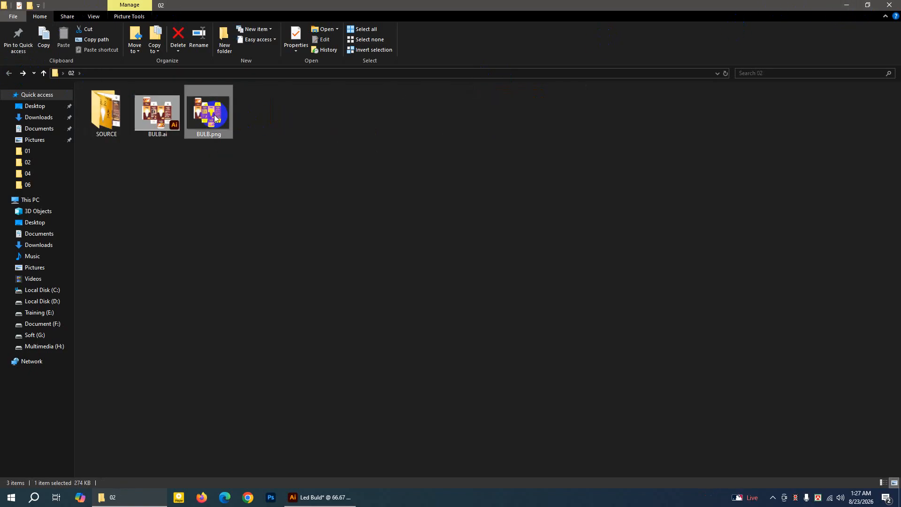
double_click(232, 120)
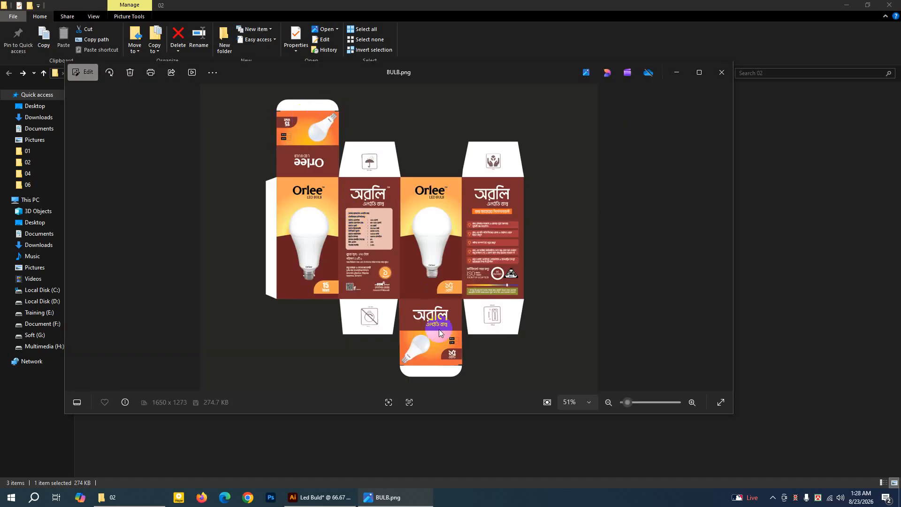
click(334, 497)
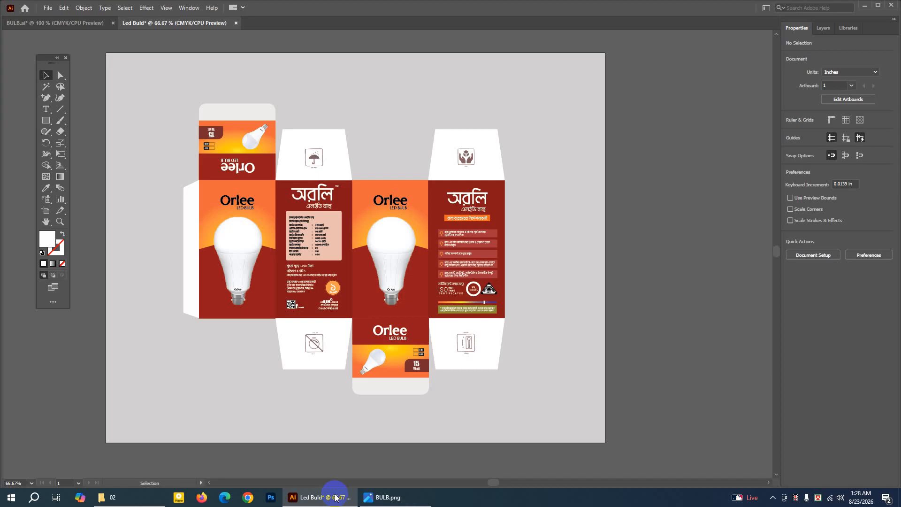
click(335, 496)
click(335, 497)
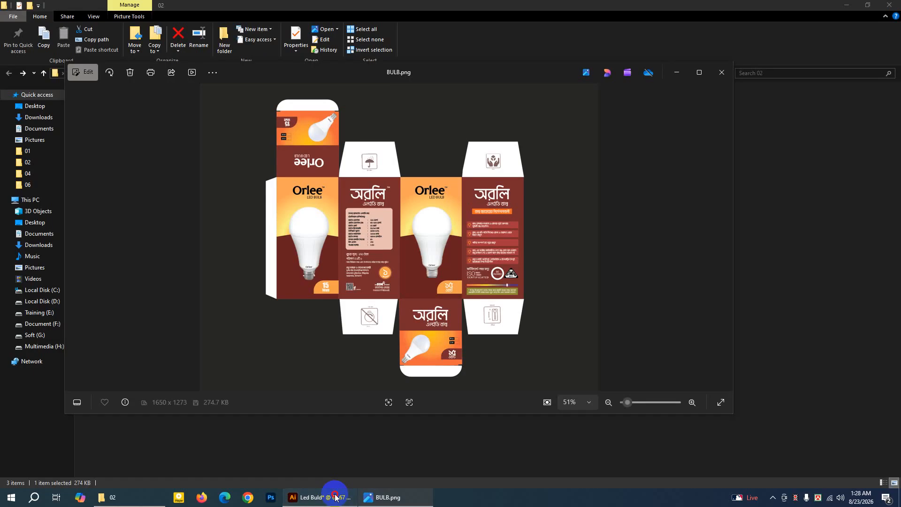
click(335, 497)
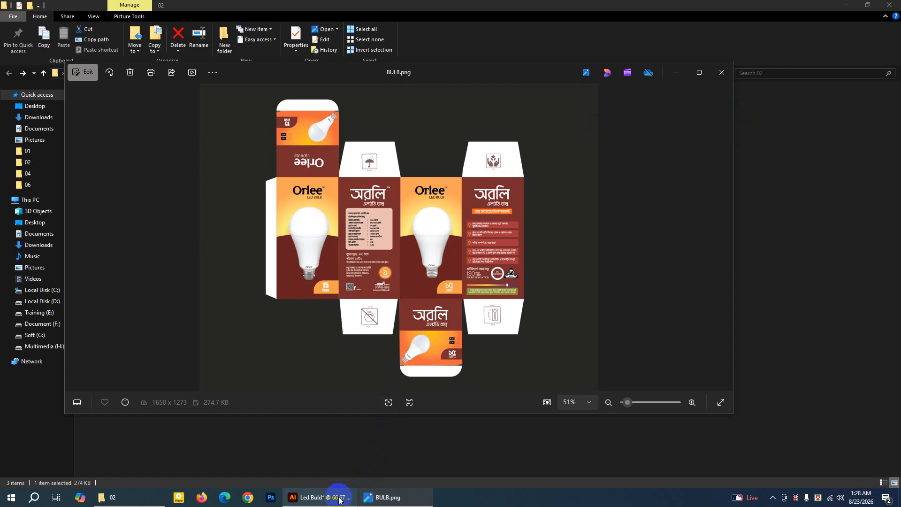
mouse_move(339, 498)
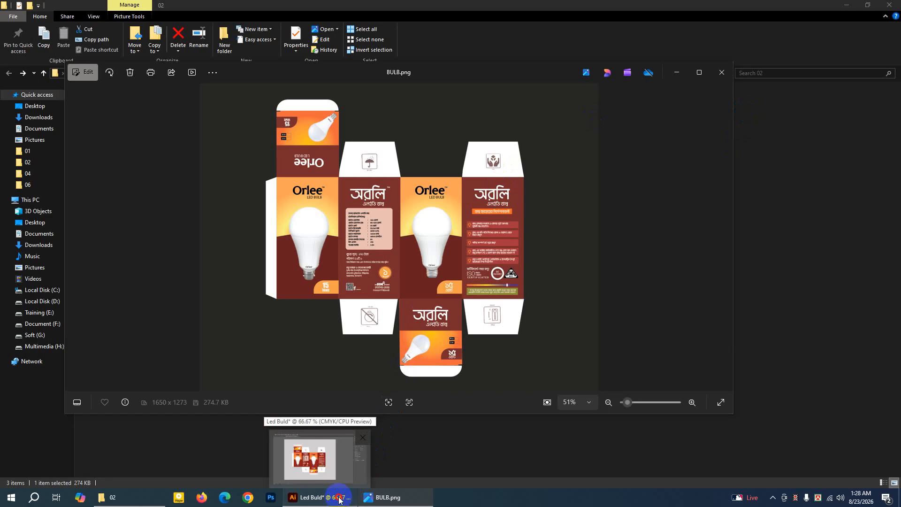
click(339, 499)
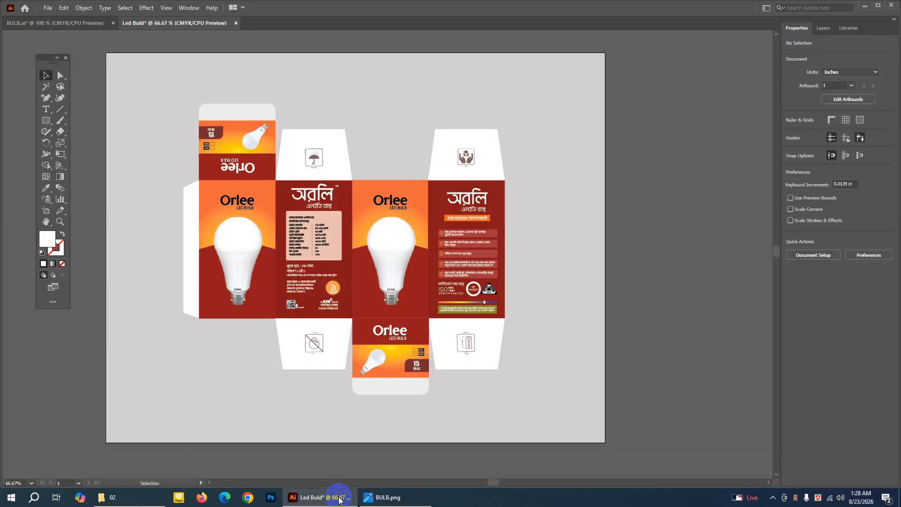